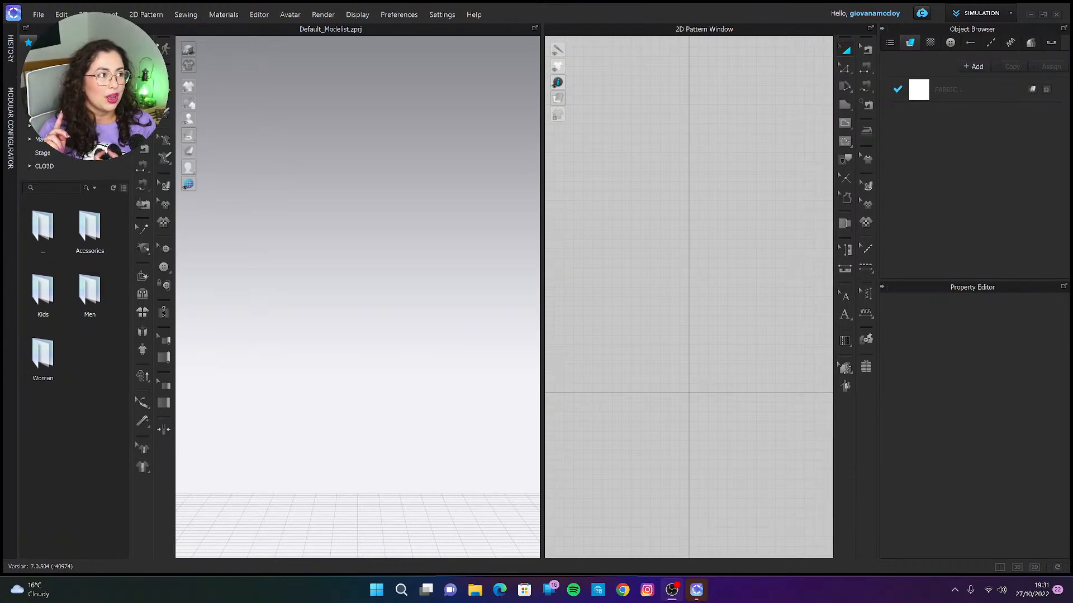
# Load the Yuna avatar FV2_Yuna_02 from the Female_V2 library folder into the empty scene.
pyautogui.click(350, 266)
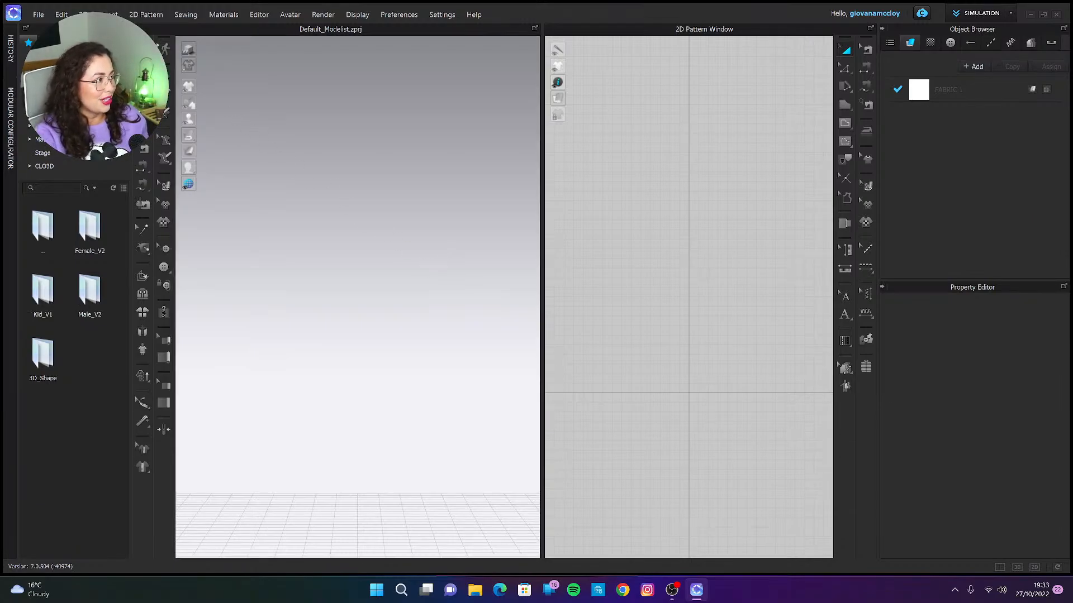
pyautogui.doubleClick(90, 249)
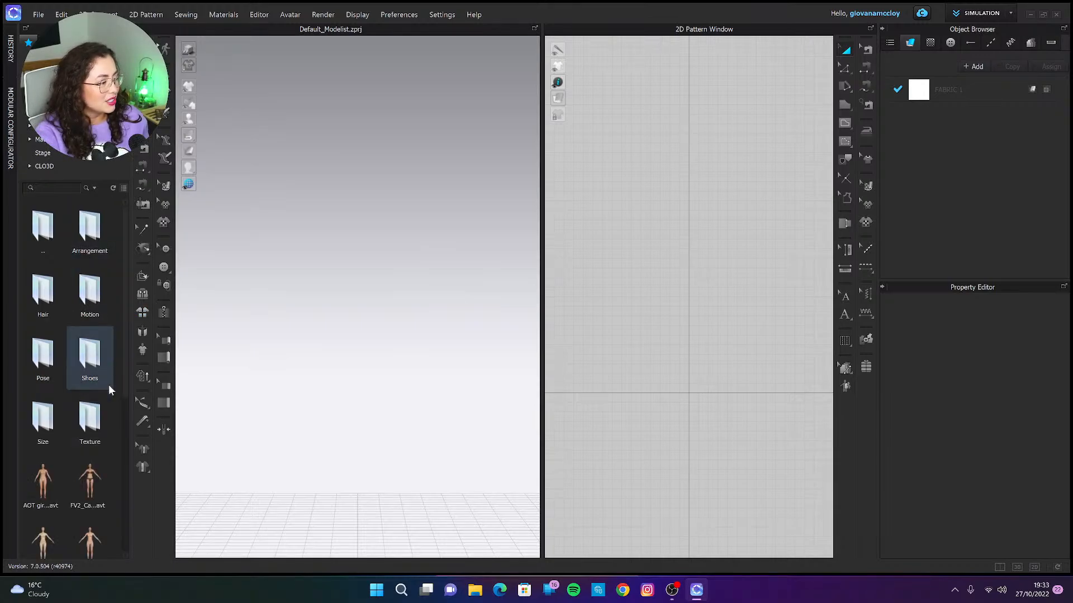
pyautogui.scroll(-3, 96, 464)
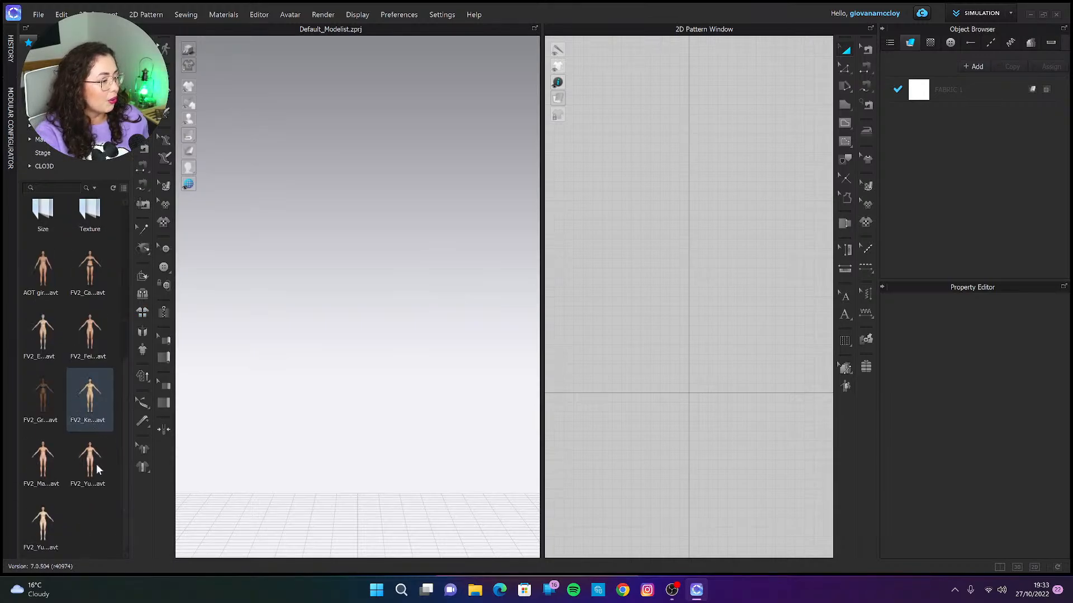
pyautogui.doubleClick(45, 519)
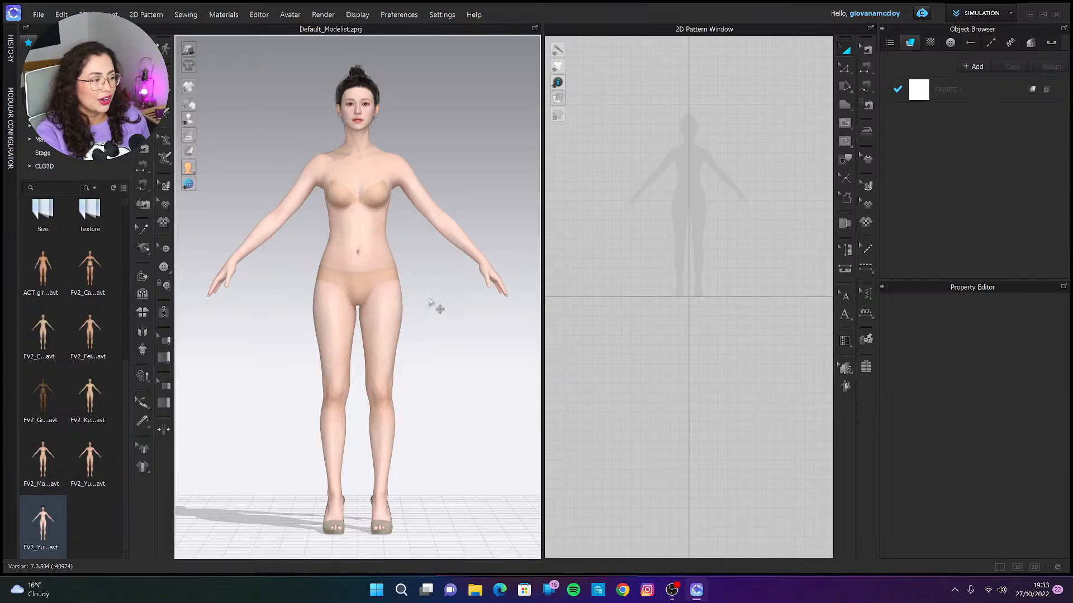
# Change the avatar's skin style from its properties to Mia and inspect the face and upper body up close.
pyautogui.click(353, 123)
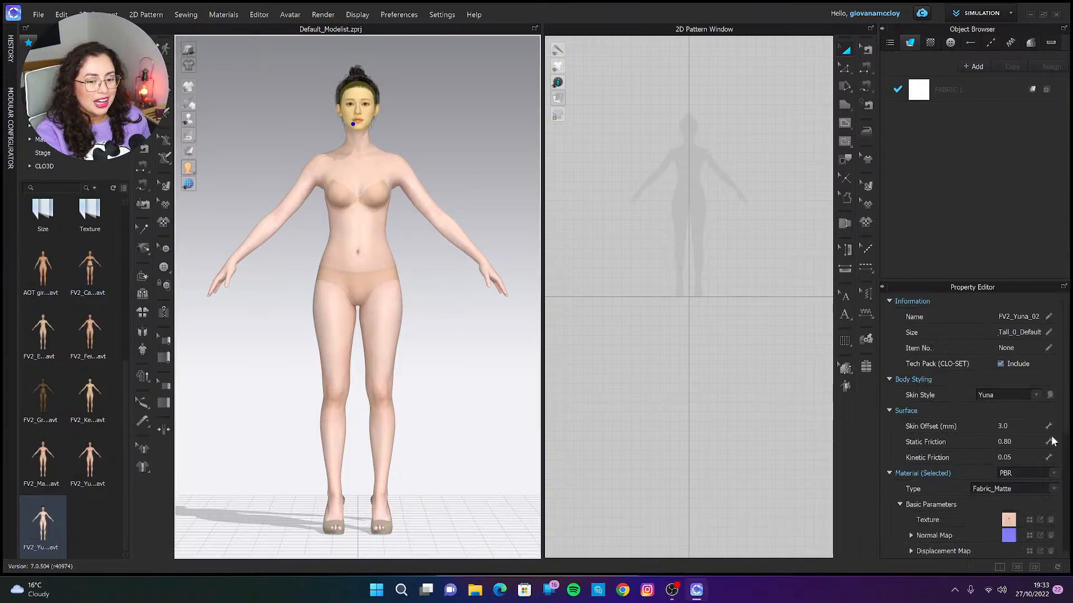
pyautogui.click(1036, 395)
pyautogui.click(1004, 464)
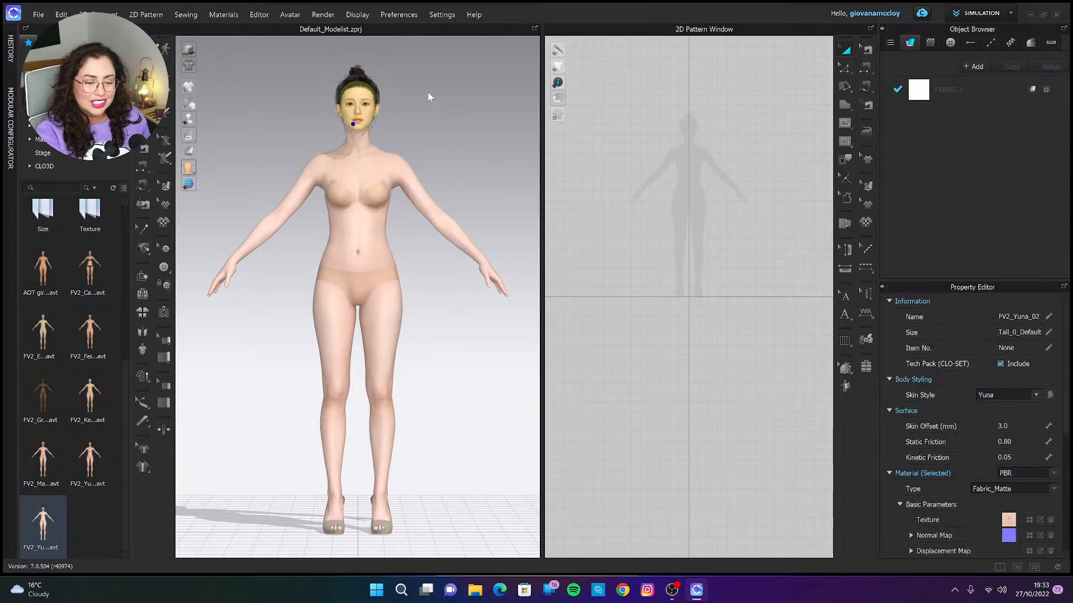
pyautogui.click(438, 108)
pyautogui.scroll(3, 384, 148)
pyautogui.scroll(-4, 384, 148)
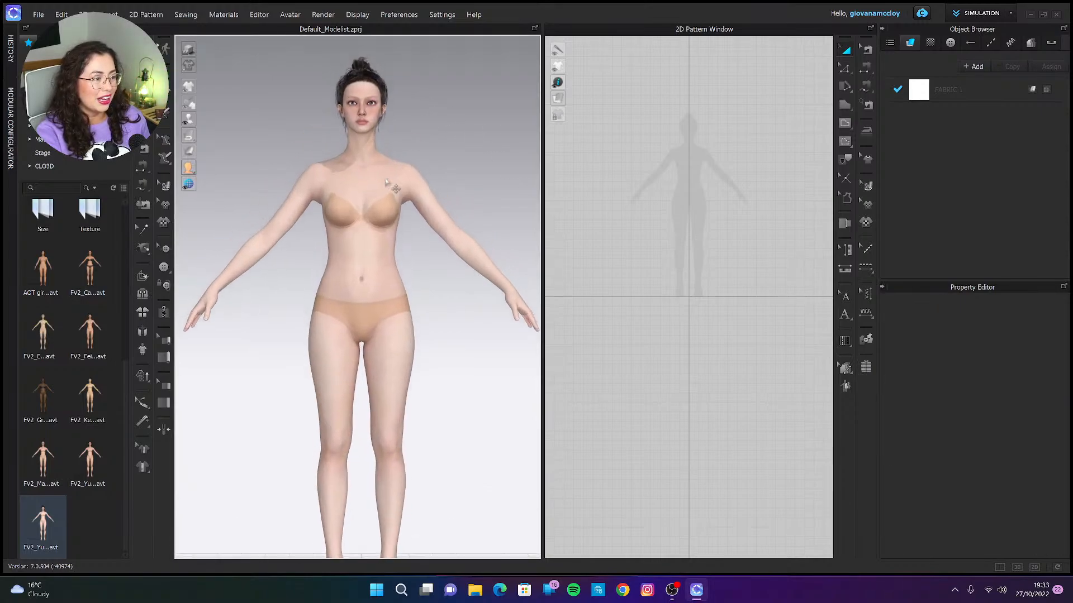
pyautogui.moveTo(402, 151); pyautogui.dragTo(442, 153, button='right')
pyautogui.scroll(5, 398, 168)
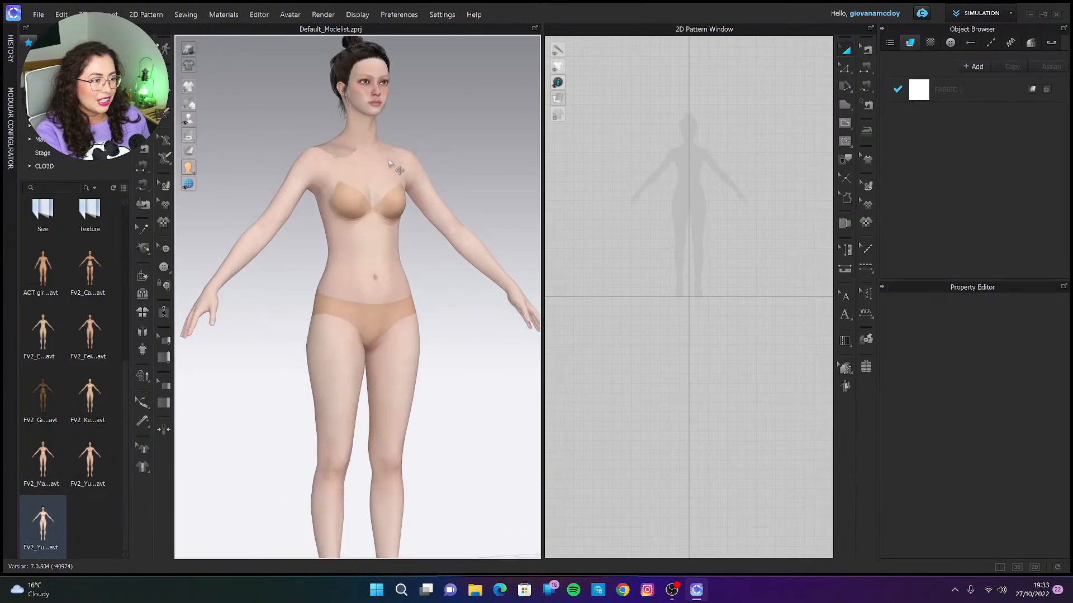
pyautogui.moveTo(399, 199); pyautogui.dragTo(390, 320, button='middle')
pyautogui.scroll(3, 390, 320)
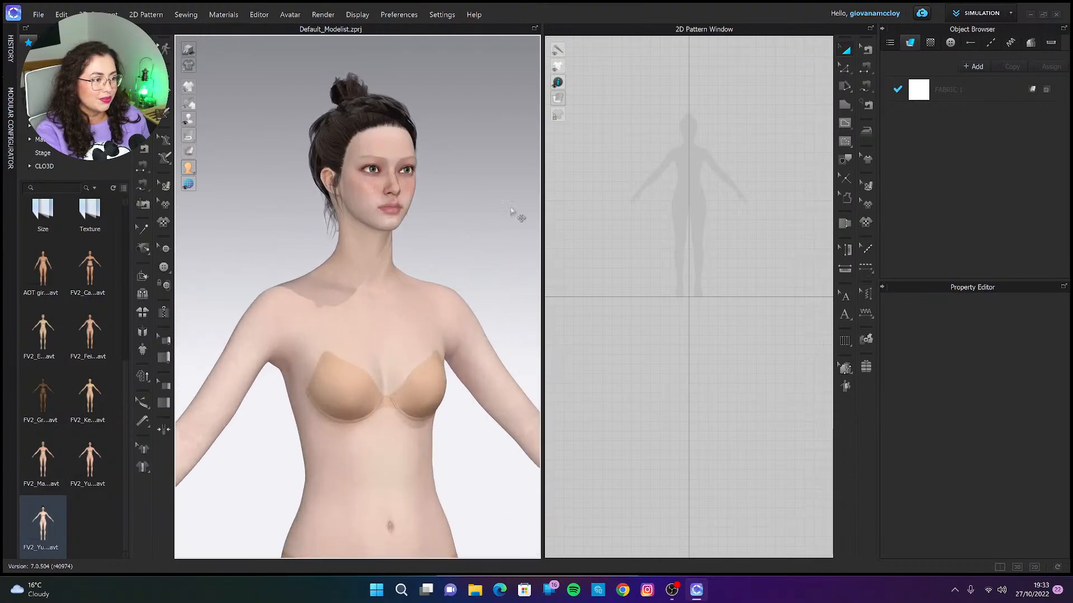
pyautogui.scroll(2, 503, 212)
# Replace the avatar's hair with the brown low-bun style from the Female_V2 Hair folder and check it from several angles.
pyautogui.doubleClick(47, 86)
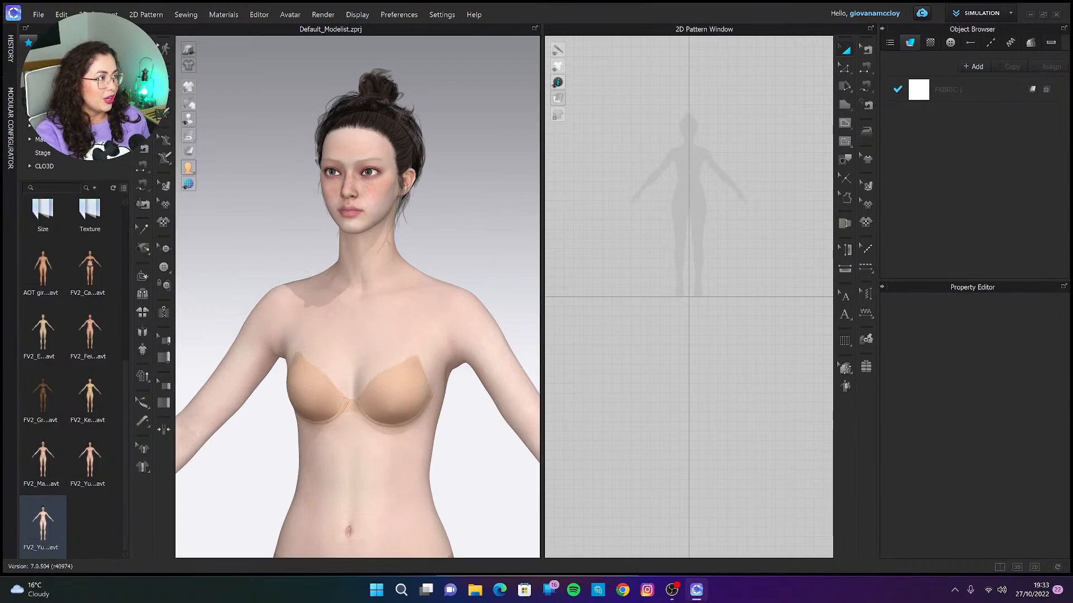
pyautogui.doubleClick(99, 240)
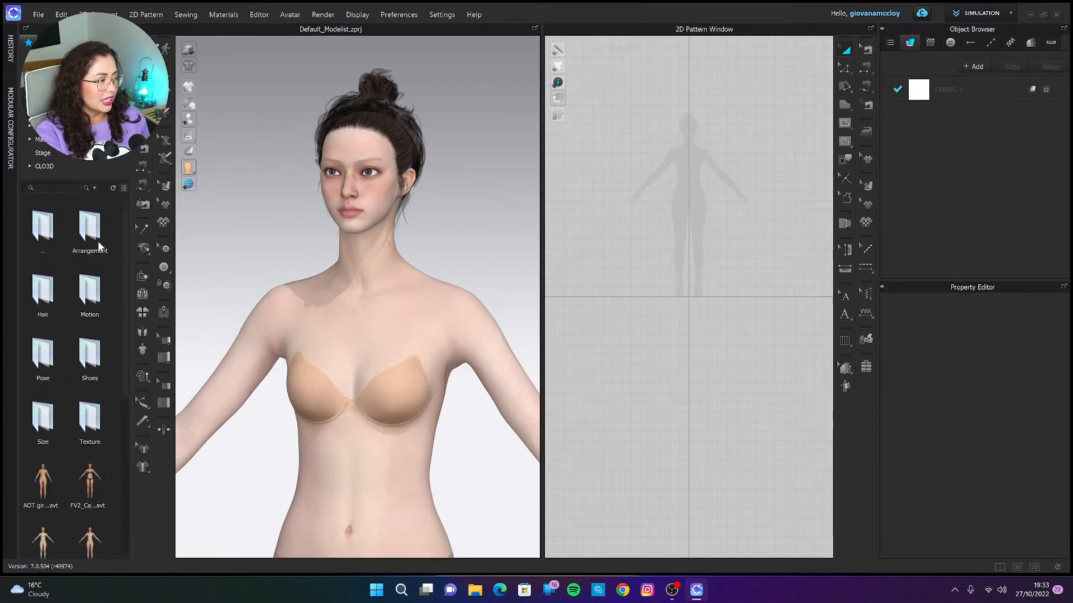
pyautogui.doubleClick(35, 279)
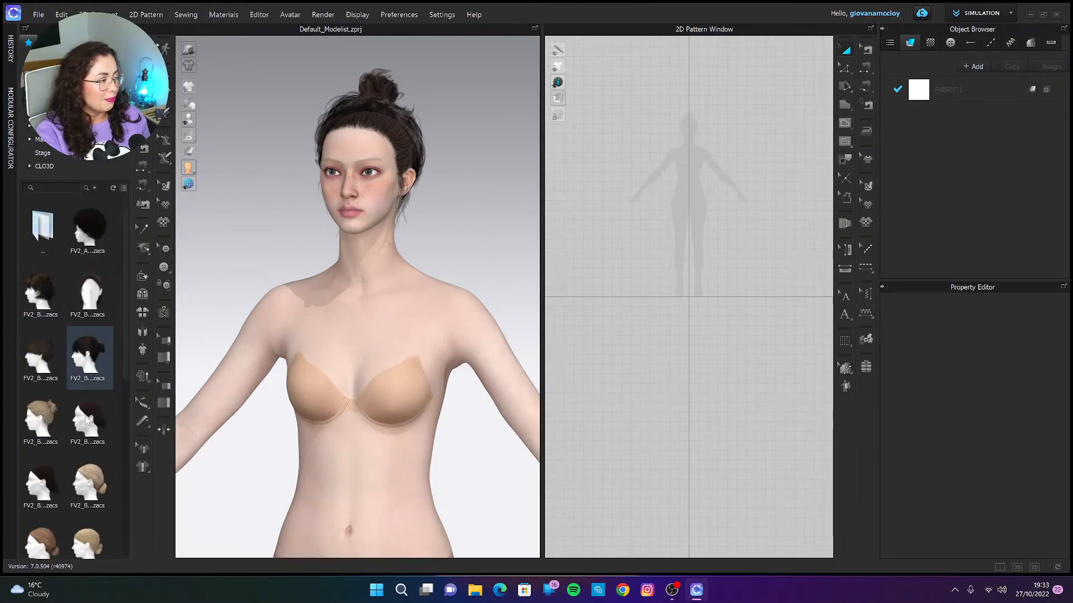
pyautogui.scroll(-1, 94, 442)
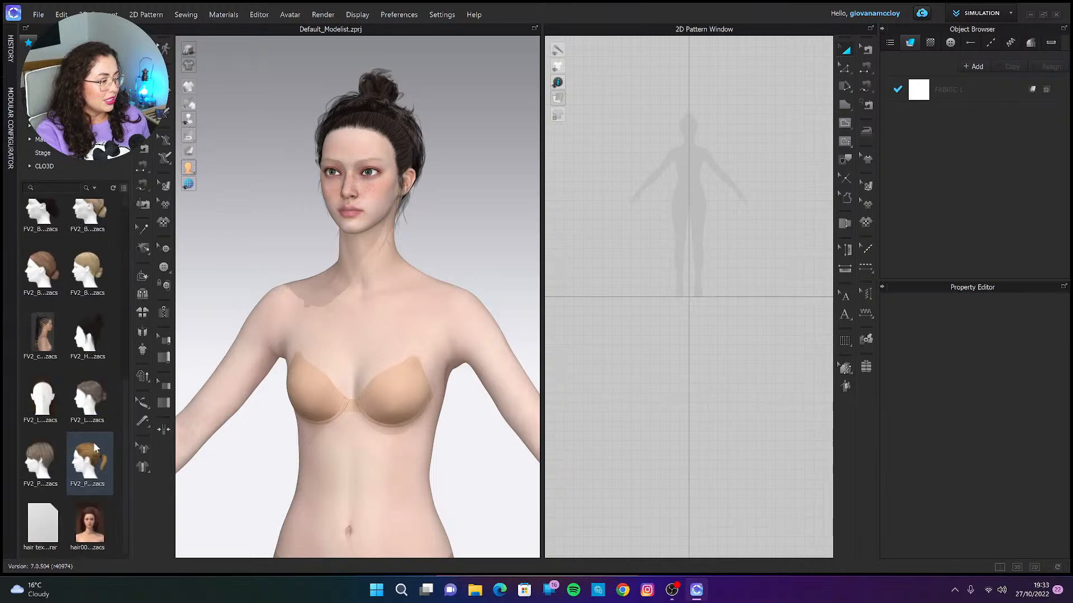
pyautogui.click(357, 124)
pyautogui.doubleClick(89, 398)
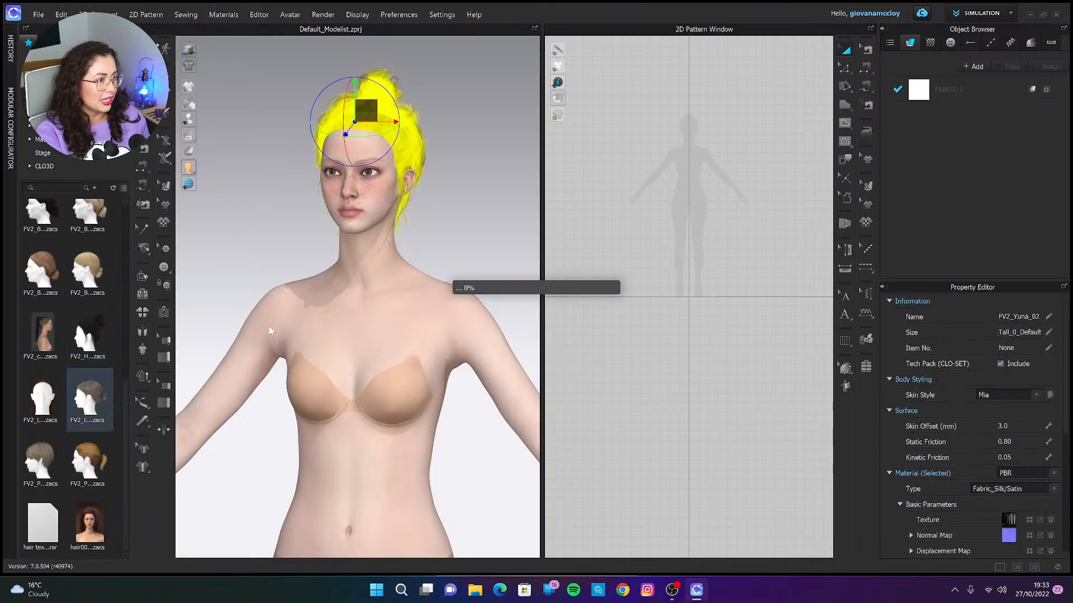
pyautogui.click(510, 180)
pyautogui.scroll(3, 390, 184)
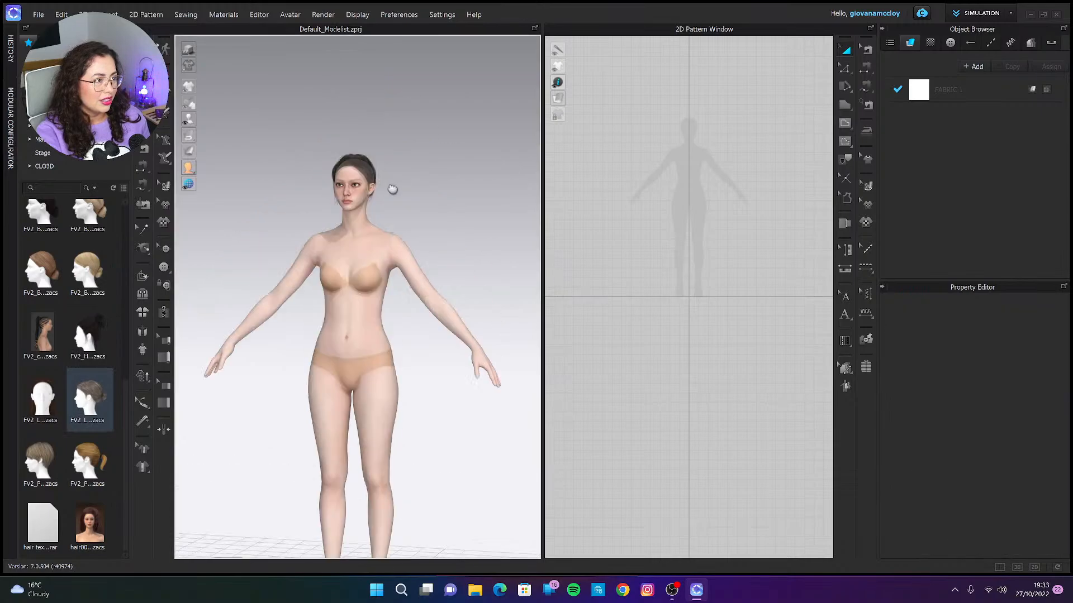
pyautogui.moveTo(391, 185); pyautogui.dragTo(396, 223, button='middle')
pyautogui.scroll(2, 444, 203)
pyautogui.moveTo(444, 203); pyautogui.dragTo(381, 204, button='right')
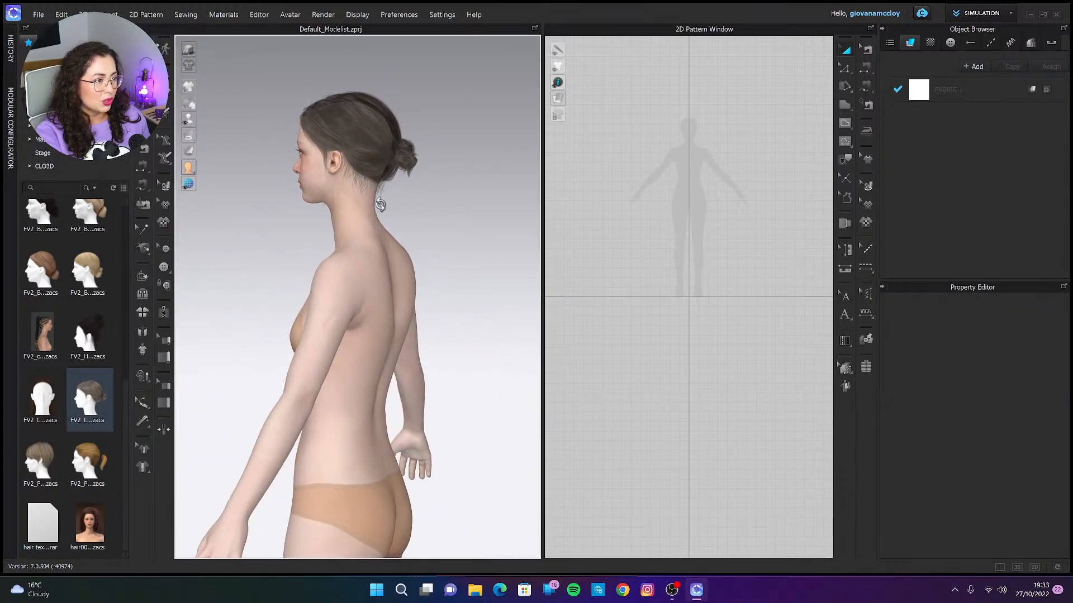
pyautogui.press('2')
# Try the long straight hairstyle on the avatar, view it from behind, and reapply the low-bun style.
pyautogui.doubleClick(42, 397)
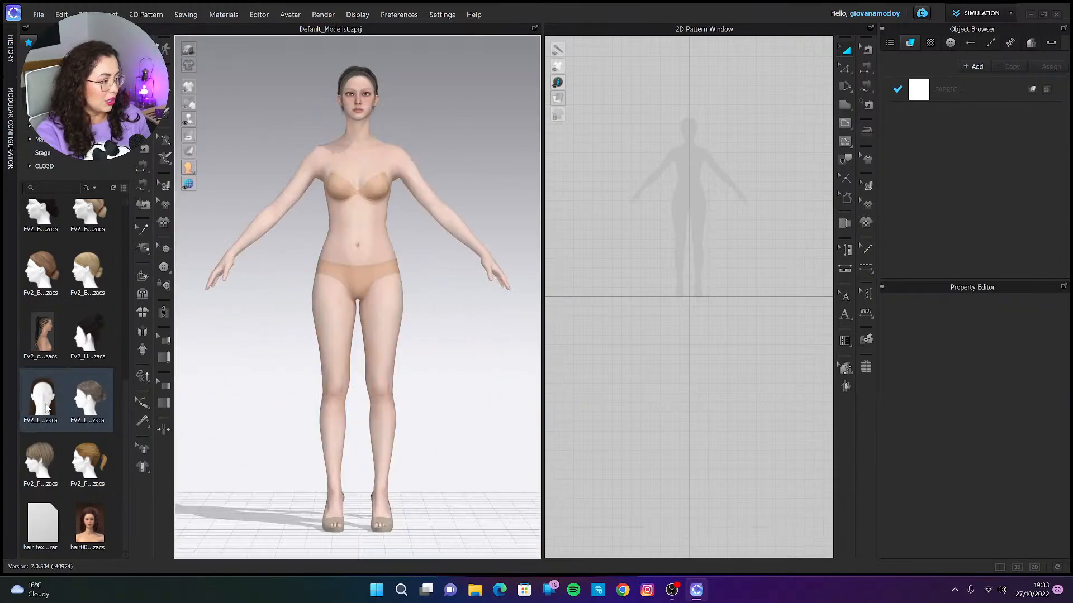
pyautogui.moveTo(498, 144); pyautogui.dragTo(358, 197, button='right')
pyautogui.doubleClick(104, 408)
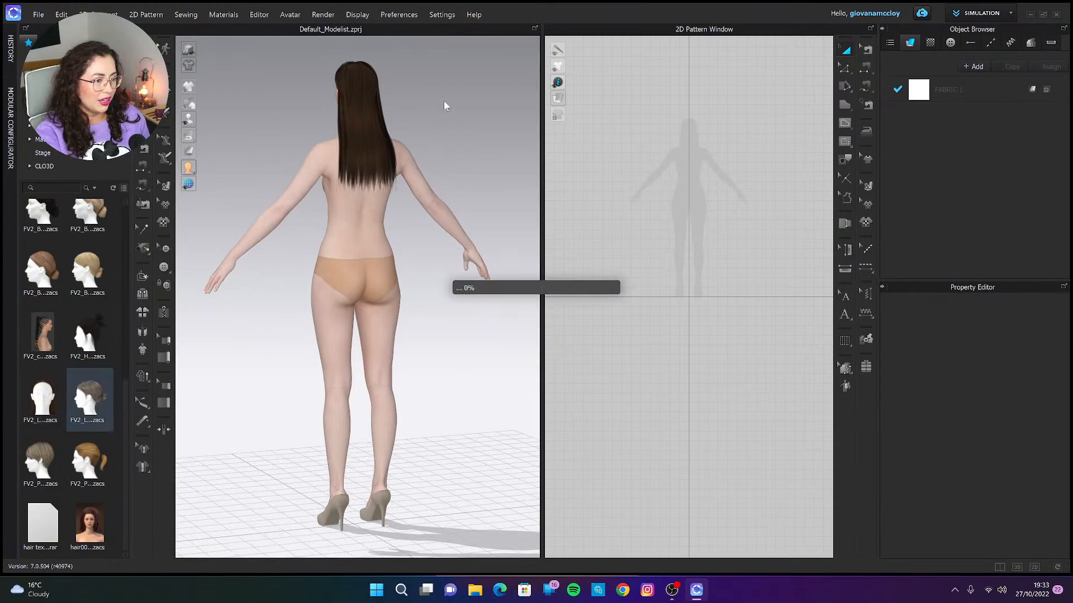
pyautogui.press('2')
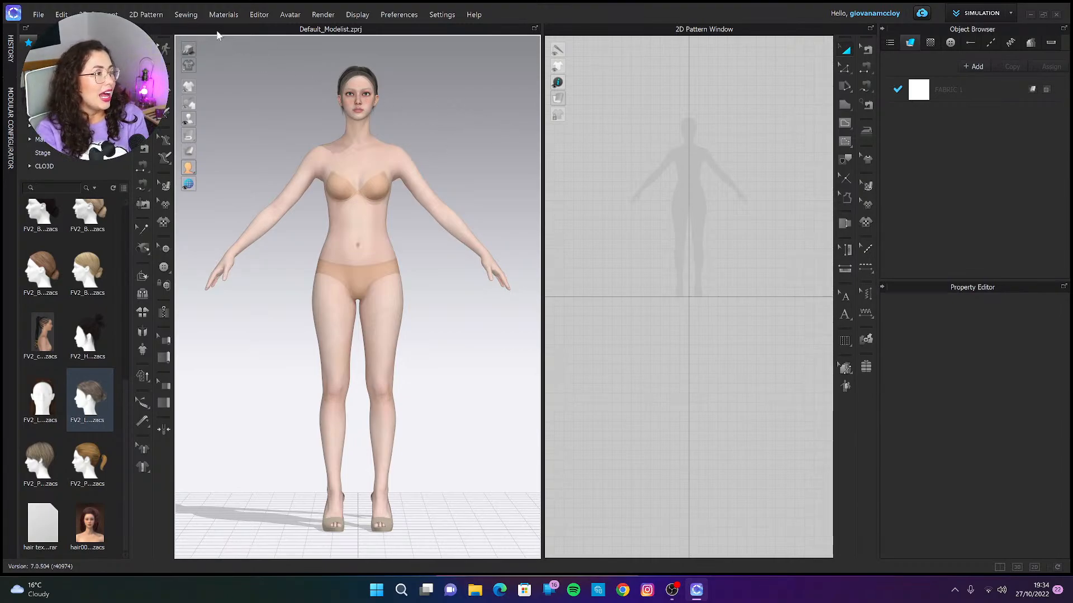
# Open the Parametric Pattern editor and enable Half Symmetry for the body front.
pyautogui.click(259, 15)
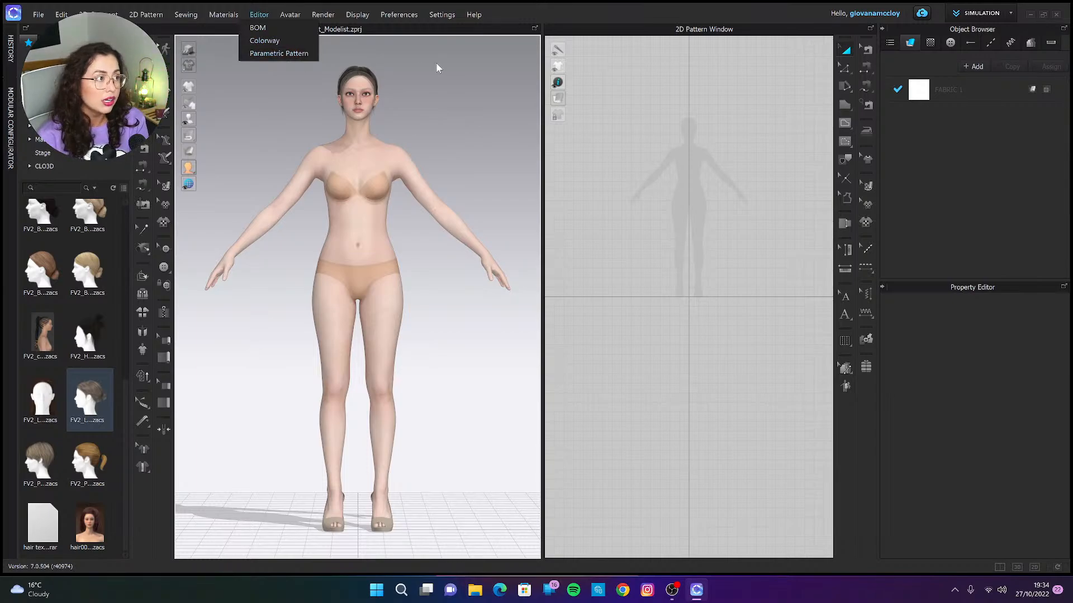
pyautogui.click(306, 52)
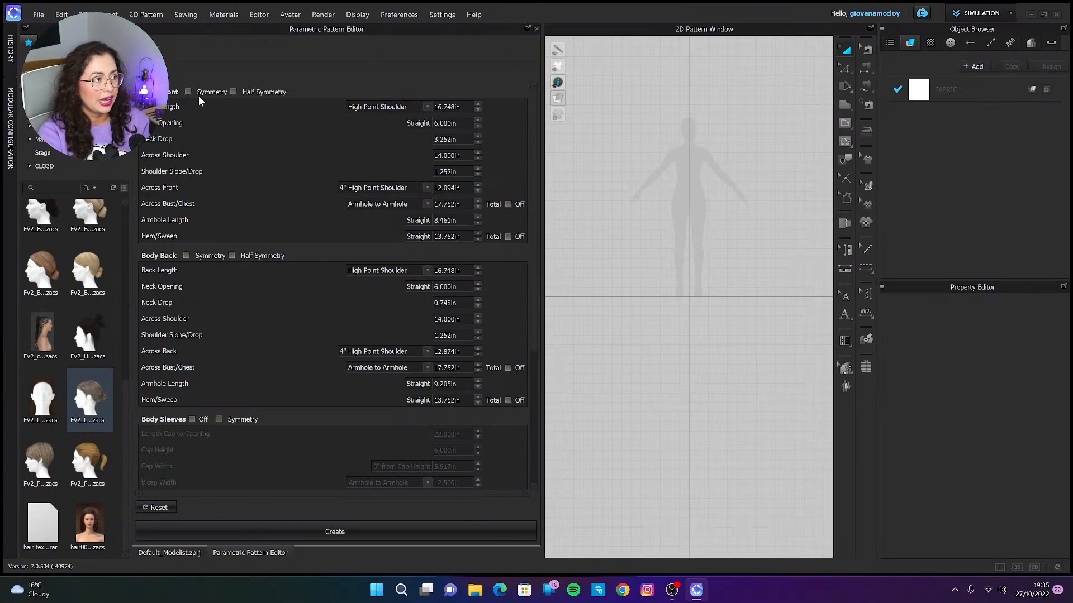
pyautogui.click(233, 92)
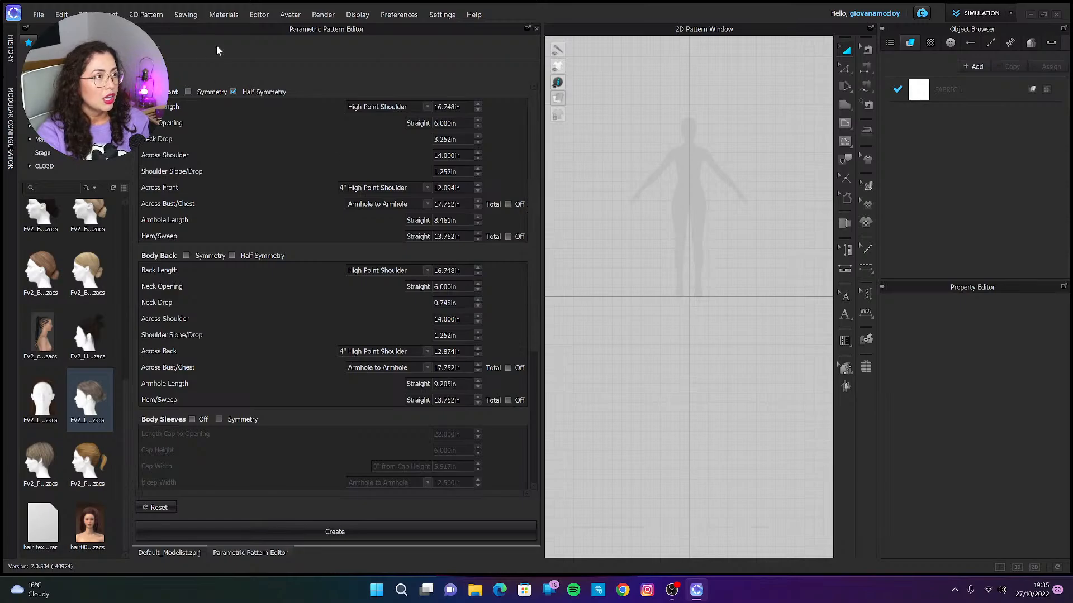
pyautogui.click(259, 14)
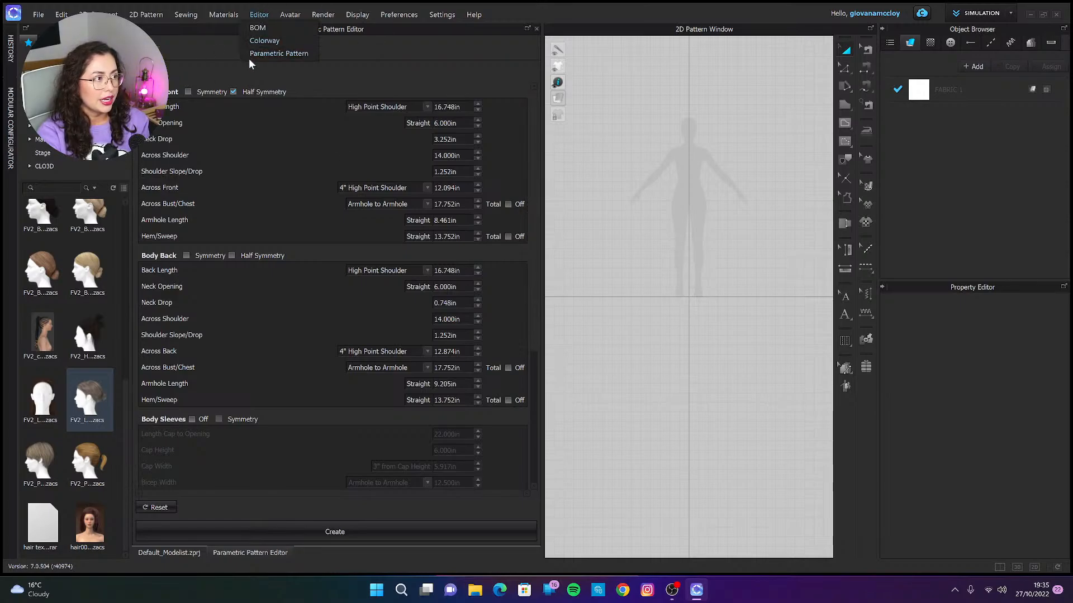
pyautogui.click(282, 54)
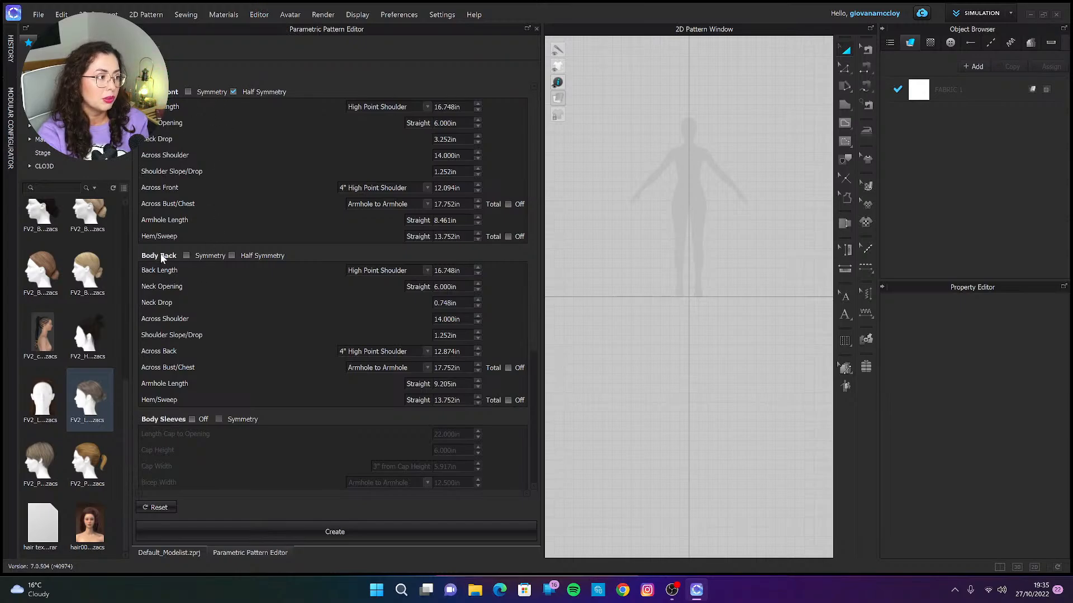
# Enable the body sleeves and set both the front and back body lengths to 20 in.
pyautogui.click(192, 419)
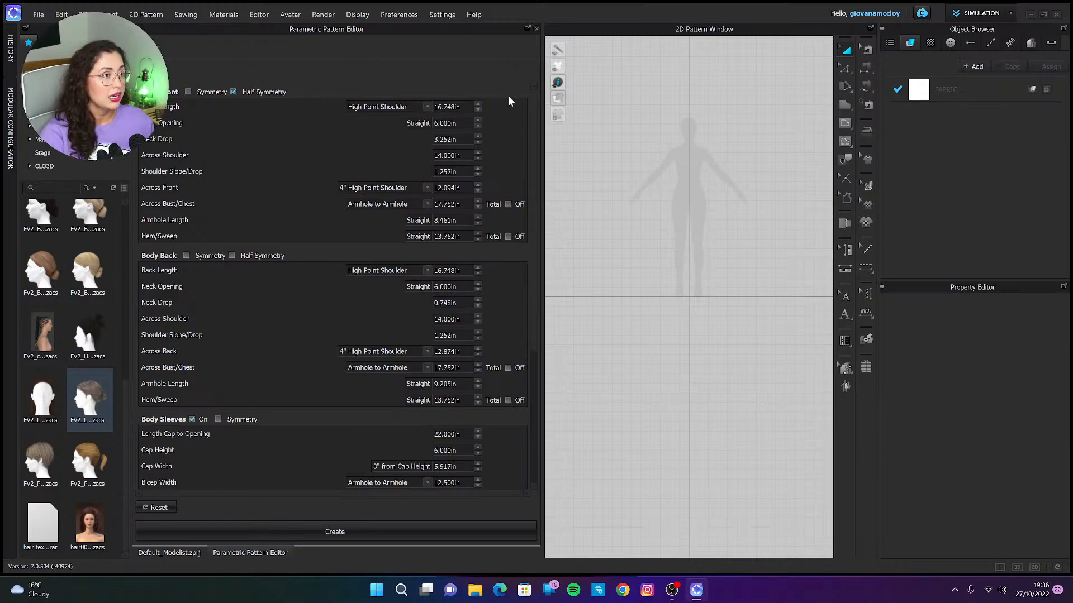
pyautogui.click(447, 107)
pyautogui.write('20')
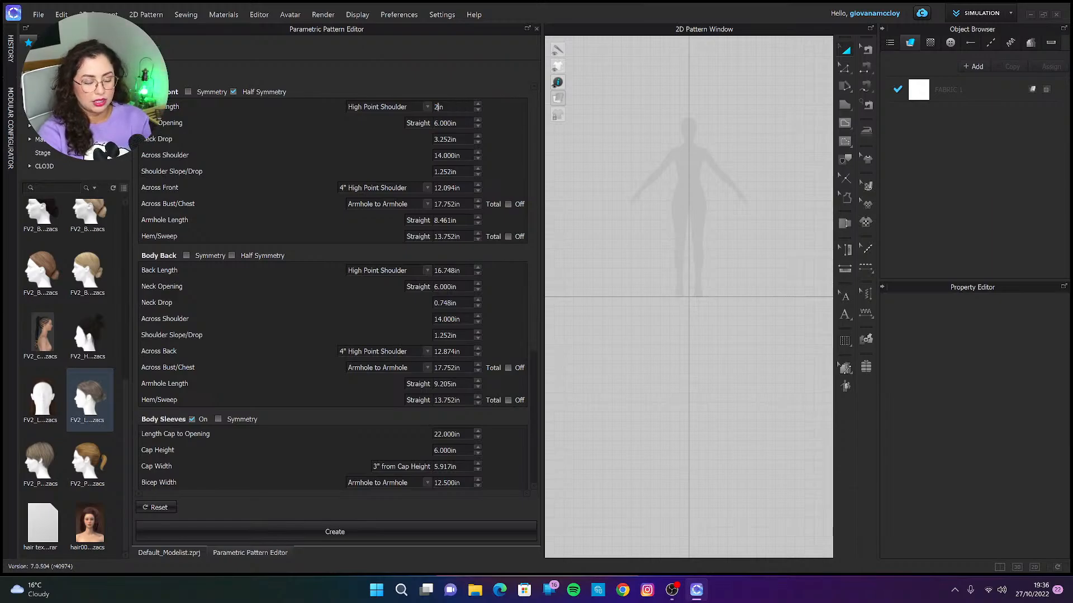
pyautogui.press('Return')
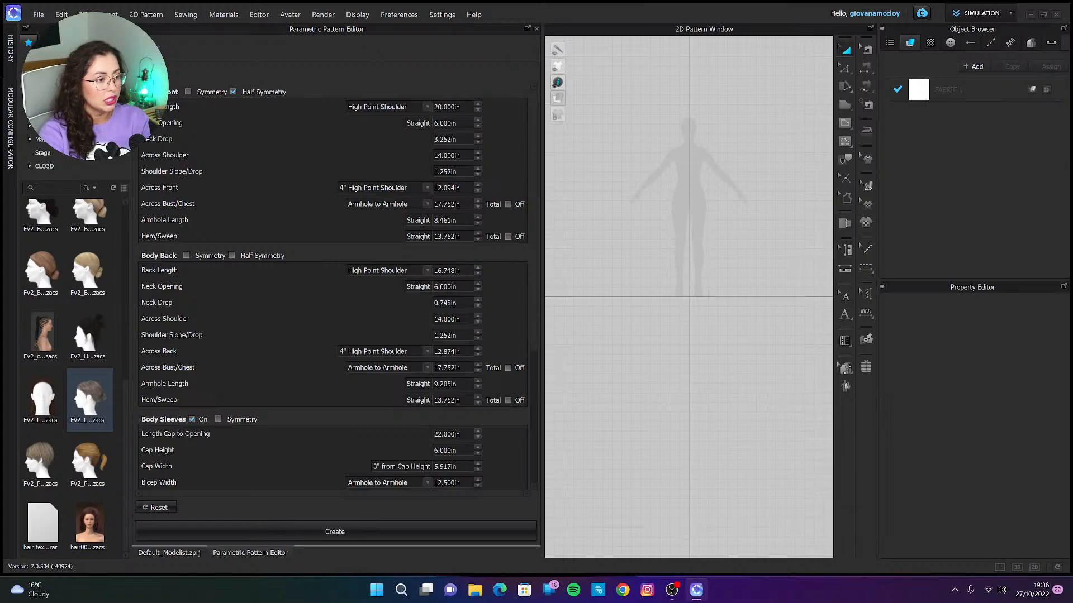
pyautogui.click(447, 270)
pyautogui.write('20')
pyautogui.press('Return')
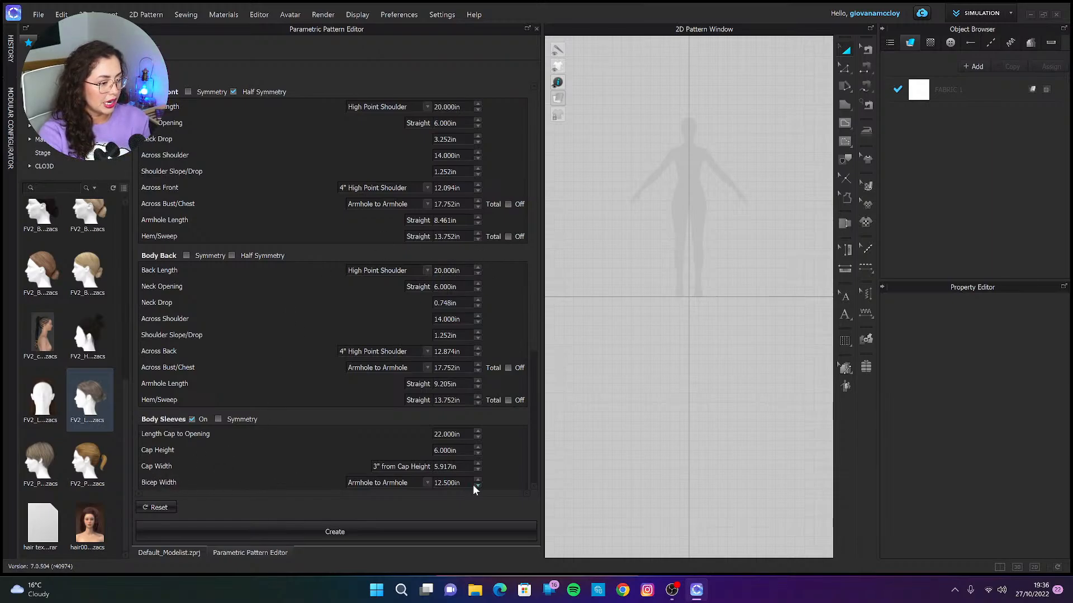
# Set the sleeve's bicep width to 14 in and create the body and sleeve pattern pieces.
pyautogui.click(447, 483)
pyautogui.write('1')
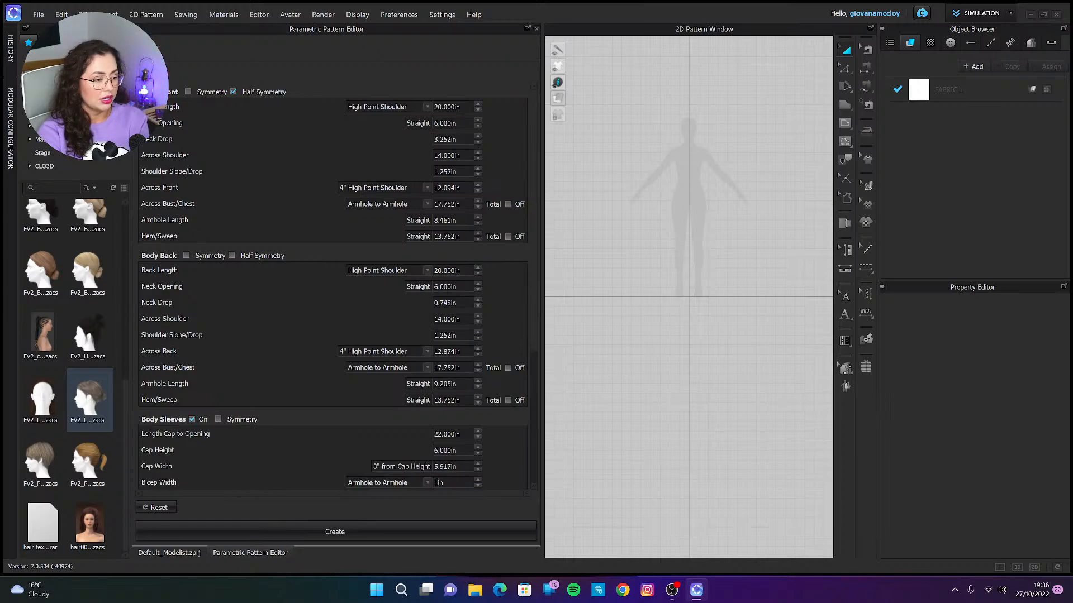
pyautogui.write('4')
pyautogui.press('Return')
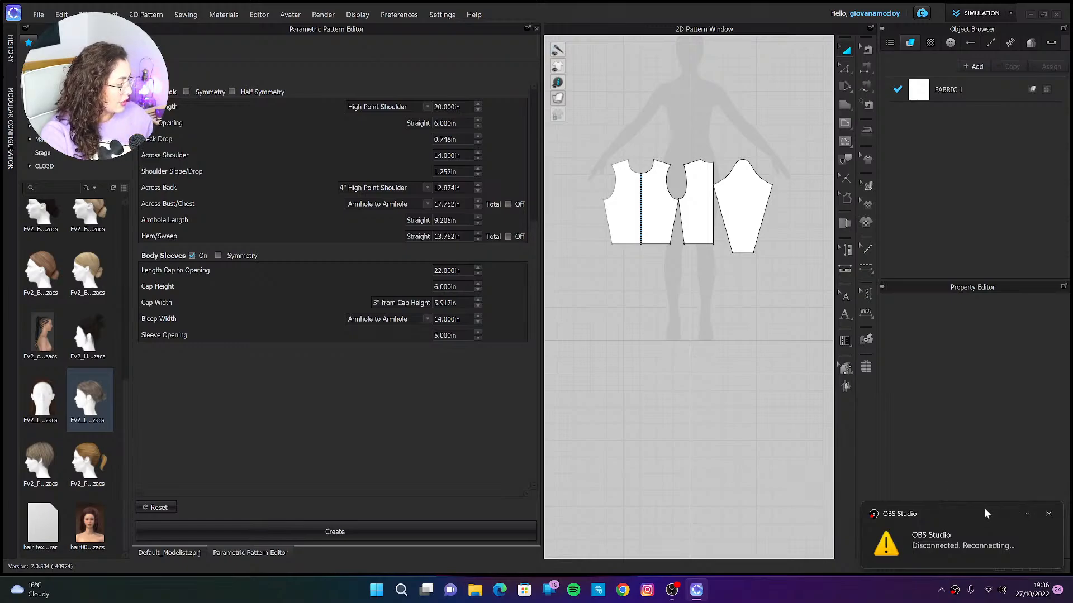
# Dismiss the OBS Studio notifications and close the Parametric Pattern editor.
pyautogui.click(1048, 514)
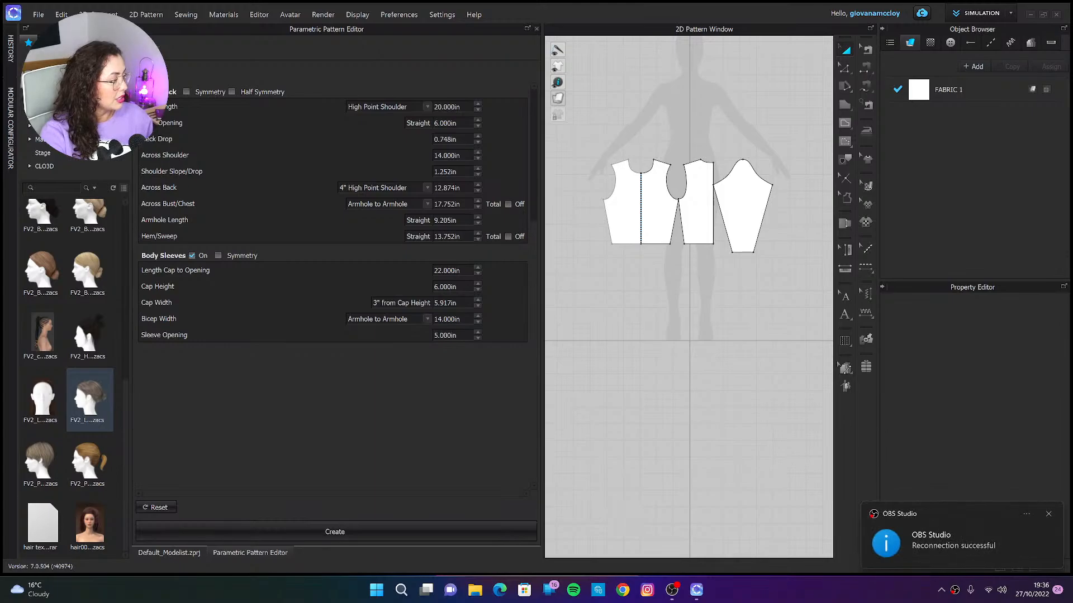
pyautogui.click(1049, 513)
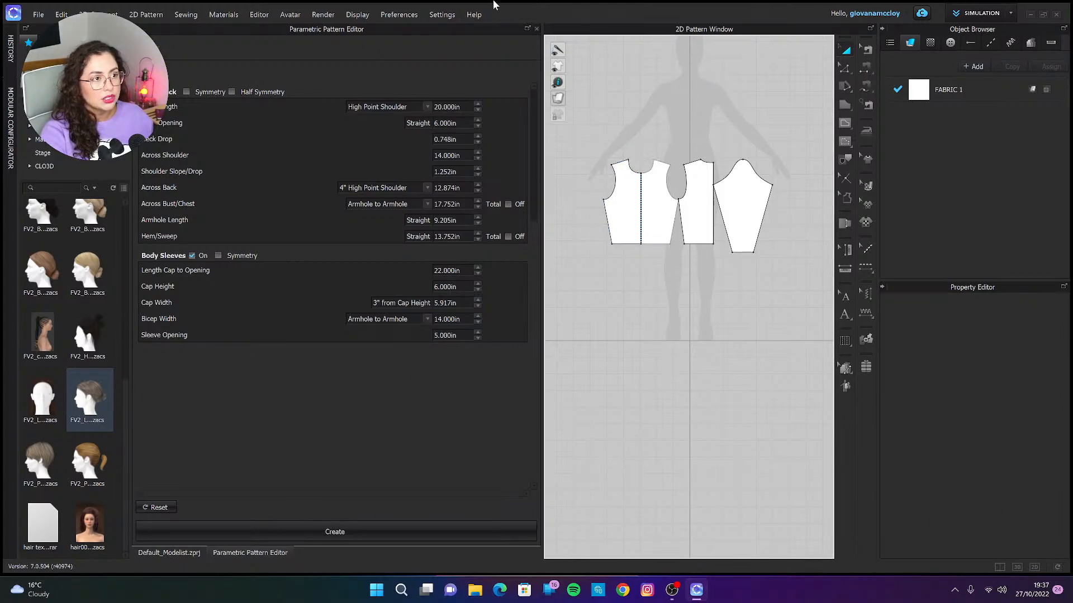
pyautogui.click(535, 28)
# Move the full front bodice piece beside the avatar silhouette and place the half back piece below it.
pyautogui.click(653, 221)
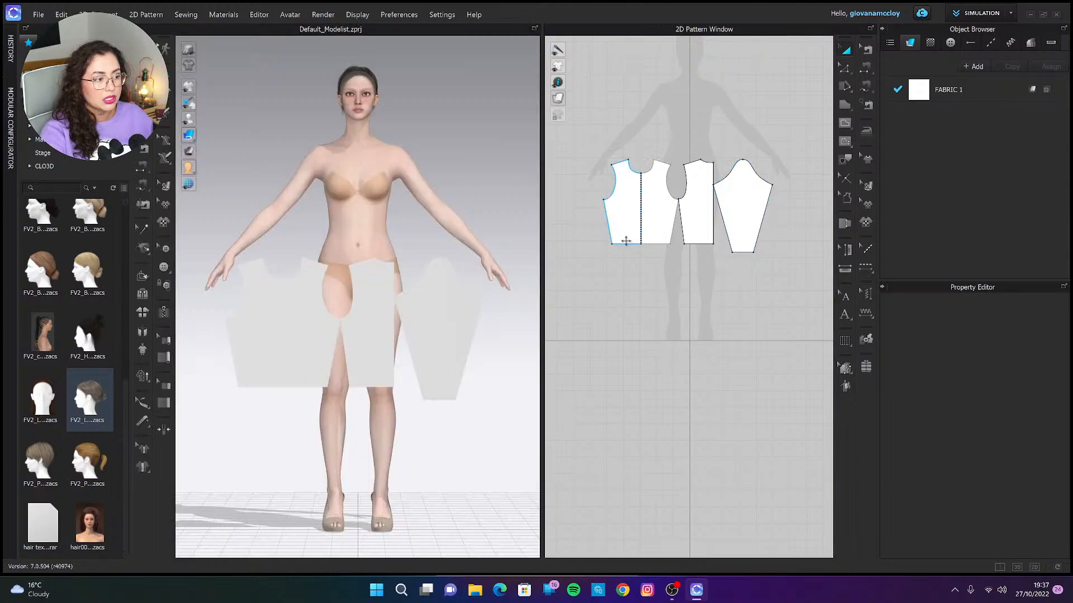
pyautogui.moveTo(652, 221); pyautogui.dragTo(609, 223)
pyautogui.moveTo(687, 220); pyautogui.dragTo(584, 311)
# Unfold the half back bodice across its centre back line with symmetric editing and sewing.
pyautogui.press('z')
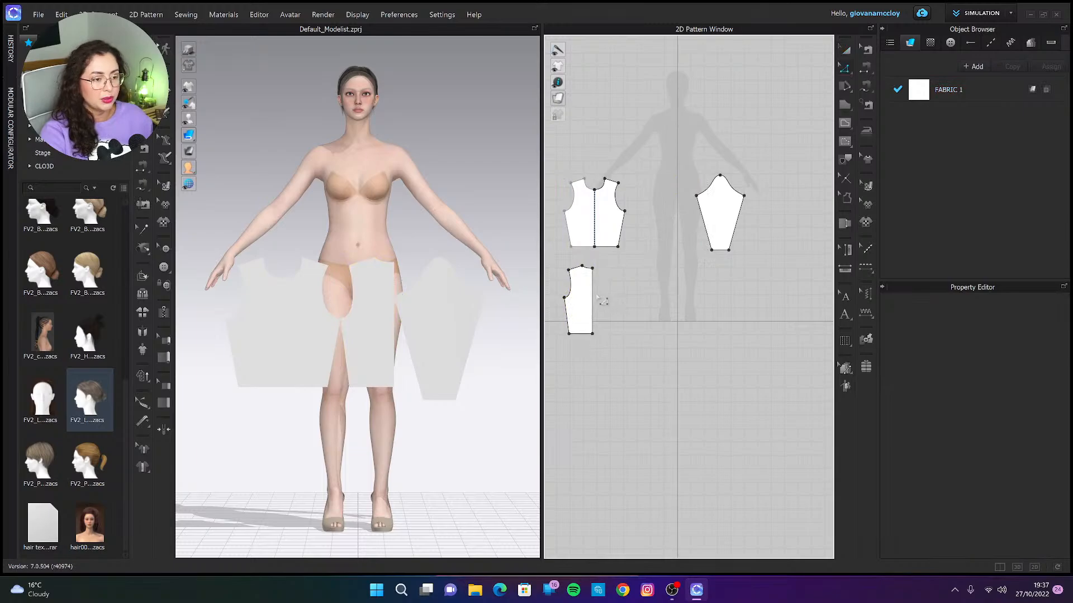
pyautogui.rightClick(592, 293)
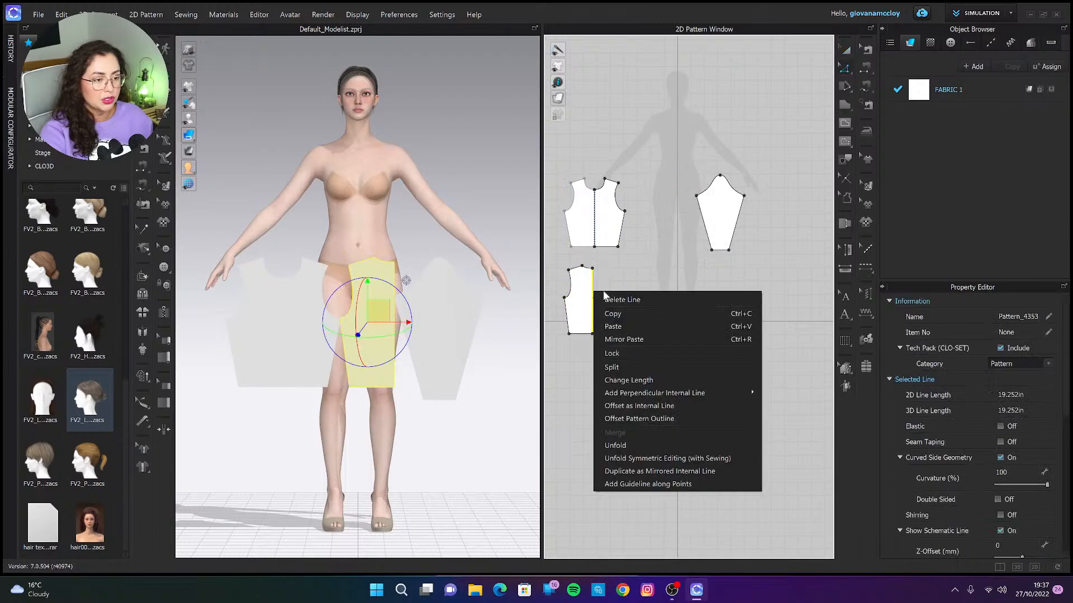
pyautogui.click(689, 458)
pyautogui.click(673, 255)
# Clone the sleeve as a Symmetric Pattern (with Sewing) and place the copy beside the original.
pyautogui.rightClick(719, 210)
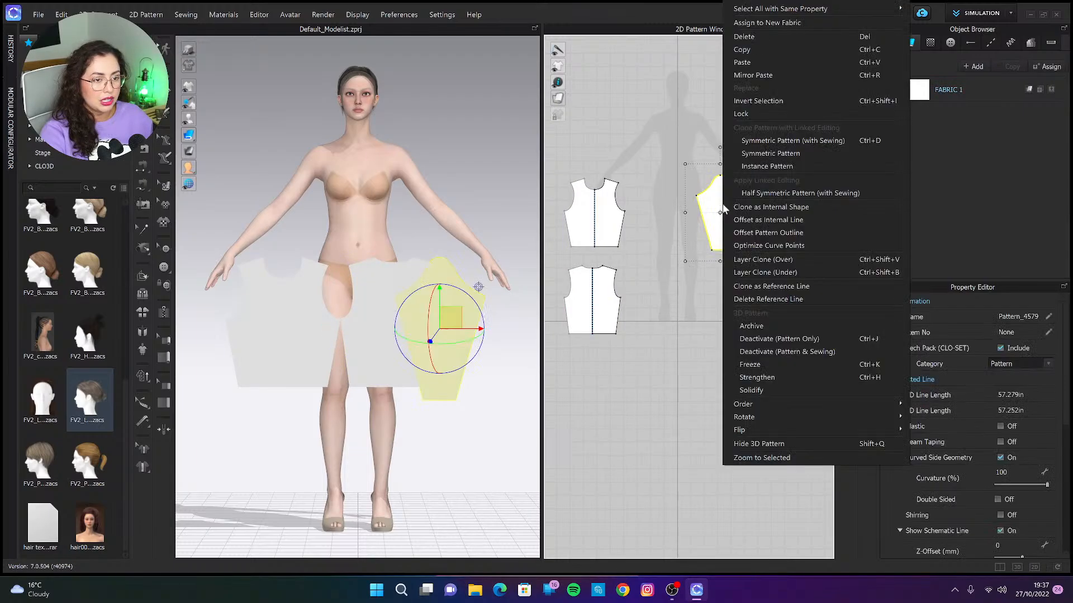
pyautogui.click(814, 140)
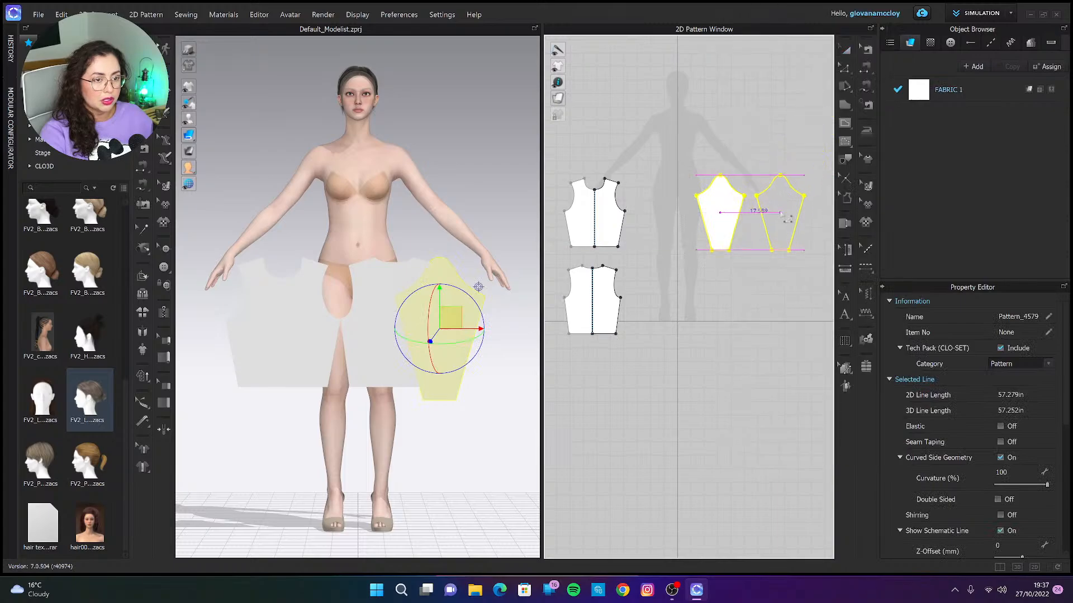
pyautogui.click(772, 263)
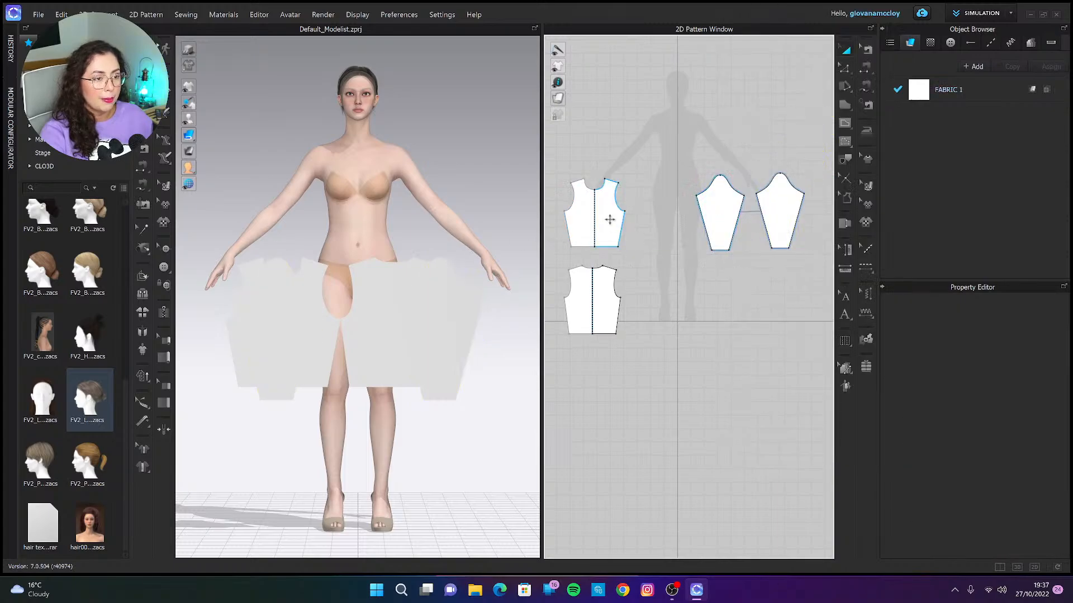
# Move the front and back bodice pieces up in the 2D layout, keeping the back below the front.
pyautogui.moveTo(611, 217); pyautogui.dragTo(611, 166)
pyautogui.moveTo(607, 289); pyautogui.dragTo(606, 225)
pyautogui.click(676, 235)
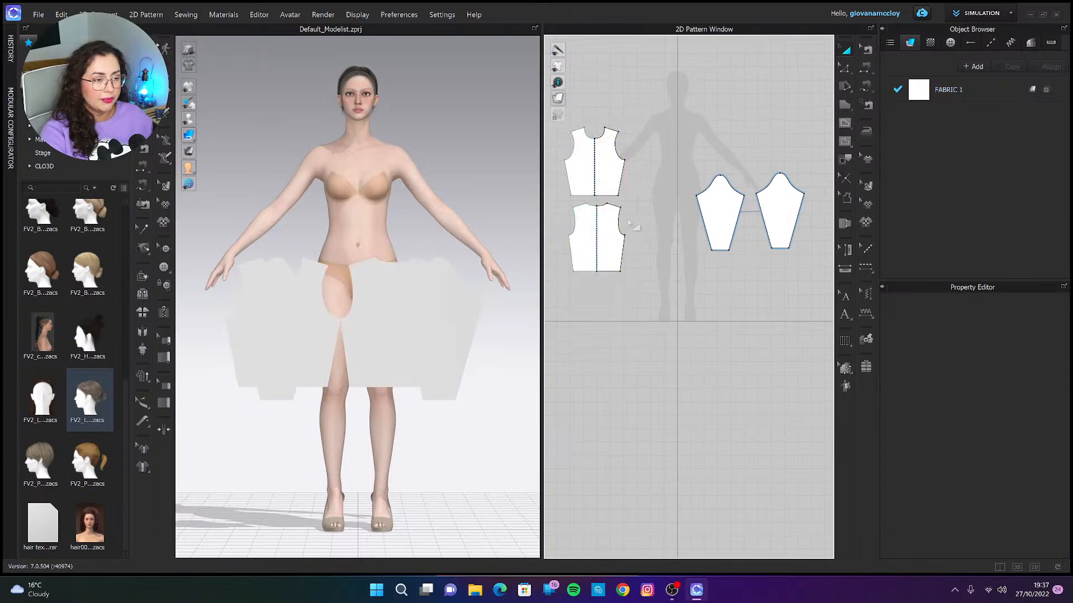
# Show the avatar's arrangement points and place the front bodice on the centre front waist point.
pyautogui.scroll(3, 402, 212)
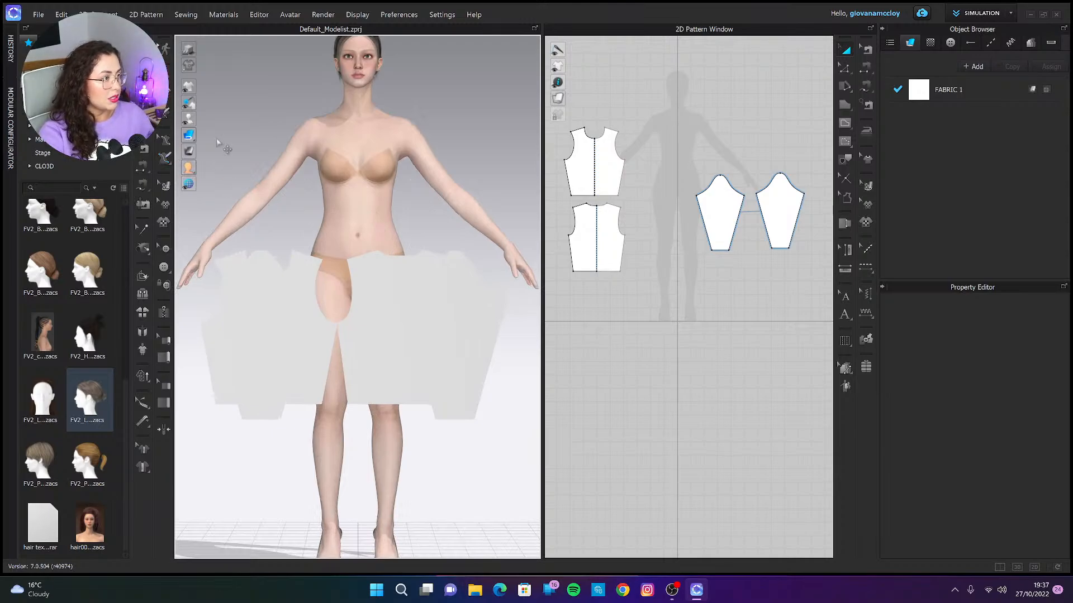
pyautogui.click(222, 120)
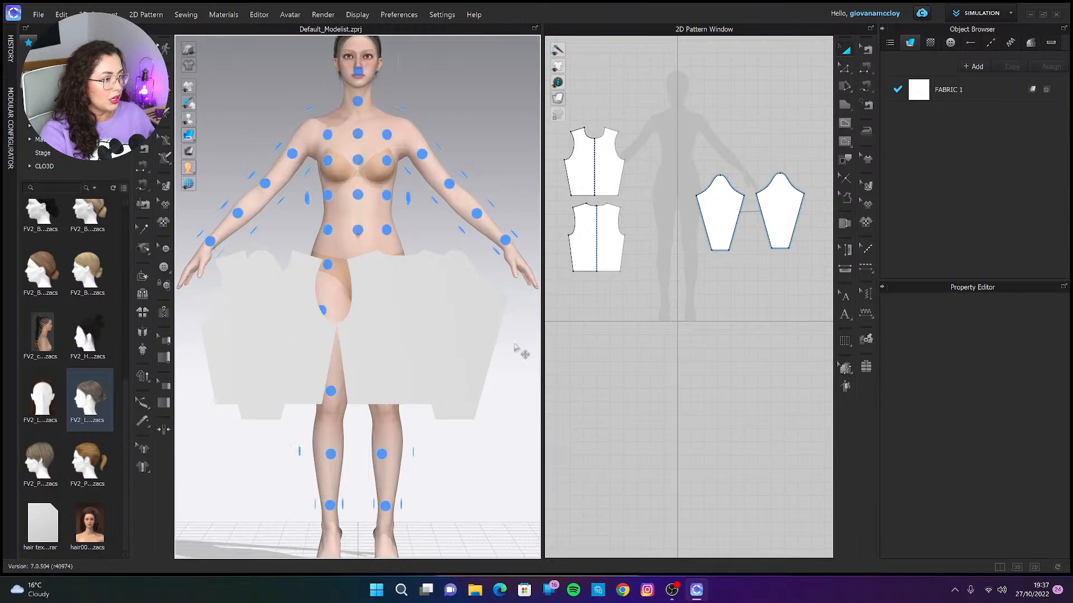
pyautogui.click(606, 157)
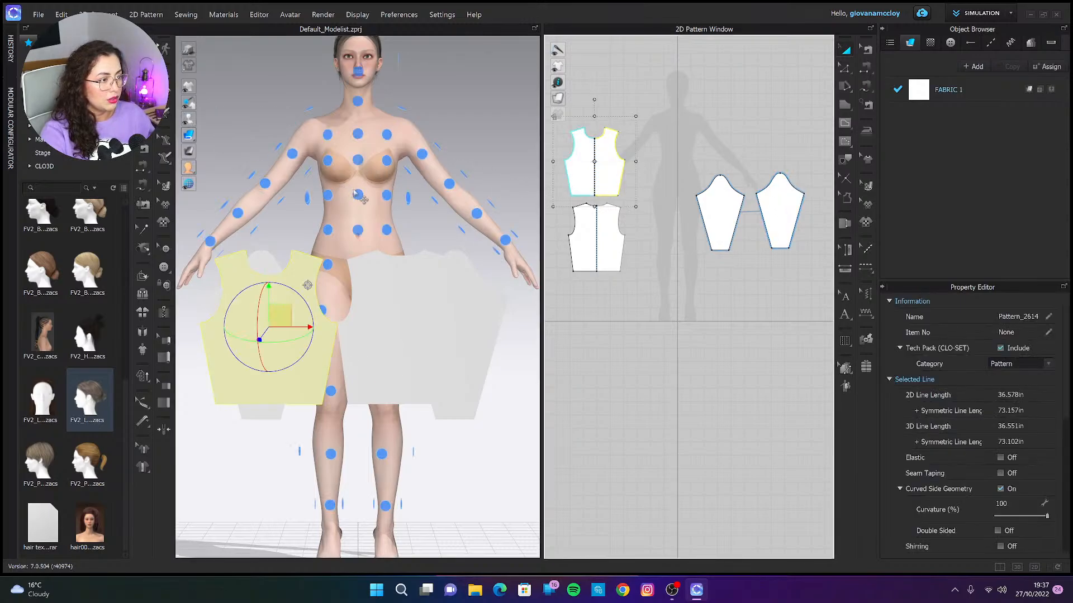
pyautogui.click(361, 197)
pyautogui.moveTo(484, 107); pyautogui.dragTo(359, 136, button='right')
# Place the back bodice on the centre arrangement point of the avatar's back.
pyautogui.click(603, 225)
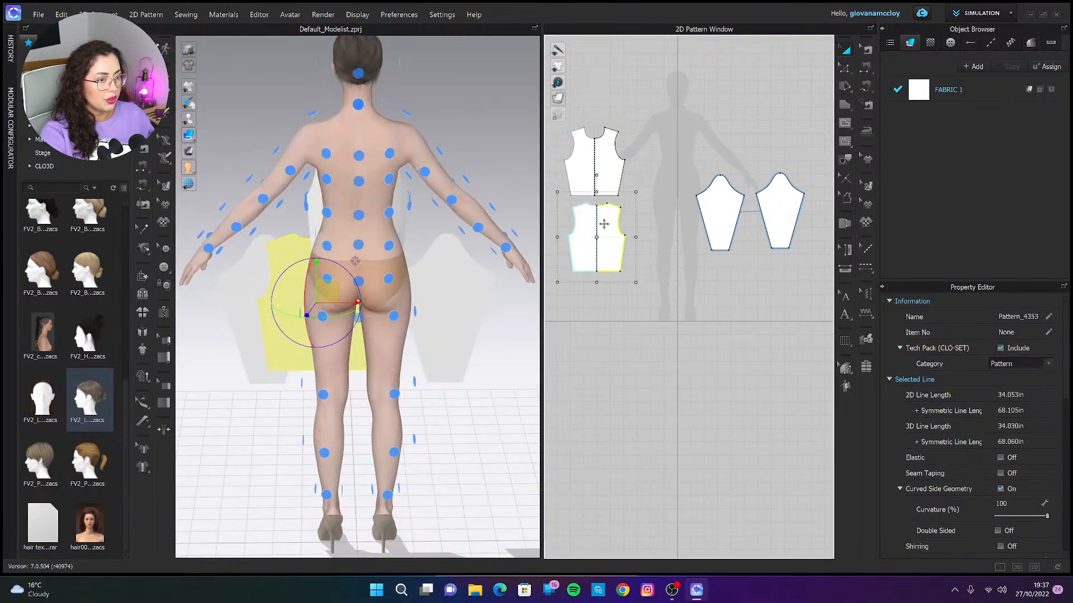
pyautogui.click(358, 215)
pyautogui.click(358, 215)
pyautogui.moveTo(330, 220); pyautogui.dragTo(444, 199, button='right')
# Place the linked sleeves around the avatar's arms and hide the arrangement points.
pyautogui.click(736, 191)
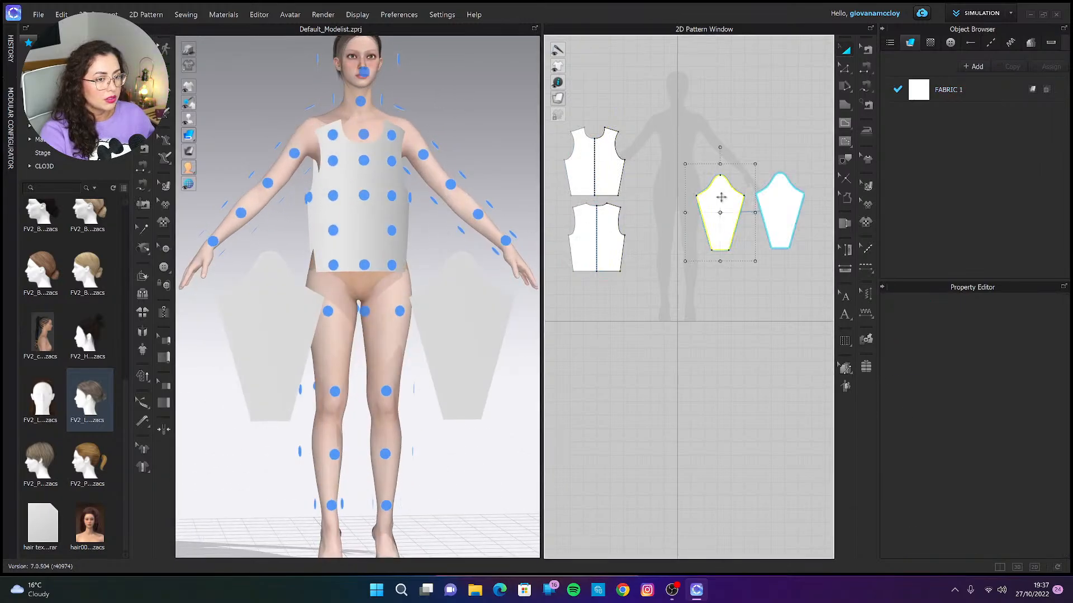
pyautogui.click(286, 195)
pyautogui.moveTo(491, 143); pyautogui.dragTo(476, 149, button='right')
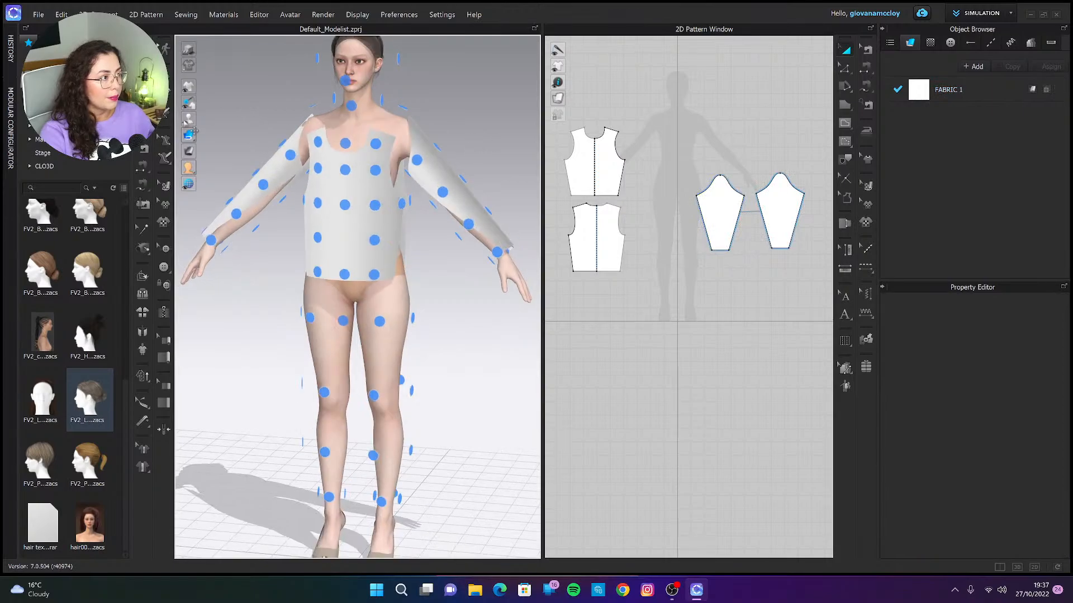
pyautogui.click(221, 119)
pyautogui.moveTo(271, 338); pyautogui.dragTo(285, 324, button='right')
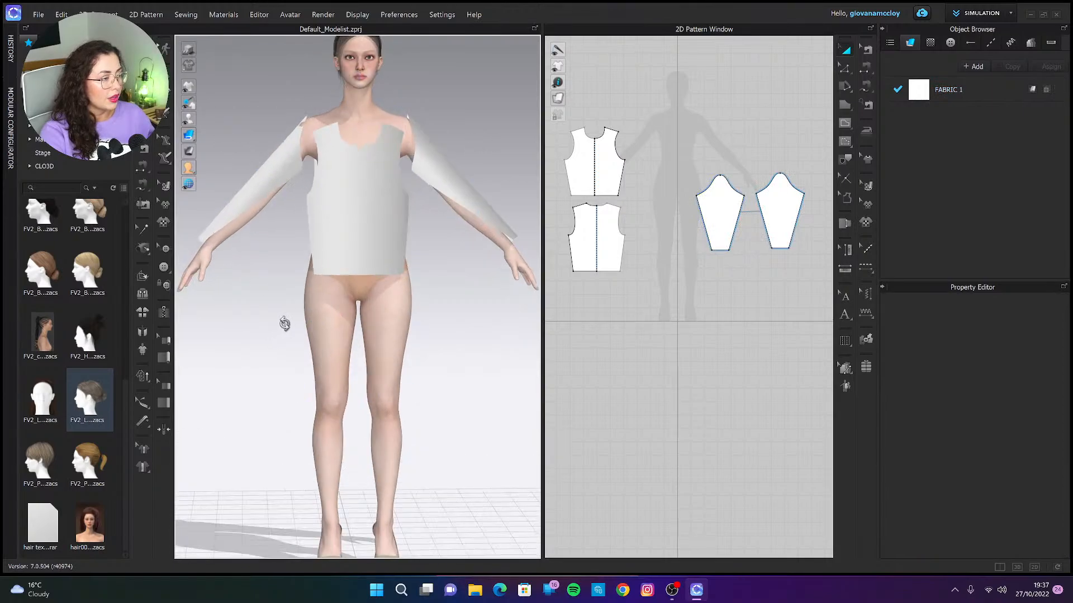
# Rotate the sleeve pieces slightly in 3D so they follow the avatar's arms.
pyautogui.click(256, 204)
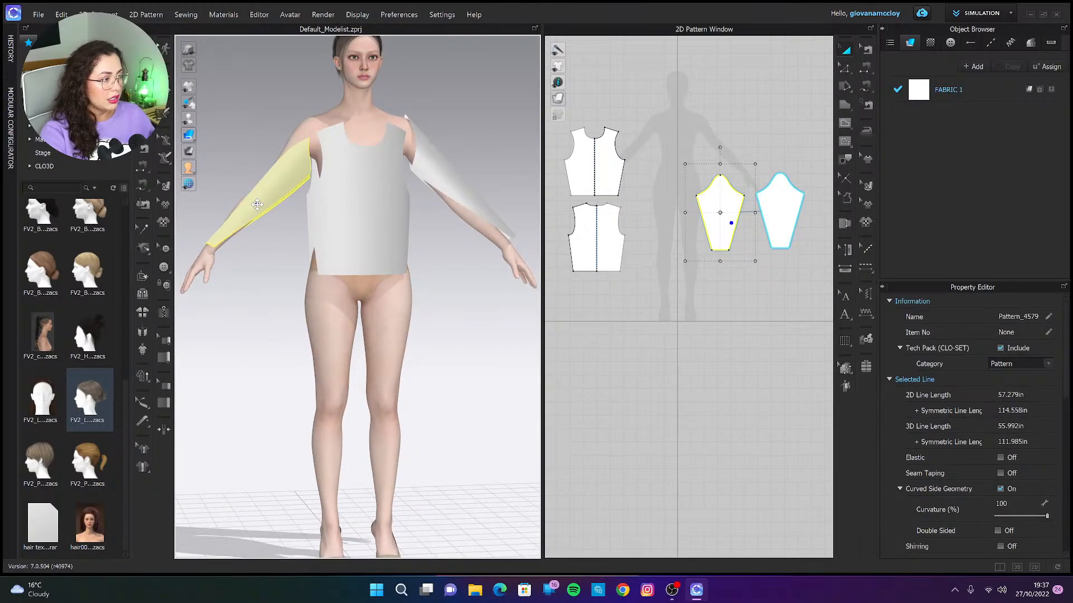
pyautogui.click(256, 205)
pyautogui.moveTo(247, 162); pyautogui.dragTo(242, 167)
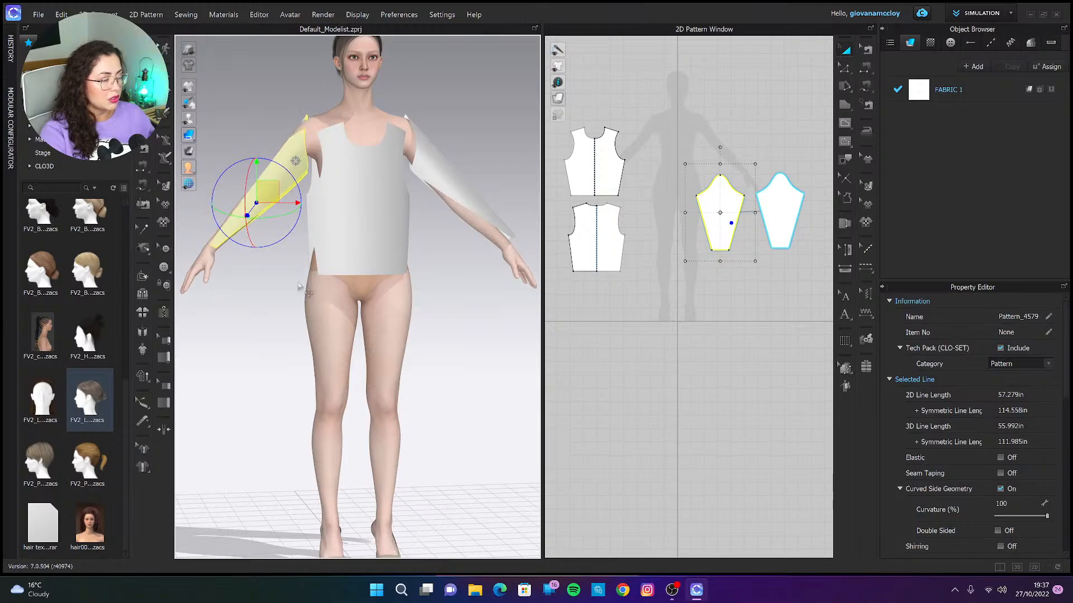
pyautogui.click(472, 190)
pyautogui.moveTo(475, 189); pyautogui.dragTo(506, 171, button='right')
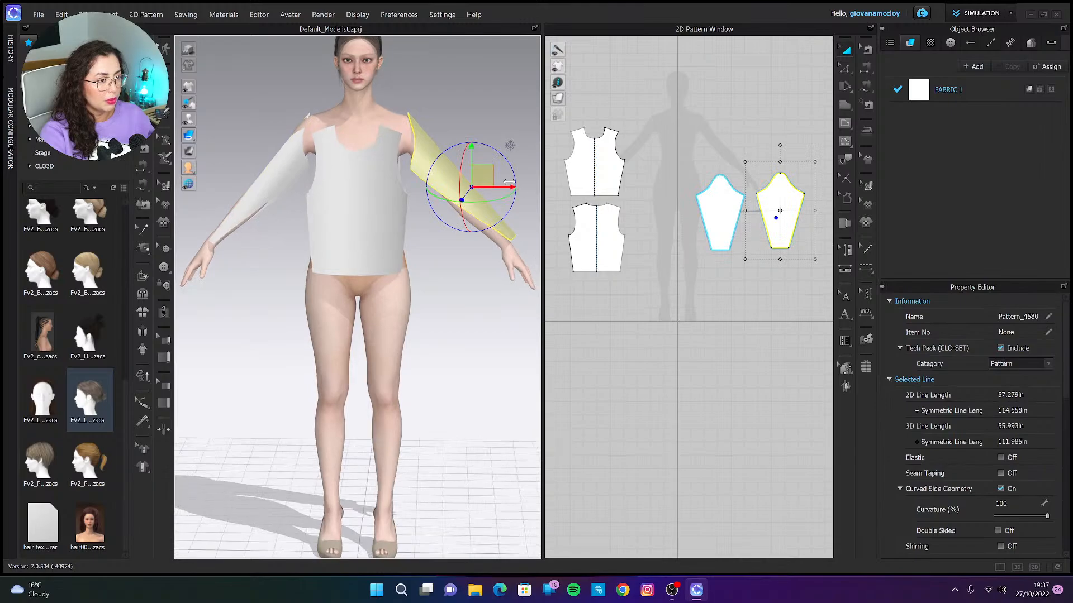
pyautogui.moveTo(509, 169); pyautogui.dragTo(511, 171)
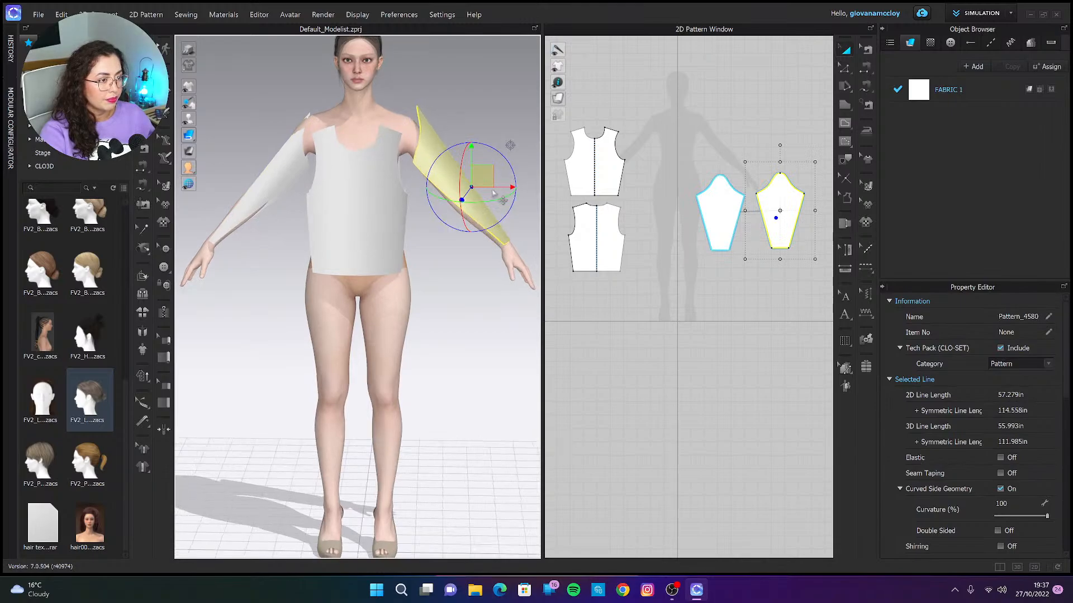
pyautogui.click(504, 113)
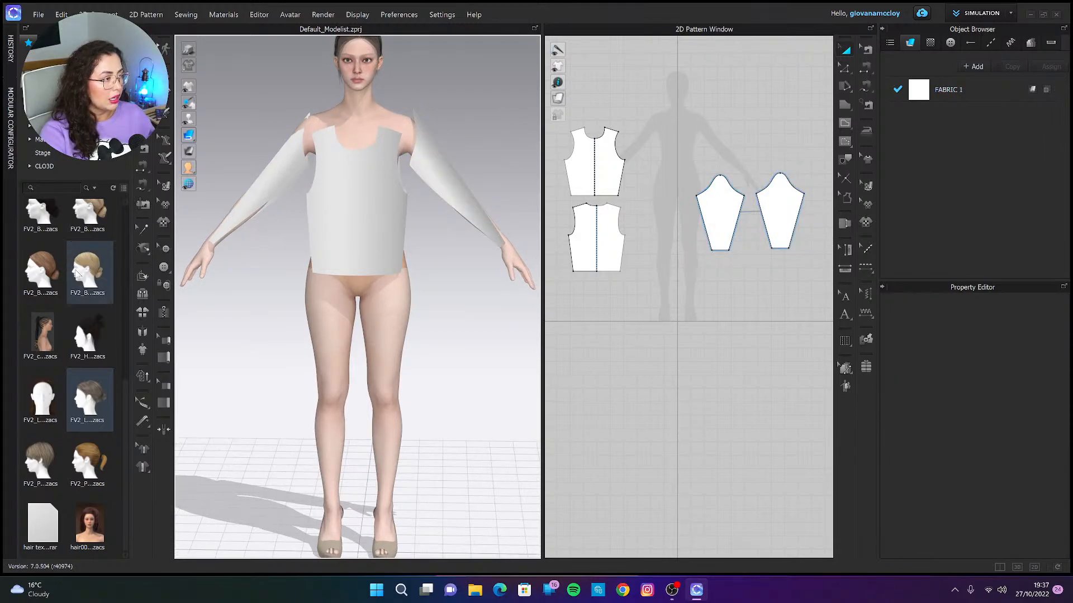
# Auto-sew the pieces with garment type Top and front type Closed, and simulate the drape on the avatar.
pyautogui.click(141, 202)
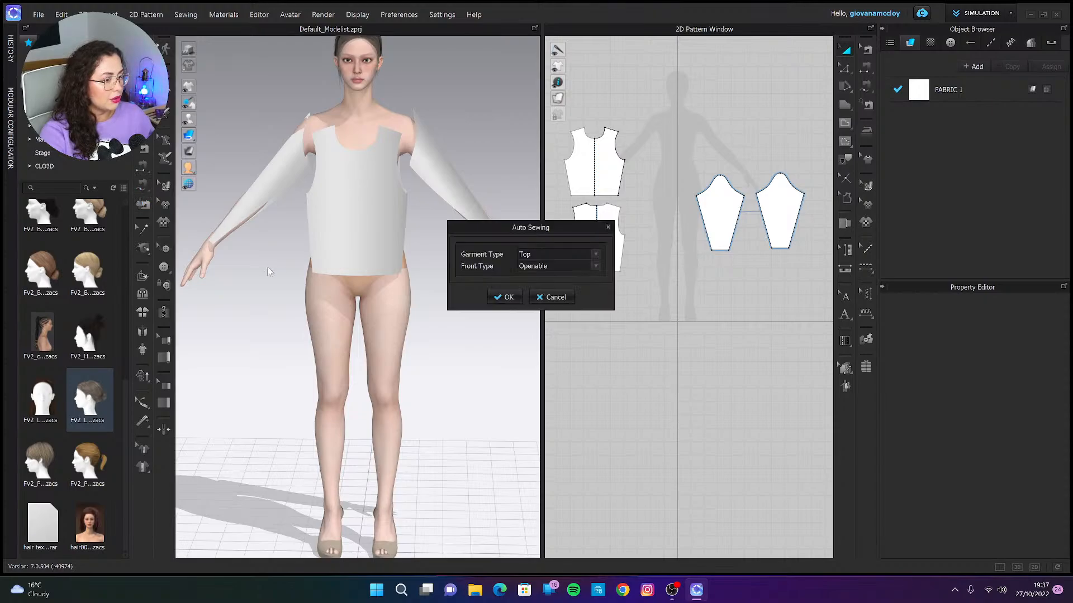
pyautogui.click(545, 266)
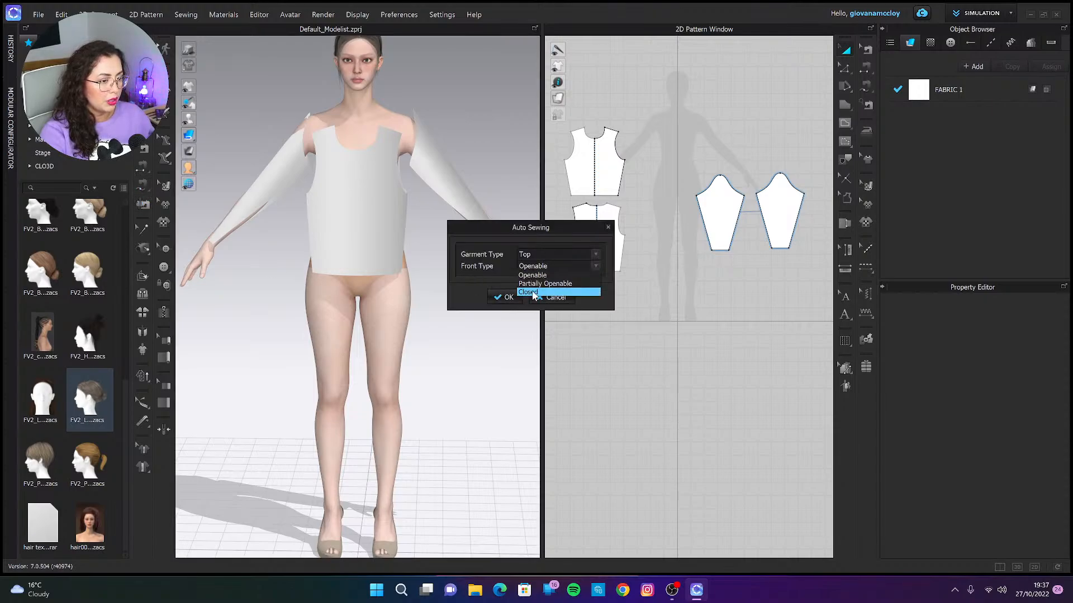
pyautogui.click(522, 288)
pyautogui.click(503, 309)
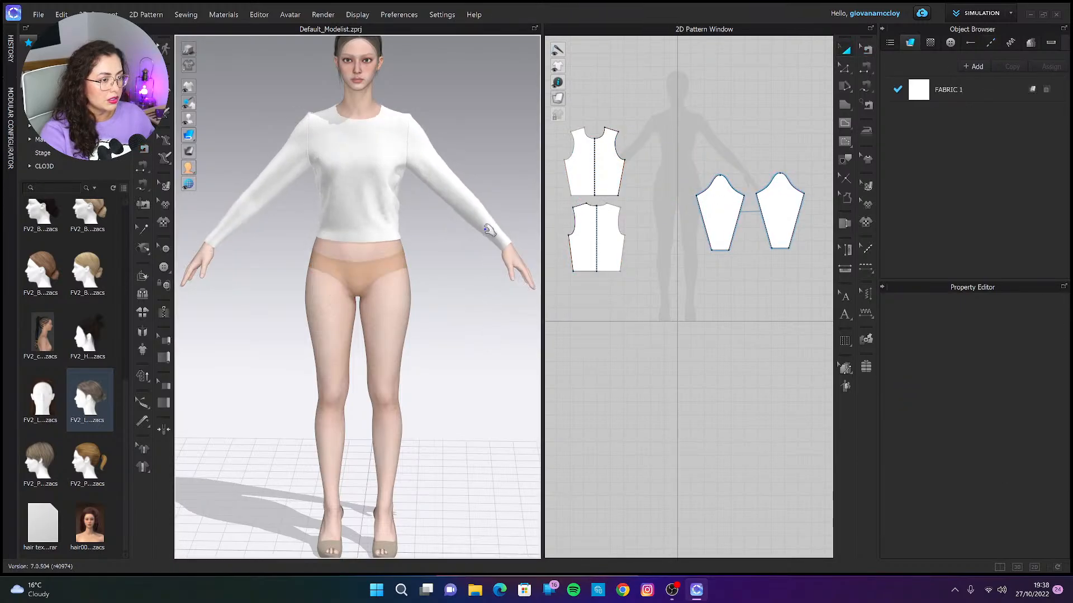
# Examine the automatically created seams on the draped top and in the pattern pieces.
pyautogui.moveTo(477, 295); pyautogui.dragTo(323, 278, button='right')
pyautogui.press('2')
pyautogui.scroll(4, 375, 185)
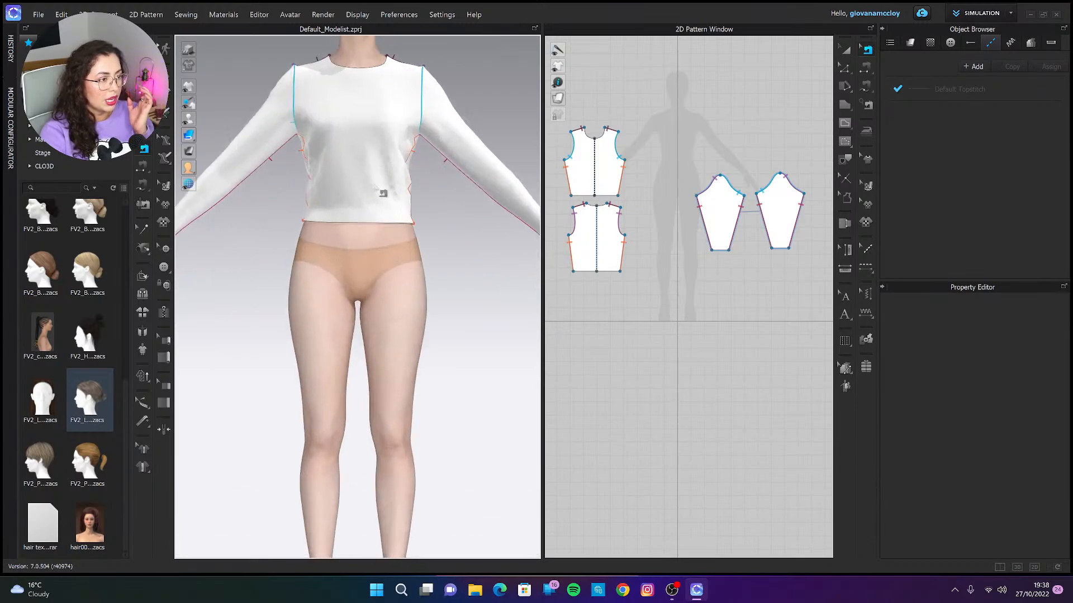
pyautogui.scroll(1, 385, 197)
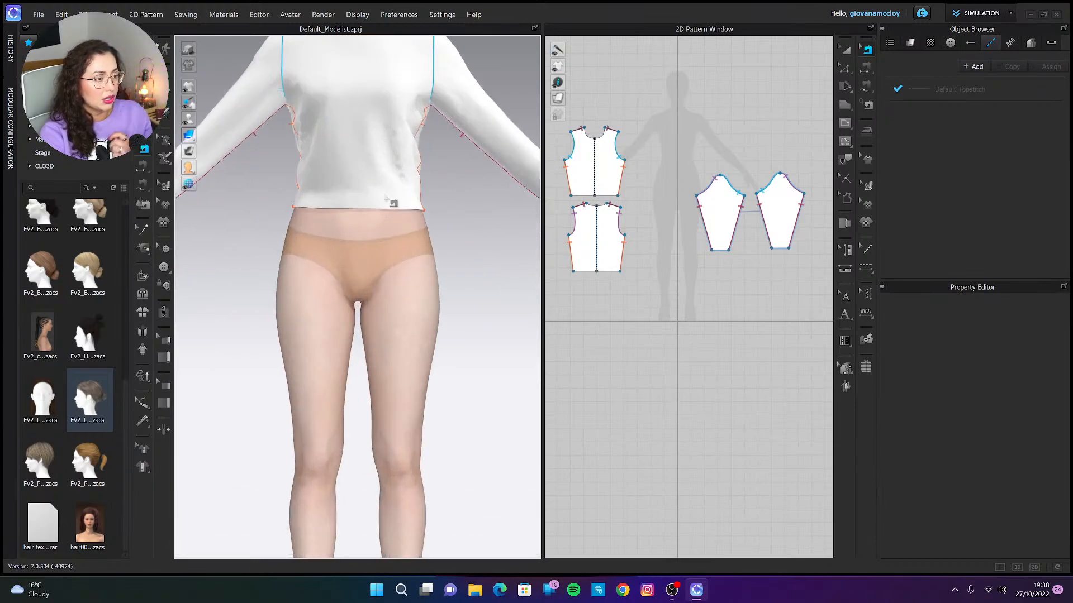
pyautogui.moveTo(383, 213); pyautogui.dragTo(382, 277, button='middle')
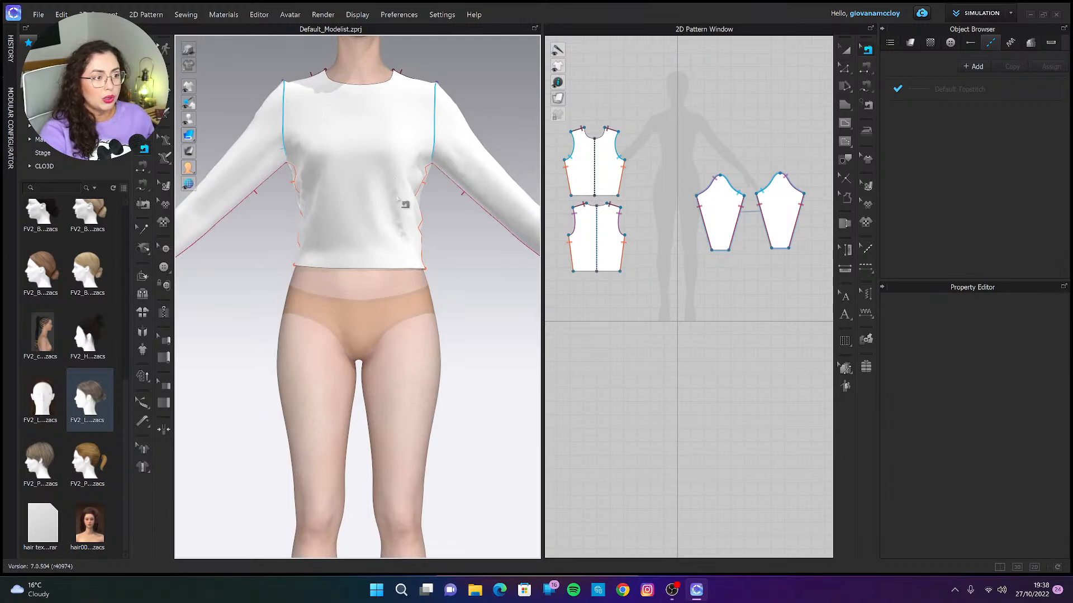
pyautogui.scroll(-2, 402, 202)
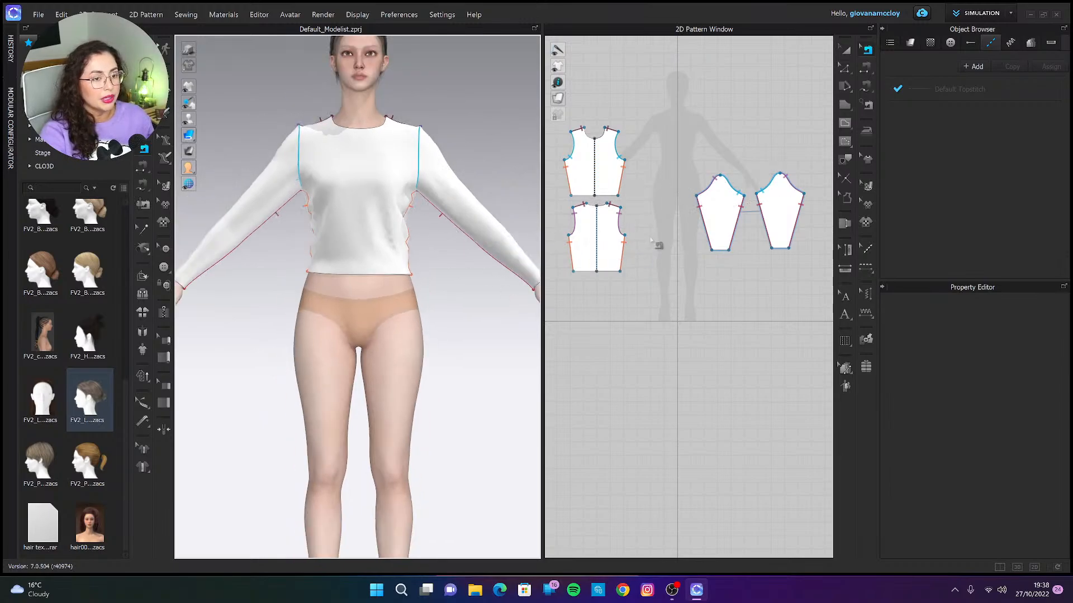
# Move the front and back bodice pieces closer to the avatar silhouette in the 2D layout.
pyautogui.press('a')
pyautogui.scroll(2, 749, 237)
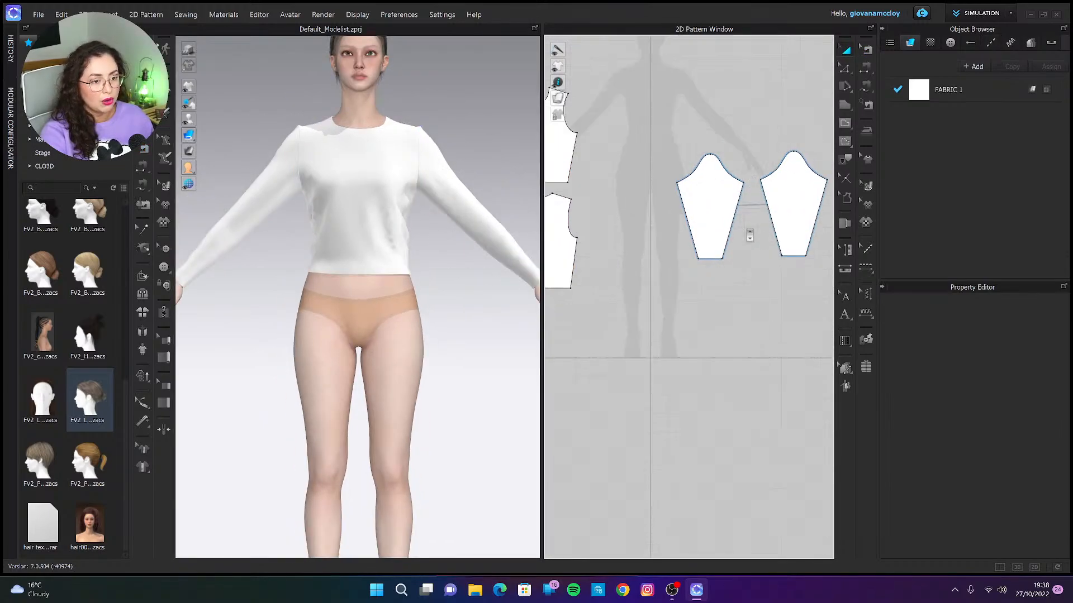
pyautogui.scroll(-3, 732, 246)
pyautogui.moveTo(633, 192); pyautogui.dragTo(654, 178)
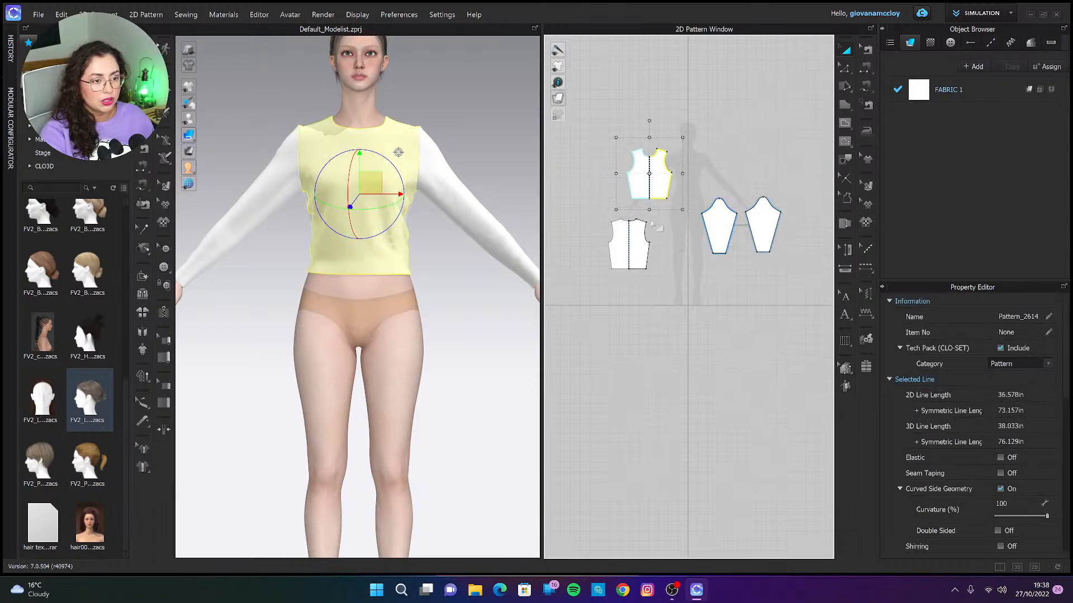
pyautogui.moveTo(635, 232); pyautogui.dragTo(656, 217)
pyautogui.click(732, 246)
pyautogui.scroll(3, 732, 246)
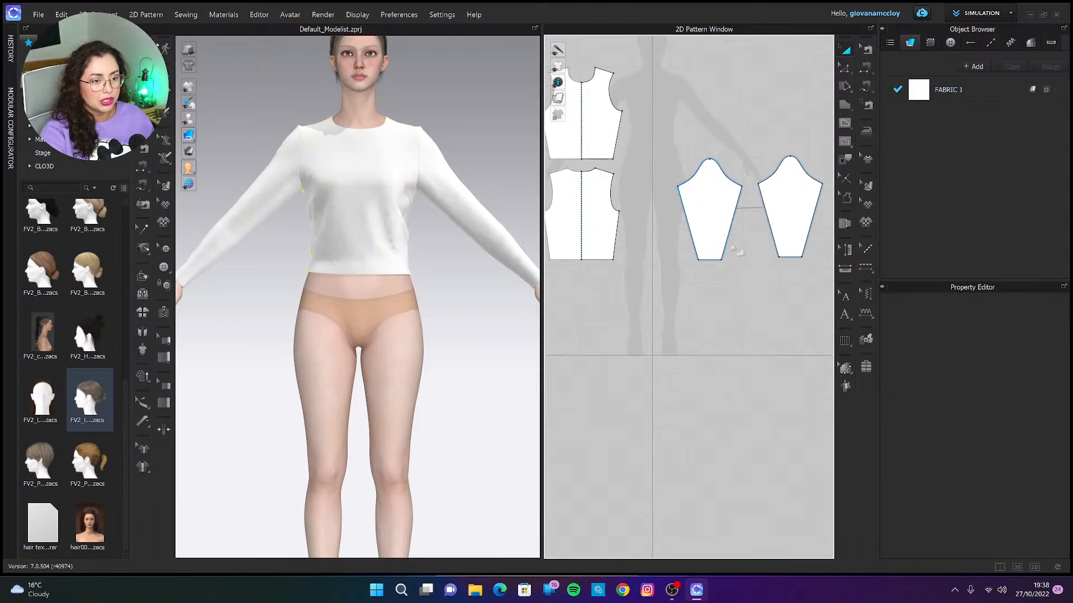
pyautogui.rightClick(719, 272)
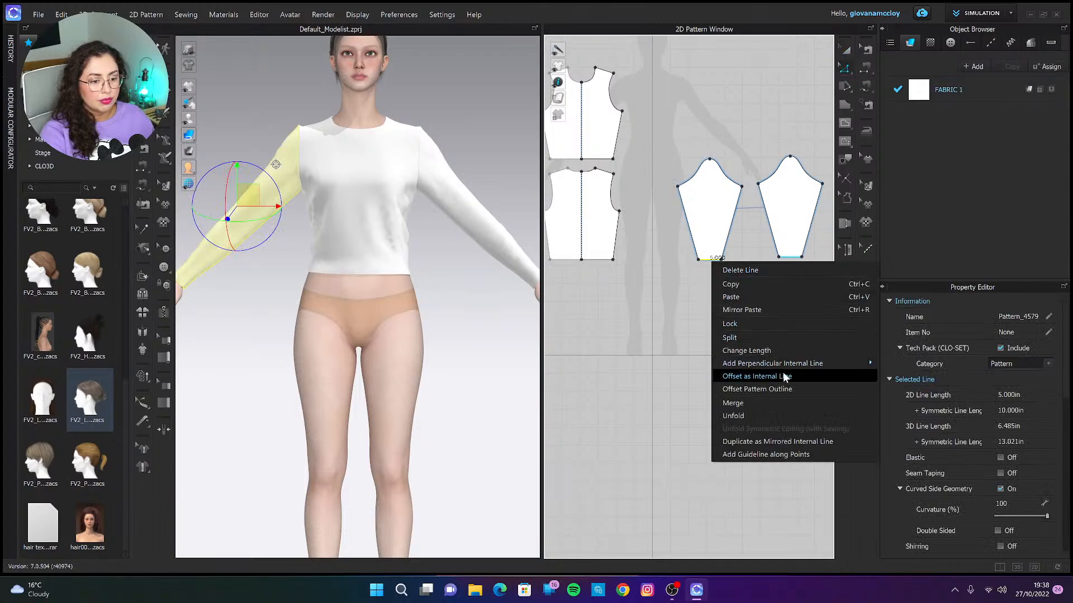
pyautogui.click(729, 383)
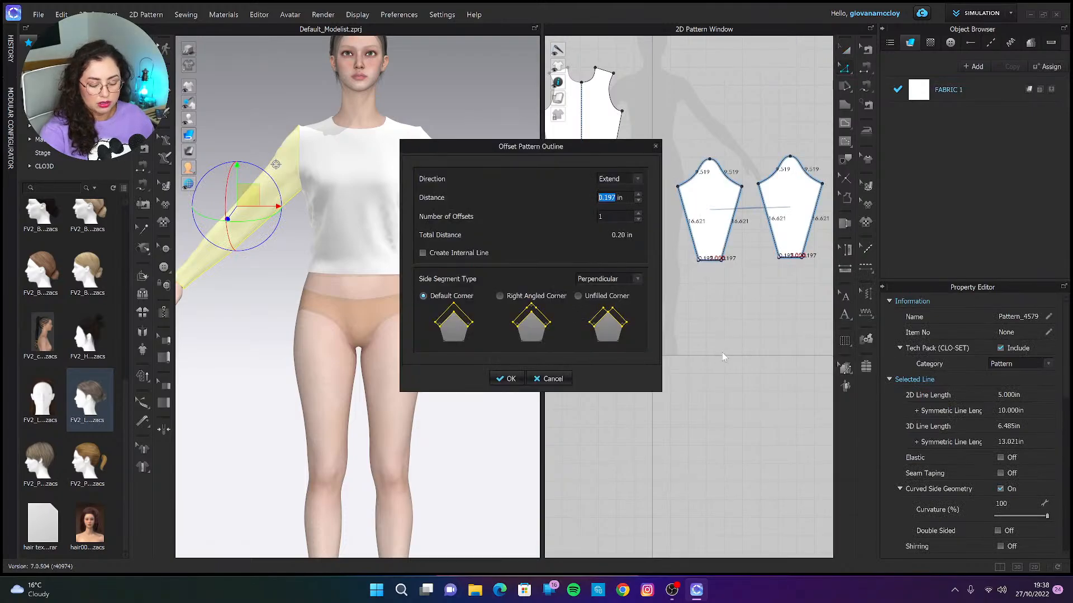
pyautogui.click(550, 379)
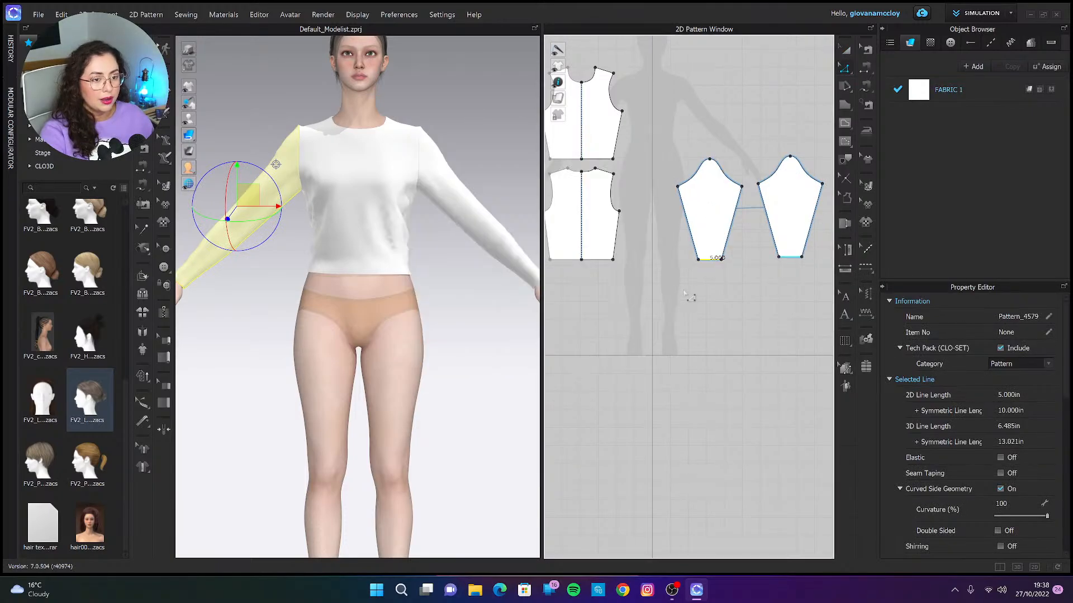
# Offset the sleeve hem as one internal line at a distance of 10 in on both linked sleeves.
pyautogui.rightClick(719, 263)
pyautogui.click(759, 373)
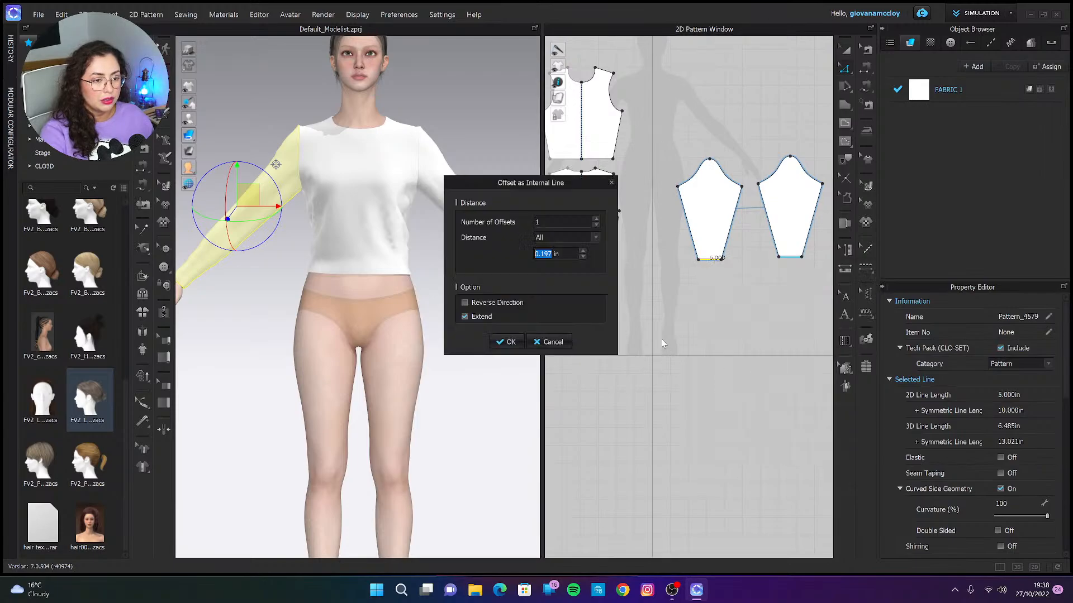
pyautogui.write('10')
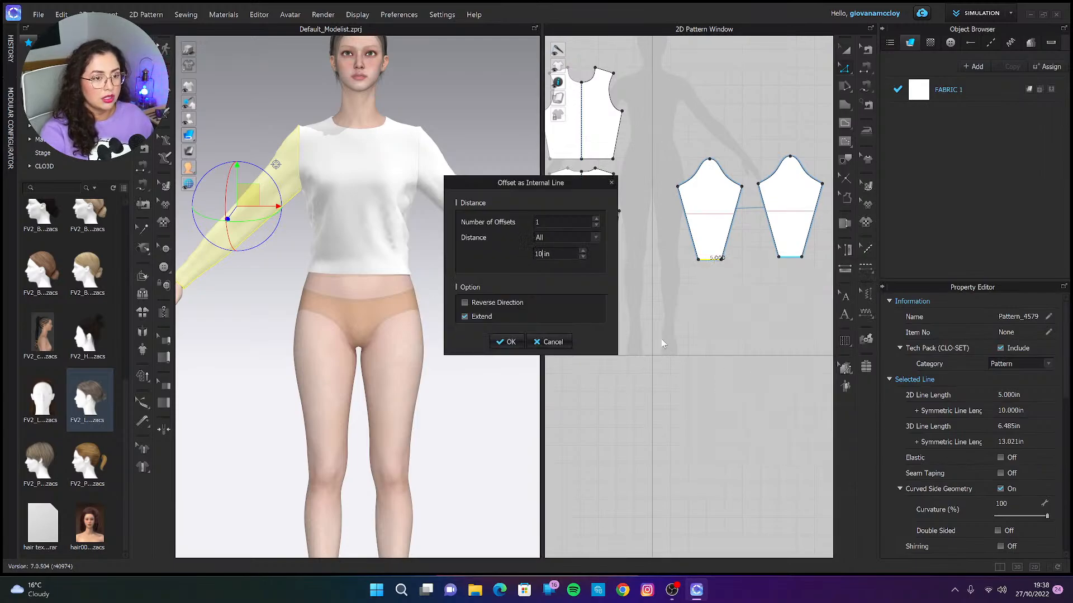
pyautogui.click(516, 338)
# Cut both sleeves along the new internal line into upper and lower pieces.
pyautogui.click(710, 214)
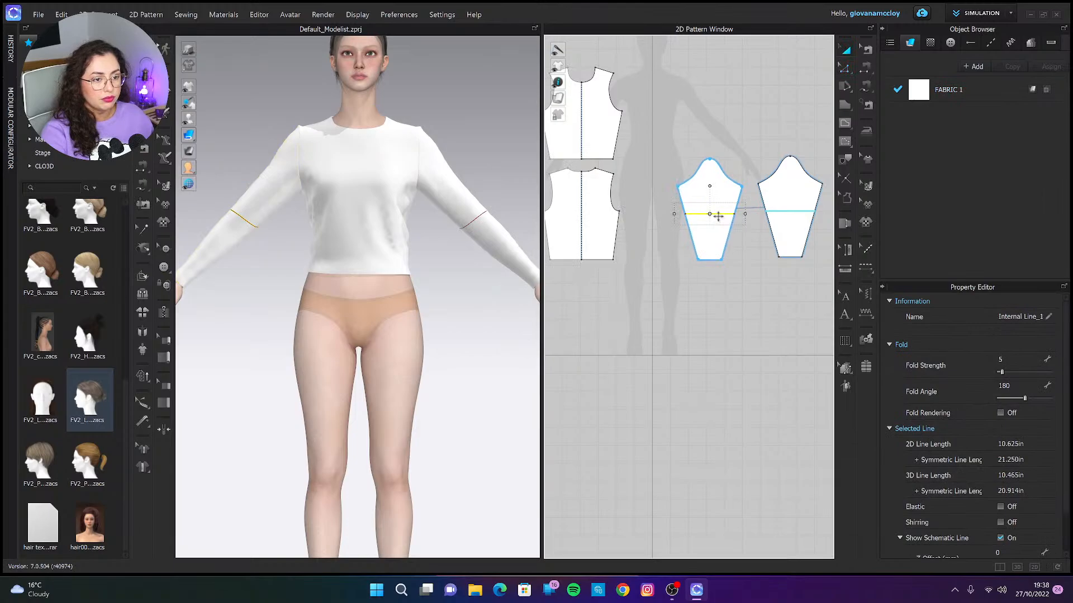
pyautogui.rightClick(718, 216)
pyautogui.click(759, 383)
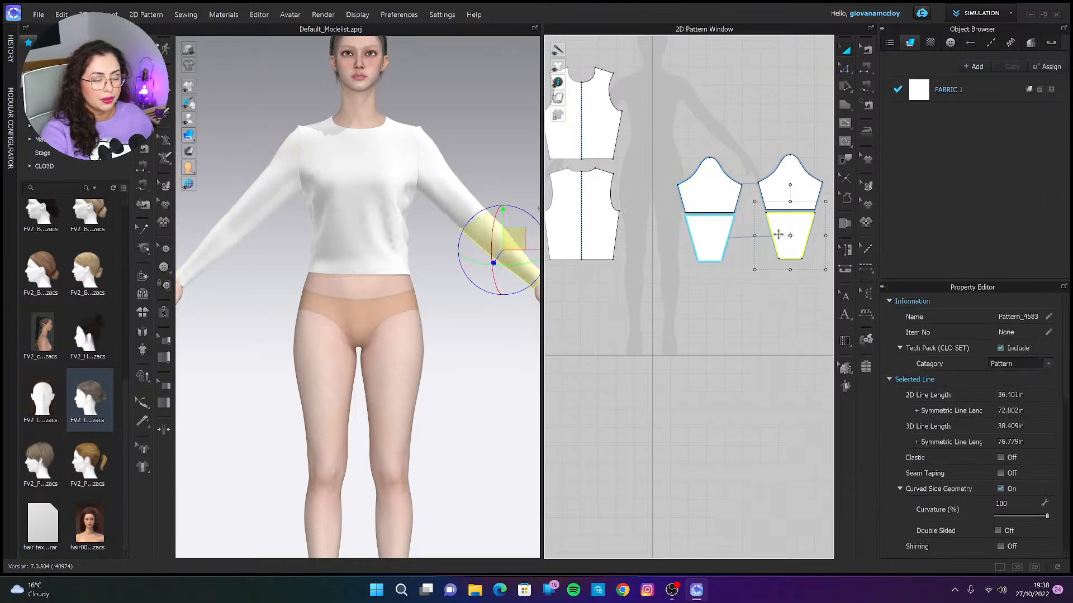
# Delete the lower pieces of both sleeves so the top has short sleeves.
pyautogui.press('Delete')
pyautogui.click(713, 242)
pyautogui.press('Delete')
pyautogui.scroll(-3, 343, 234)
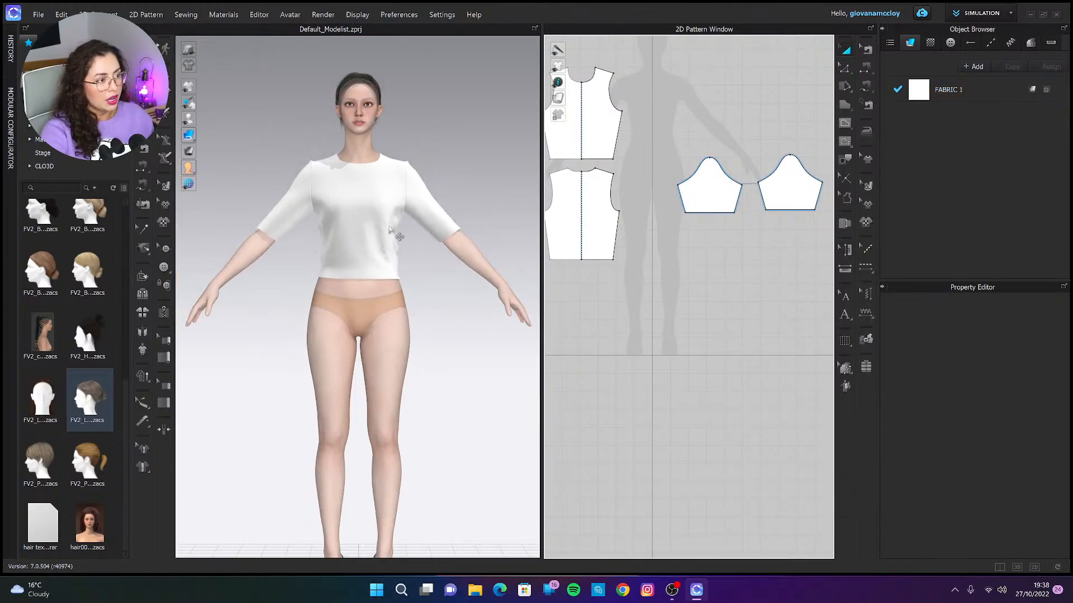
pyautogui.moveTo(399, 234)
pyautogui.mouseDown(button='right')
pyautogui.moveTo(348, 232)
pyautogui.moveTo(403, 225)
pyautogui.mouseUp(button='right')
pyautogui.scroll(5, 417, 184)
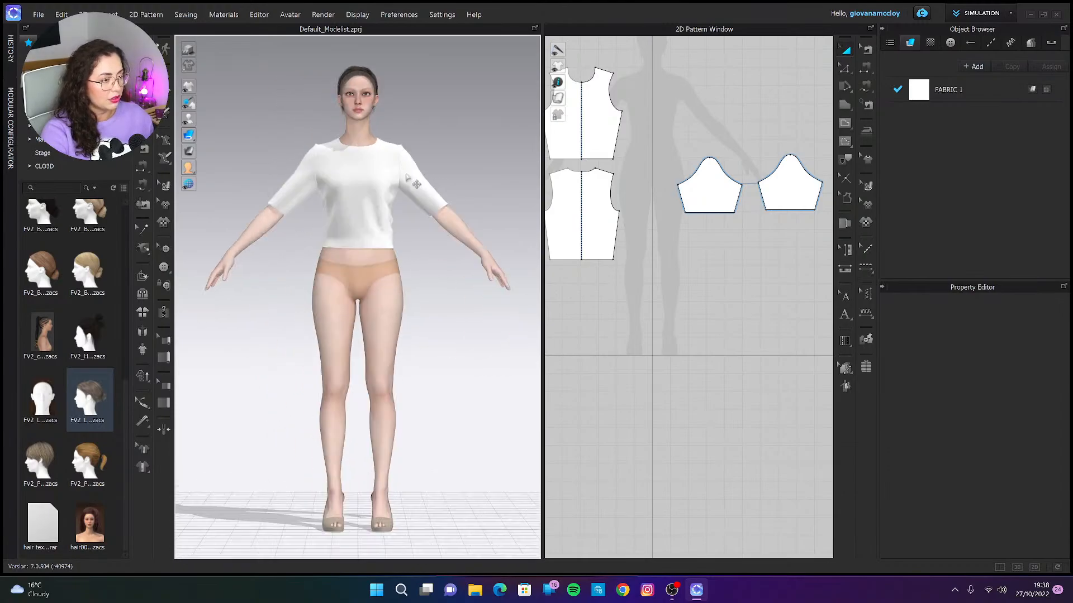
# Offset the hems of the back and front bodice pieces as one internal line each at a distance of 5 in.
pyautogui.press('z')
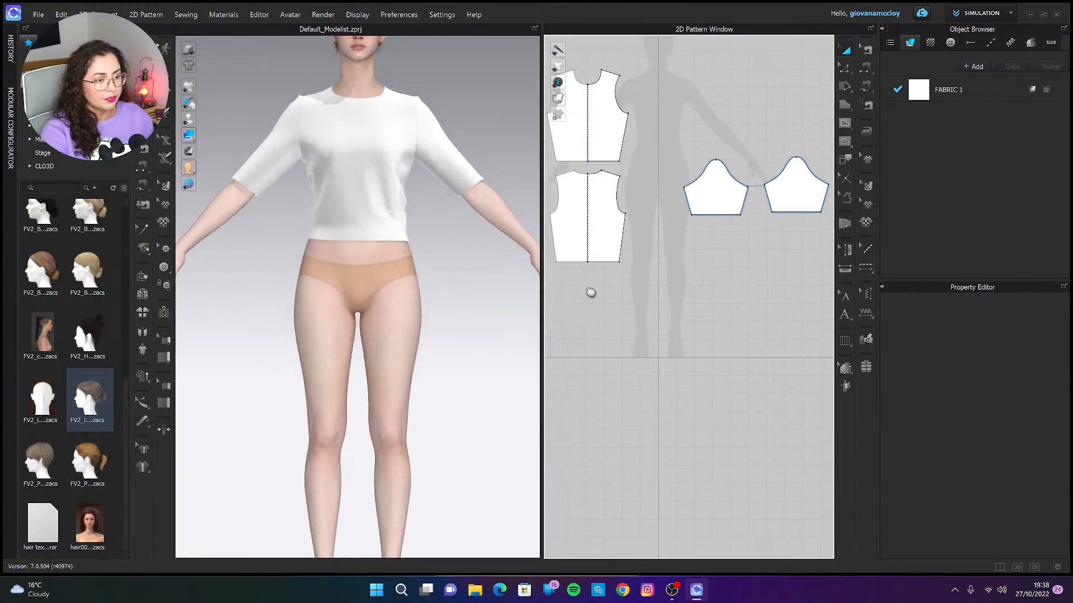
pyautogui.scroll(2, 589, 292)
pyautogui.rightClick(617, 270)
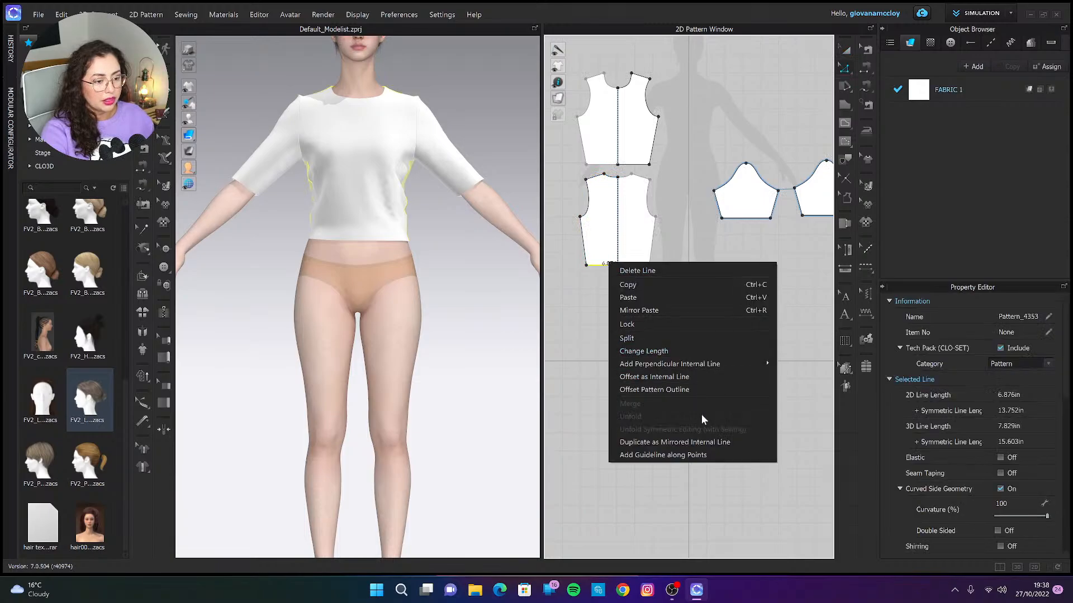
pyautogui.click(695, 380)
pyautogui.write('5')
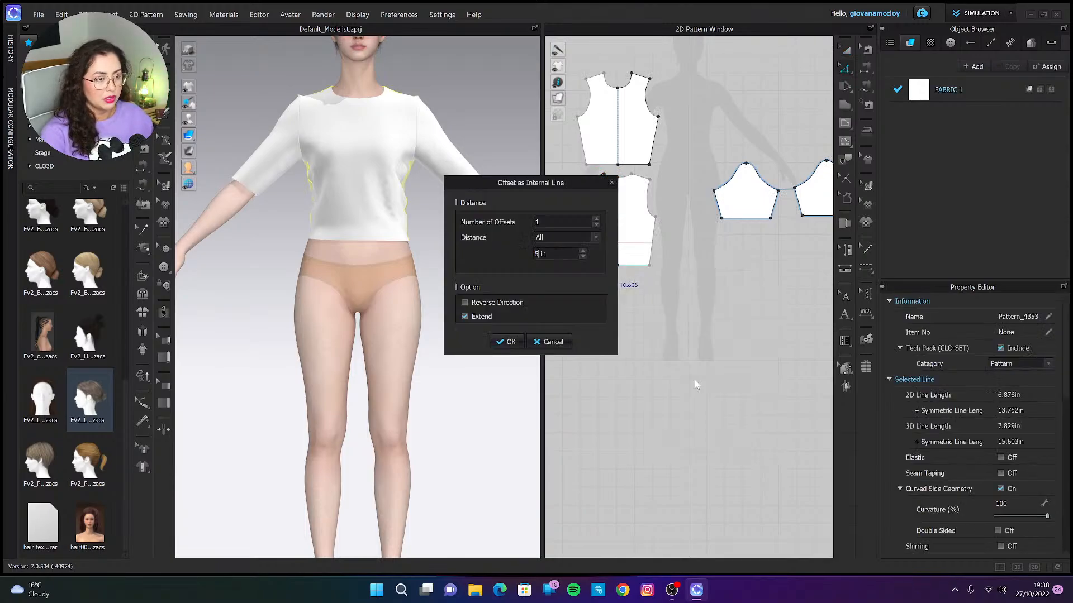
pyautogui.press('Return')
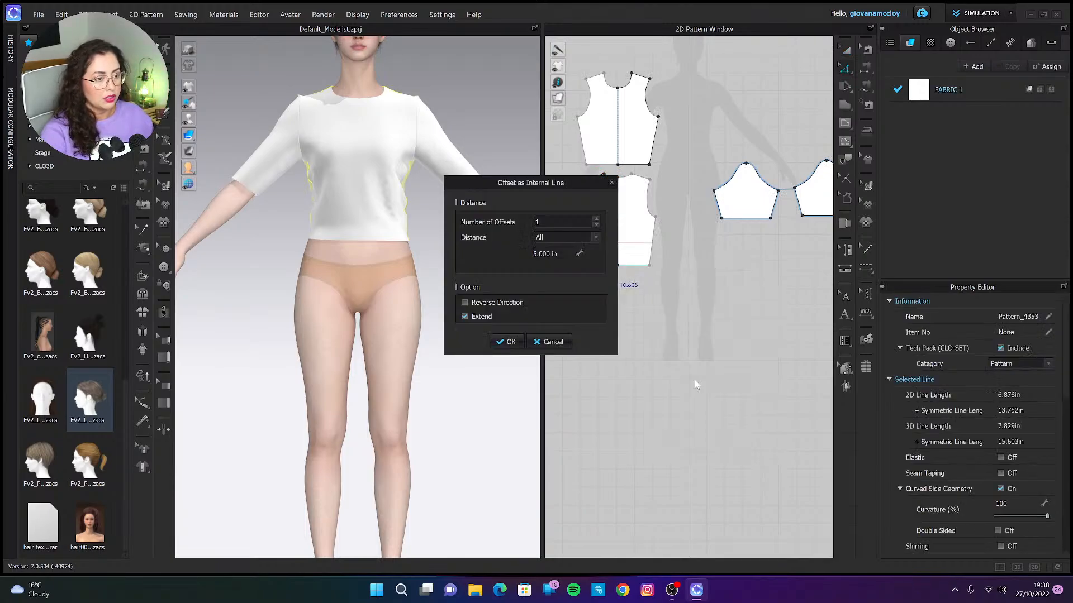
pyautogui.click(506, 342)
pyautogui.rightClick(600, 164)
pyautogui.click(648, 282)
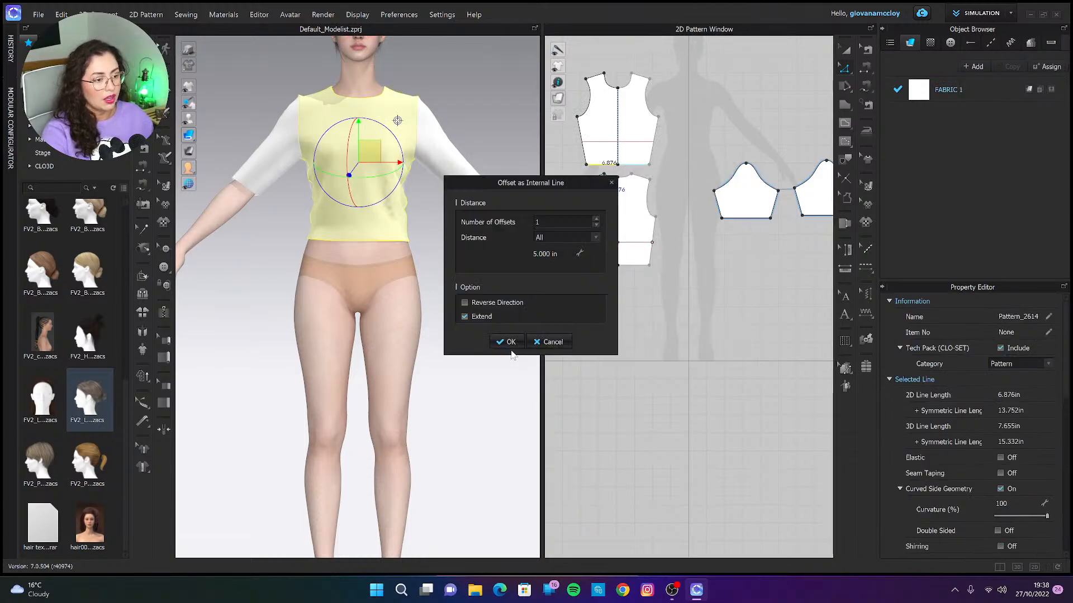
pyautogui.click(509, 343)
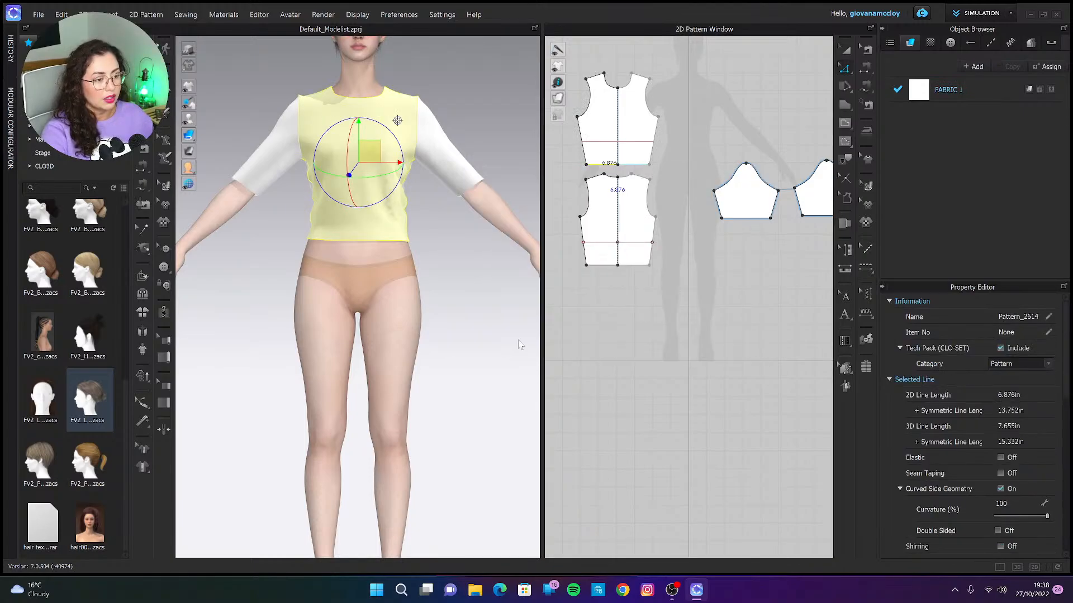
# Cut the back and front bodice pieces along their new horizontal internal lines.
pyautogui.click(594, 246)
pyautogui.click(623, 333)
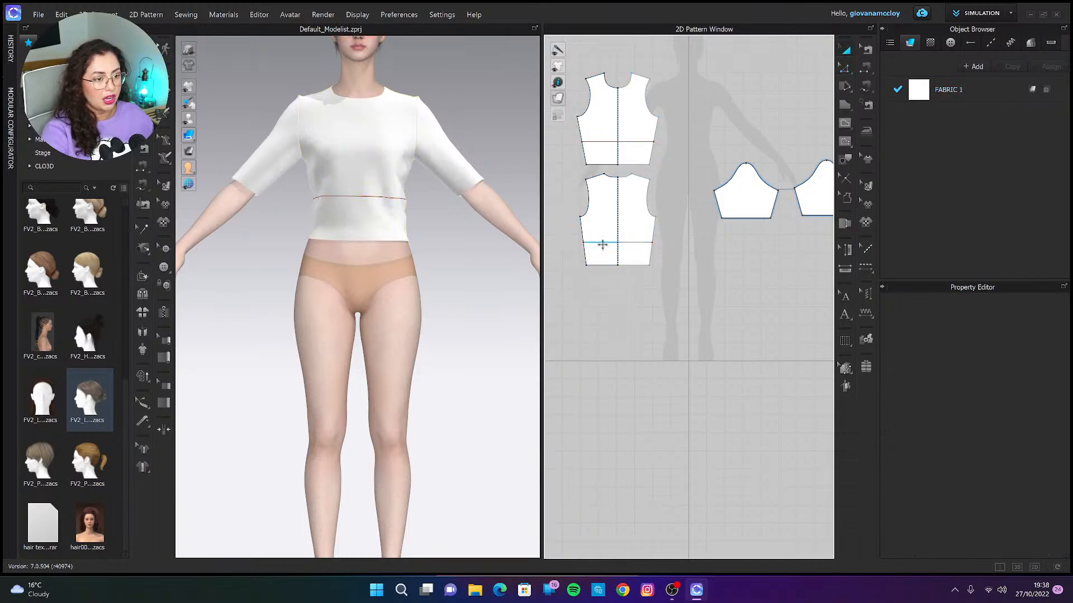
pyautogui.click(600, 242)
pyautogui.rightClick(602, 244)
pyautogui.click(630, 424)
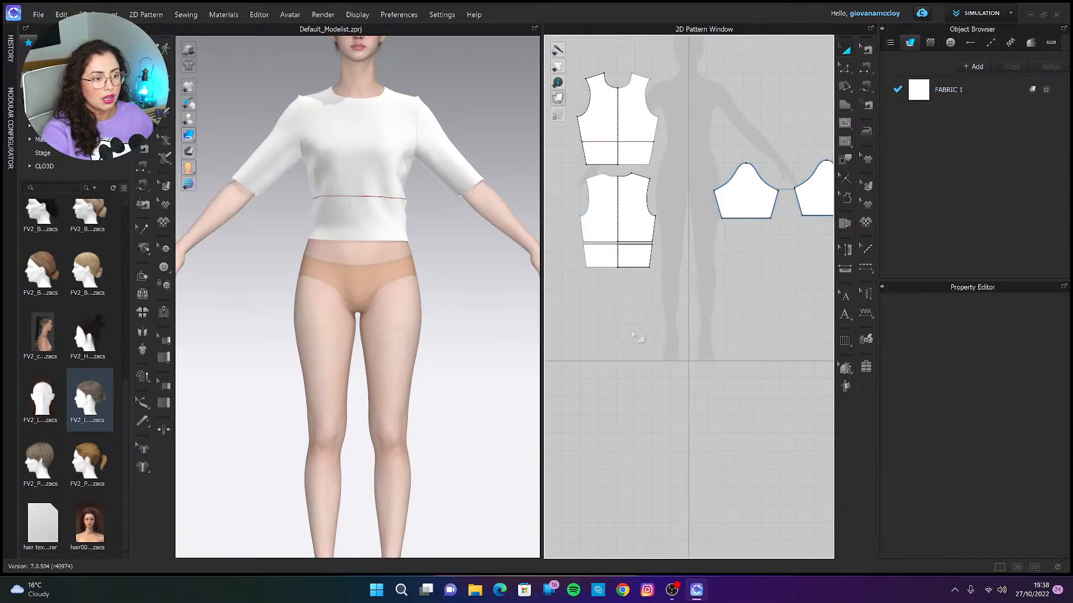
pyautogui.click(601, 142)
pyautogui.rightClick(602, 144)
pyautogui.click(632, 323)
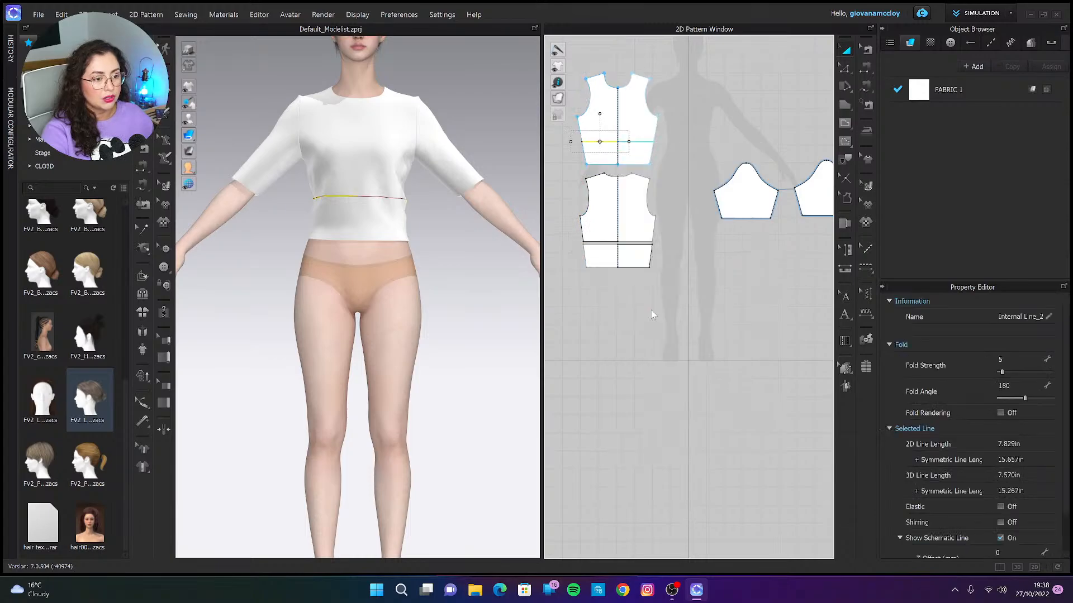
# Delete the lower strips of the back and front bodice pieces to crop the top, and settle it on the avatar.
pyautogui.click(638, 254)
pyautogui.press('Delete')
pyautogui.click(636, 161)
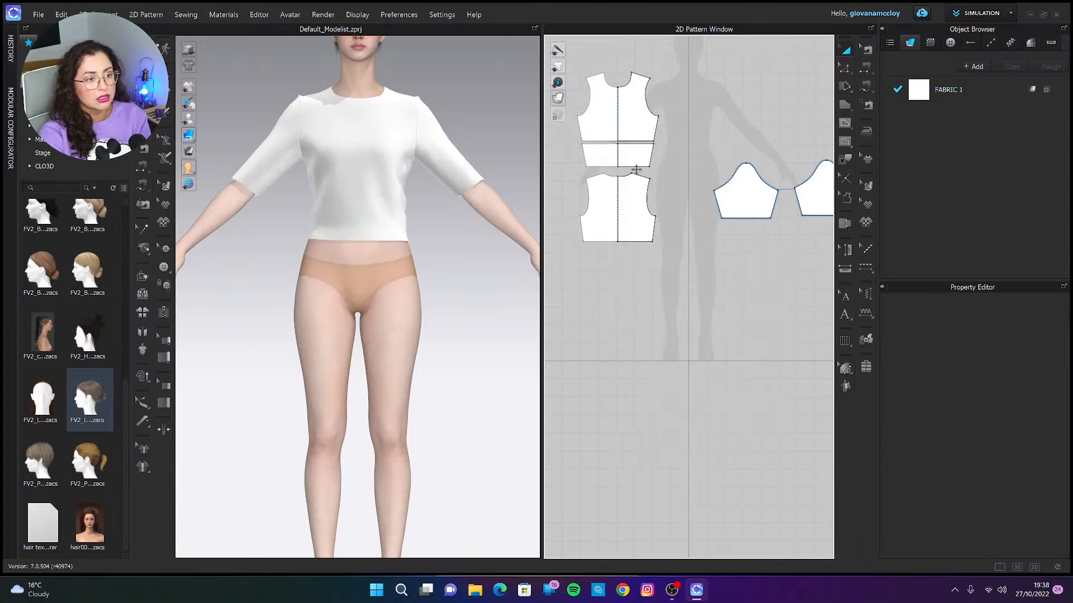
pyautogui.press('Delete')
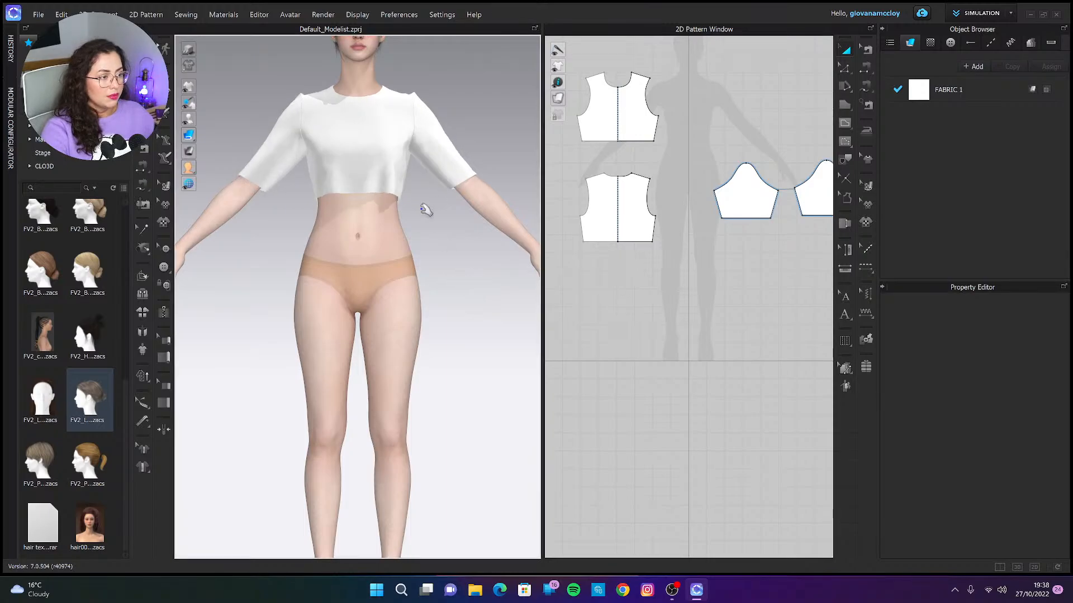
pyautogui.moveTo(367, 168); pyautogui.dragTo(447, 250)
pyautogui.moveTo(431, 132); pyautogui.dragTo(433, 167, button='middle')
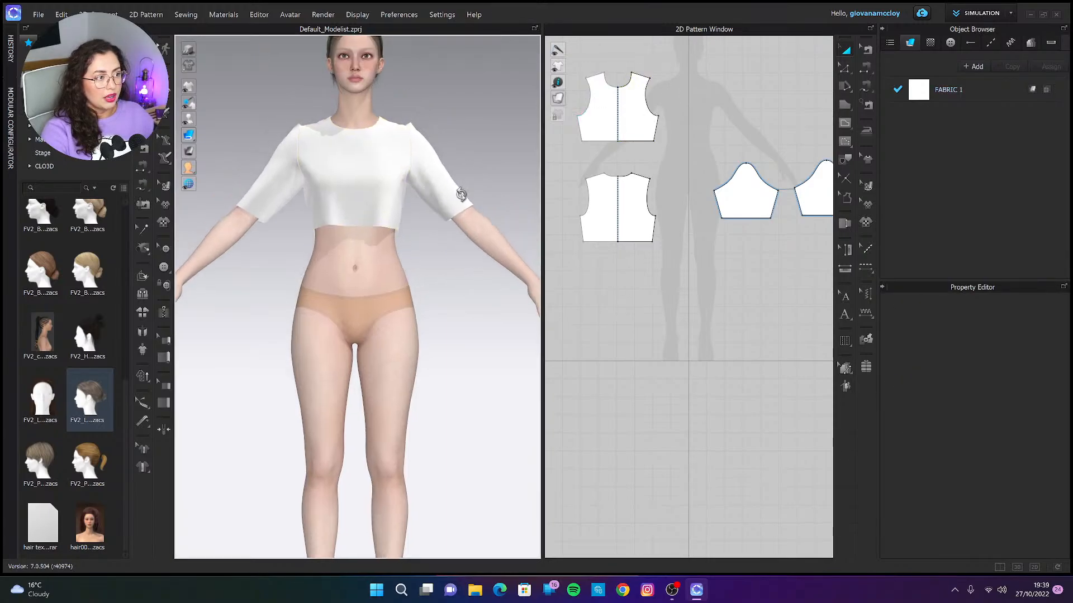
pyautogui.moveTo(461, 192); pyautogui.dragTo(445, 196, button='right')
# Lower the center neckline point of the front bodice piece to form a V-neck.
pyautogui.moveTo(715, 110); pyautogui.dragTo(712, 175, button='middle')
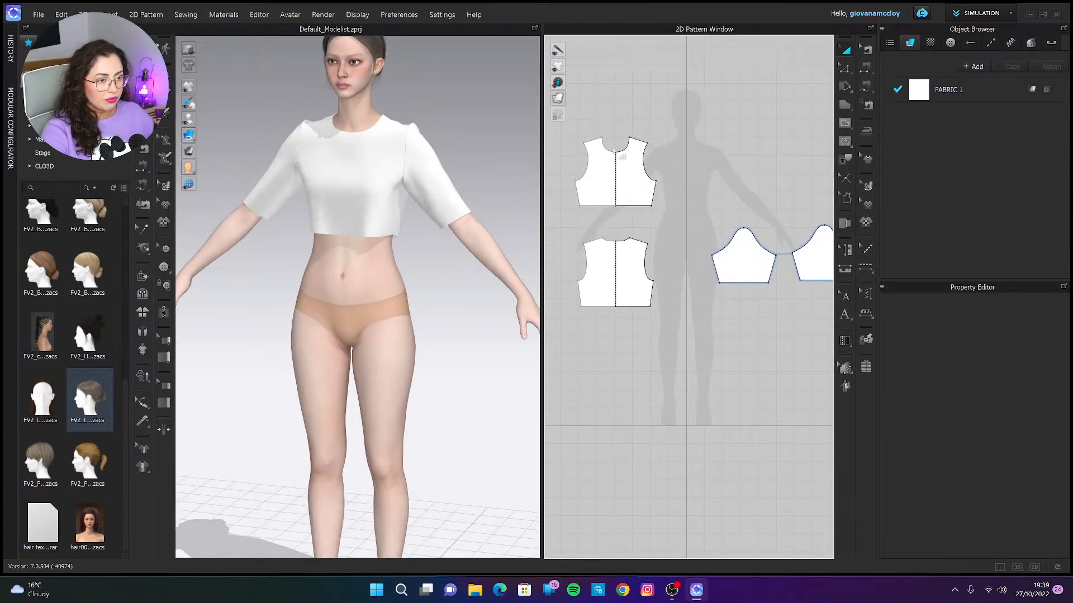
pyautogui.press('z')
pyautogui.moveTo(625, 161); pyautogui.dragTo(616, 171)
pyautogui.moveTo(467, 192); pyautogui.dragTo(427, 182, button='right')
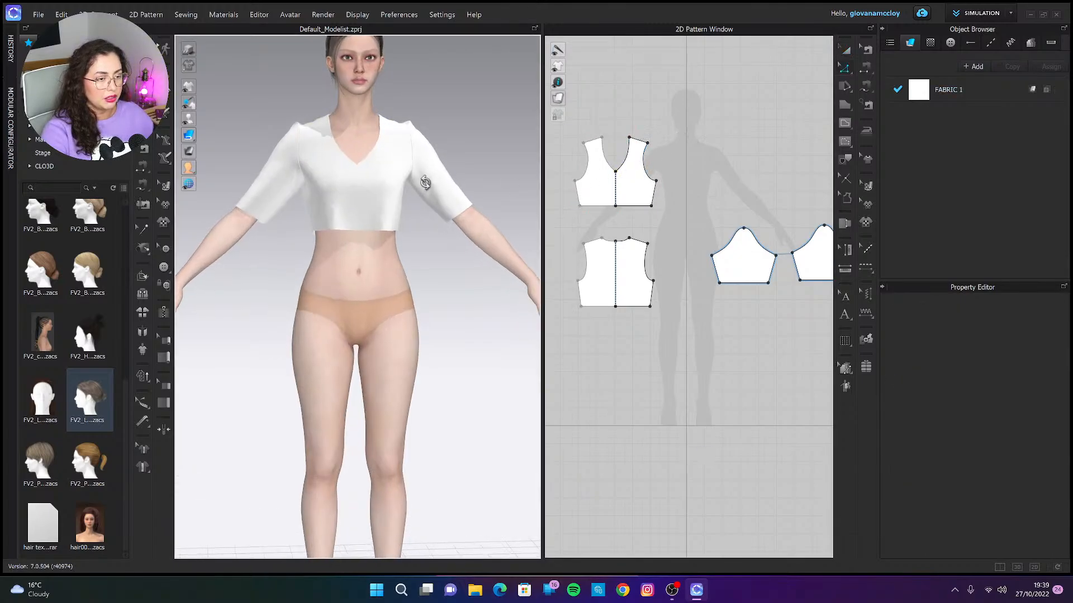
# Move the outer shoulder point of the front bodice piece slightly inward.
pyautogui.scroll(5, 657, 148)
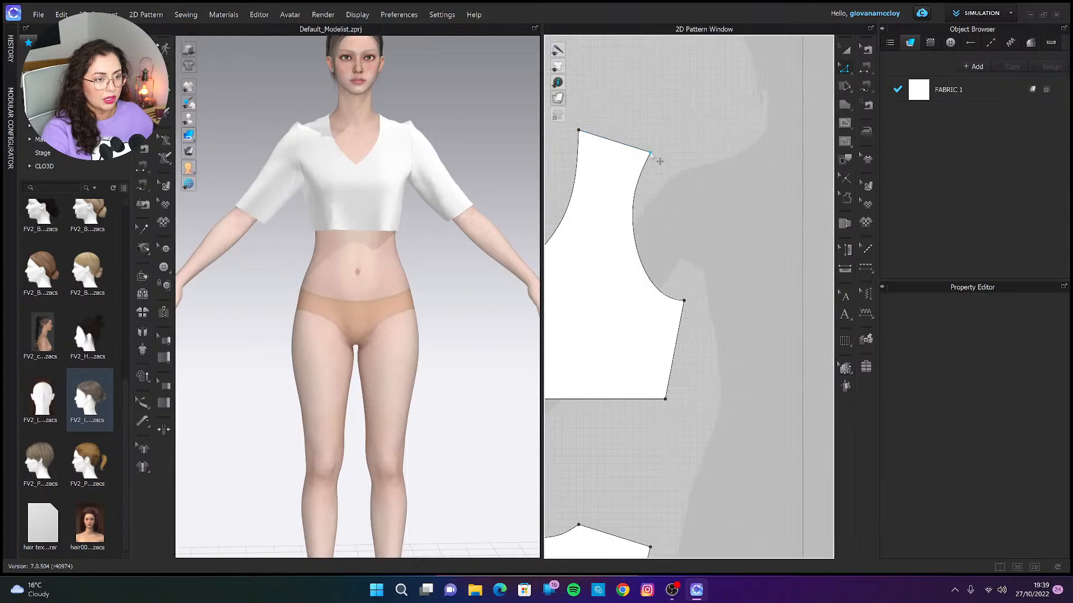
pyautogui.click(657, 161)
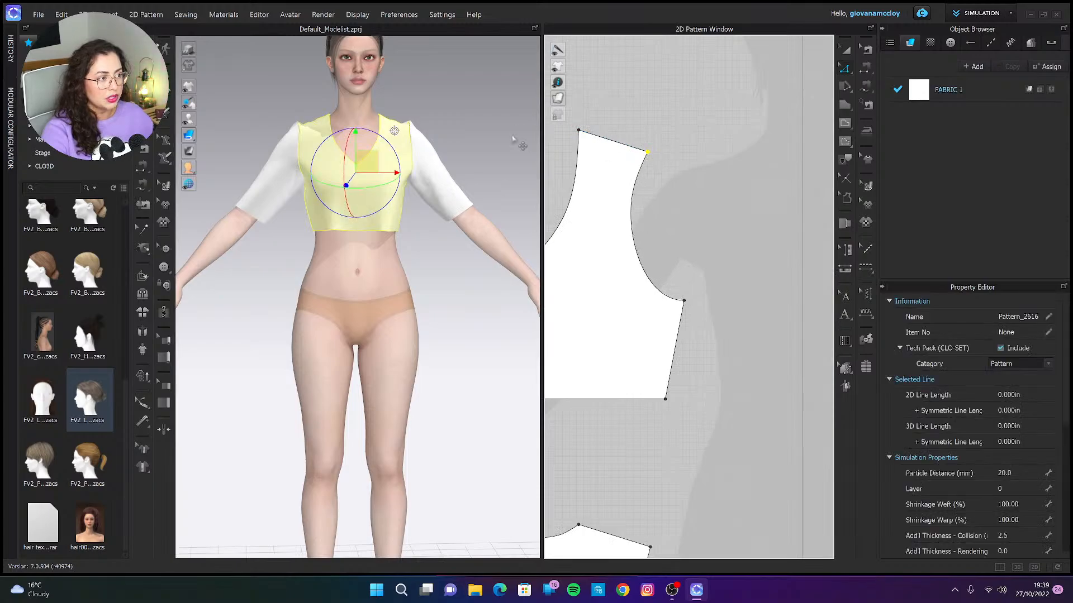
pyautogui.moveTo(514, 143); pyautogui.dragTo(406, 191, button='right')
pyautogui.scroll(-5, 696, 192)
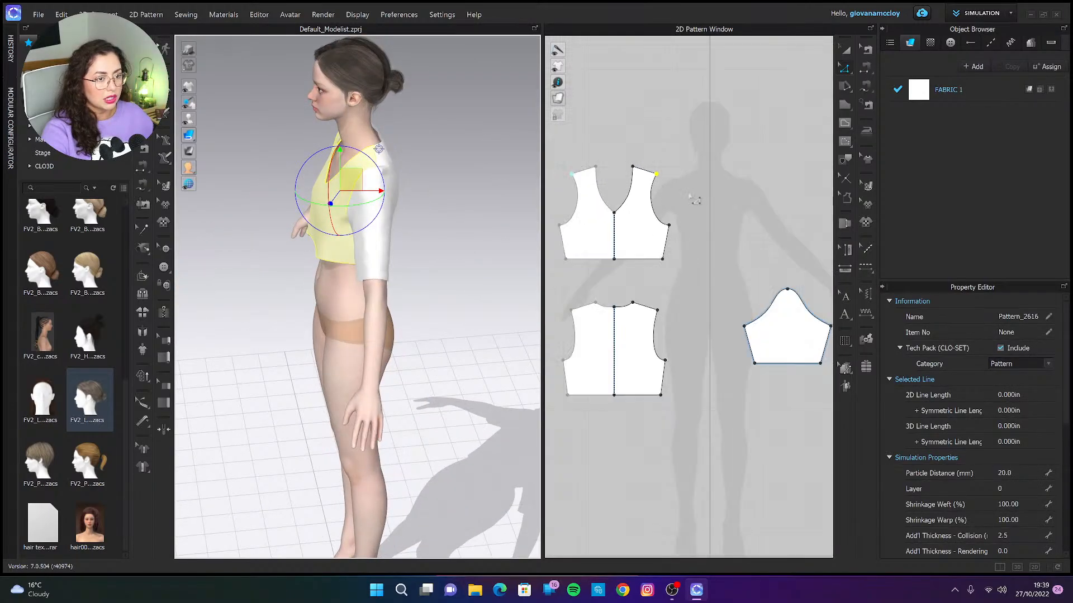
pyautogui.click(696, 191)
# Compare the sleeve cap edge lengths with the armhole lengths of the back and front bodice pieces.
pyautogui.scroll(4, 729, 234)
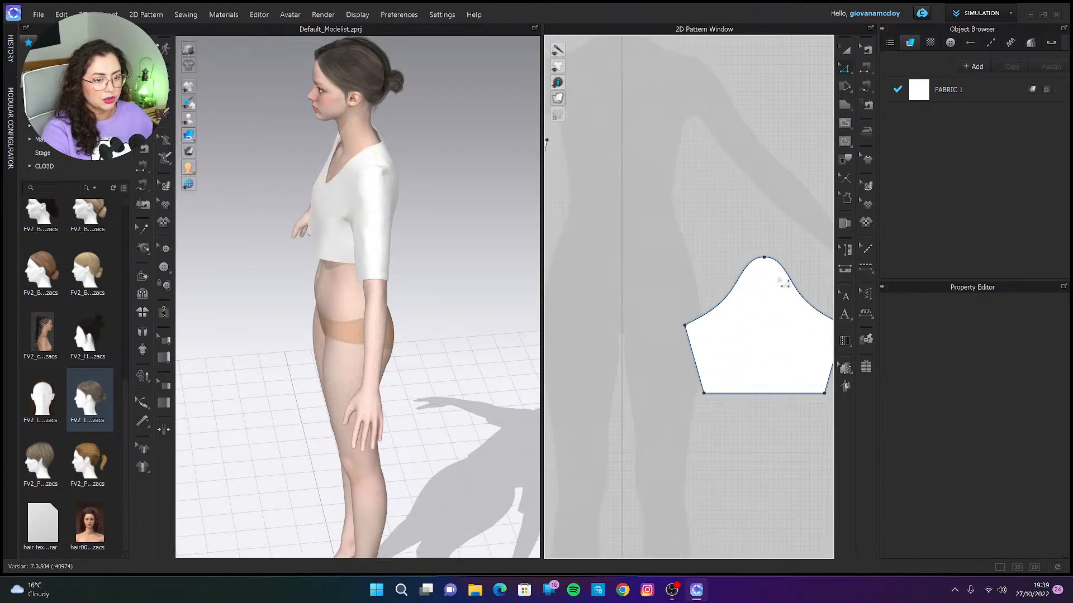
pyautogui.click(762, 258)
pyautogui.scroll(-3, 760, 246)
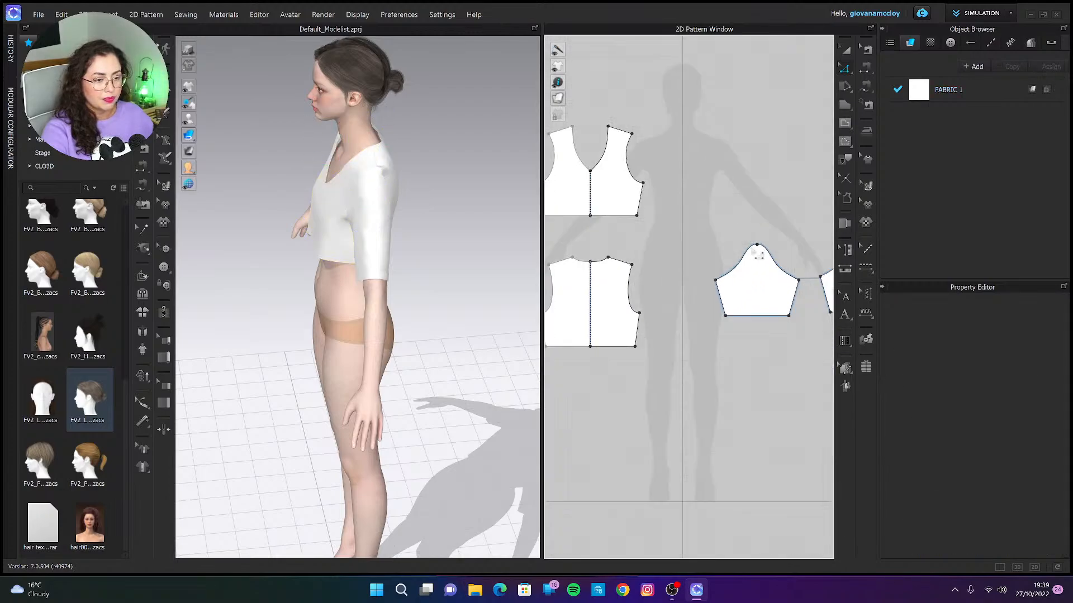
pyautogui.click(752, 263)
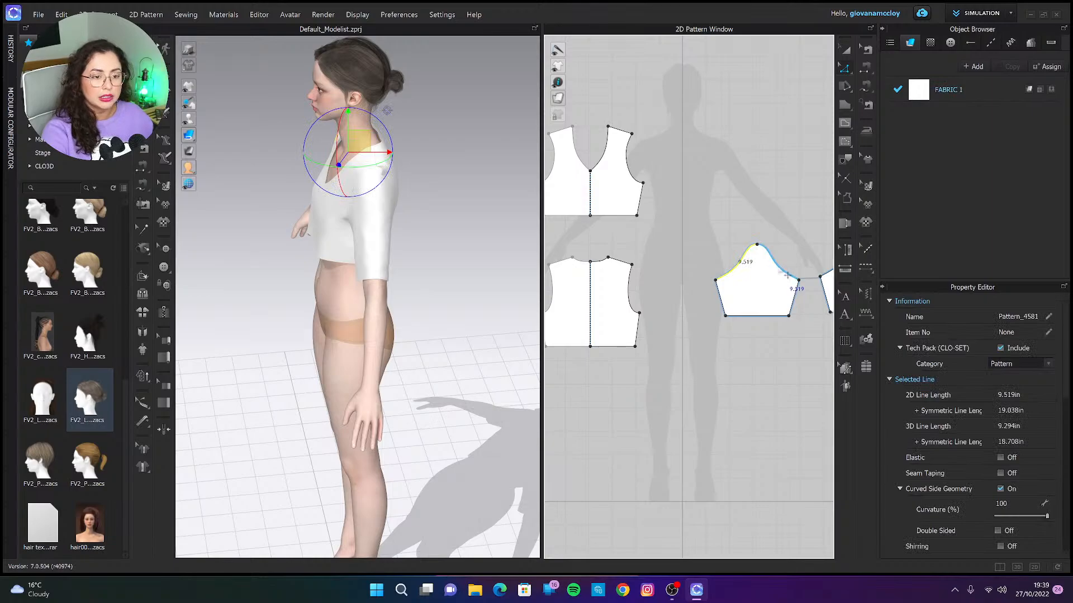
pyautogui.keyDown('shift'); pyautogui.click(786, 275); pyautogui.keyUp('shift')
pyautogui.click(730, 197)
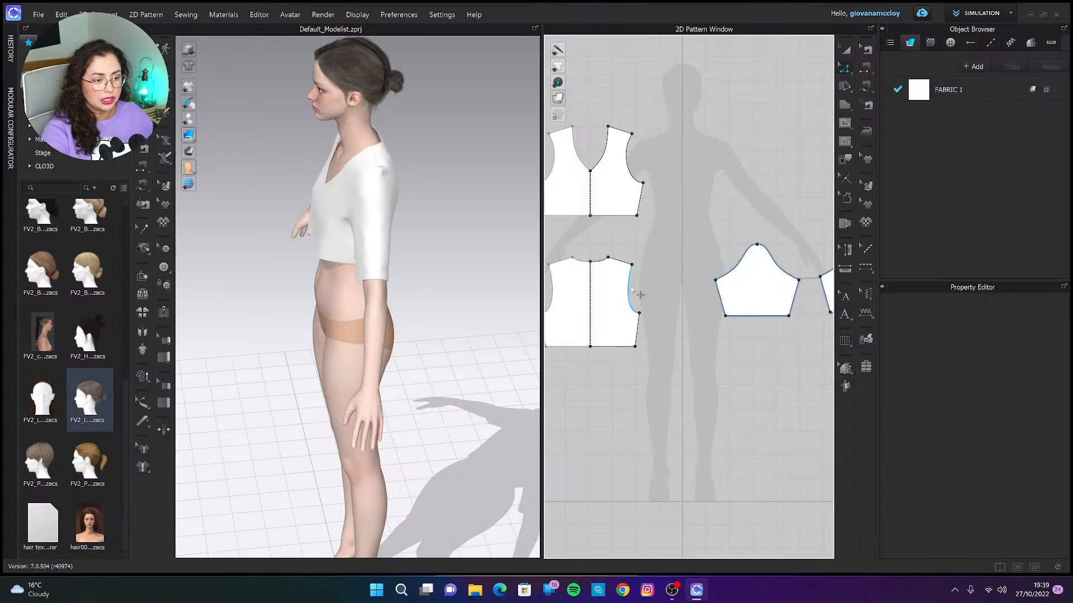
pyautogui.click(639, 294)
pyautogui.keyDown('shift'); pyautogui.click(638, 174); pyautogui.keyUp('shift')
pyautogui.click(654, 166)
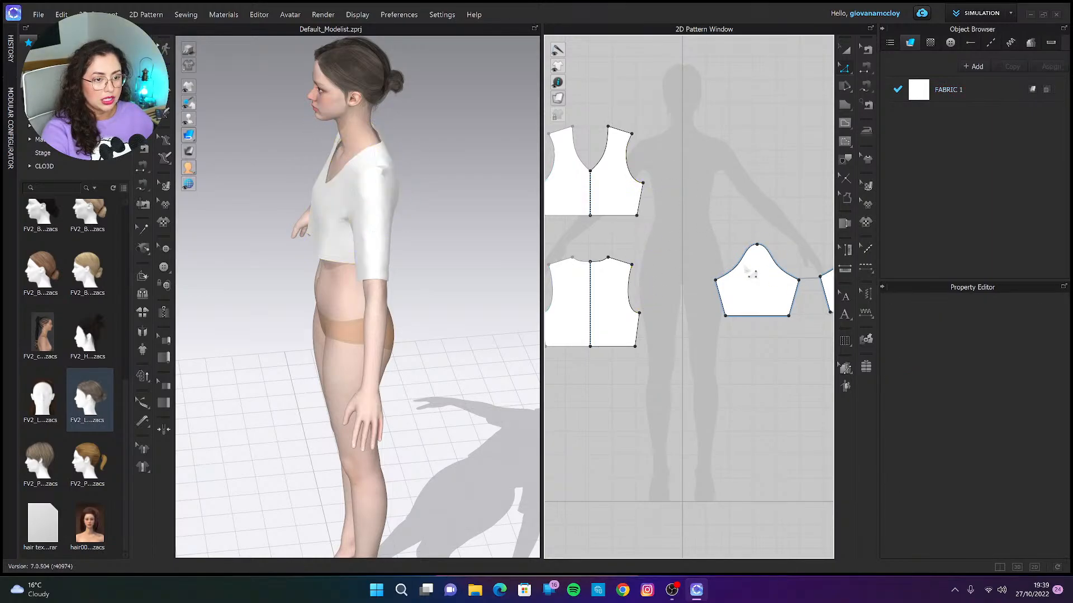
# Try lowering the top point of the sleeve cap by about 0.75 in and adjusting the drape of the top.
pyautogui.scroll(3, 760, 255)
pyautogui.click(769, 246)
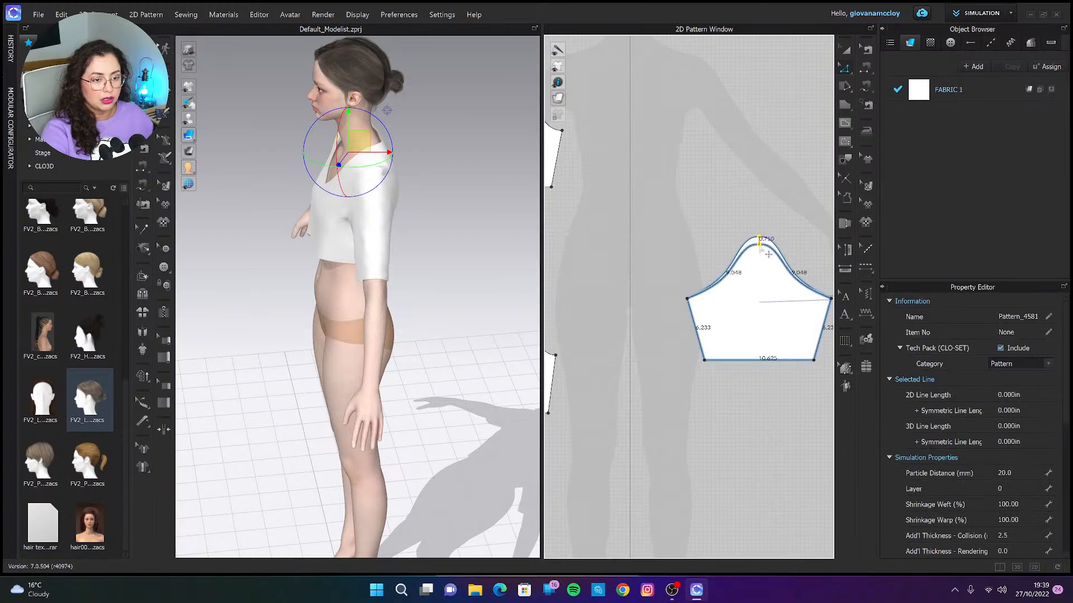
pyautogui.click(784, 223)
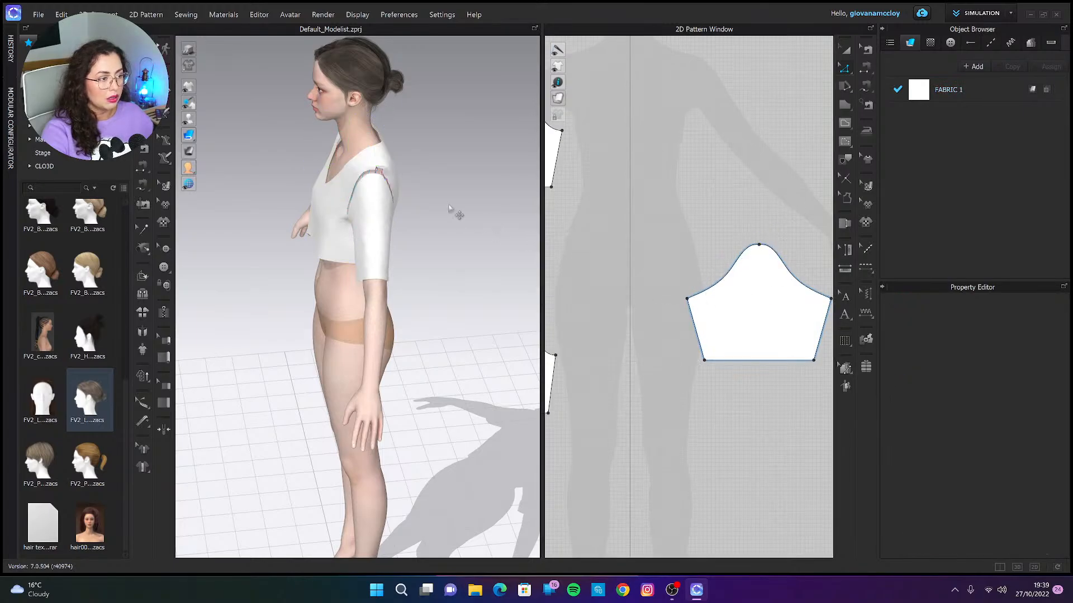
pyautogui.click(398, 188)
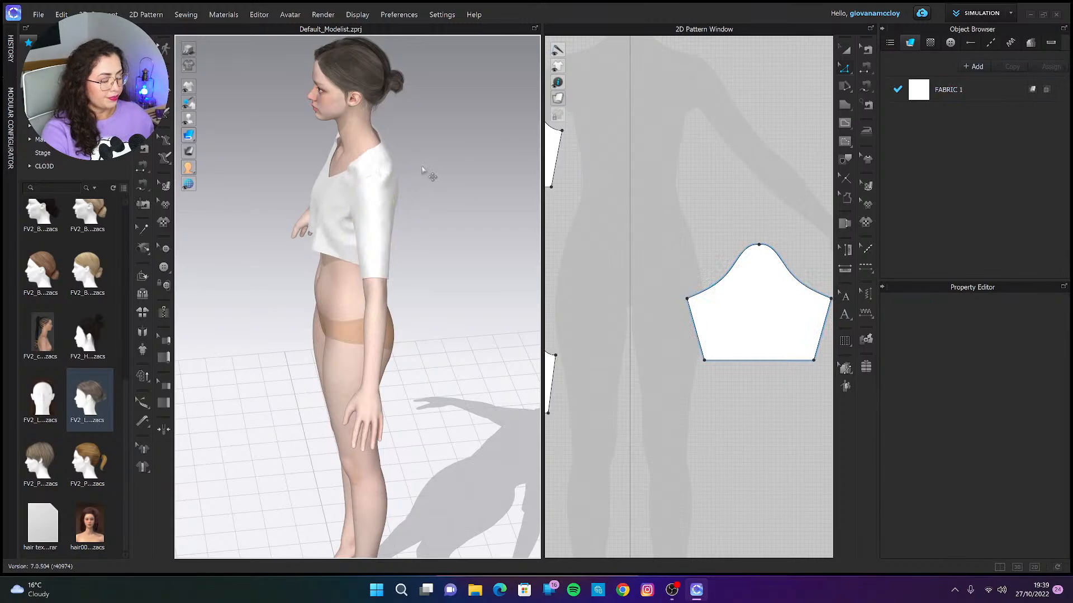
pyautogui.press('2')
pyautogui.scroll(2, 379, 182)
pyautogui.moveTo(359, 169); pyautogui.dragTo(353, 205)
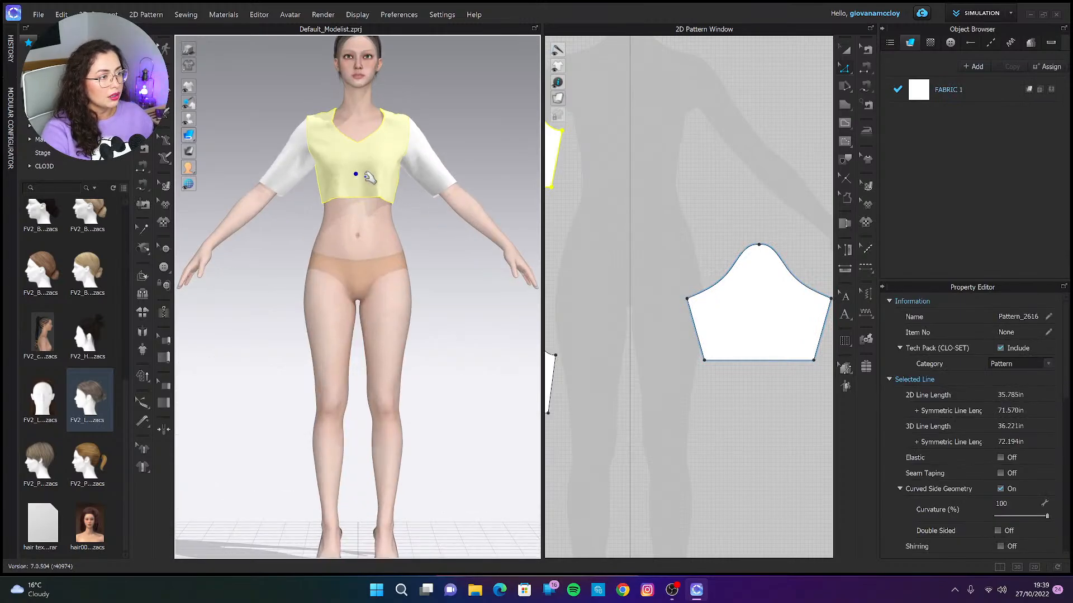
pyautogui.click(466, 89)
# Undo the drape adjustments and the lowering of the sleeve cap.
pyautogui.hotkey('ctrl', 'z')
pyautogui.hotkey('ctrl', 'z')
pyautogui.hotkey('ctrl', 'z')
pyautogui.hotkey('ctrl', 'z')
pyautogui.hotkey('ctrl', 'z')
pyautogui.hotkey('ctrl', 'z')
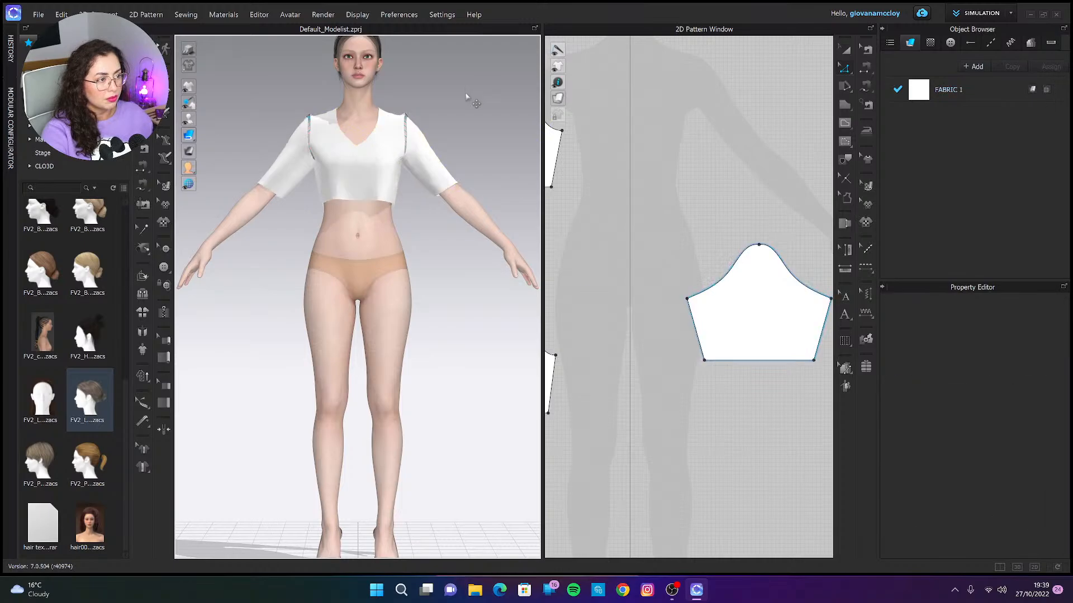
pyautogui.hotkey('ctrl', 'z')
pyautogui.hotkey('ctrl', 'z')
pyautogui.hotkey('ctrl', 'z')
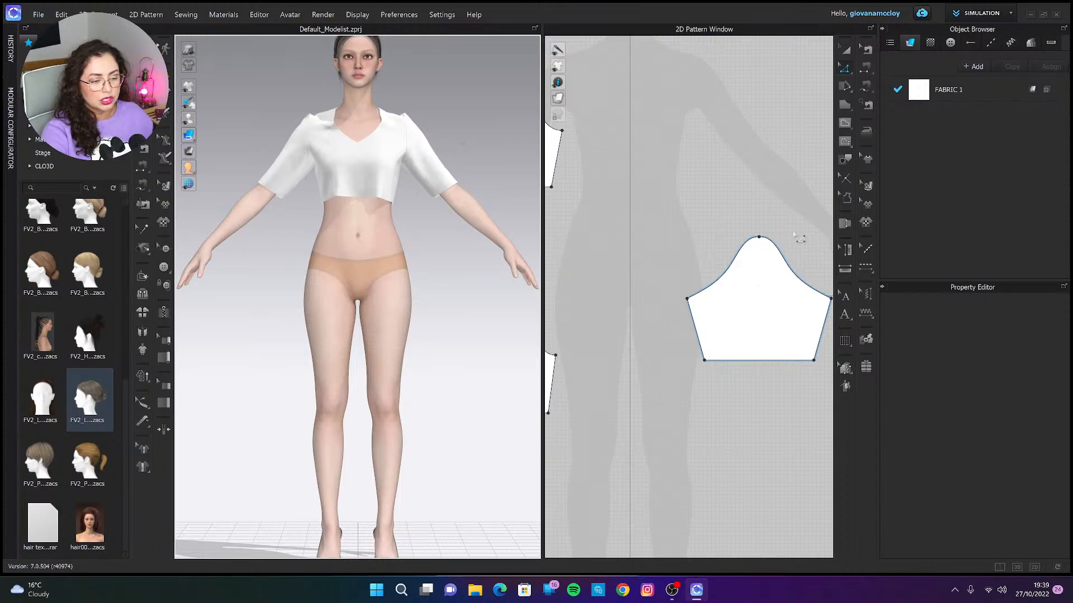
# Lower the sleeve cap's top point slightly, giving cap edges of about 9.38 in each, and drape the top again.
pyautogui.moveTo(710, 226); pyautogui.dragTo(691, 227, button='middle')
pyautogui.scroll(2, 747, 245)
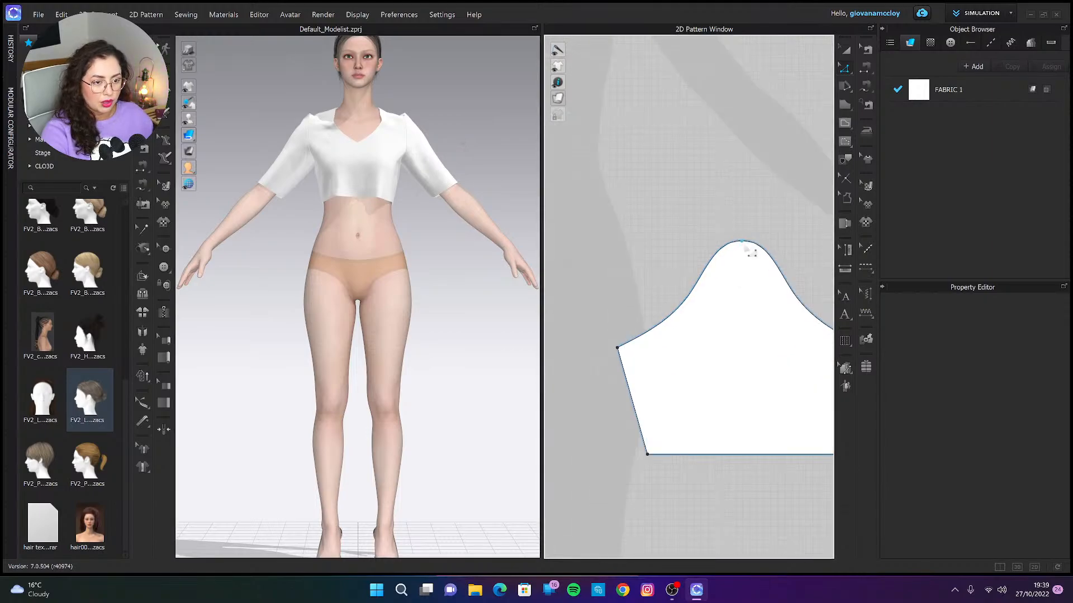
pyautogui.click(752, 252)
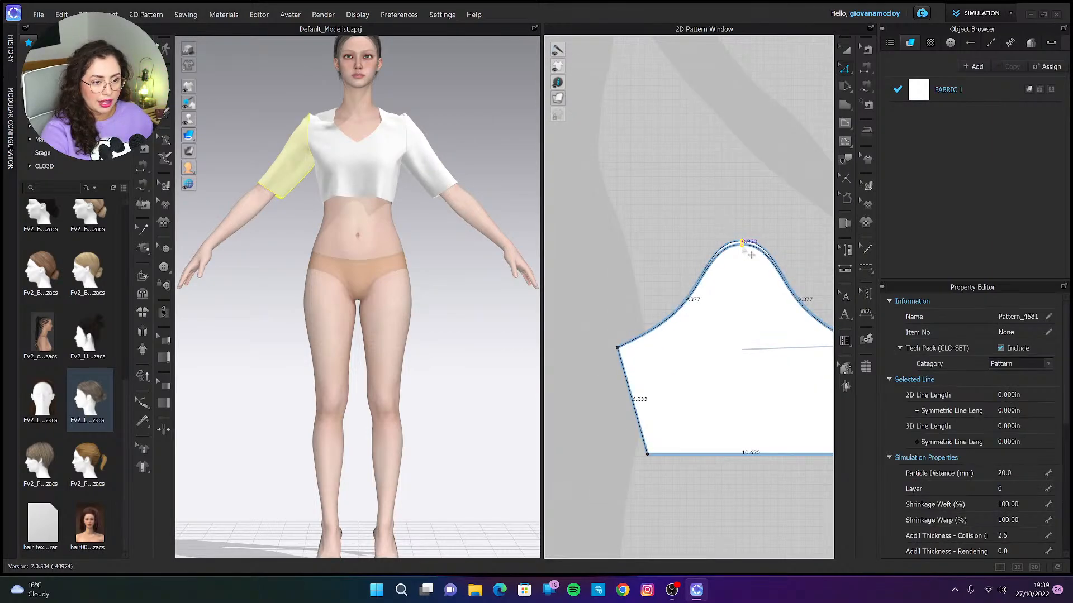
pyautogui.press('Escape')
pyautogui.scroll(-3, 748, 253)
pyautogui.click(742, 252)
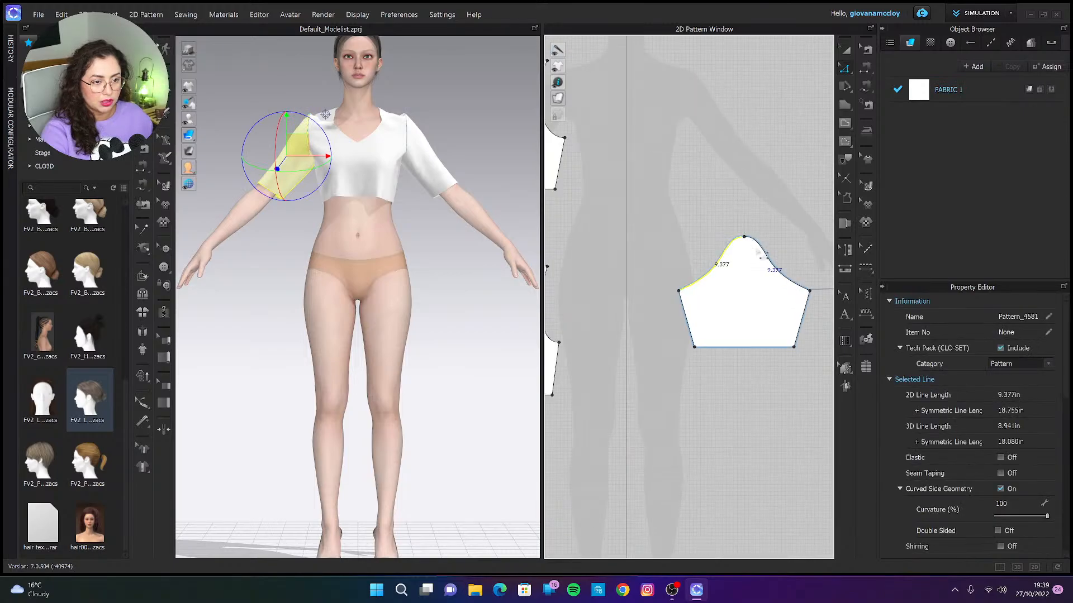
pyautogui.click(764, 230)
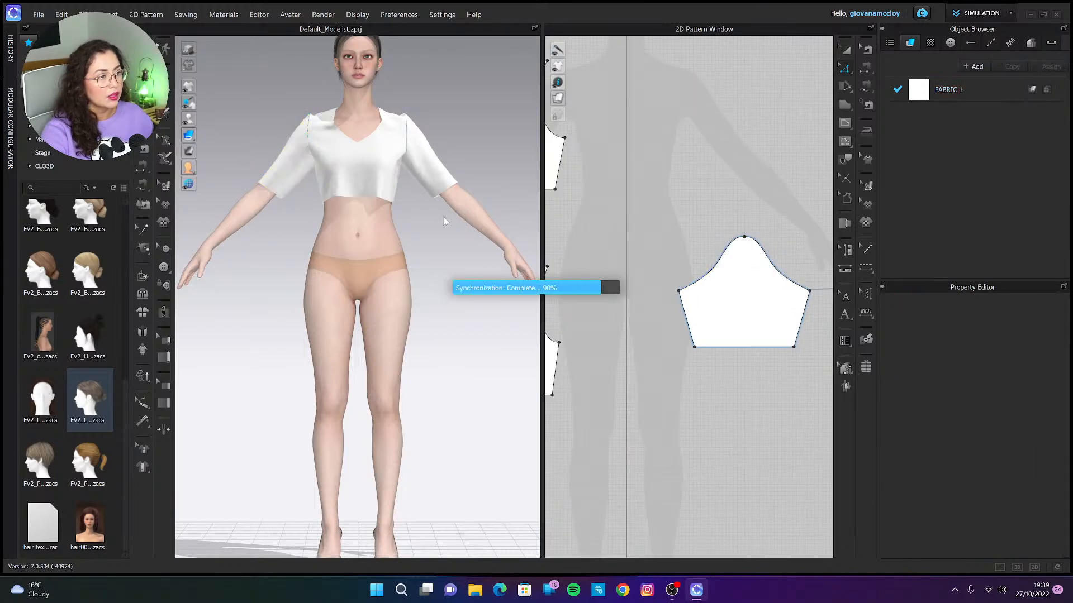
pyautogui.click(426, 182)
pyautogui.click(240, 319)
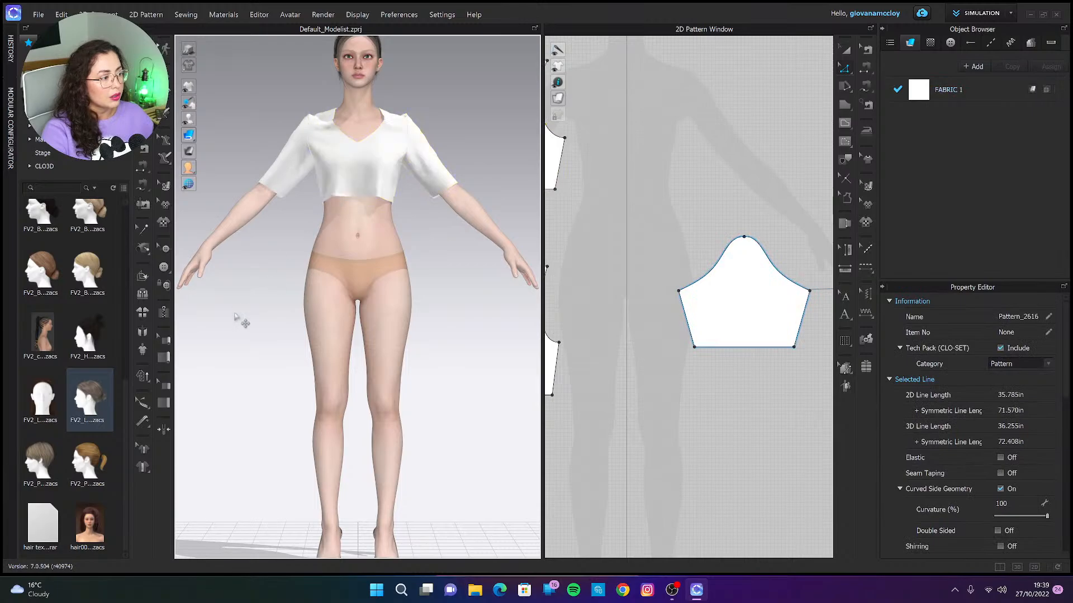
# Apply the arms-lowered standing pose FV2_03 from the Female_V2 pose library to the avatar.
pyautogui.doubleClick(45, 86)
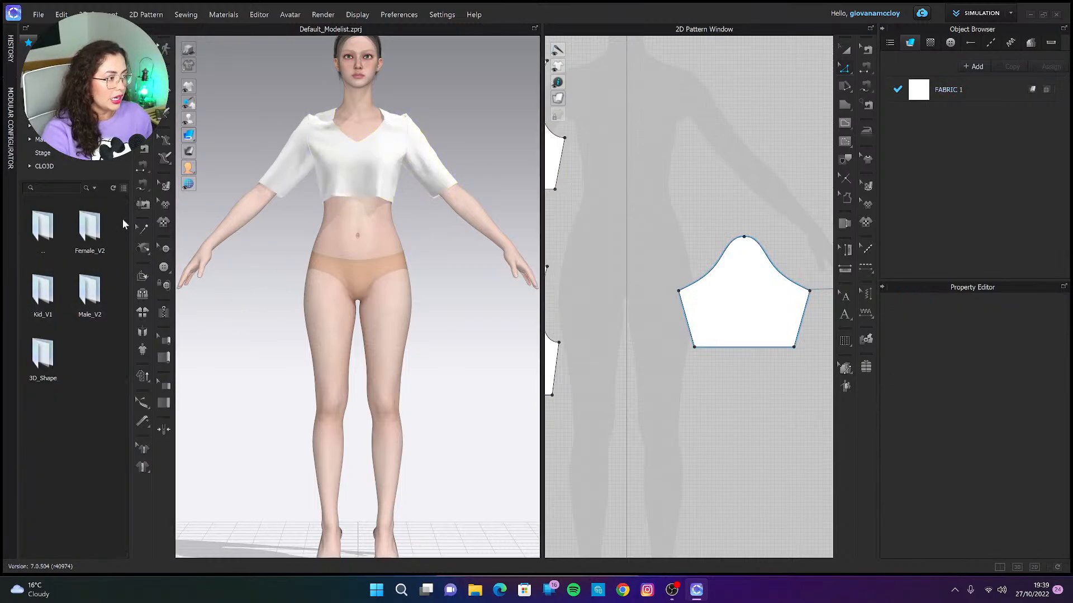
pyautogui.doubleClick(103, 229)
pyautogui.scroll(-10, 59, 411)
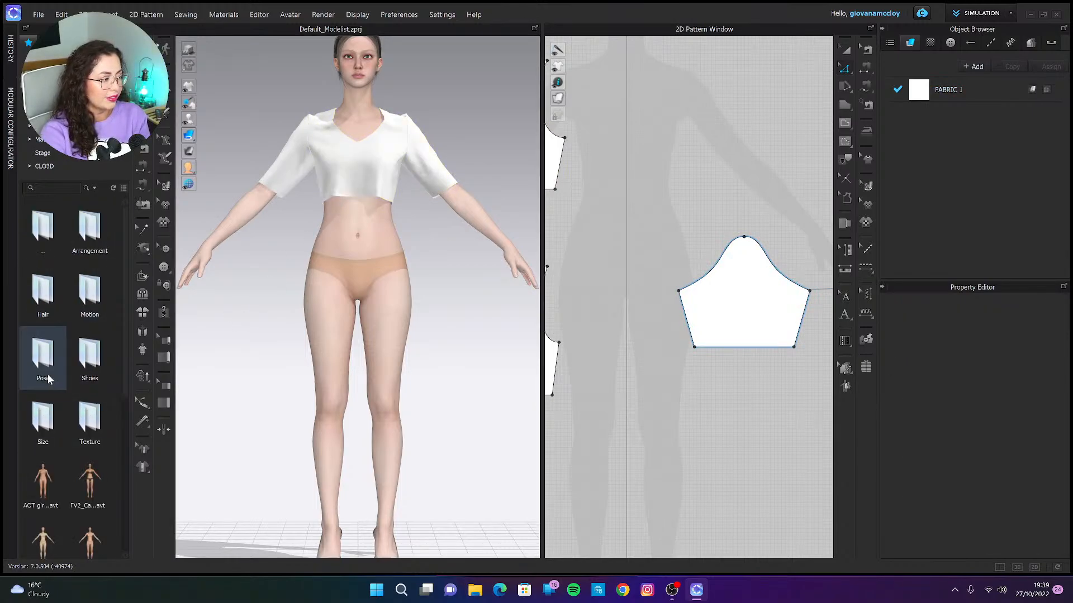
pyautogui.scroll(-4, 102, 485)
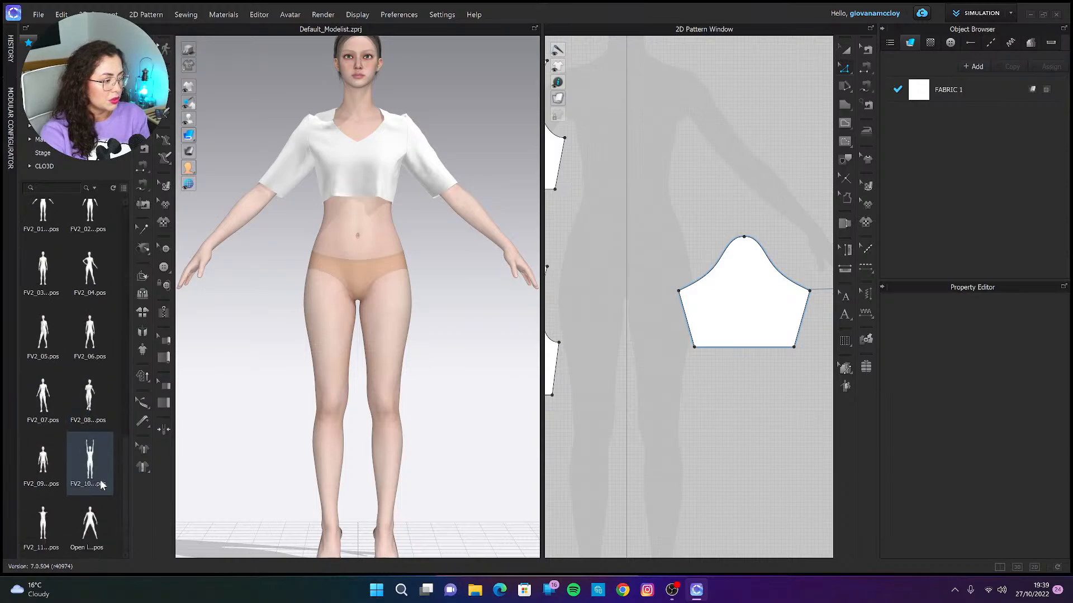
pyautogui.scroll(6, 90, 263)
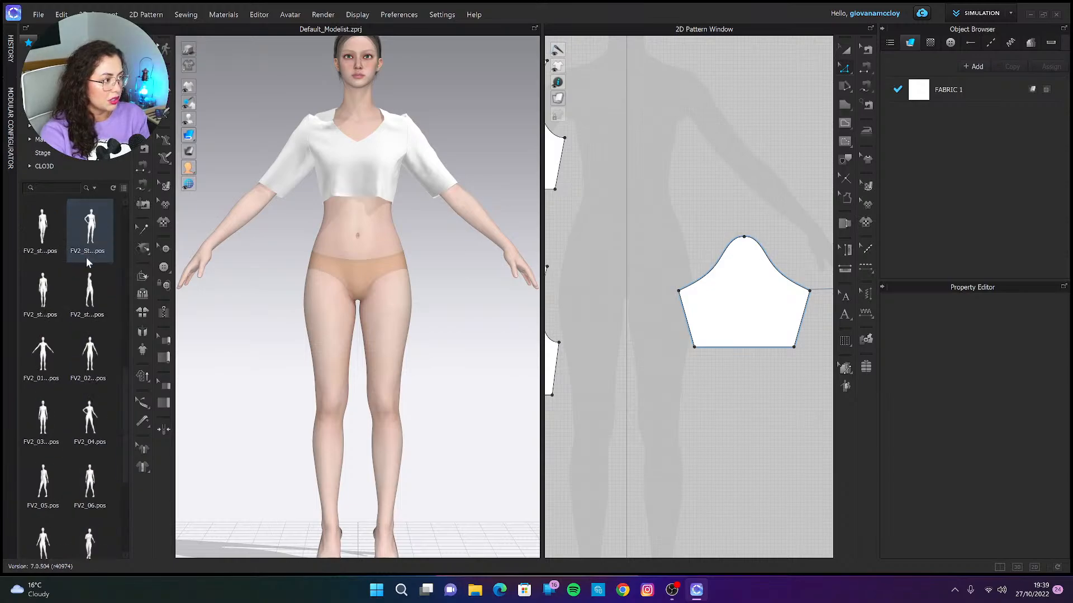
pyautogui.doubleClick(43, 419)
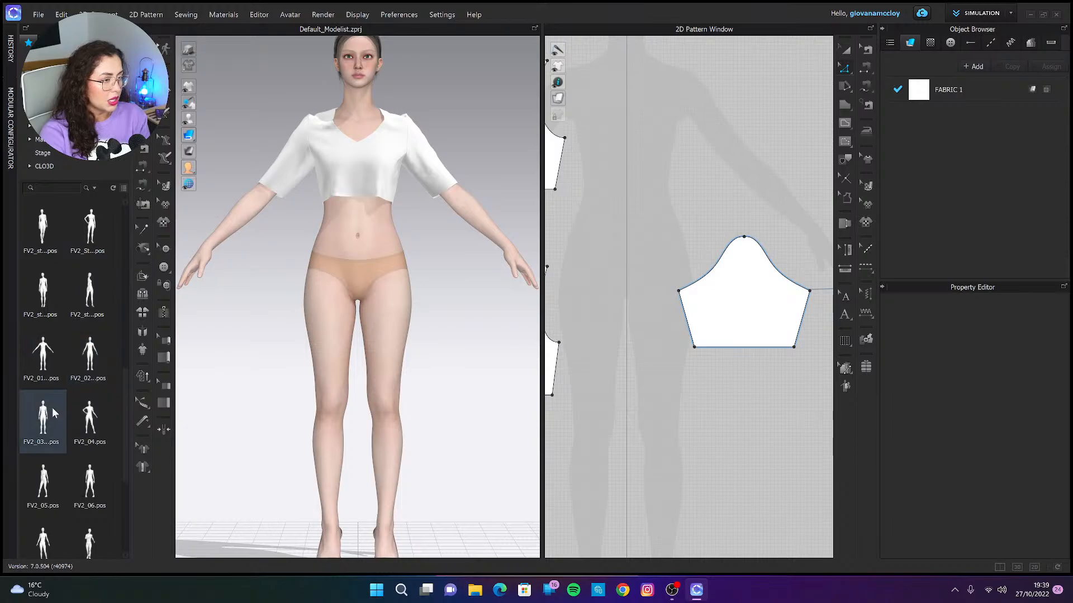
pyautogui.click(543, 325)
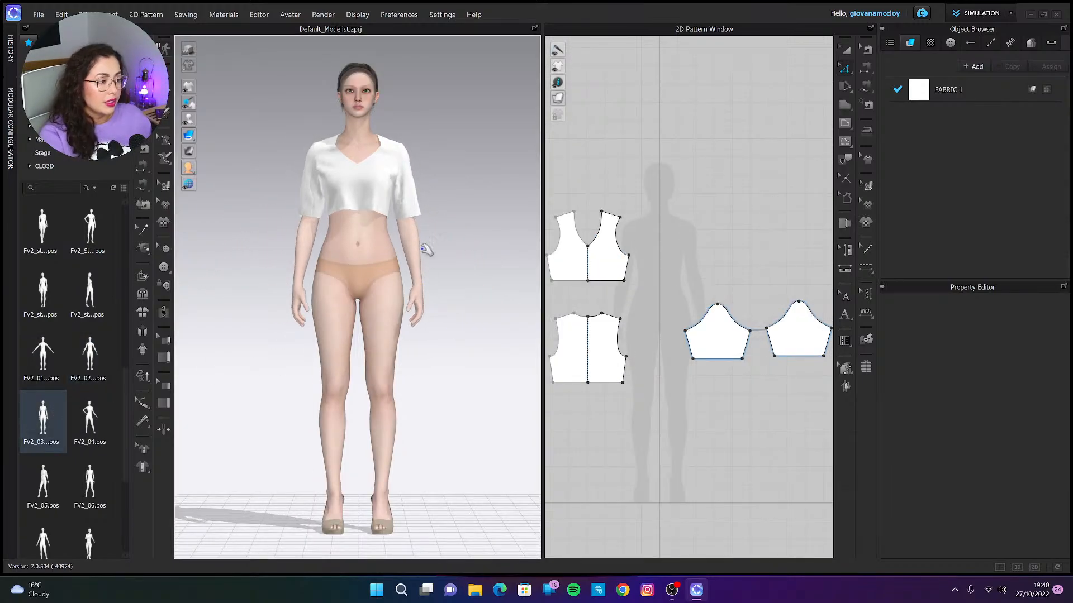
pyautogui.click(349, 204)
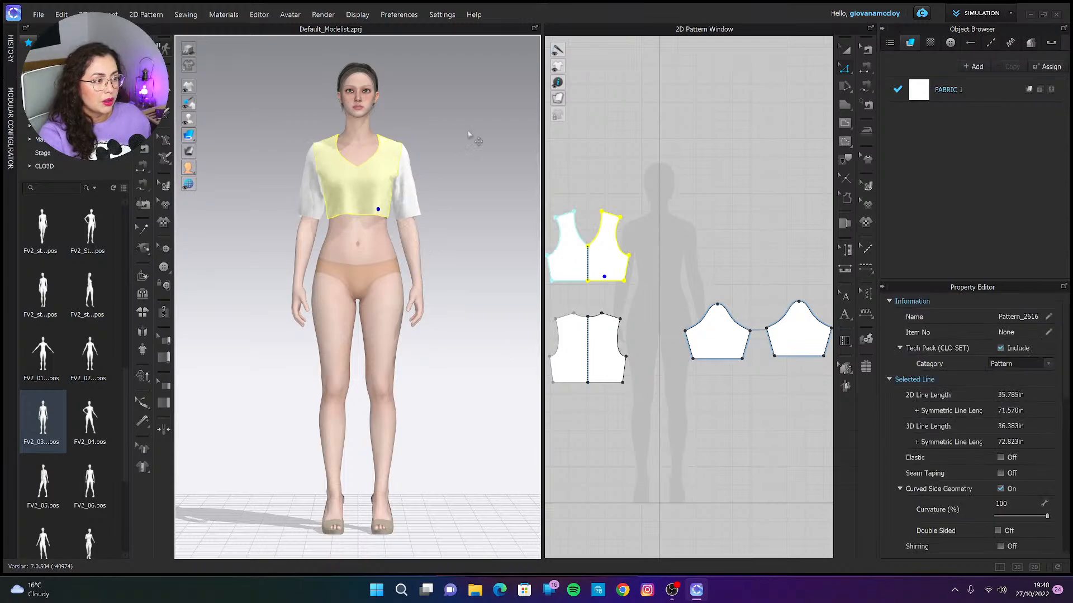
pyautogui.click(469, 135)
# Split the hem line of the front bodice half uniformly into 2 segments.
pyautogui.scroll(8, 386, 257)
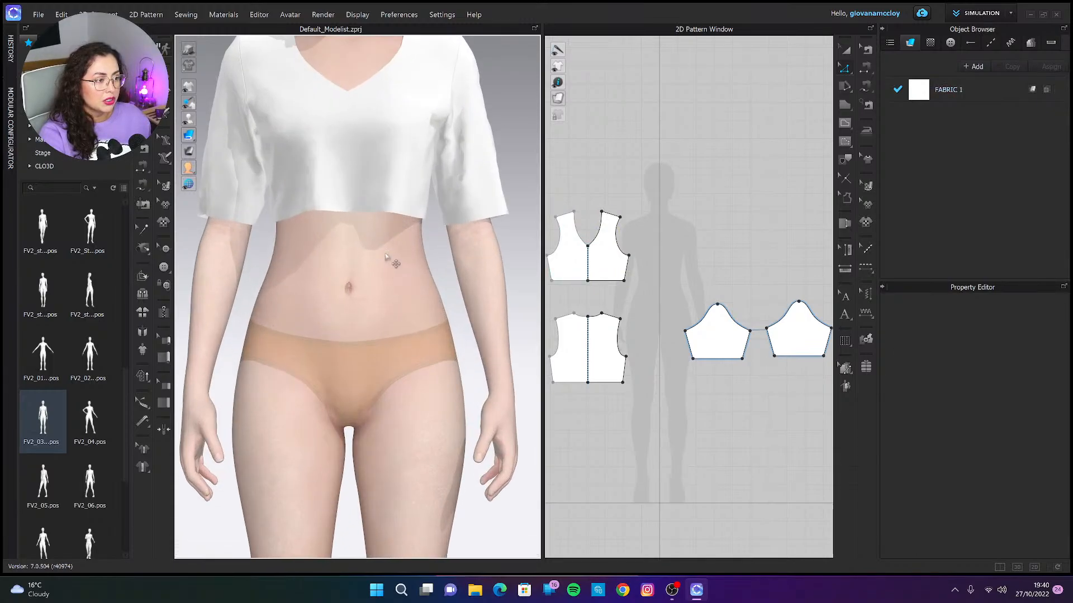
pyautogui.click(386, 166)
pyautogui.click(668, 177)
pyautogui.scroll(3, 615, 262)
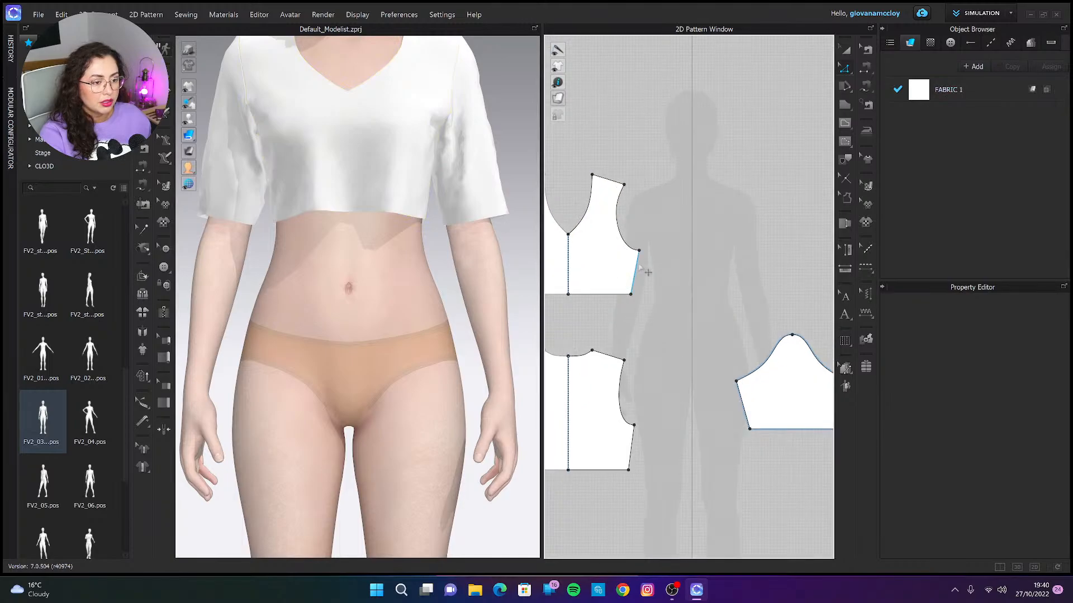
pyautogui.scroll(3, 648, 272)
pyautogui.moveTo(371, 244); pyautogui.dragTo(346, 246, button='right')
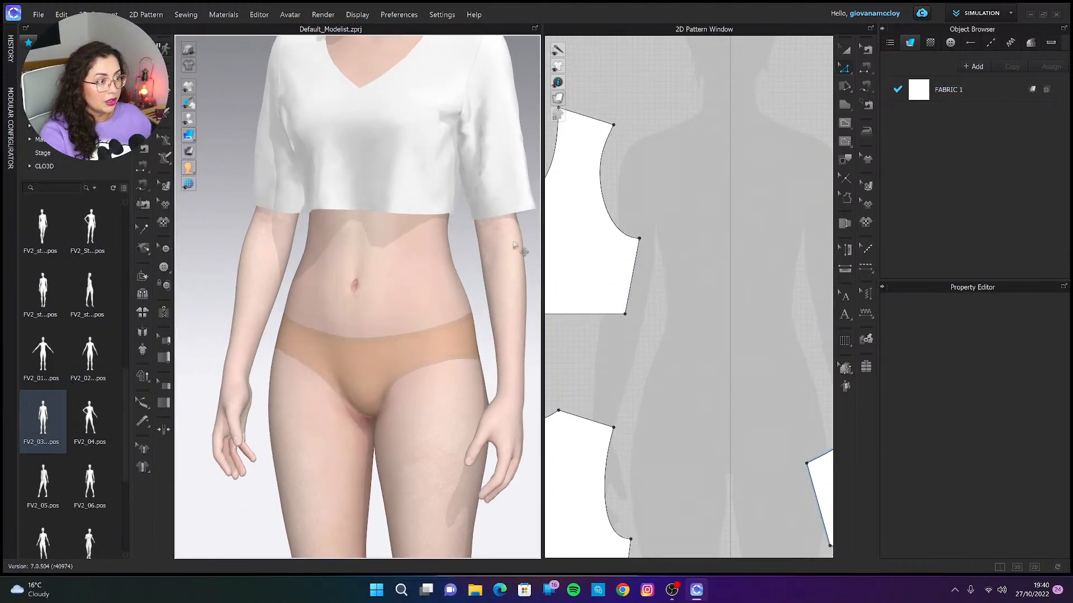
pyautogui.moveTo(619, 283); pyautogui.dragTo(674, 281, button='middle')
pyautogui.moveTo(647, 319); pyautogui.dragTo(679, 327, button='middle')
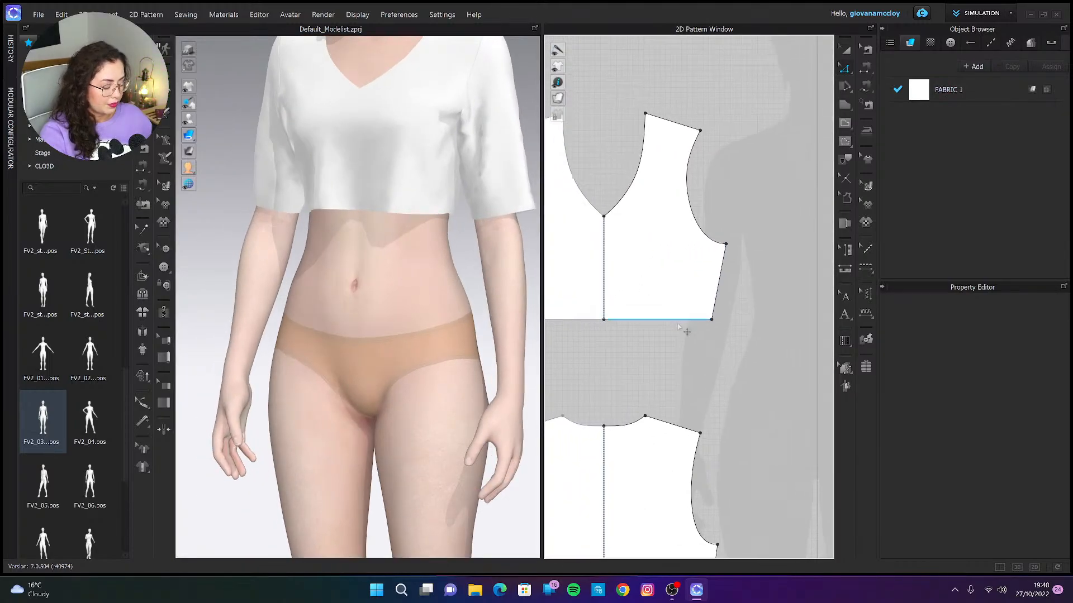
pyautogui.rightClick(661, 320)
pyautogui.click(470, 307)
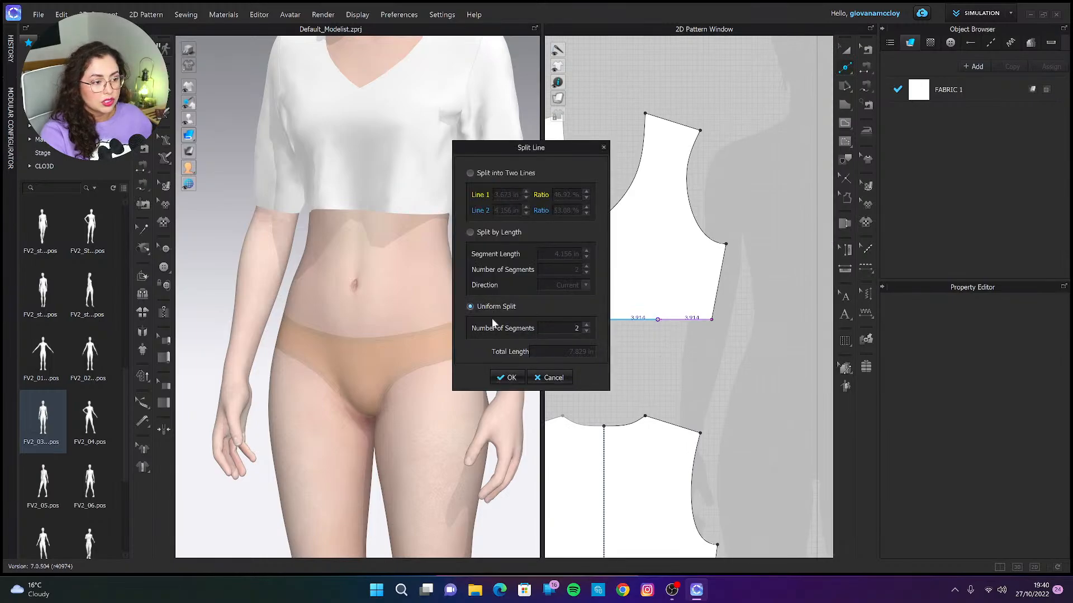
pyautogui.click(510, 379)
# Add a dart at the midpoint of the front bodice hem, accept the folded hem outline, and check the draped top from front and back.
pyautogui.rightClick(656, 322)
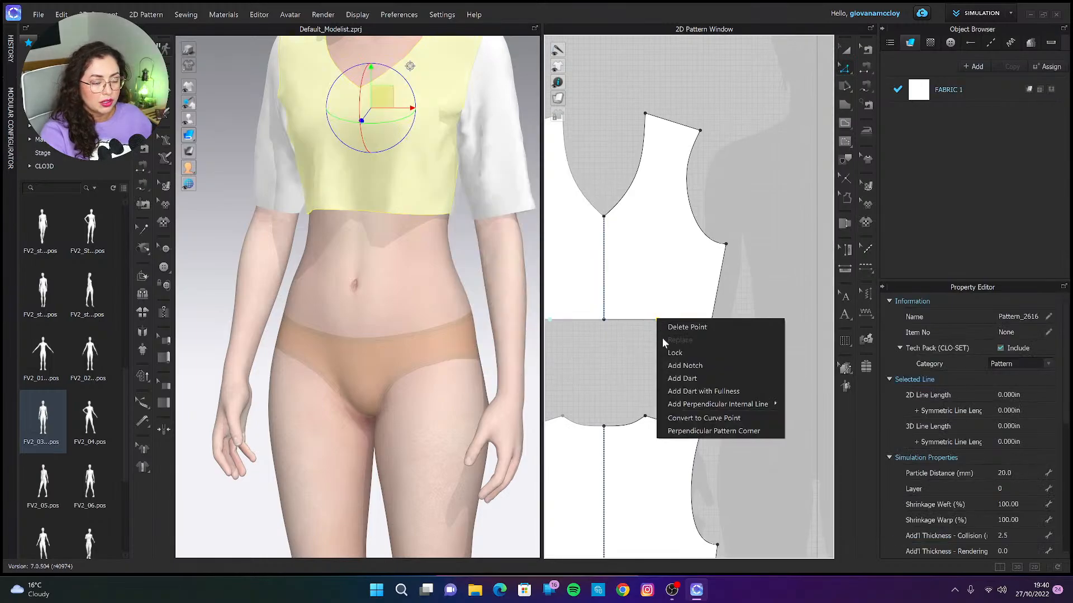
pyautogui.click(721, 390)
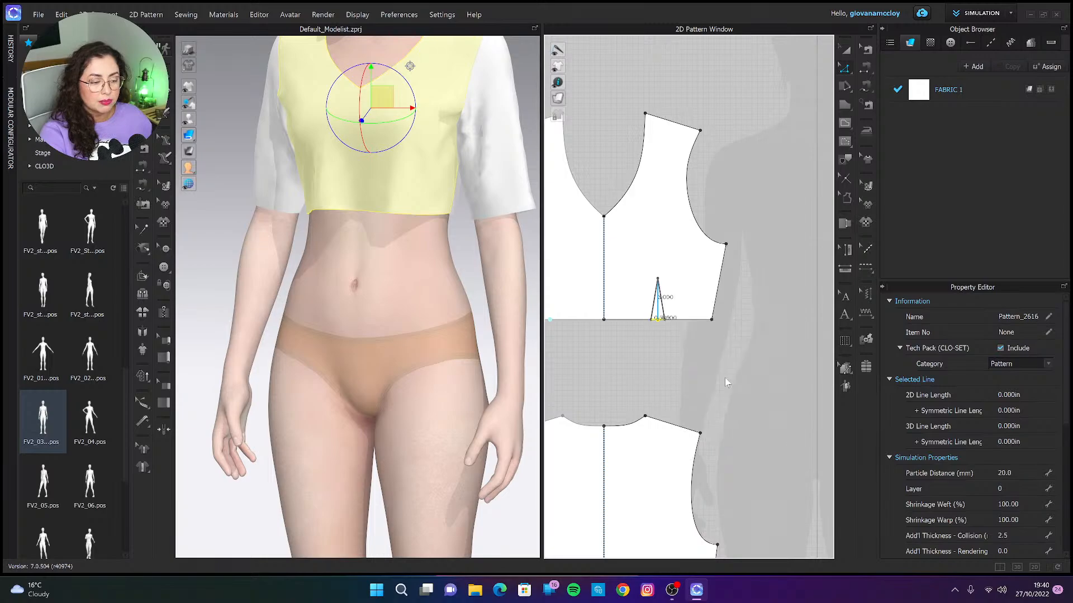
pyautogui.click(514, 318)
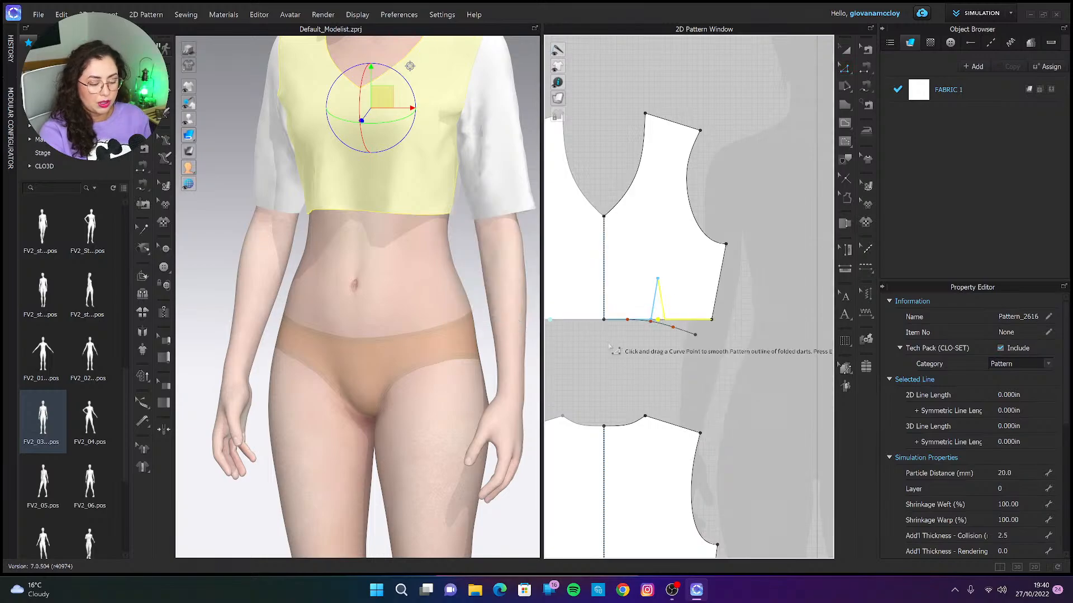
pyautogui.click(610, 347)
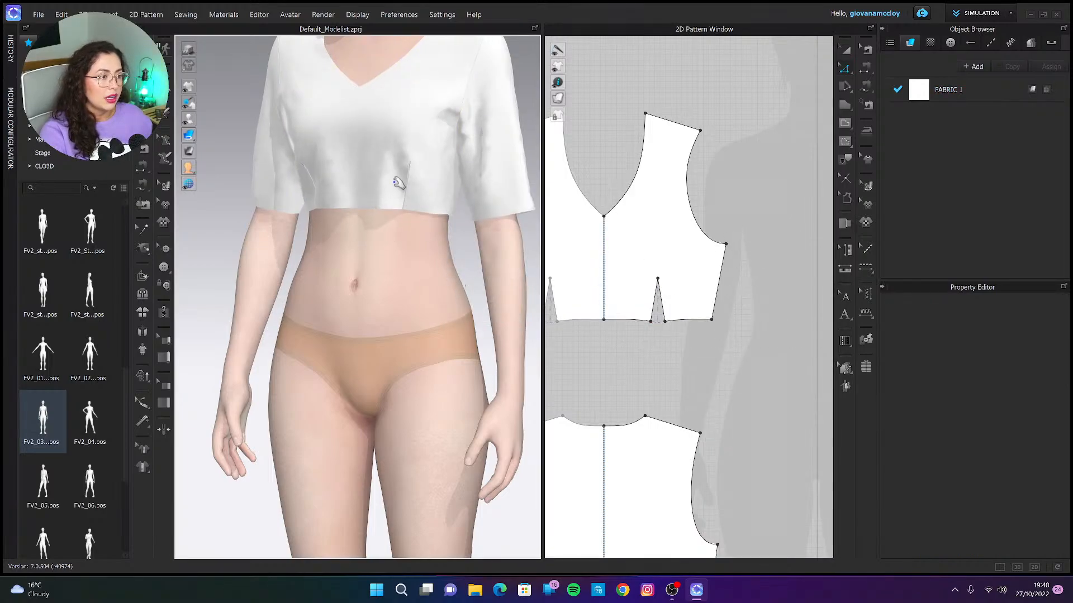
pyautogui.click(365, 202)
pyautogui.click(681, 358)
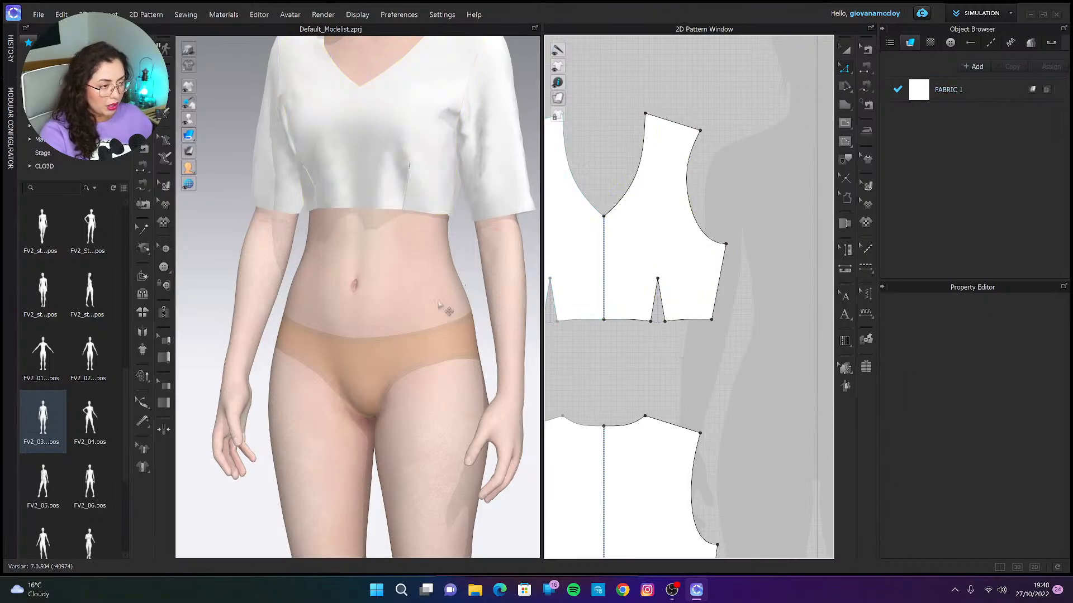
pyautogui.moveTo(441, 307); pyautogui.dragTo(395, 301, button='right')
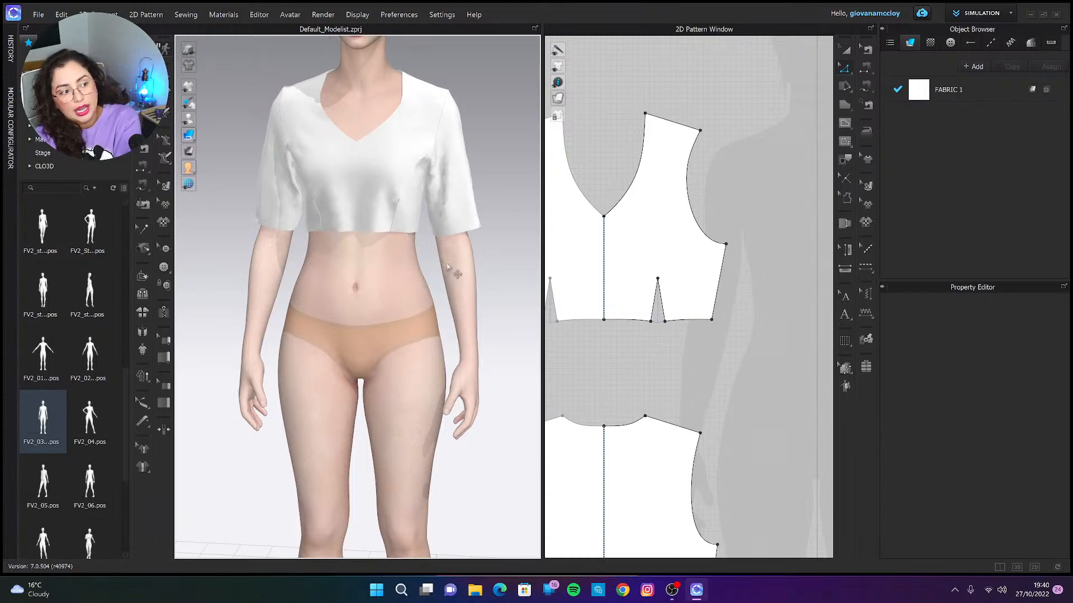
pyautogui.moveTo(463, 275); pyautogui.dragTo(324, 267, button='right')
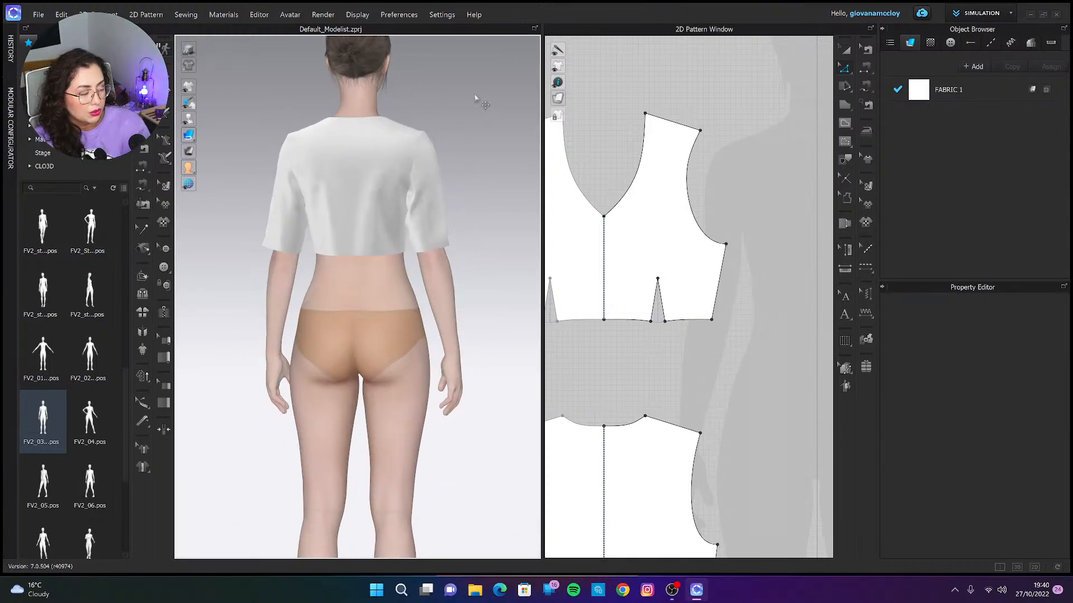
pyautogui.press('2')
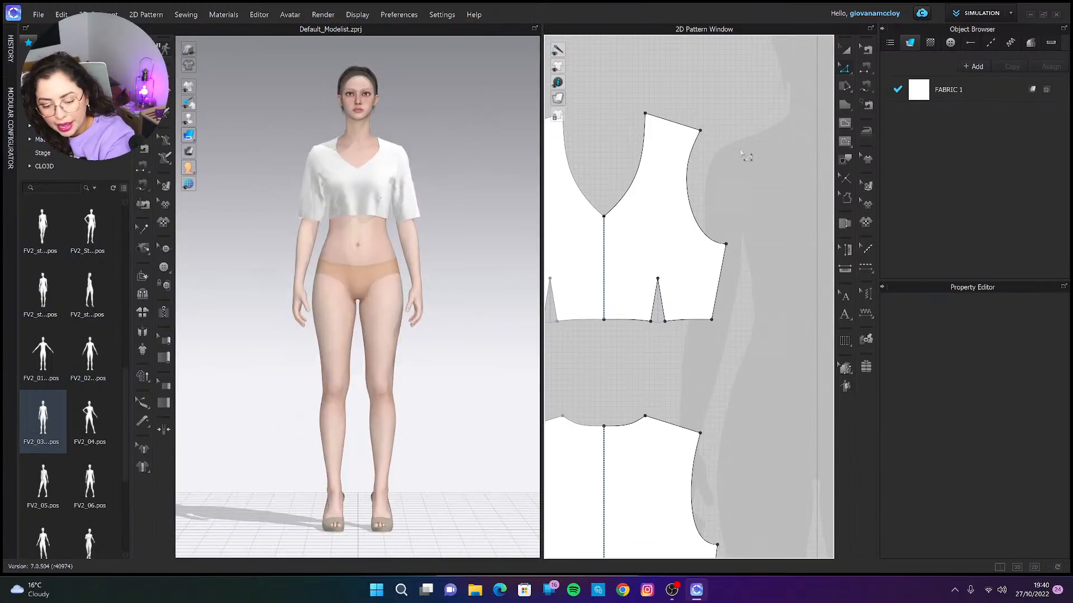
pyautogui.click(258, 15)
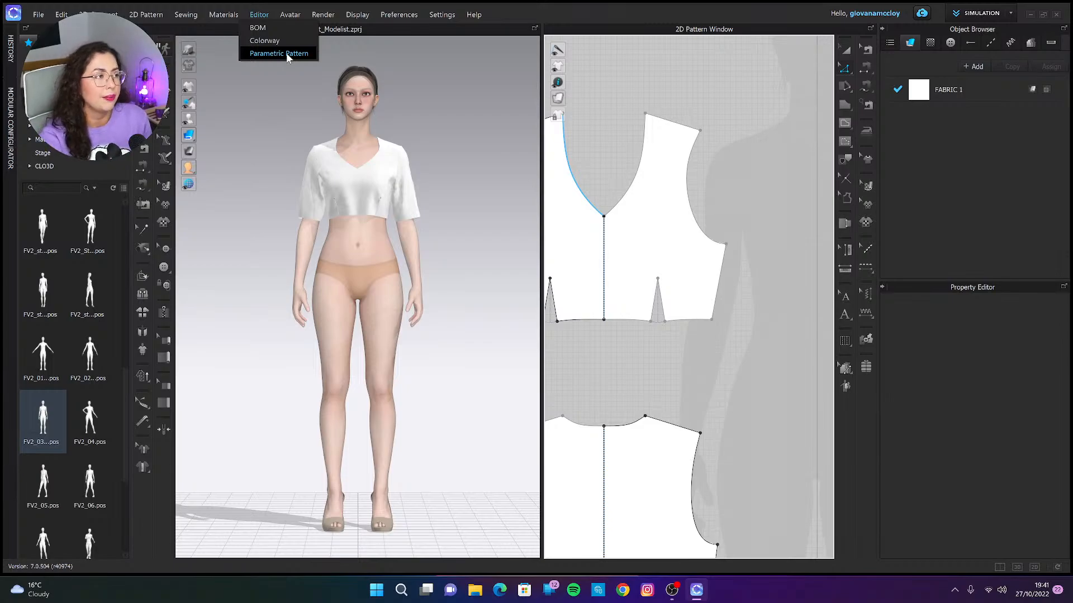
pyautogui.click(285, 131)
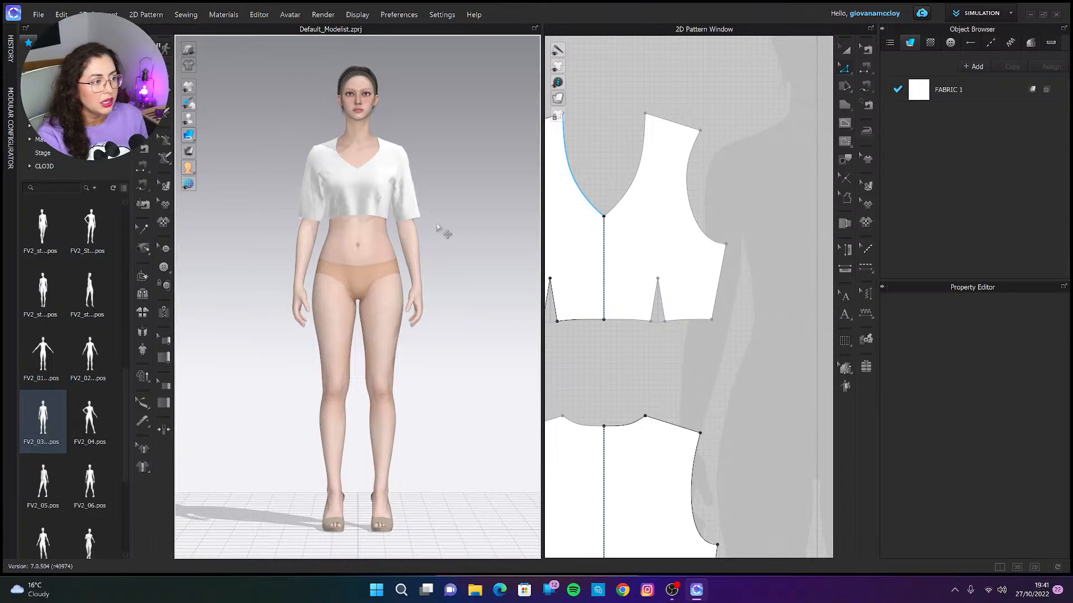
# Delete all the bodice and sleeve pattern pieces of the top.
pyautogui.scroll(-2, 439, 228)
pyautogui.scroll(-5, 628, 310)
pyautogui.moveTo(699, 366); pyautogui.dragTo(684, 334, button='middle')
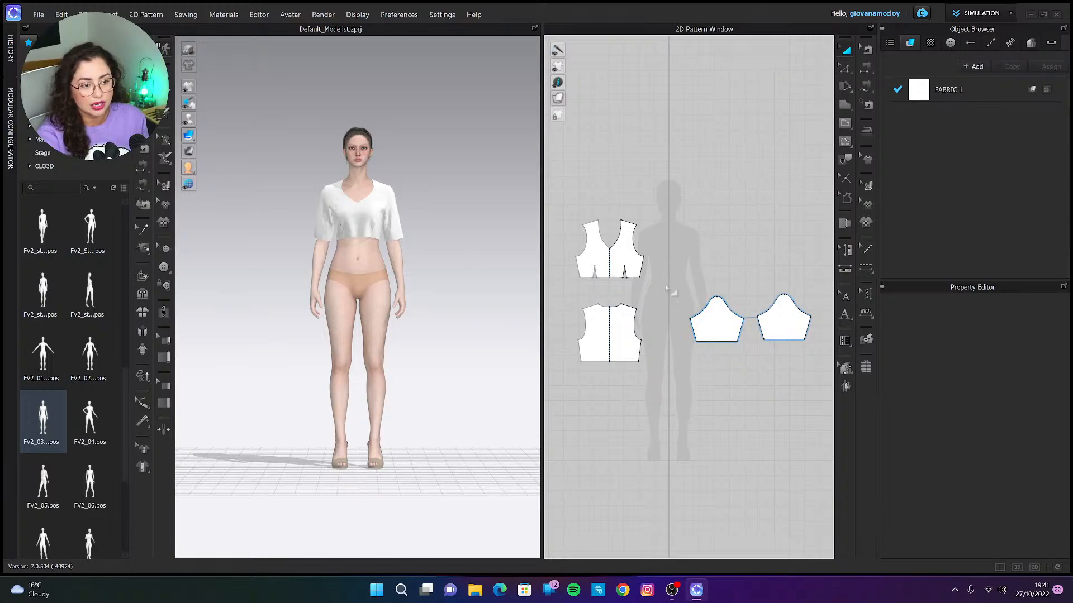
pyautogui.moveTo(571, 218); pyautogui.dragTo(806, 378)
pyautogui.press('Delete')
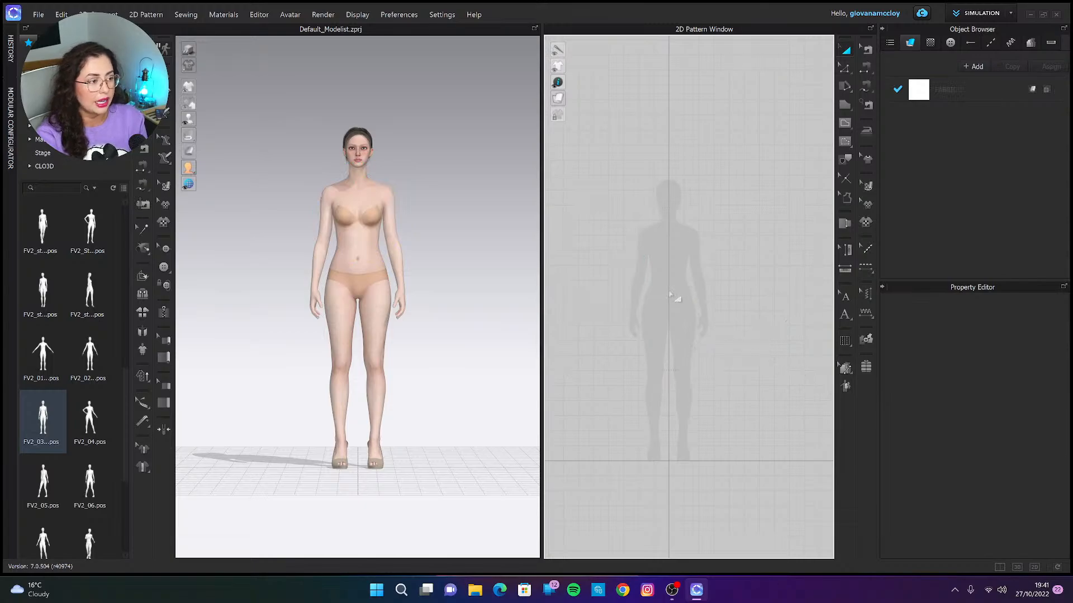
pyautogui.scroll(5, 349, 190)
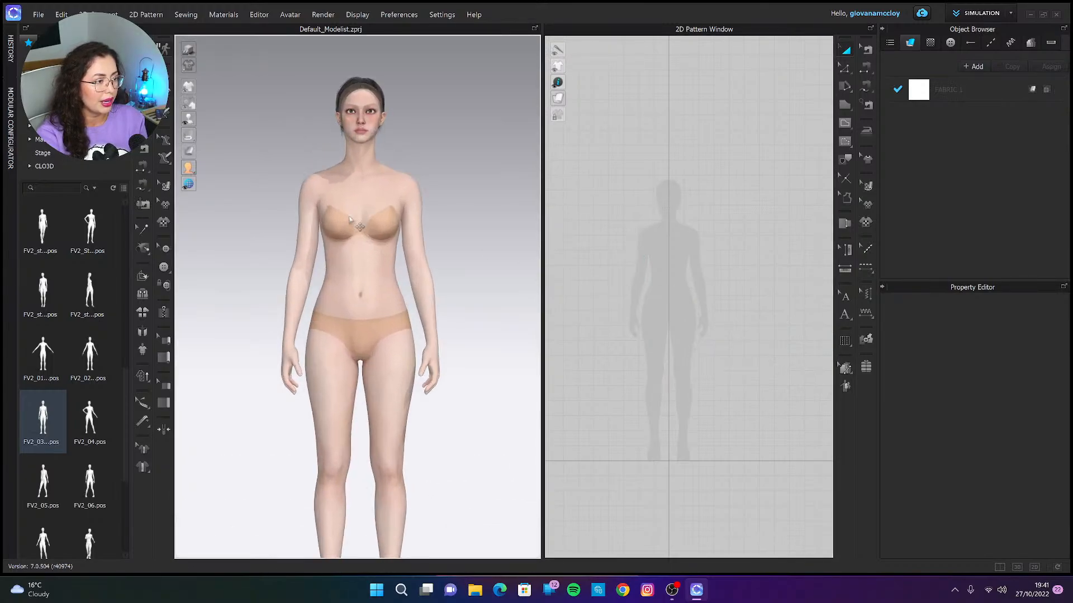
pyautogui.scroll(-4, 349, 218)
pyautogui.moveTo(450, 322); pyautogui.dragTo(449, 296, button='middle')
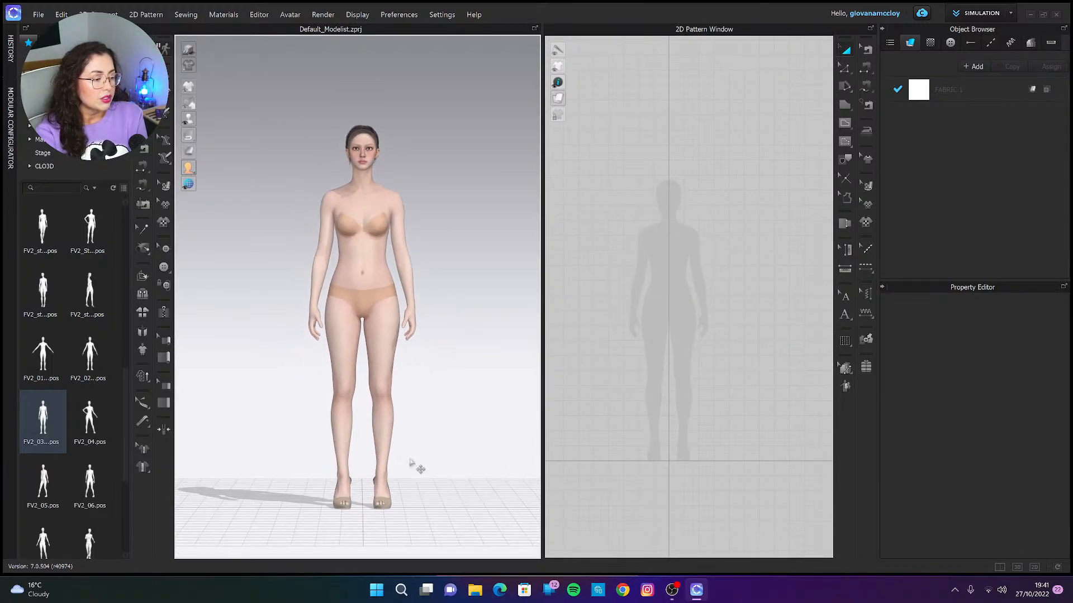
pyautogui.rightClick(386, 510)
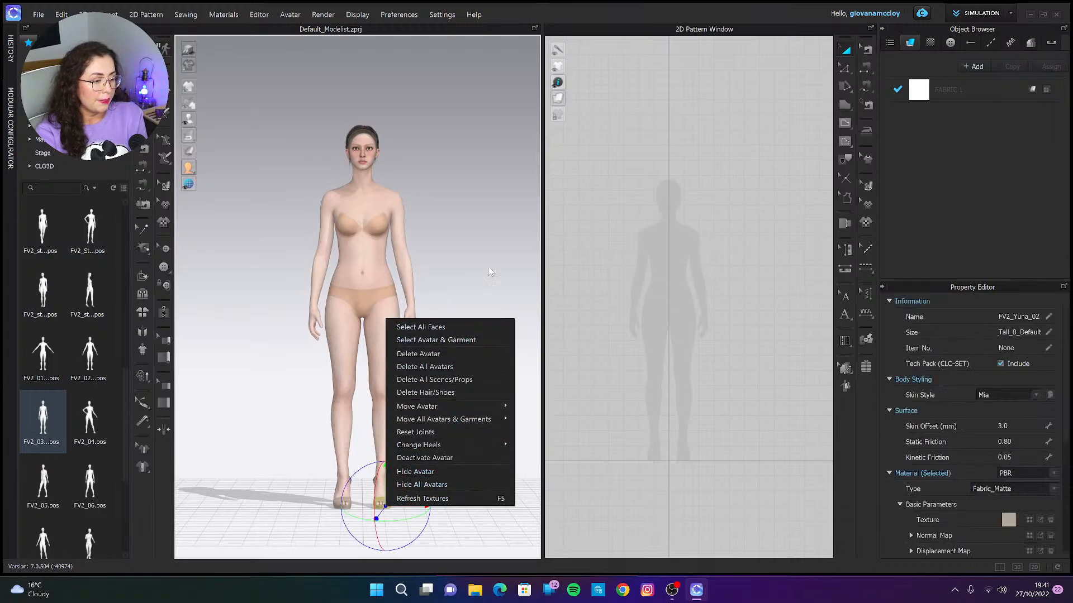
pyautogui.click(491, 252)
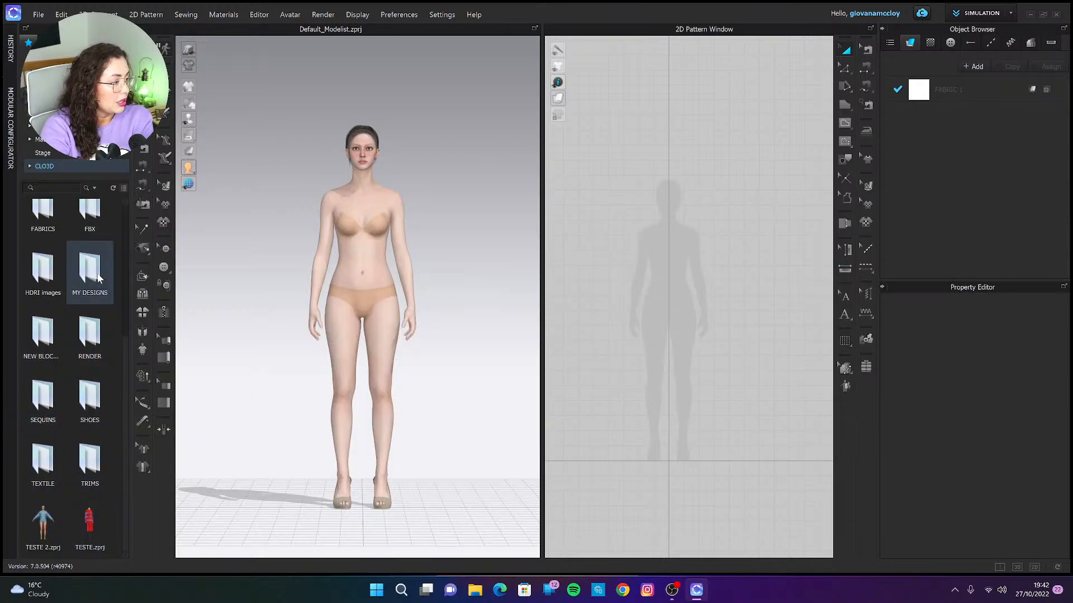
# Replace the avatar with the marked Size_38 mannequin from the HL Avatar library's Size_38_EU folder, using the Open load type.
pyautogui.doubleClick(98, 279)
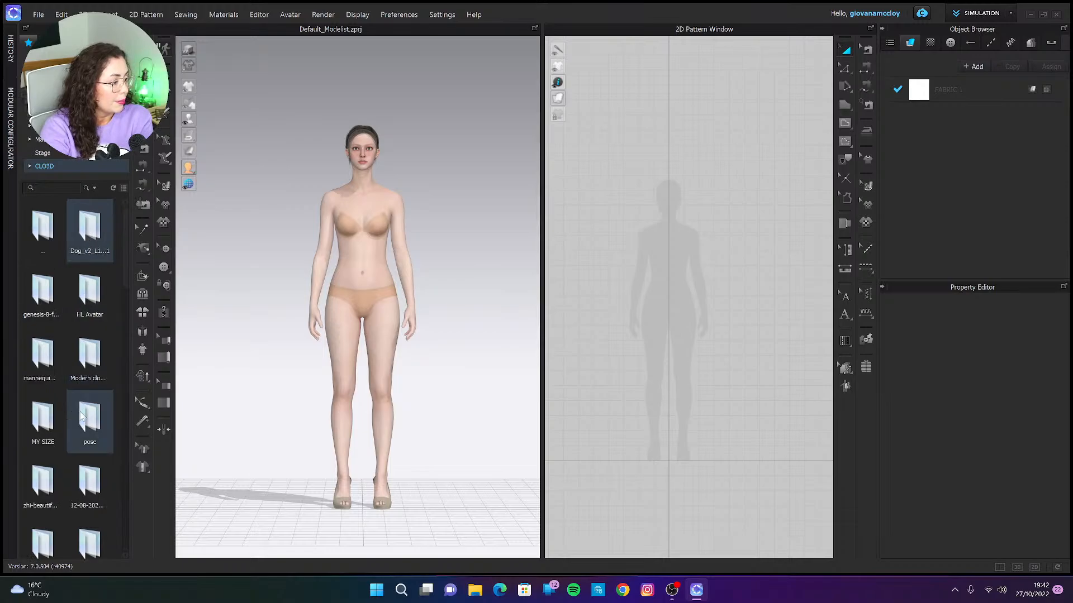
pyautogui.scroll(-5, 80, 414)
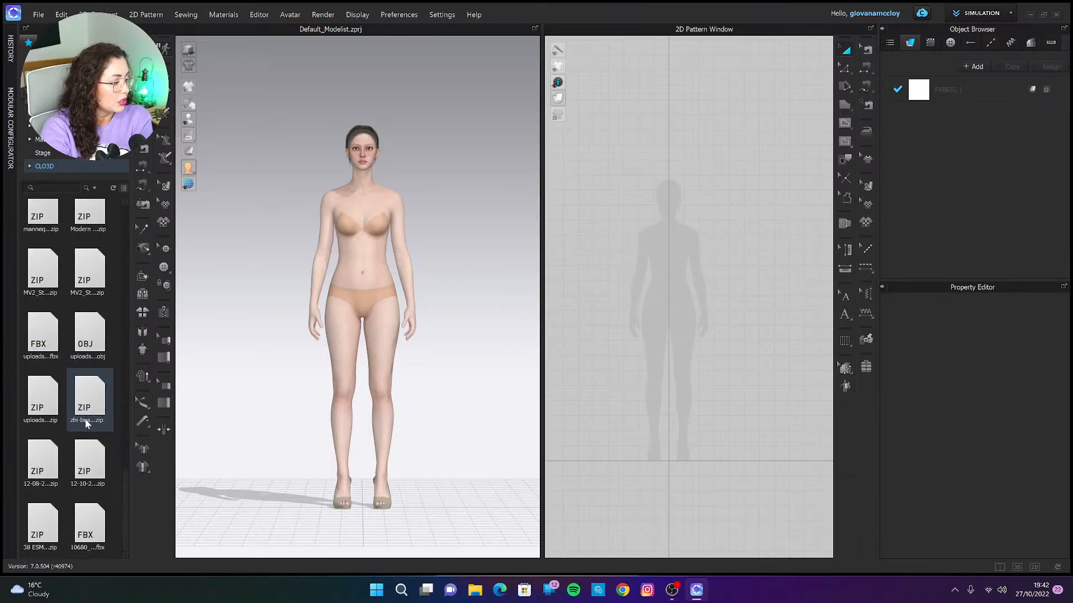
pyautogui.scroll(5, 82, 423)
pyautogui.doubleClick(91, 299)
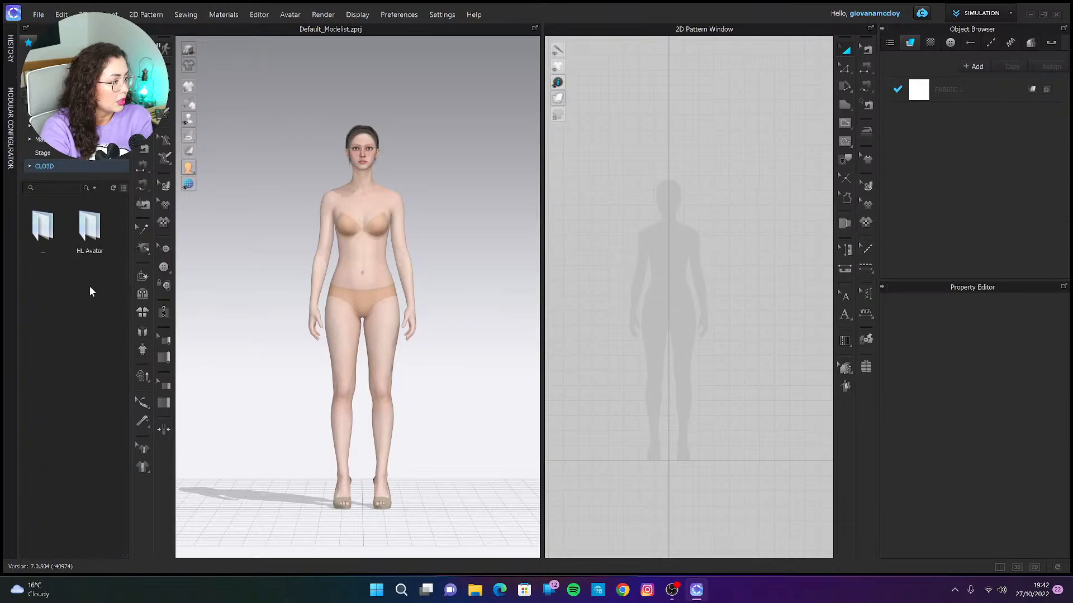
pyautogui.doubleClick(90, 234)
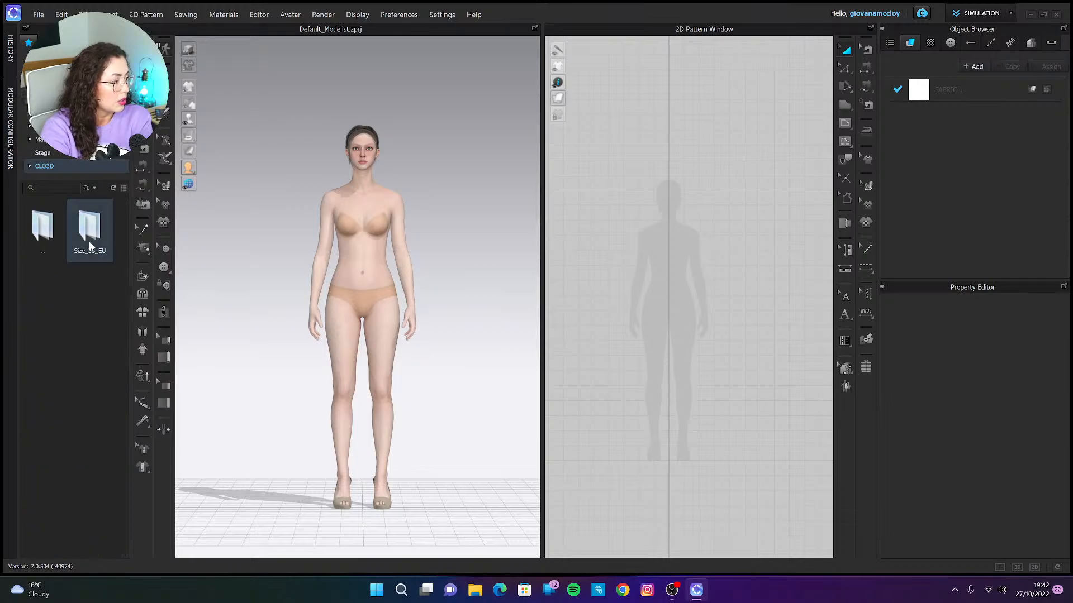
pyautogui.doubleClick(88, 357)
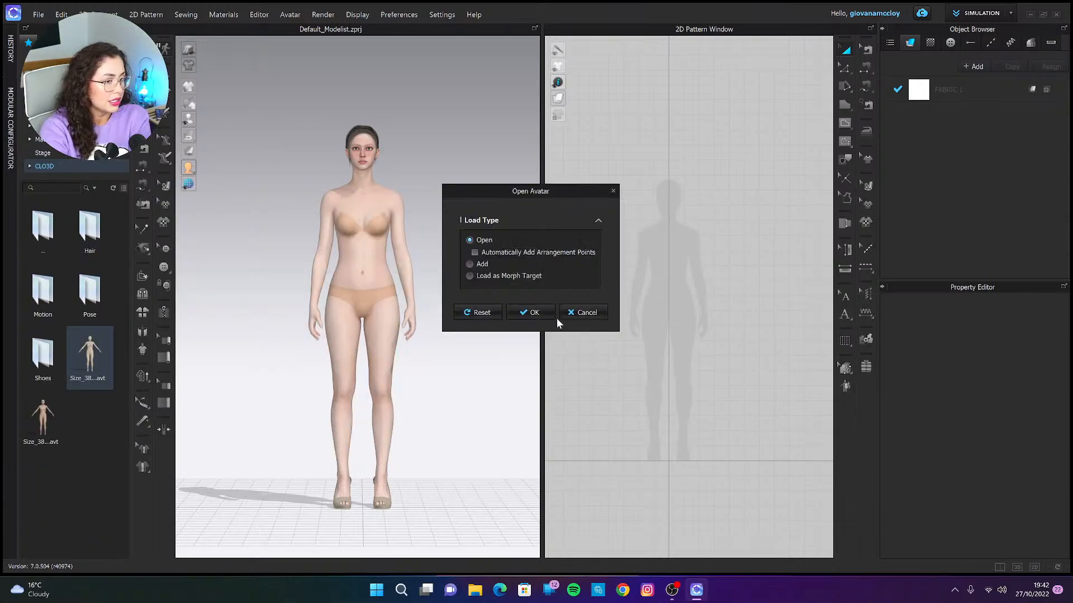
pyautogui.click(531, 327)
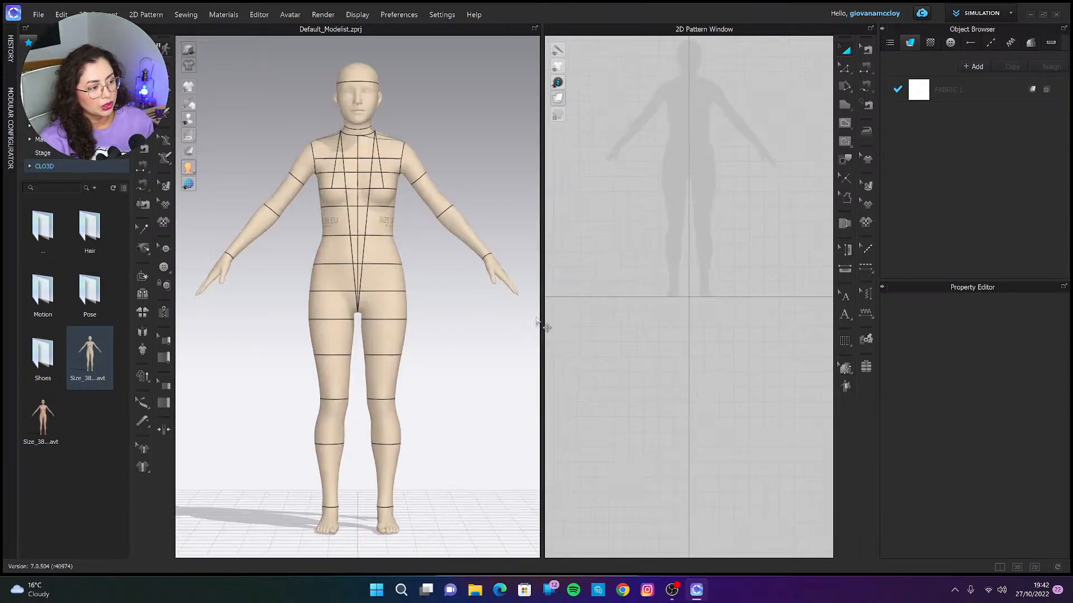
pyautogui.scroll(3, 428, 234)
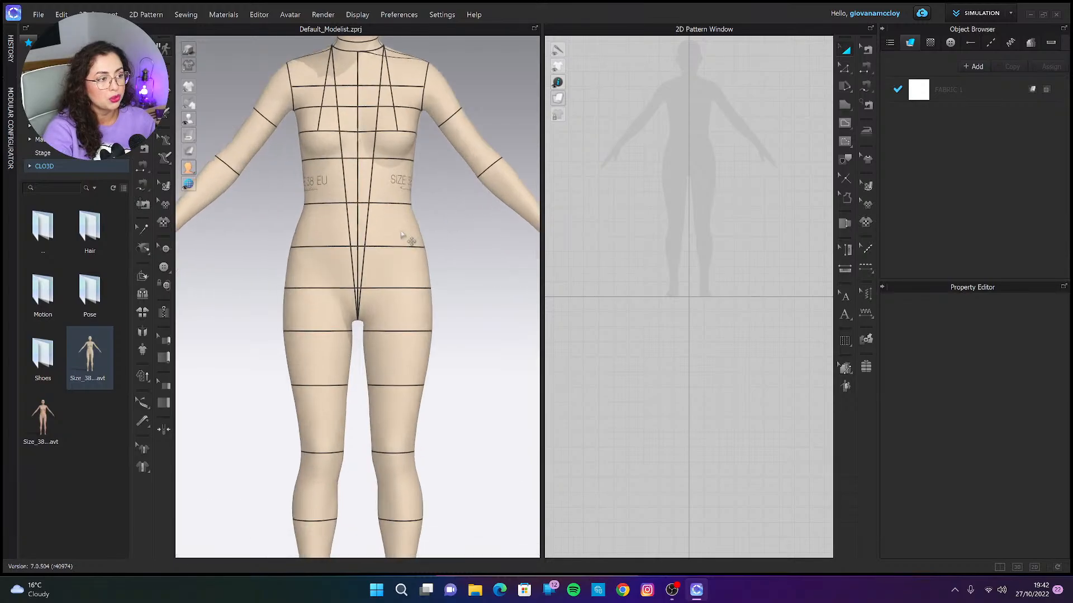
# With the 3D Pen (Avatar), draw the centre-front line down the mannequin from the underbust line to the hip line, about 8.2 in long.
pyautogui.moveTo(428, 234); pyautogui.dragTo(378, 240, button='right')
pyautogui.moveTo(378, 240); pyautogui.dragTo(394, 279, button='middle')
pyautogui.scroll(3, 394, 279)
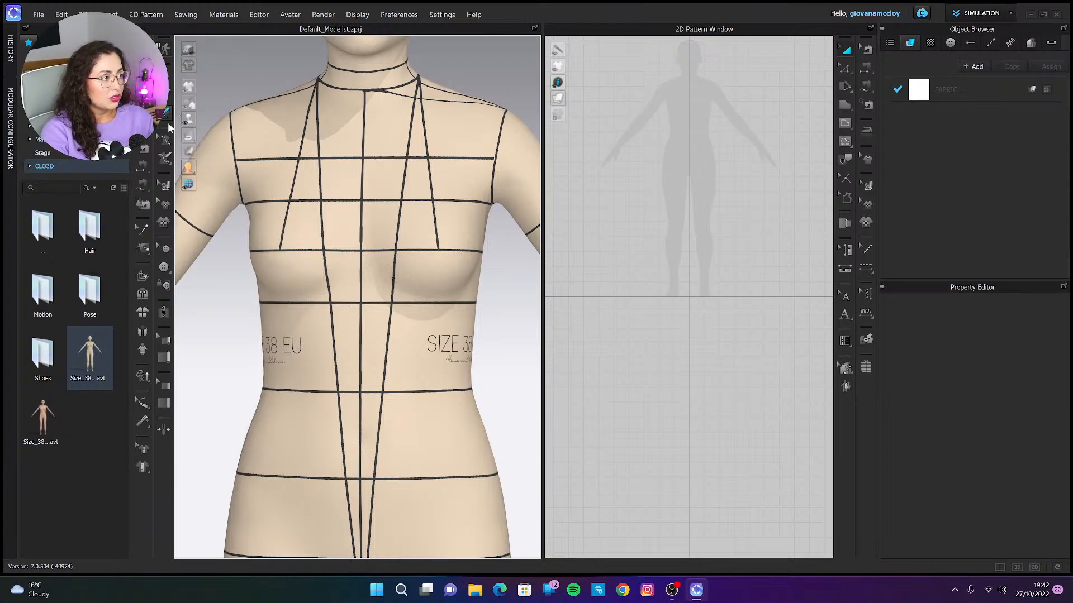
pyautogui.click(164, 159)
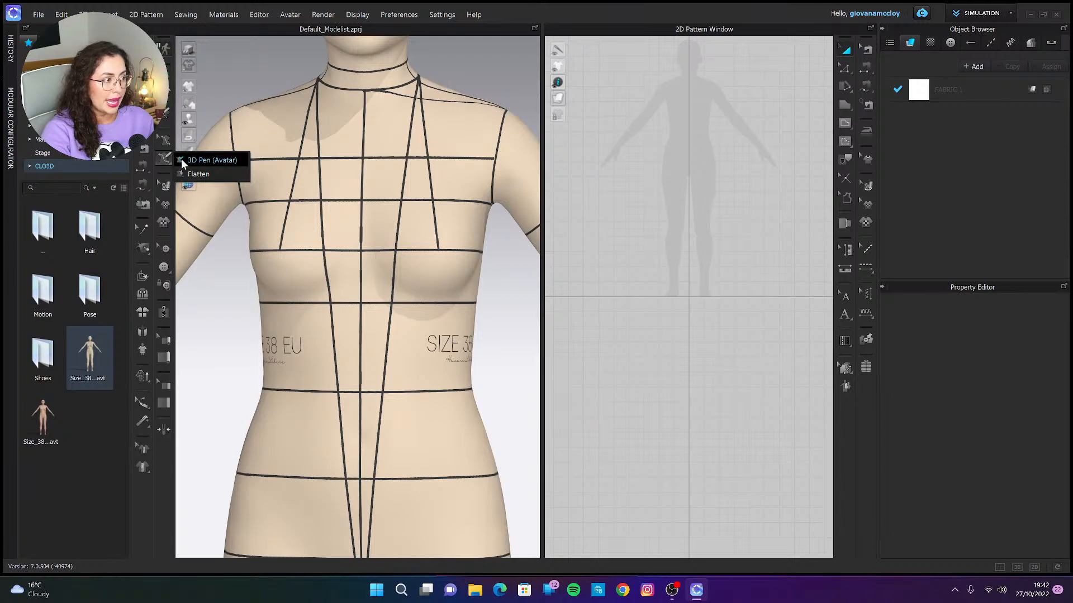
pyautogui.click(207, 160)
pyautogui.scroll(1, 367, 263)
pyautogui.moveTo(369, 273); pyautogui.dragTo(356, 300, button='right')
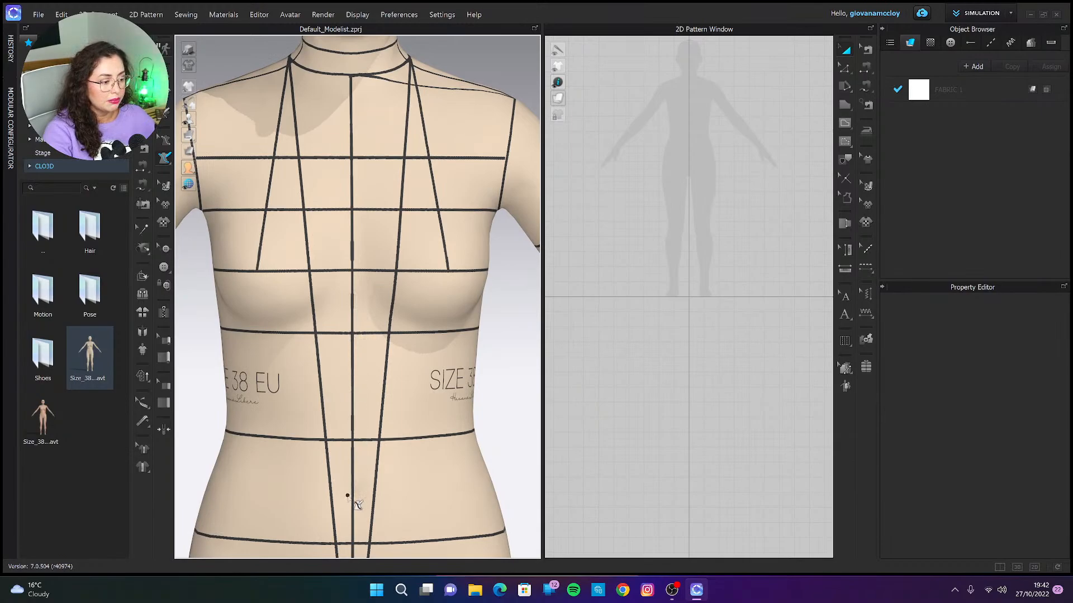
pyautogui.moveTo(366, 407); pyautogui.dragTo(372, 318, button='middle')
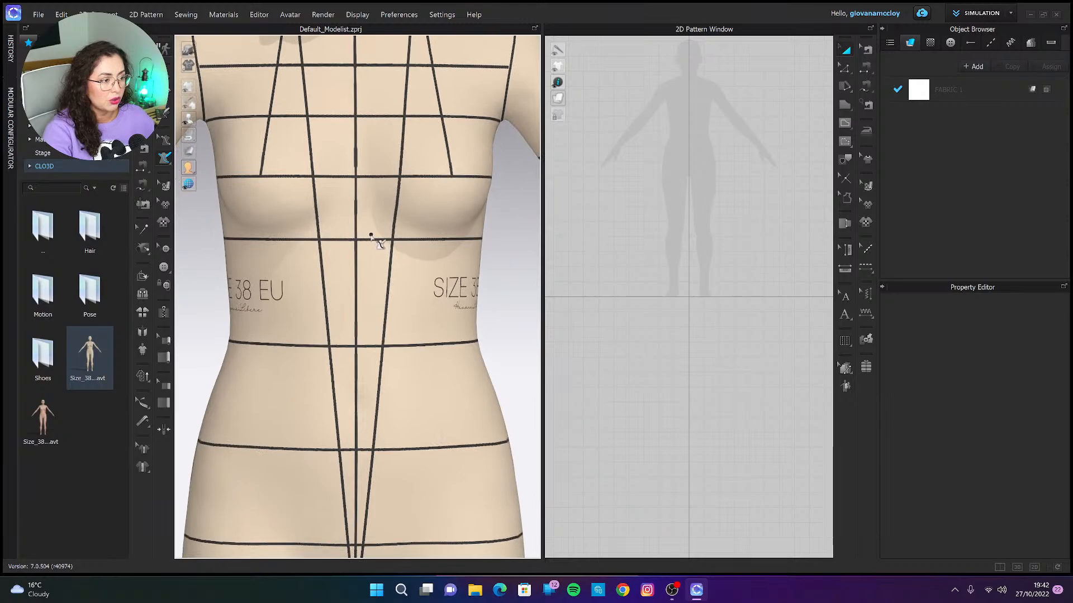
pyautogui.click(358, 241)
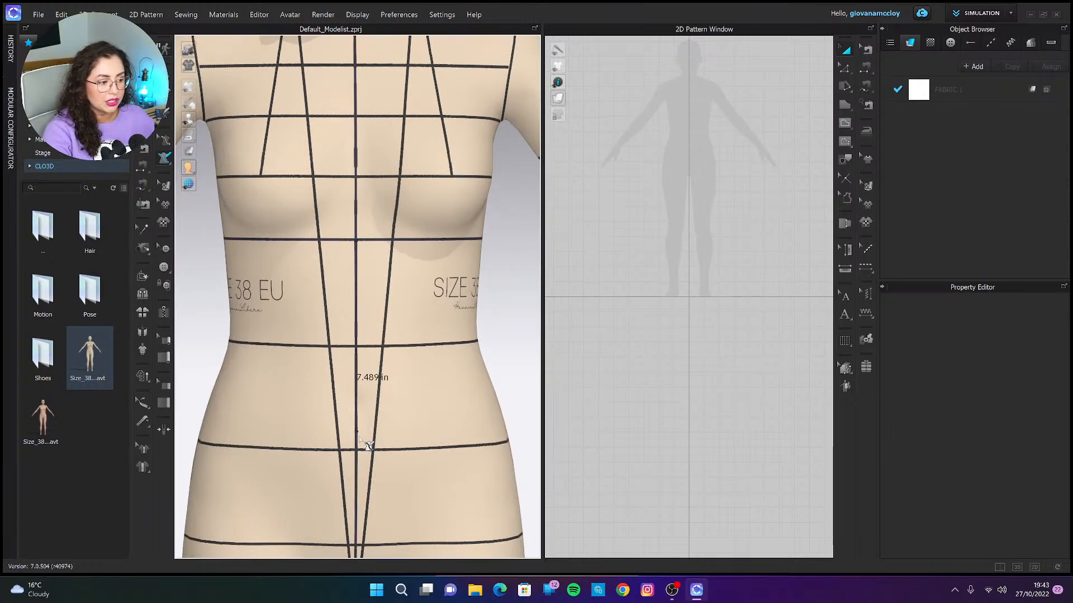
pyautogui.click(356, 398)
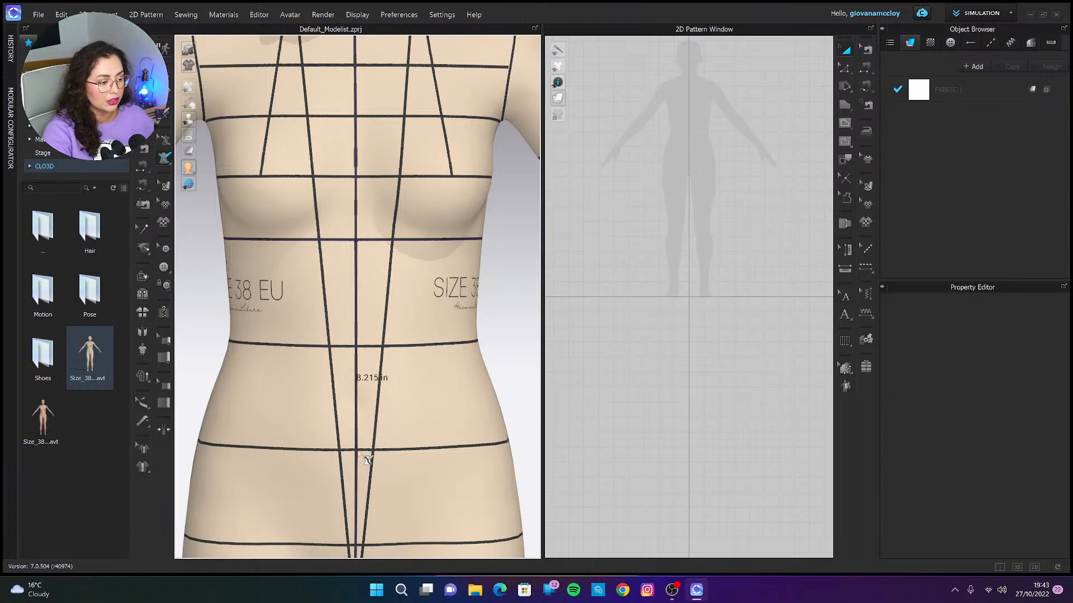
pyautogui.click(358, 450)
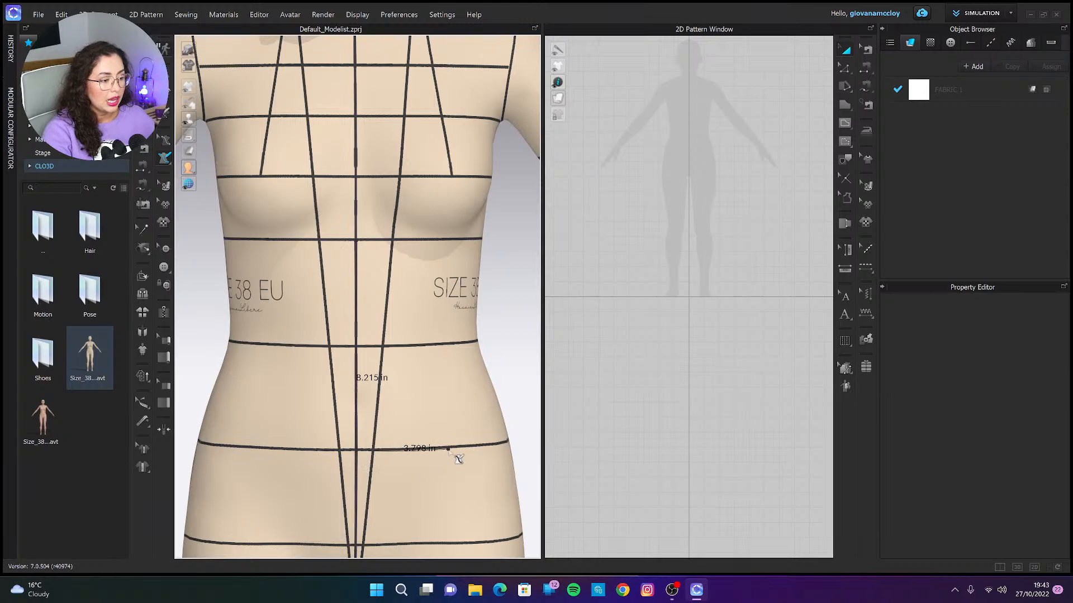
# Continue the front outline along the hip line to the side in three segments of about 4.0, 2.5 and 2.0 in.
pyautogui.click(454, 446)
pyautogui.moveTo(480, 447); pyautogui.dragTo(420, 443, button='right')
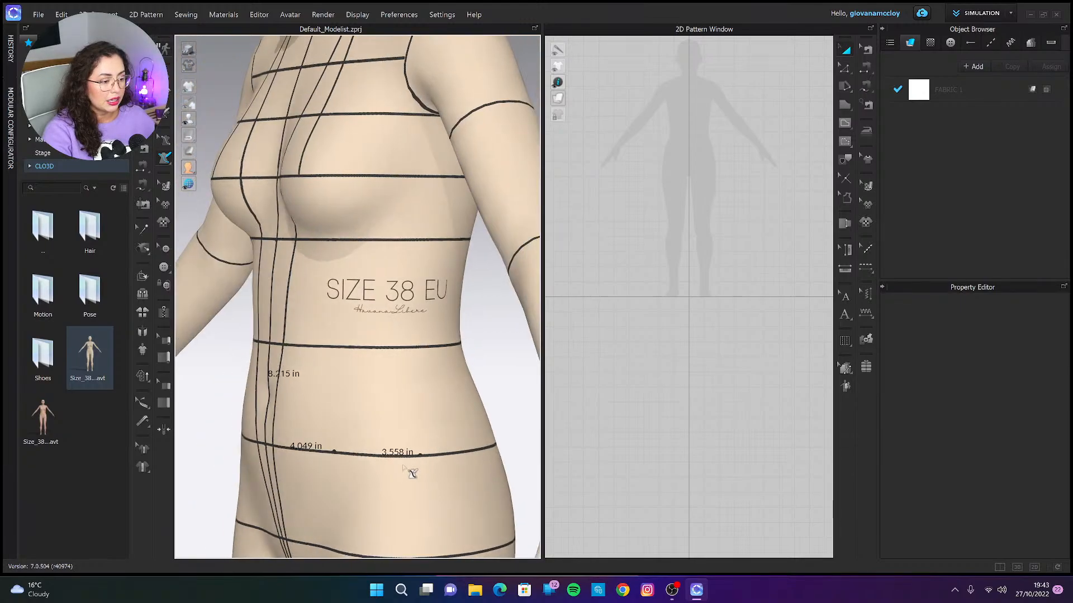
pyautogui.click(398, 455)
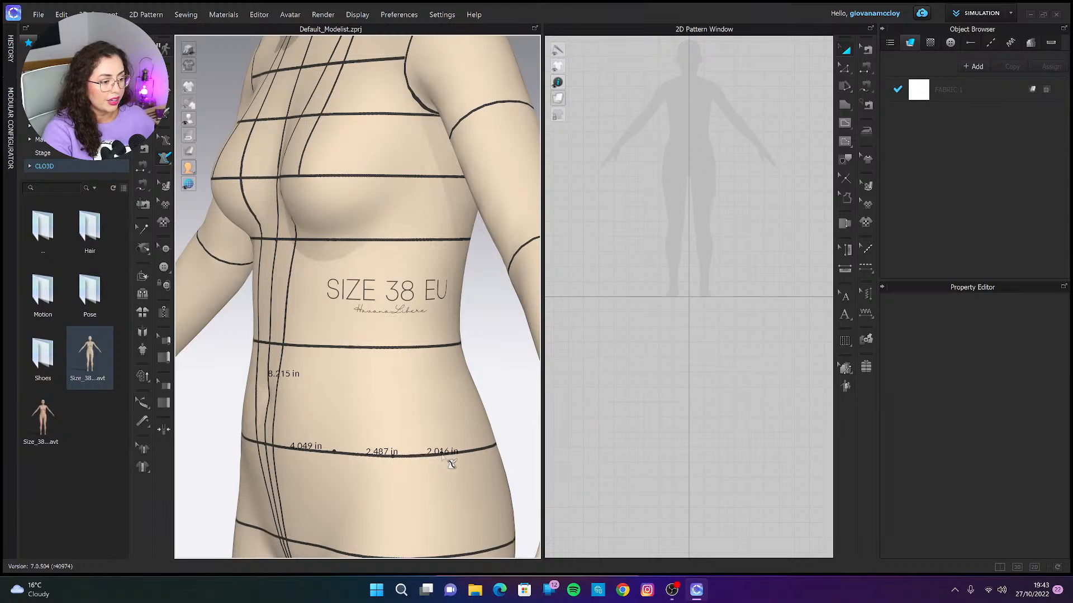
pyautogui.click(441, 454)
# Draw the side line up through the waist in two segments of about 4.2 in, and close the front outline along the underbust line.
pyautogui.click(431, 347)
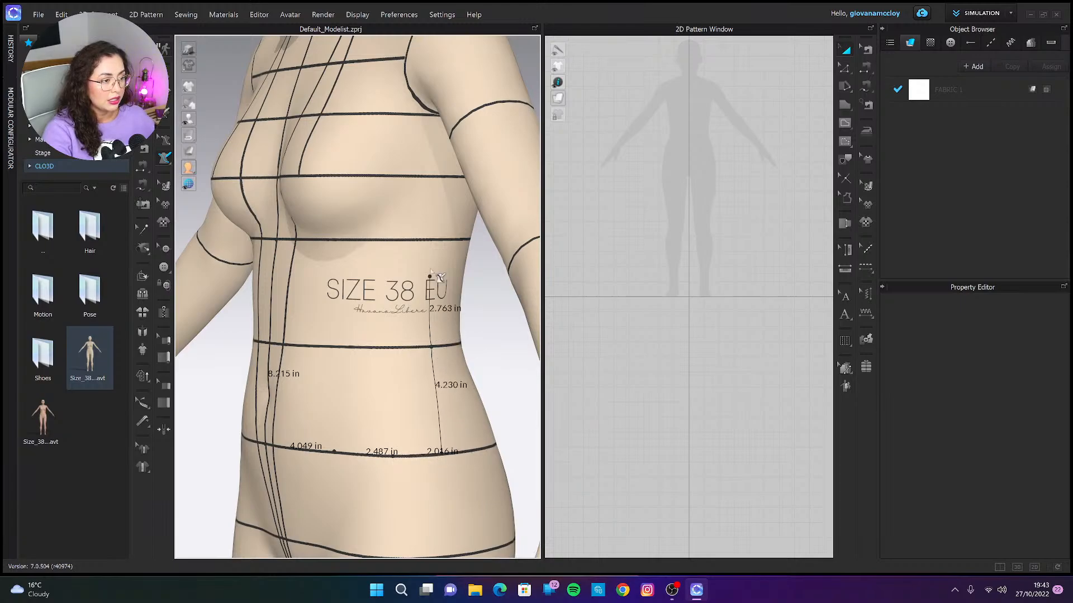
pyautogui.click(435, 240)
pyautogui.moveTo(435, 240); pyautogui.dragTo(403, 240, button='right')
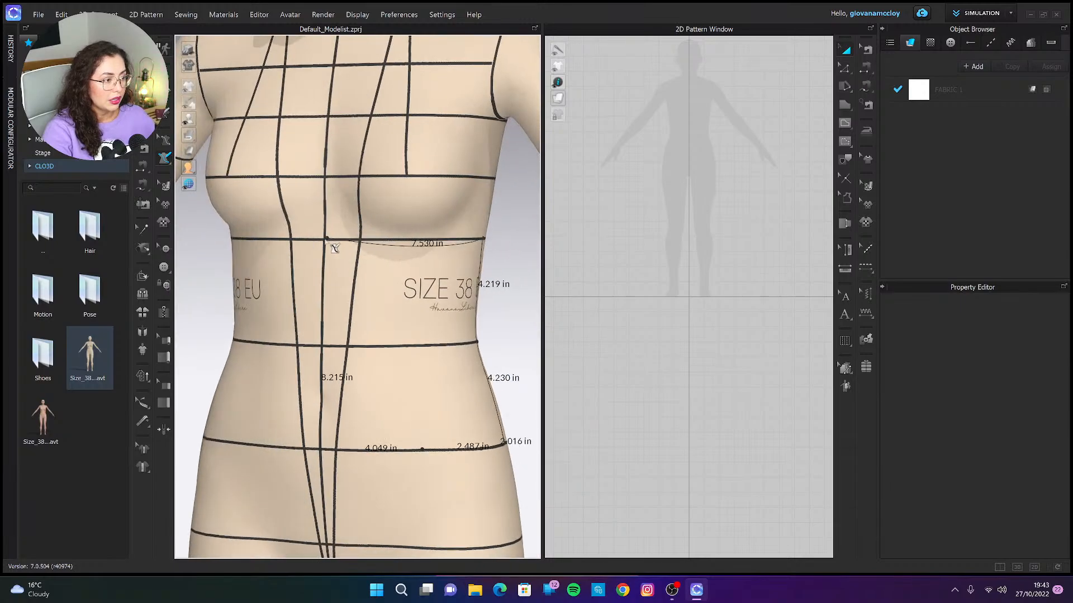
pyautogui.click(325, 241)
pyautogui.scroll(-1, 442, 407)
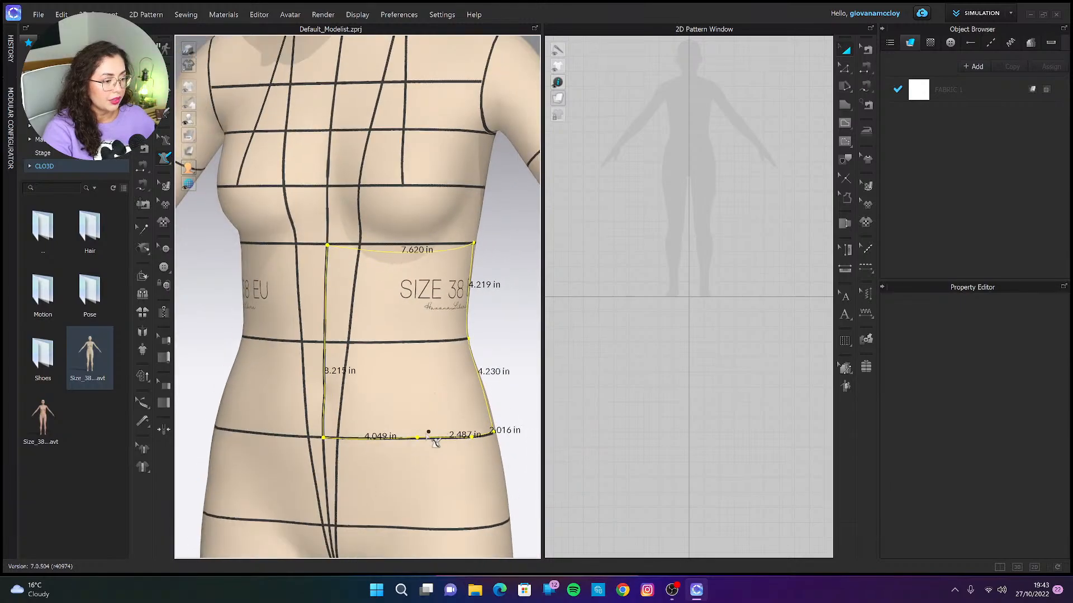
# Divide the front panel with a vertical line about 7.9 in long from the first intermediate hip point up to the underbust edge.
pyautogui.click(416, 438)
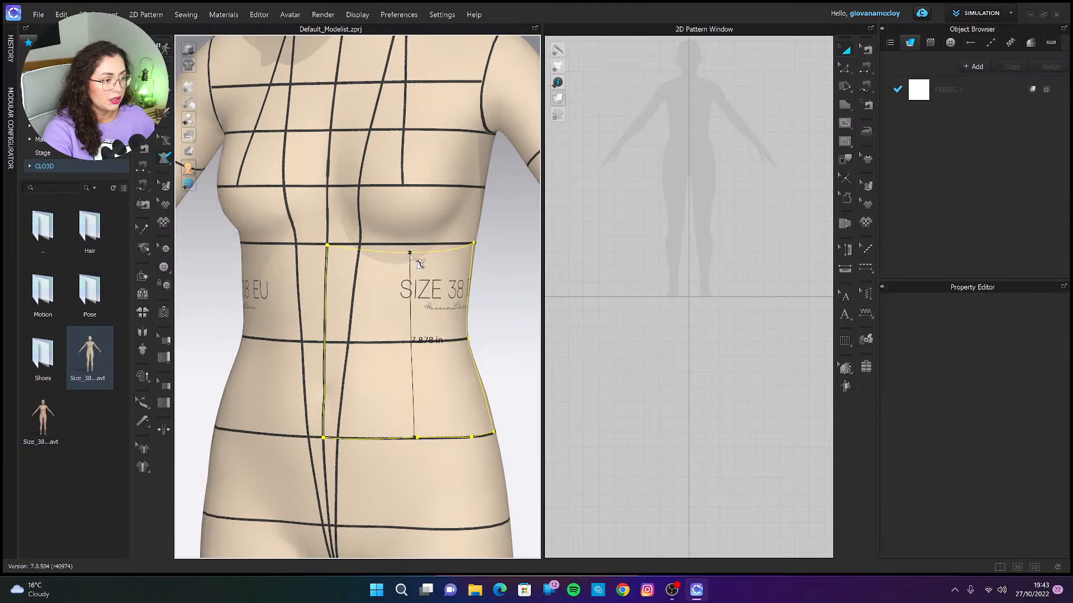
pyautogui.press('Escape')
pyautogui.click(417, 438)
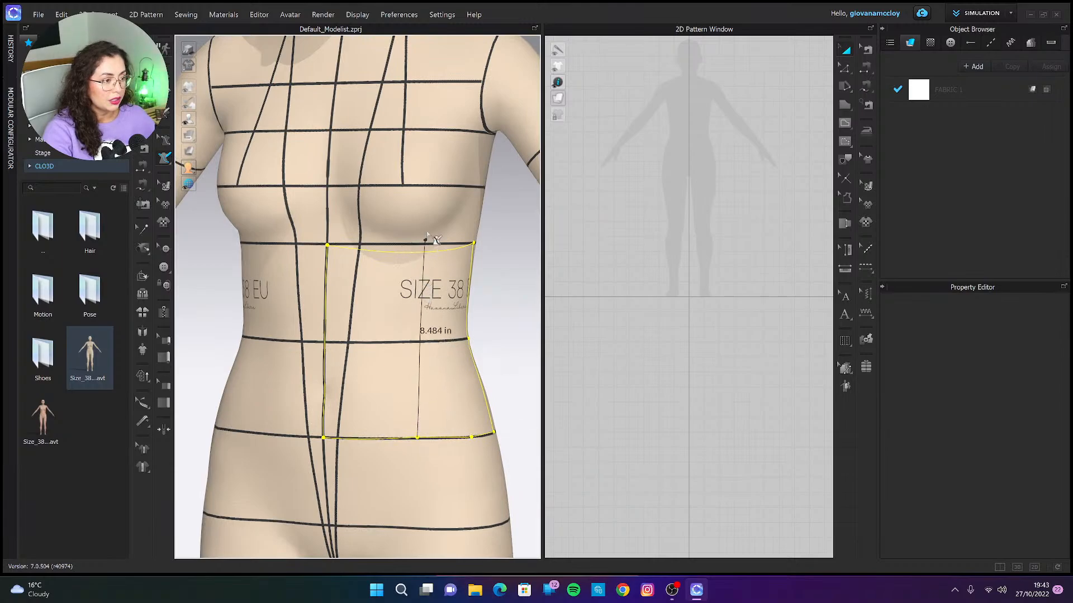
pyautogui.doubleClick(412, 255)
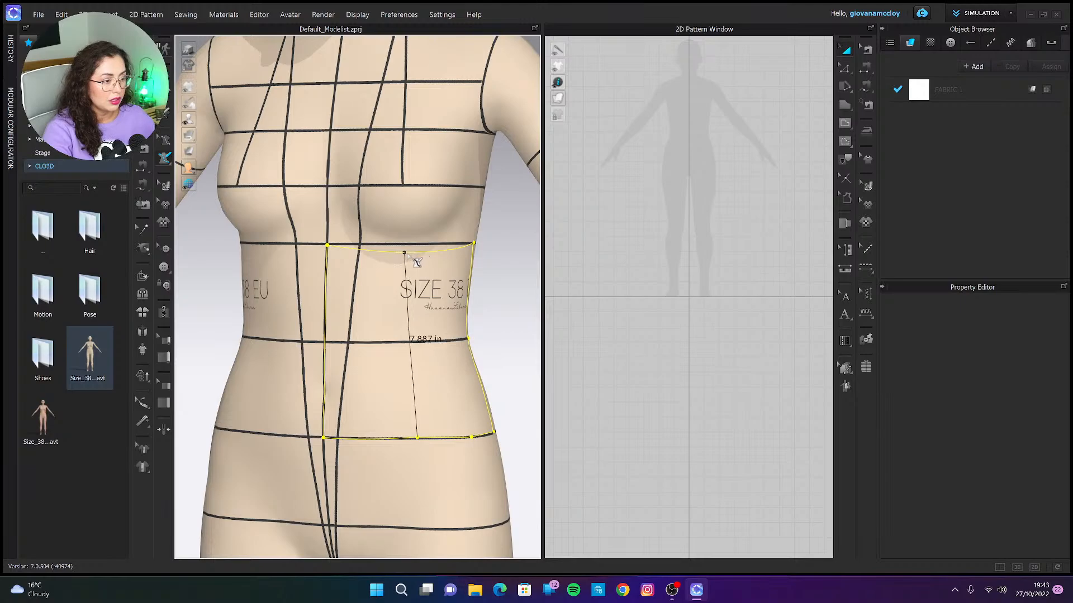
# Try to outline the back panel from the side hip point to centre back, up to the underbust line and back to the side.
pyautogui.moveTo(496, 316); pyautogui.dragTo(274, 401, button='right')
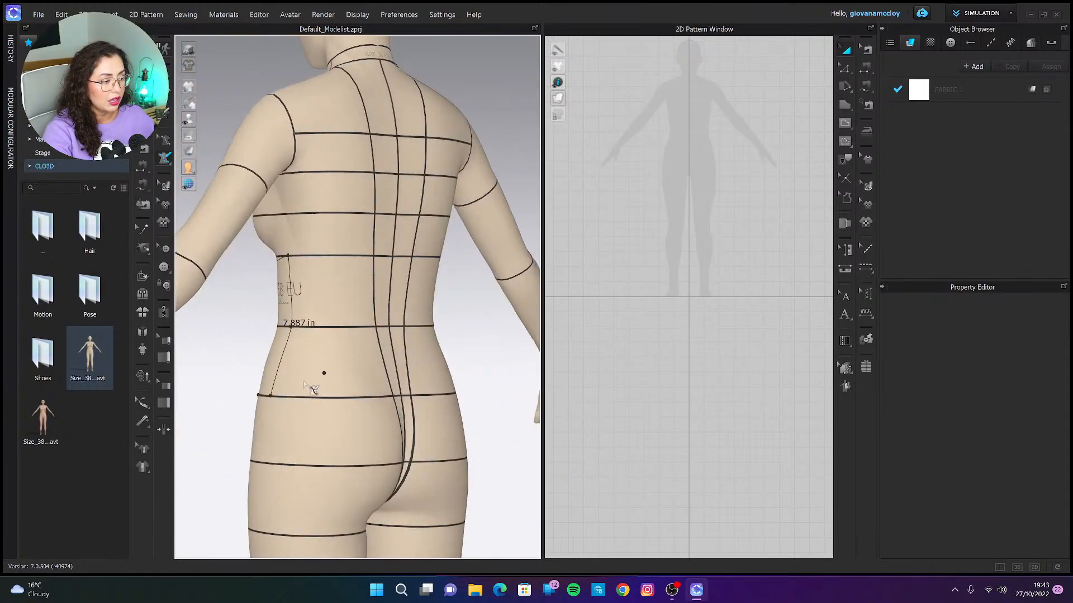
pyautogui.click(271, 398)
pyautogui.moveTo(396, 400); pyautogui.dragTo(368, 394, button='right')
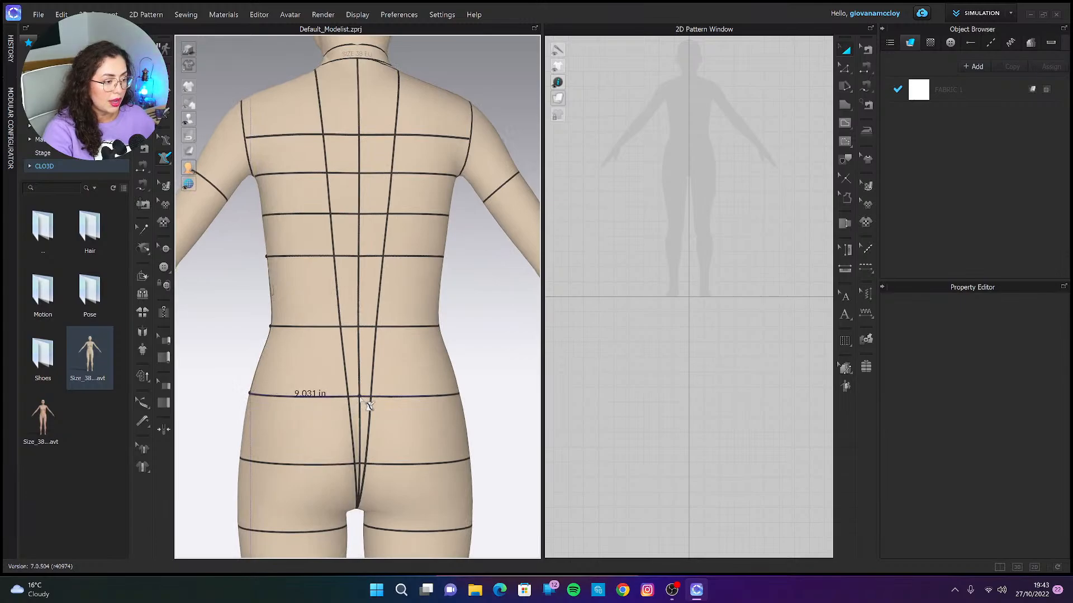
pyautogui.click(359, 396)
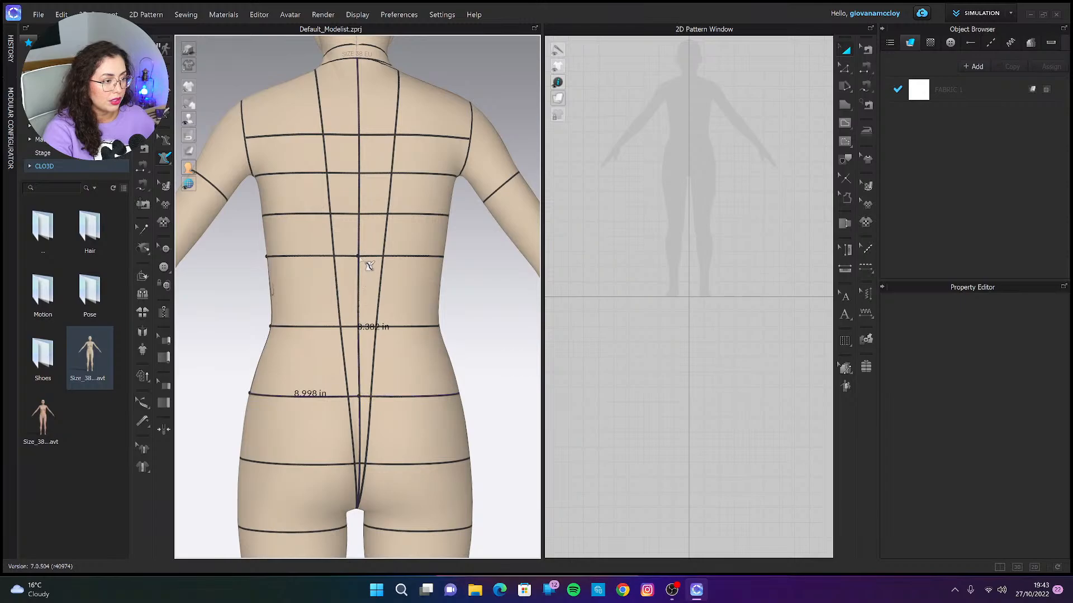
pyautogui.click(359, 256)
pyautogui.moveTo(300, 256); pyautogui.dragTo(310, 257, button='right')
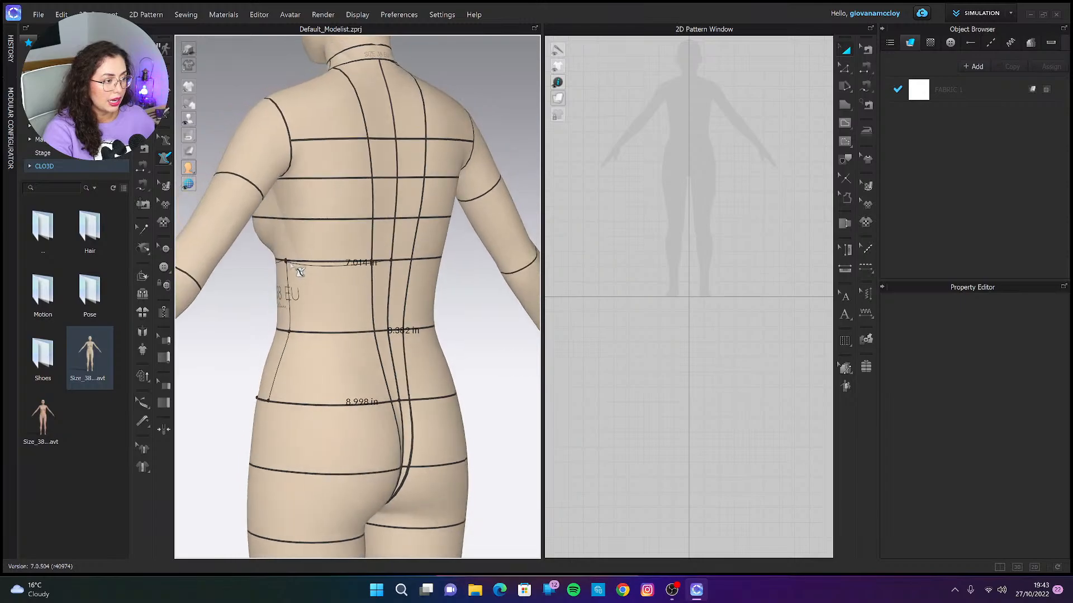
pyautogui.click(287, 261)
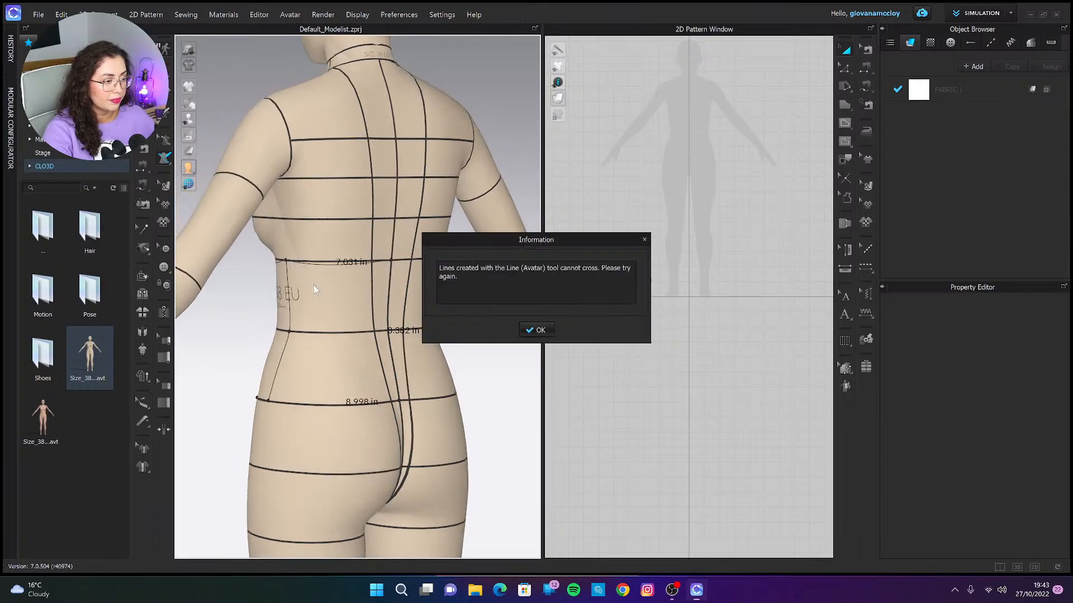
pyautogui.click(539, 331)
# Outline the back panel from the side underbust point to centre back (about 7.1 in), down to the hip line (8.5 in) and back to the side (8.9 in).
pyautogui.click(286, 261)
pyautogui.moveTo(394, 265); pyautogui.dragTo(359, 261, button='right')
pyautogui.click(353, 256)
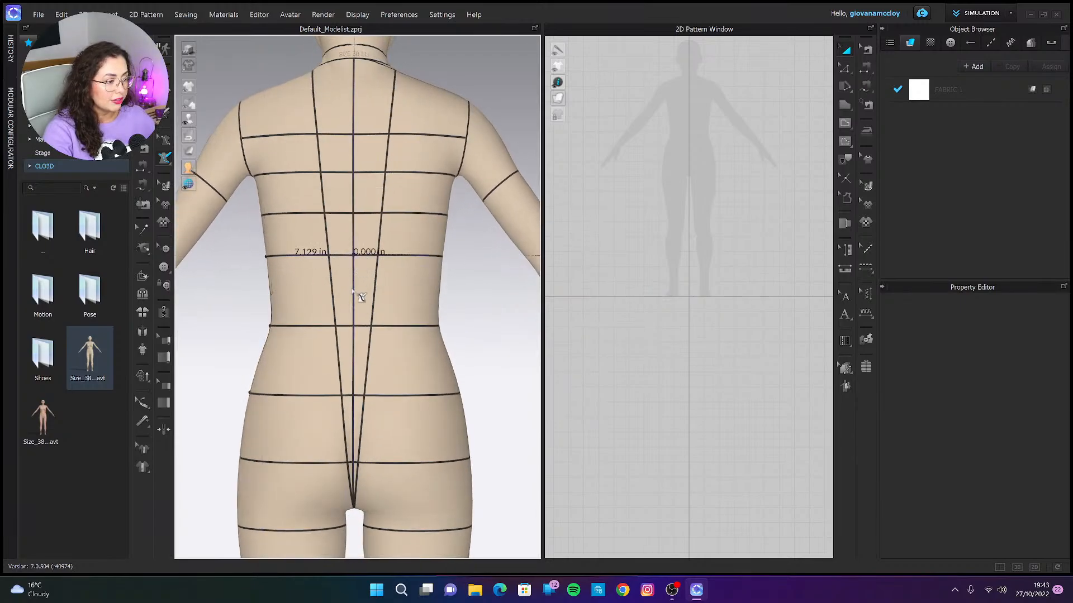
pyautogui.click(354, 397)
pyautogui.moveTo(309, 395); pyautogui.dragTo(334, 395, button='right')
pyautogui.doubleClick(280, 403)
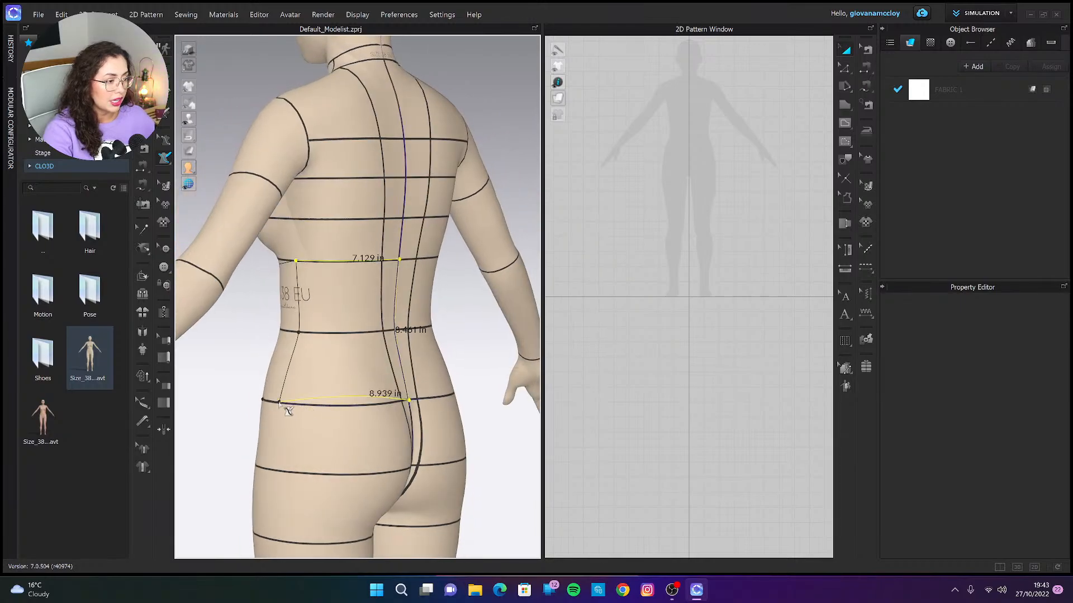
# Draw a centre-front line about 4.1 in long between the underbust line and a point between the busts.
pyautogui.moveTo(287, 411); pyautogui.dragTo(429, 314, button='right')
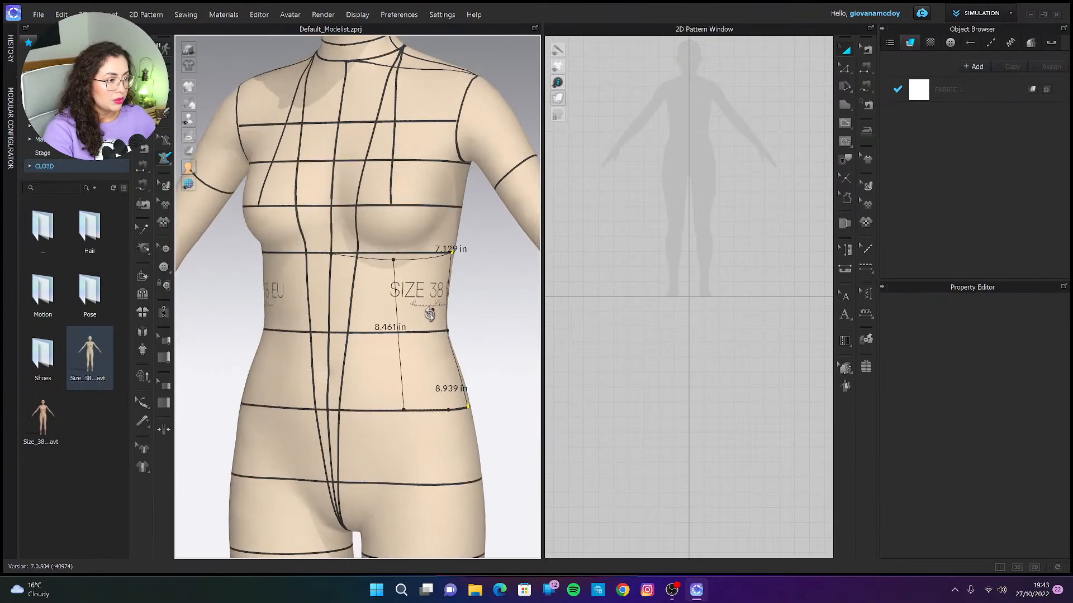
pyautogui.scroll(3, 344, 211)
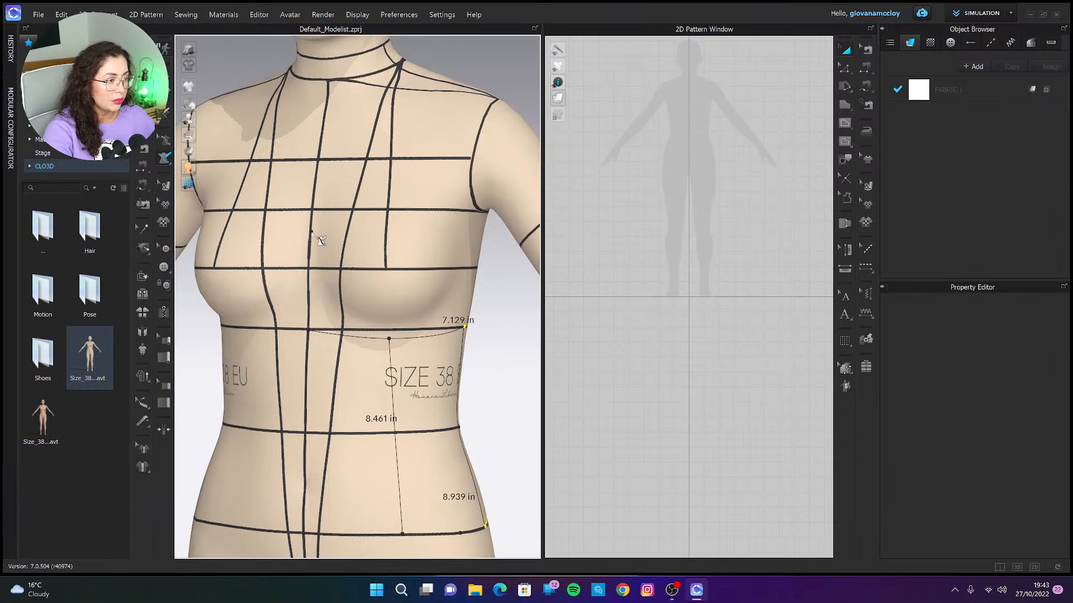
pyautogui.click(310, 332)
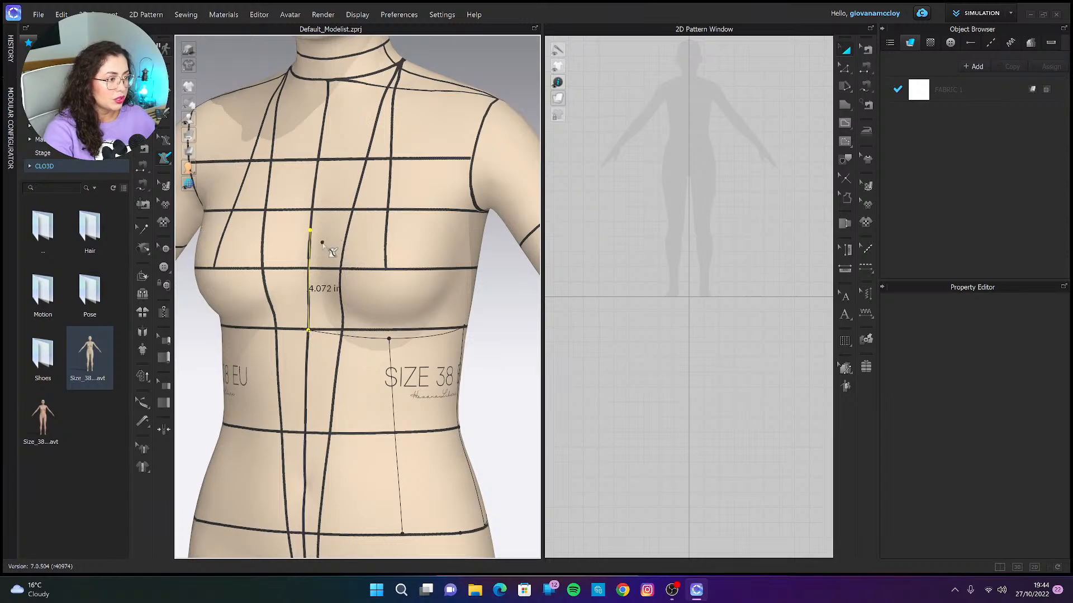
# Draw a curved upper cup edge about 11.2 in long from the centre-front point over the bust to the side underbust point.
pyautogui.keyDown('ctrl'); pyautogui.click(352, 212); pyautogui.keyUp('ctrl')
pyautogui.keyDown('ctrl'); pyautogui.click(412, 212); pyautogui.keyUp('ctrl')
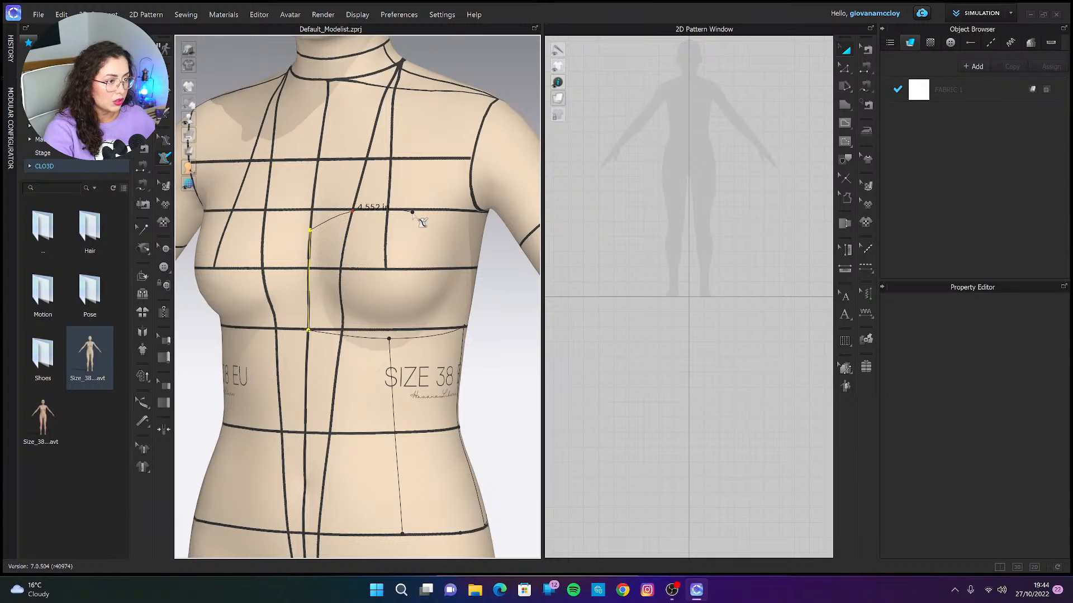
pyautogui.keyDown('ctrl'); pyautogui.click(457, 245); pyautogui.keyUp('ctrl')
pyautogui.moveTo(463, 258); pyautogui.dragTo(415, 273, button='right')
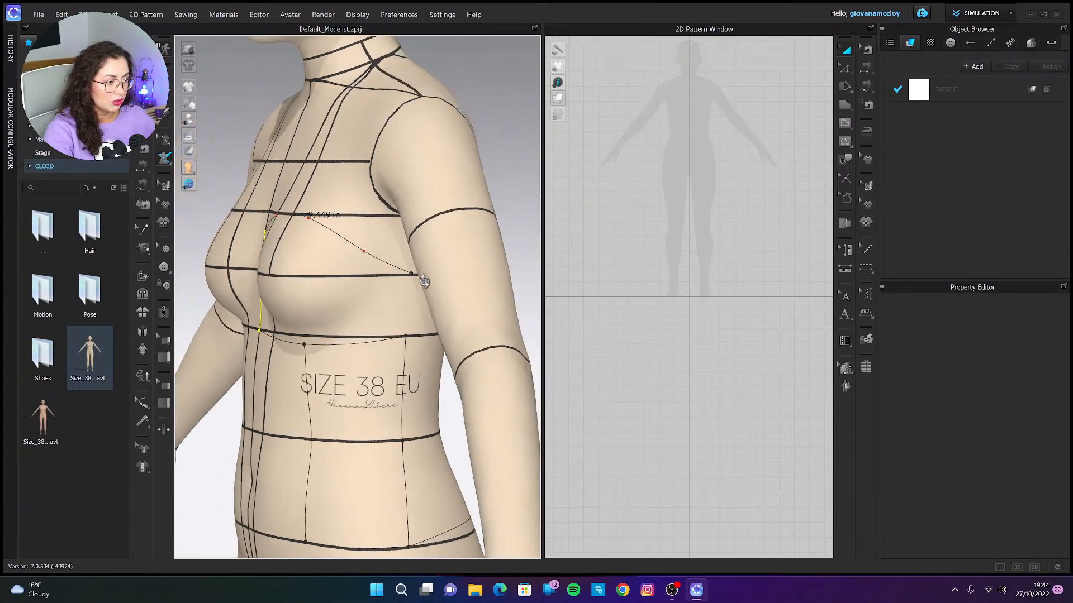
pyautogui.doubleClick(406, 336)
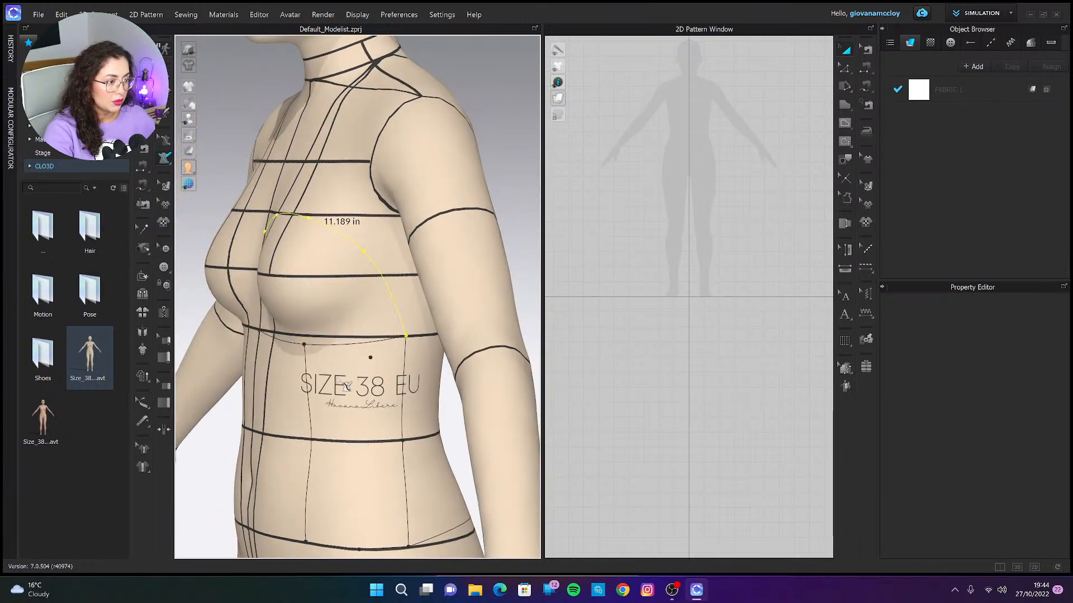
pyautogui.scroll(-3, 342, 376)
pyautogui.moveTo(353, 385); pyautogui.dragTo(382, 373, button='right')
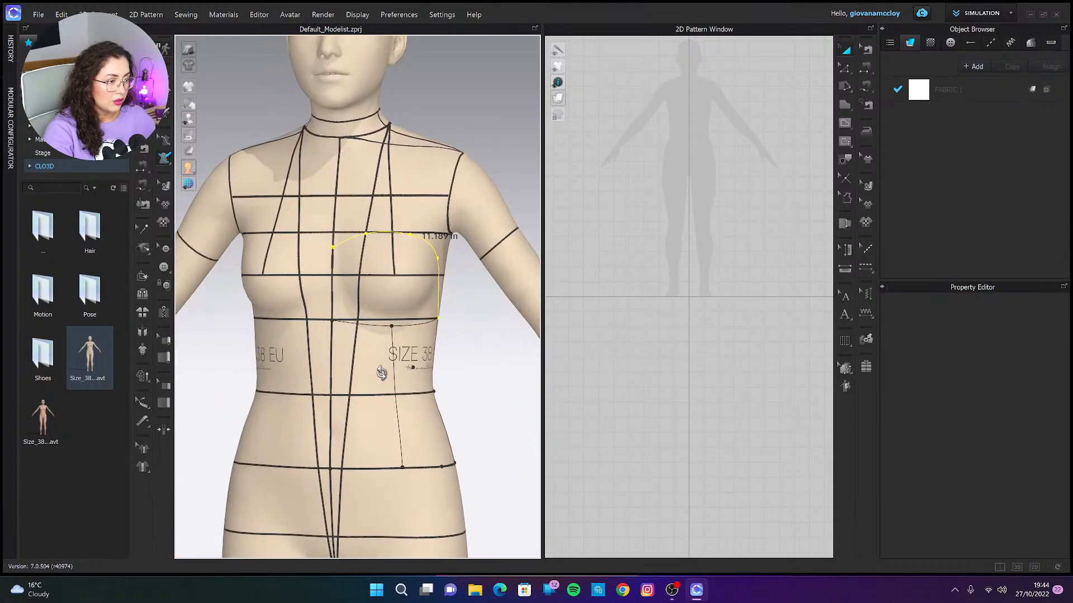
pyautogui.scroll(-2, 441, 302)
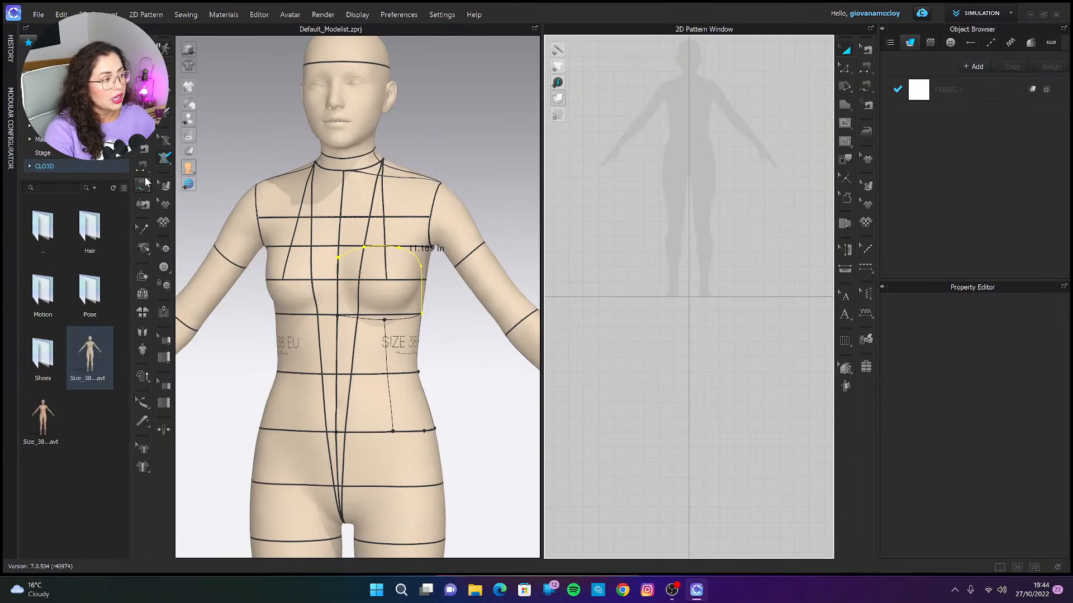
# Flatten the cup, front, side and back panel areas drawn on the avatar into 2D patterns.
pyautogui.click(163, 158)
pyautogui.click(199, 173)
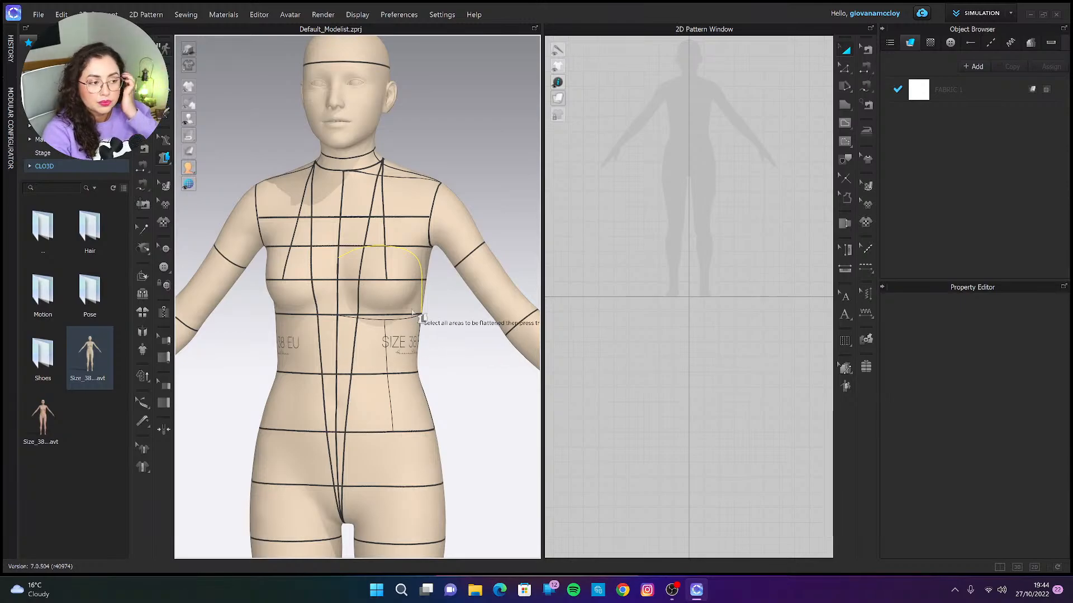
pyautogui.click(394, 283)
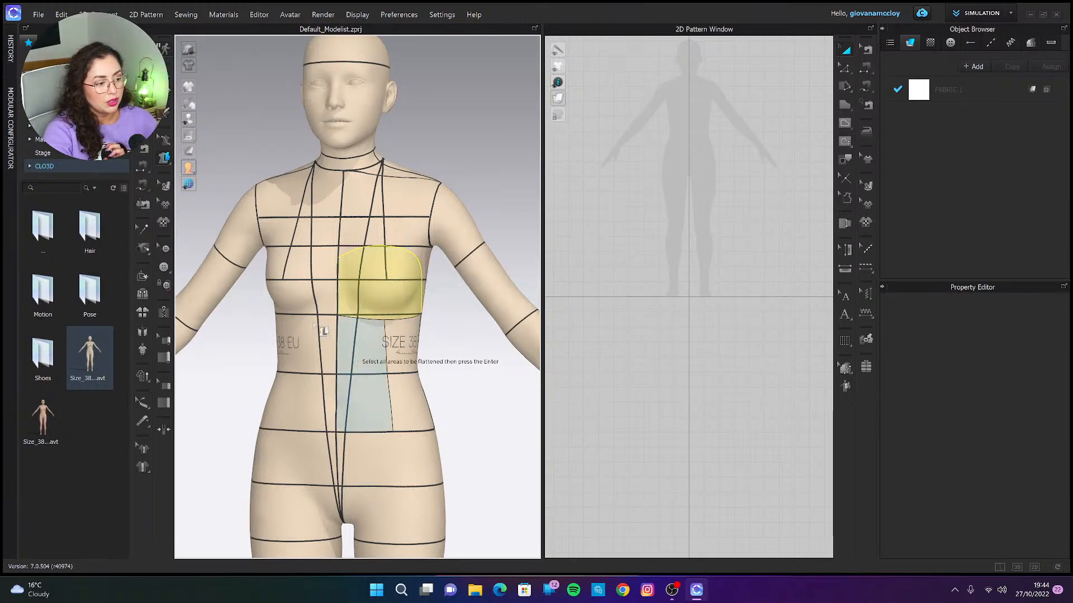
pyautogui.click(165, 160)
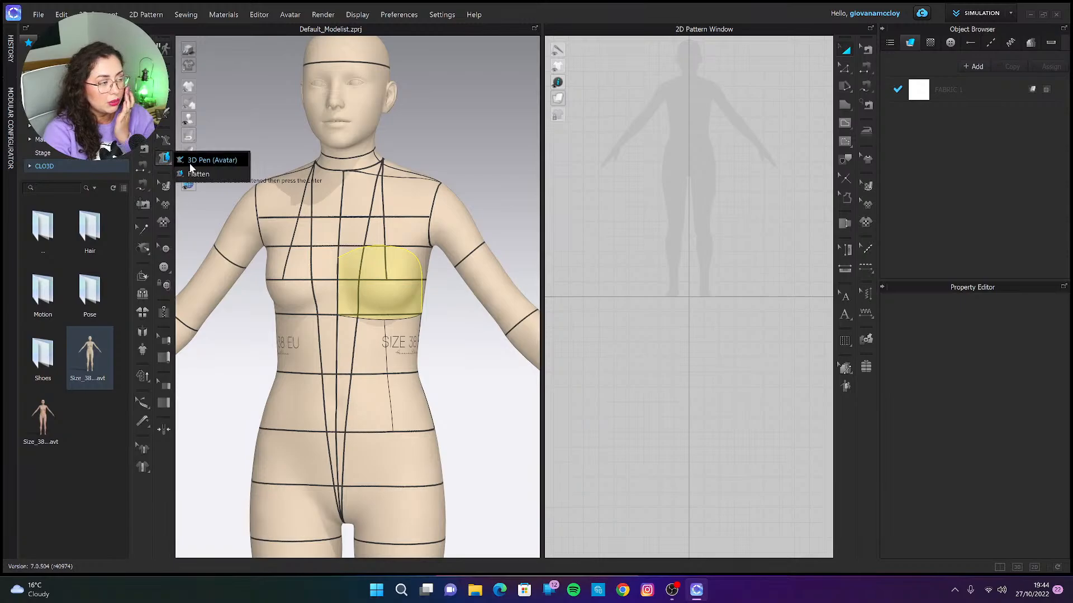
pyautogui.click(198, 174)
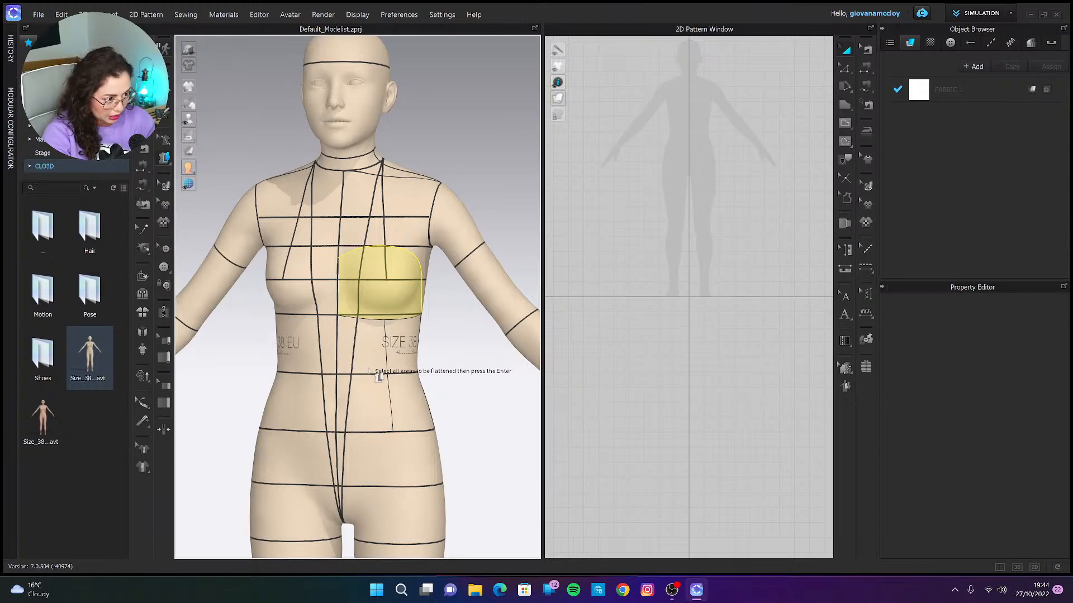
pyautogui.scroll(2, 378, 371)
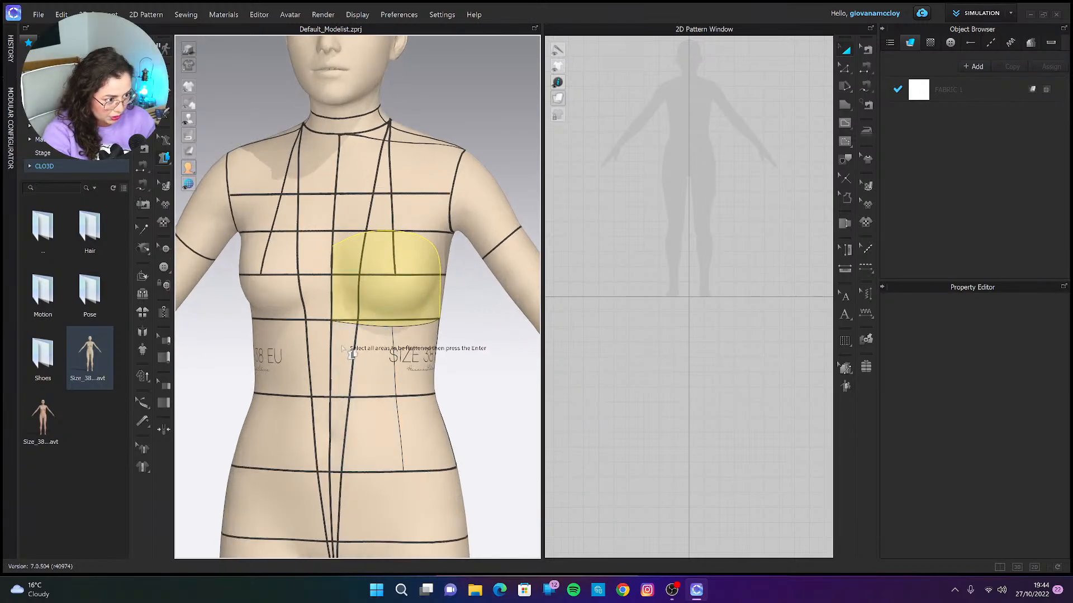
pyautogui.click(357, 358)
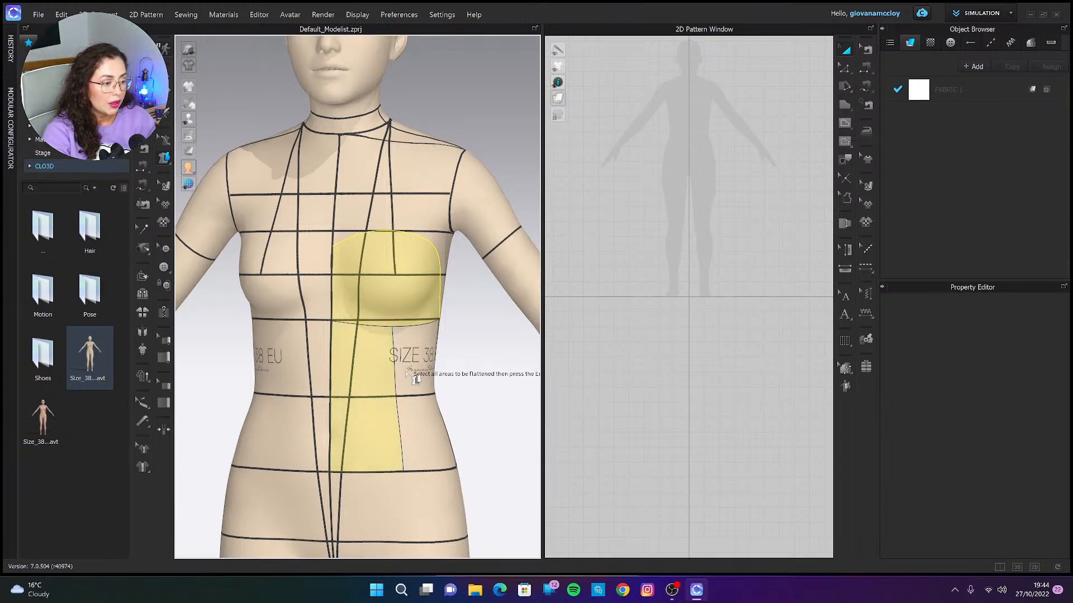
pyautogui.click(410, 377)
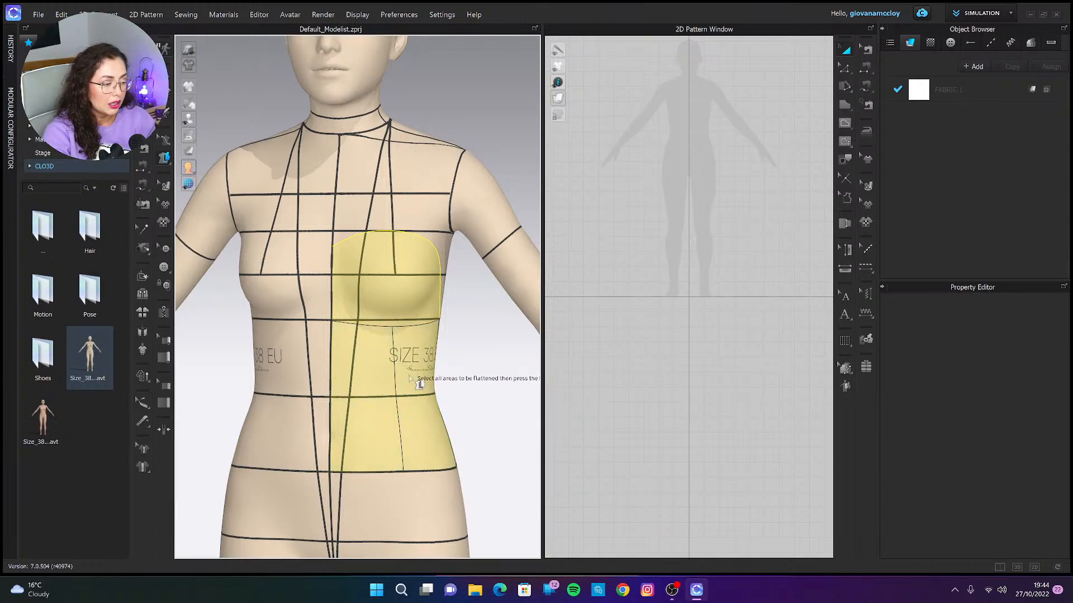
pyautogui.moveTo(484, 390); pyautogui.dragTo(403, 387, button='right')
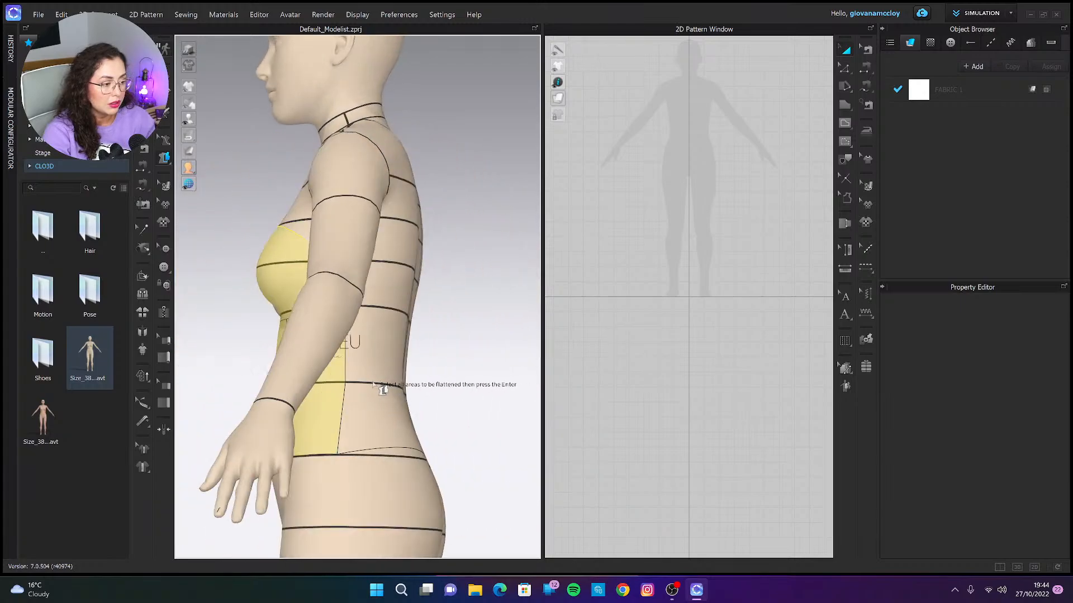
pyautogui.click(383, 386)
pyautogui.moveTo(384, 384); pyautogui.dragTo(432, 375, button='right')
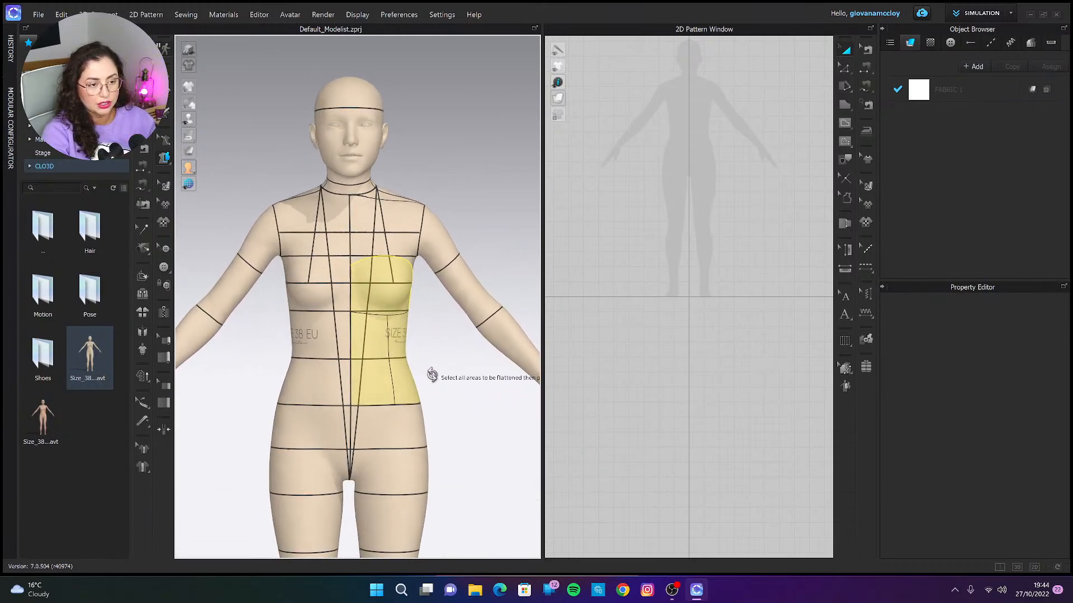
pyautogui.press('Return')
# Move the flattened back panel down so it sits clear of the cup pattern.
pyautogui.scroll(5, 699, 140)
pyautogui.scroll(-2, 723, 421)
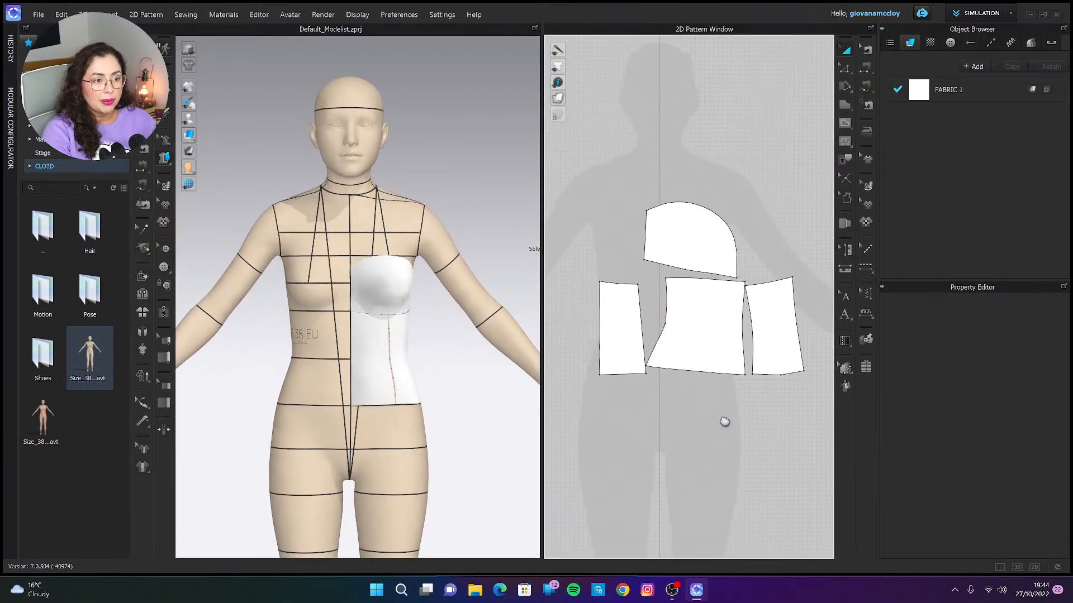
pyautogui.scroll(1, 666, 336)
pyautogui.scroll(-3, 668, 341)
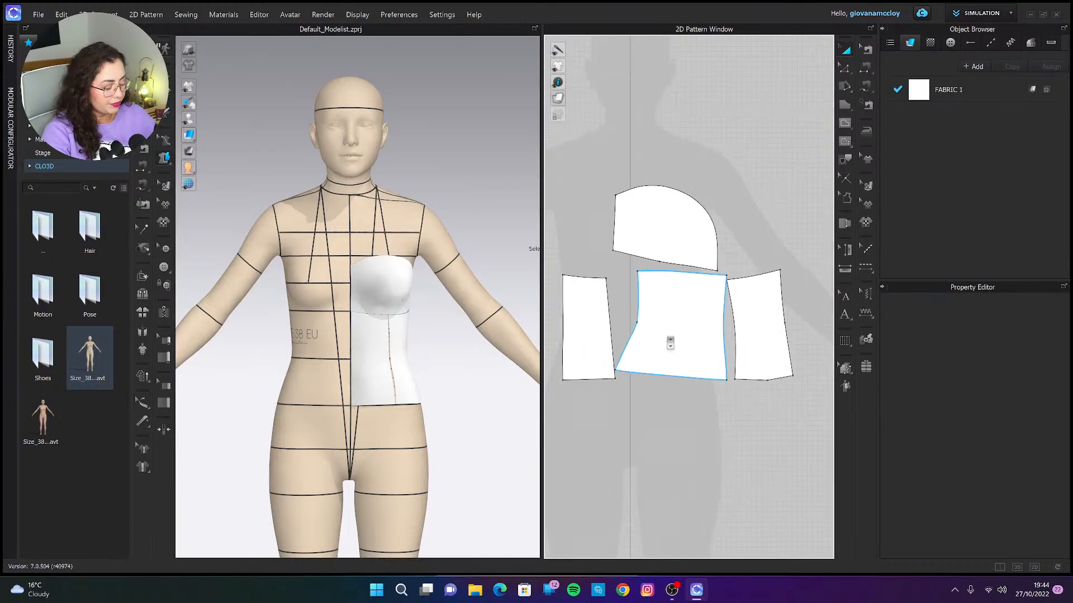
pyautogui.moveTo(672, 307); pyautogui.dragTo(675, 287)
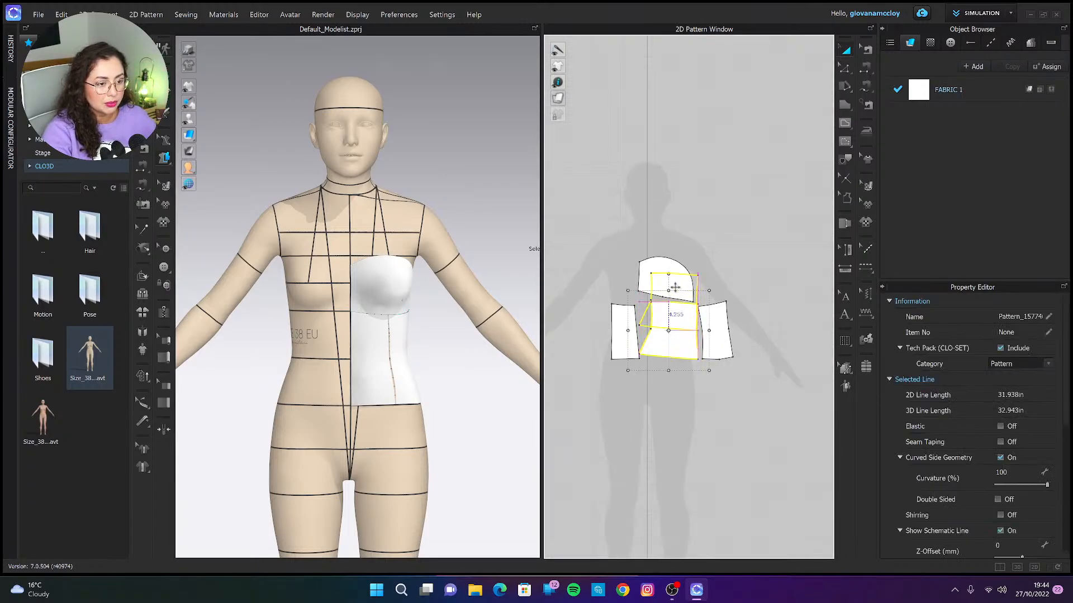
pyautogui.moveTo(676, 332); pyautogui.dragTo(676, 333)
pyautogui.click(685, 407)
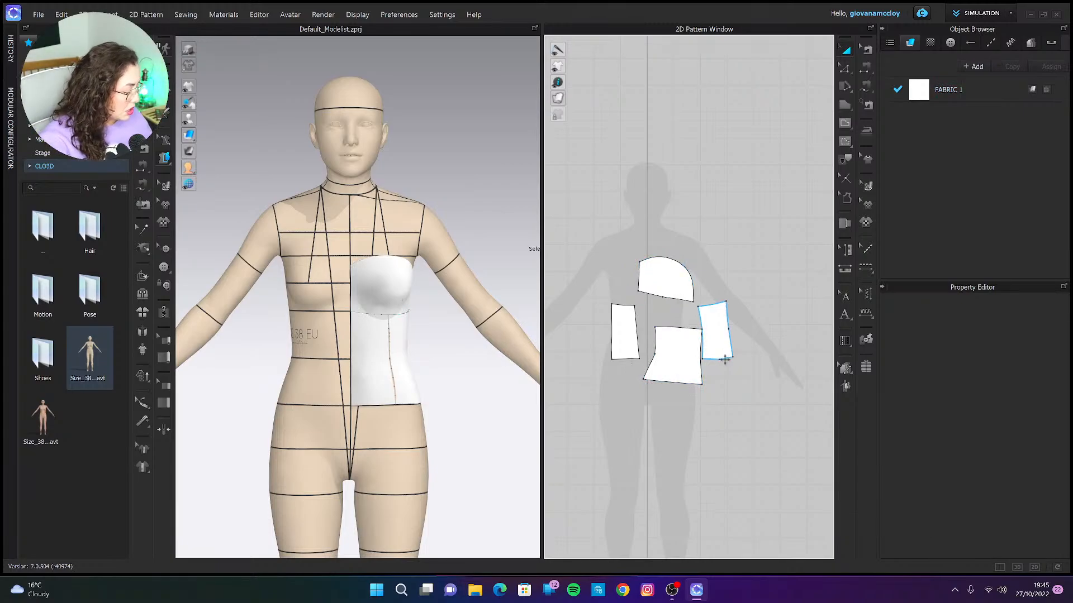
# Spread the patterns apart in the 2D view, with the cup above a row of the front, back and side panels.
pyautogui.moveTo(665, 277); pyautogui.dragTo(720, 241)
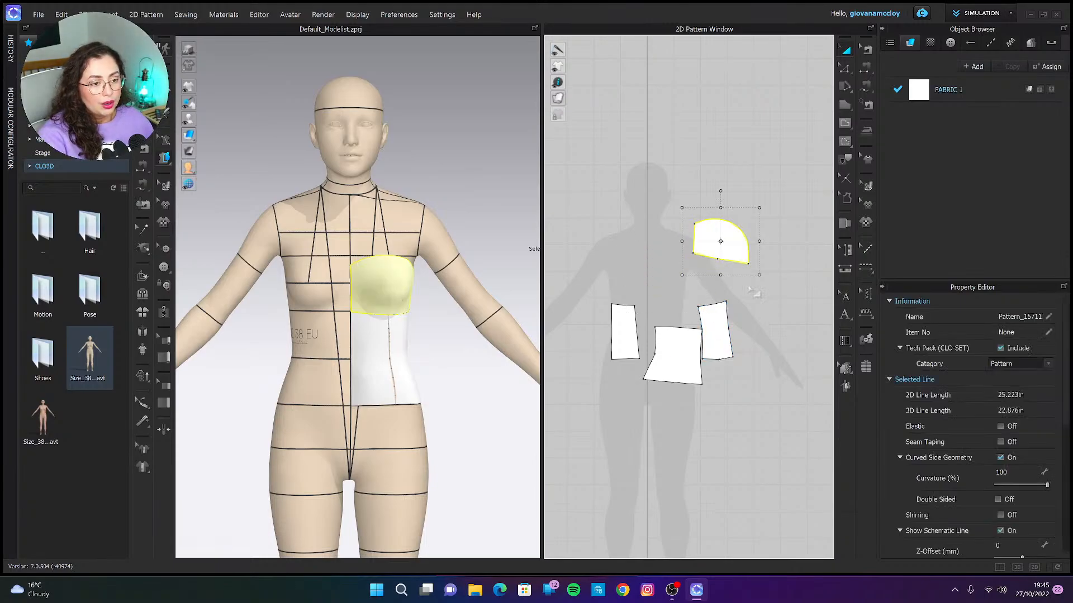
pyautogui.click(754, 292)
pyautogui.moveTo(716, 343); pyautogui.dragTo(751, 329)
pyautogui.moveTo(682, 363); pyautogui.dragTo(704, 325)
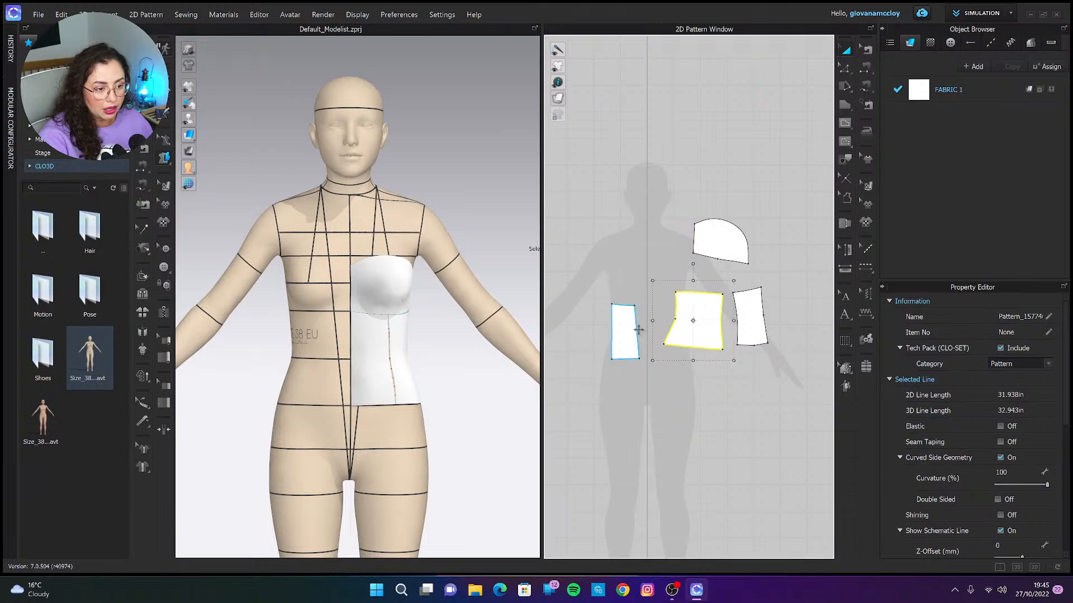
pyautogui.moveTo(630, 331); pyautogui.dragTo(652, 311)
pyautogui.click(493, 378)
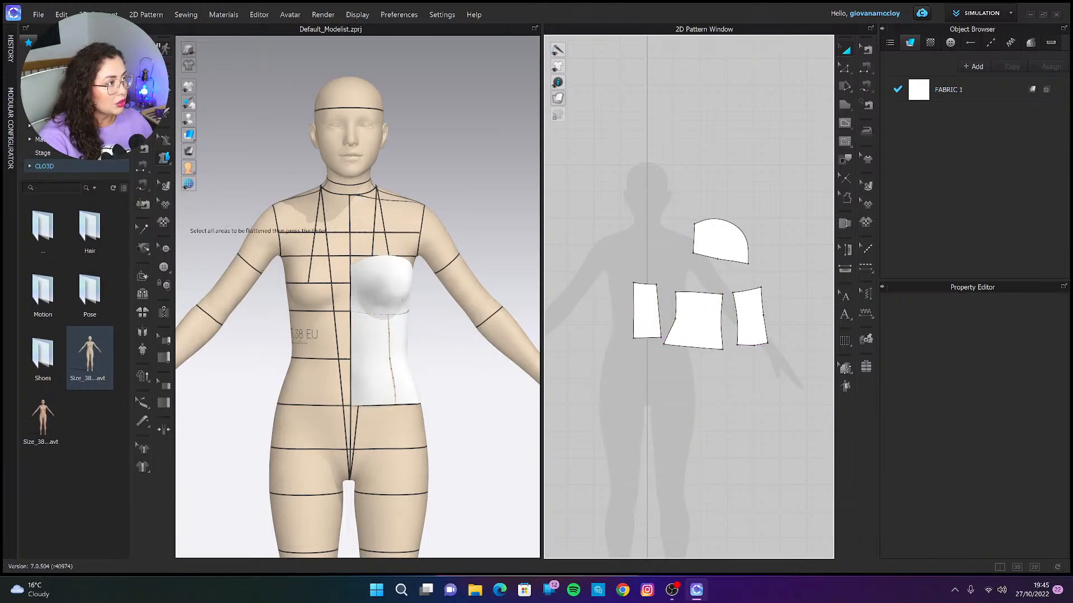
# Identify the front panel on the avatar and move its 2D pattern so the centre-front edge lies on the vertical centre line.
pyautogui.click(143, 68)
pyautogui.click(377, 348)
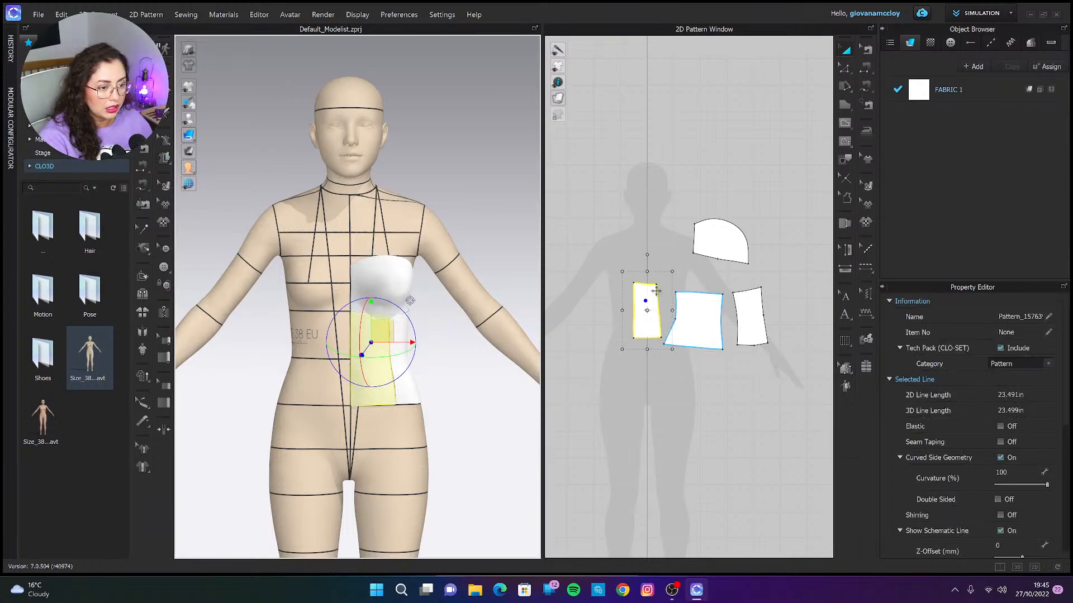
pyautogui.scroll(4, 642, 313)
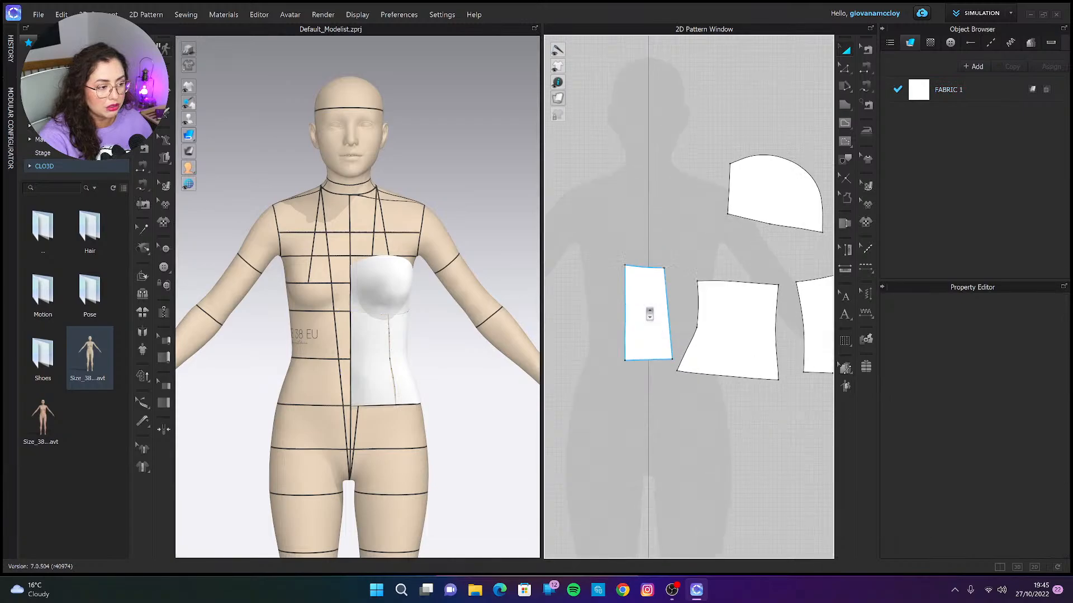
pyautogui.moveTo(635, 316); pyautogui.dragTo(669, 349)
pyautogui.click(779, 487)
pyautogui.moveTo(742, 469); pyautogui.dragTo(677, 447, button='middle')
# Move the back panel pattern out beyond the side panel, and place the side panel directly beside the front panel.
pyautogui.click(402, 343)
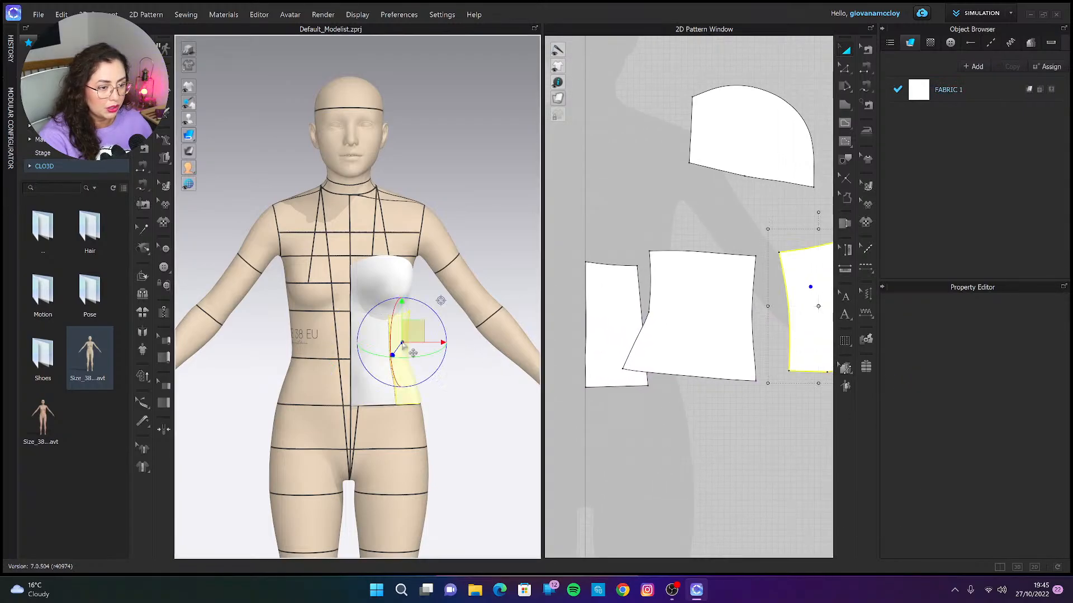
pyautogui.scroll(-4, 690, 391)
pyautogui.moveTo(689, 391); pyautogui.dragTo(618, 413, button='middle')
pyautogui.moveTo(651, 366); pyautogui.dragTo(815, 361)
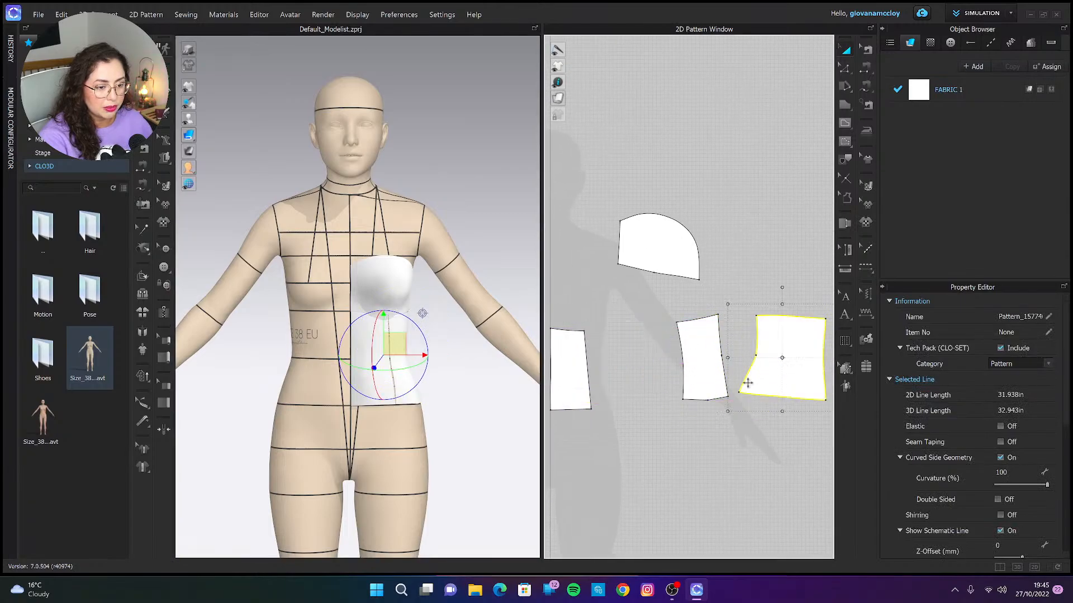
pyautogui.moveTo(702, 363); pyautogui.dragTo(620, 371)
pyautogui.click(427, 380)
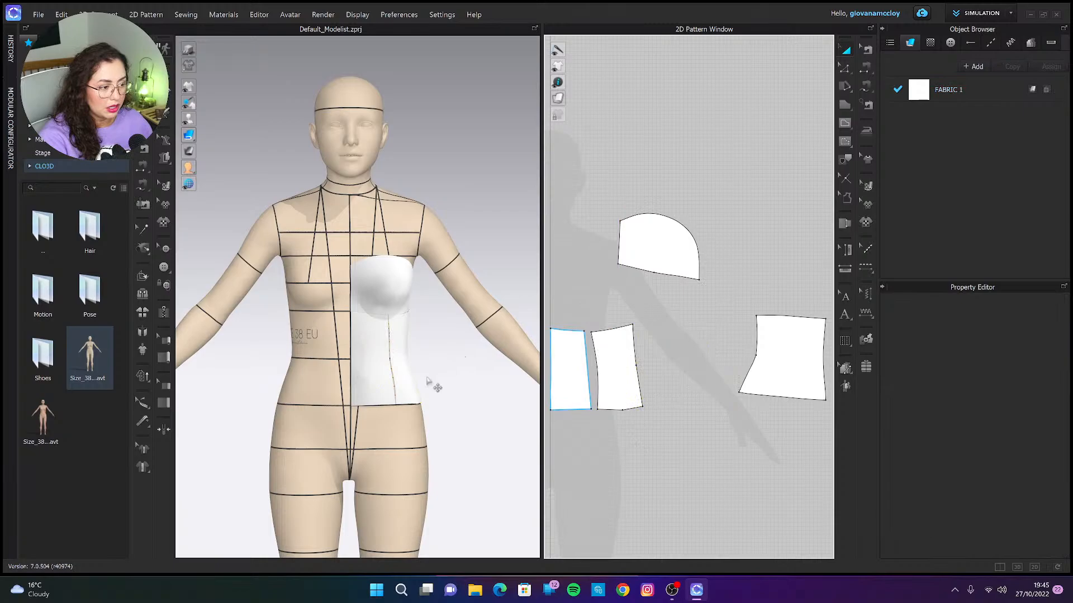
# Check the panel order on the avatar and place the back panel beyond the side panel with a small gap.
pyautogui.click(399, 402)
pyautogui.click(696, 462)
pyautogui.moveTo(806, 339); pyautogui.dragTo(709, 353)
pyautogui.moveTo(369, 403); pyautogui.dragTo(308, 402, button='right')
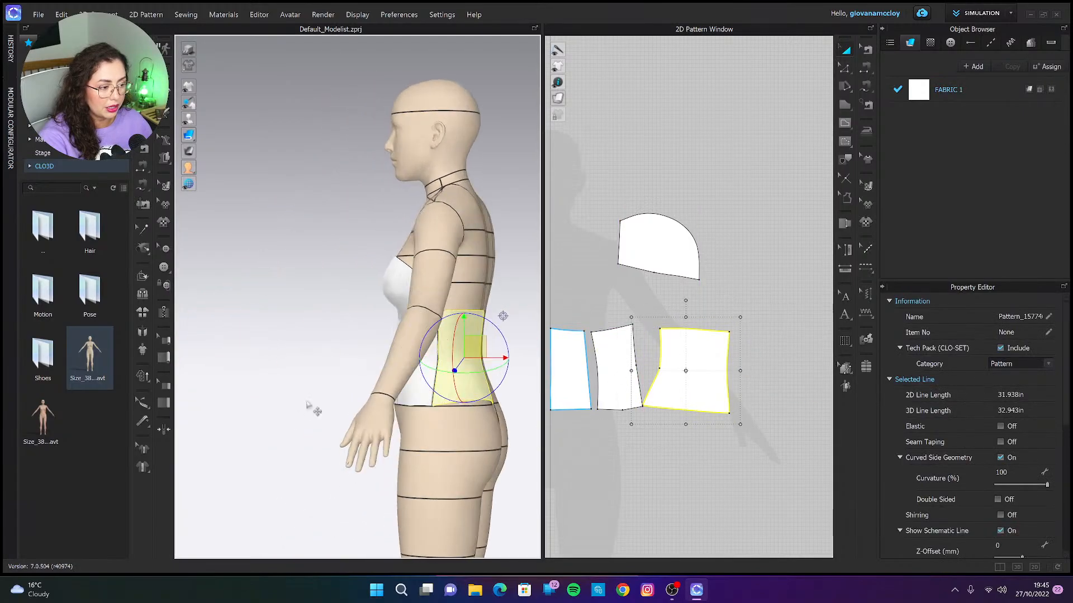
pyautogui.click(608, 481)
pyautogui.click(437, 396)
pyautogui.click(617, 425)
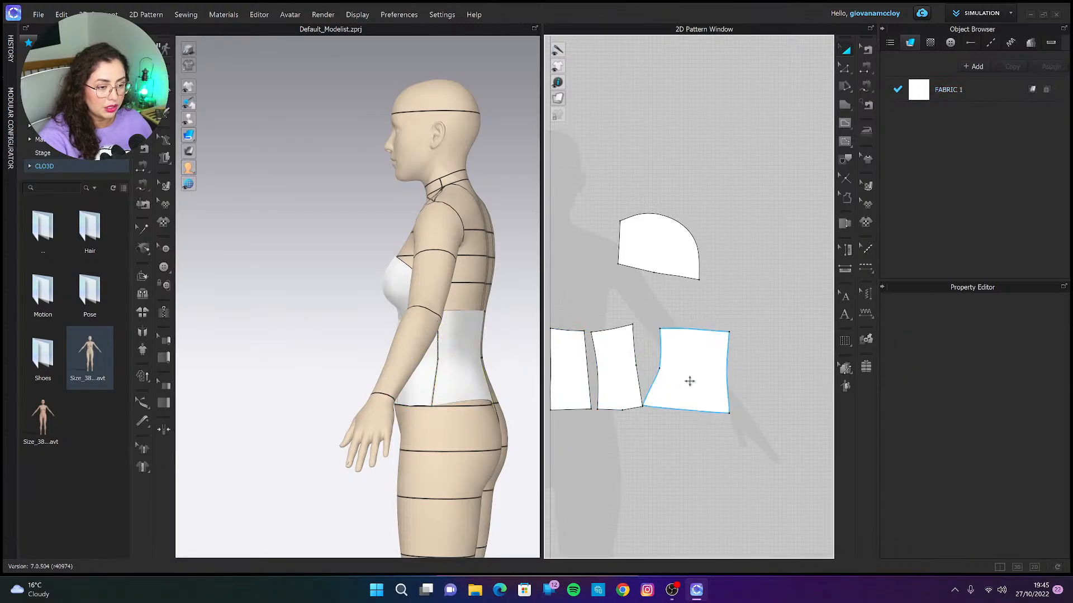
pyautogui.moveTo(689, 381); pyautogui.dragTo(705, 380)
pyautogui.click(655, 383)
pyautogui.scroll(-3, 662, 386)
pyautogui.moveTo(662, 385); pyautogui.dragTo(677, 396, button='middle')
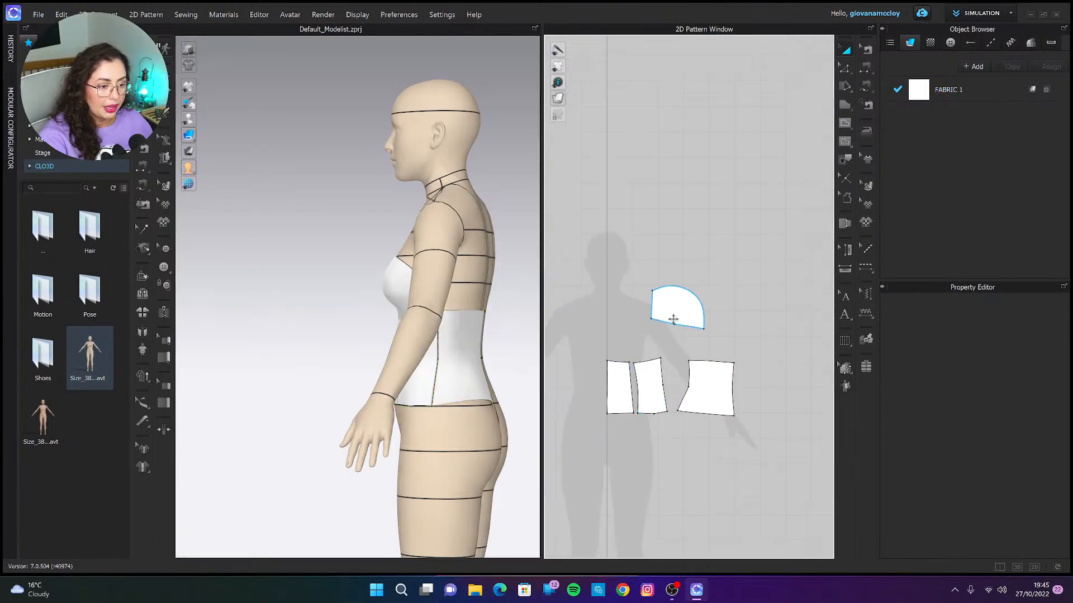
# Place the cup pattern above the front and side panels with its centre-front edge on the vertical centre line.
pyautogui.moveTo(674, 319); pyautogui.dragTo(643, 334)
pyautogui.rightClick(632, 354)
pyautogui.moveTo(455, 304); pyautogui.dragTo(491, 296, button='right')
pyautogui.click(640, 329)
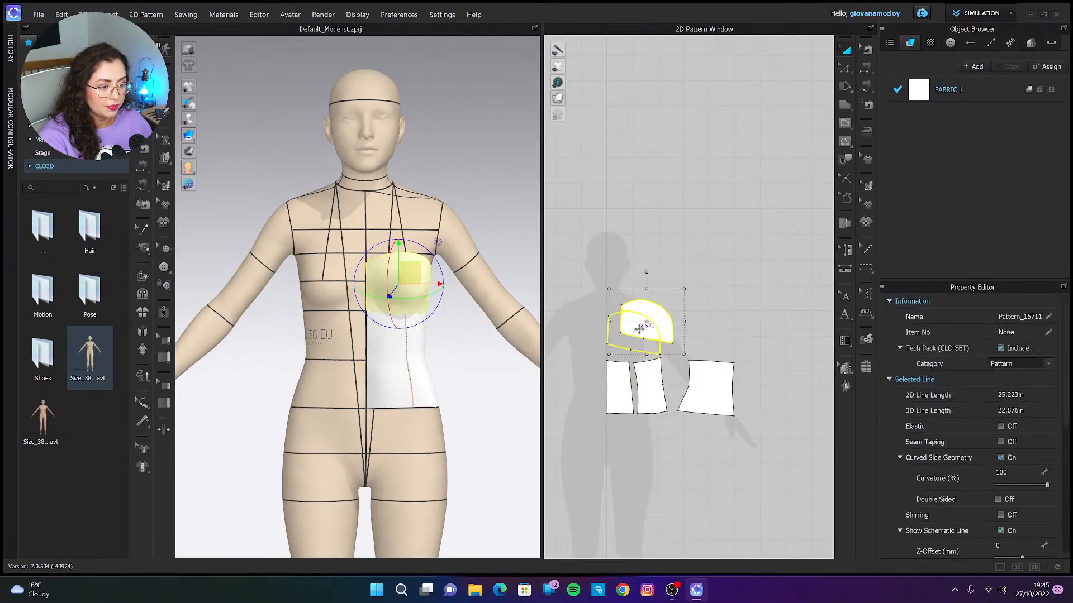
pyautogui.moveTo(639, 329); pyautogui.dragTo(639, 323)
pyautogui.click(695, 282)
pyautogui.click(635, 322)
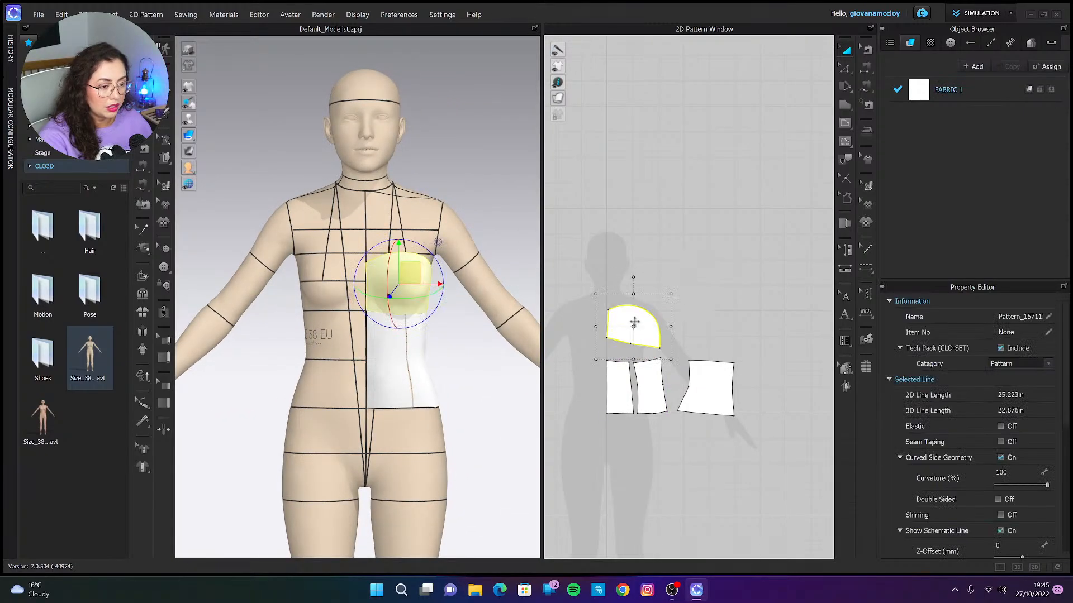
pyautogui.scroll(5, 606, 330)
pyautogui.click(622, 246)
pyautogui.moveTo(630, 319); pyautogui.dragTo(634, 349)
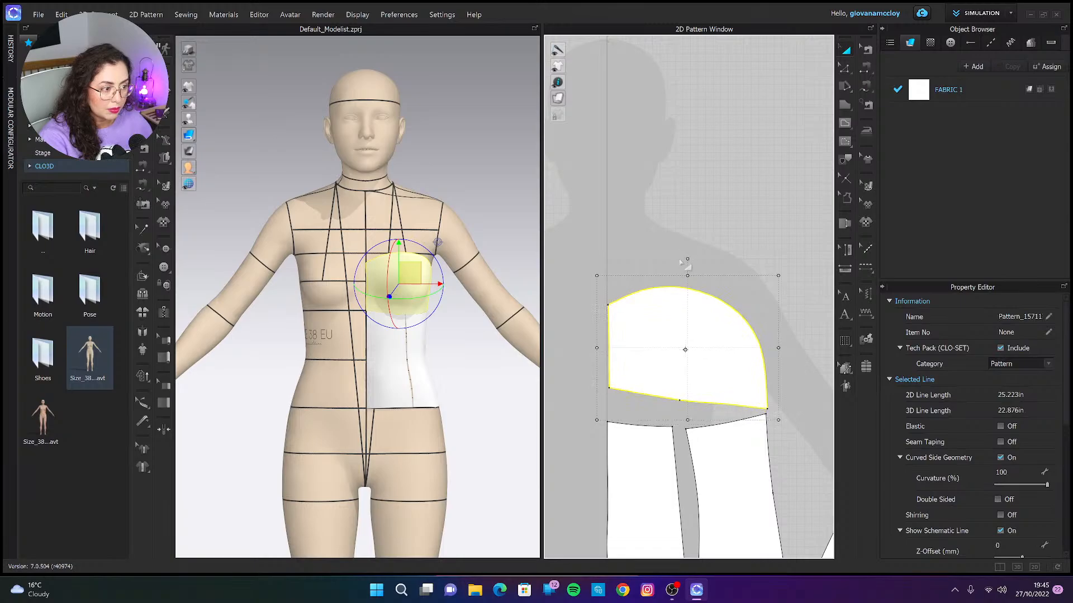
# Nudge the cup pattern slightly upward along the centre line, away from the lower panels.
pyautogui.click(705, 221)
pyautogui.scroll(3, 660, 355)
pyautogui.moveTo(642, 367); pyautogui.dragTo(642, 343)
pyautogui.click(713, 149)
pyautogui.click(678, 328)
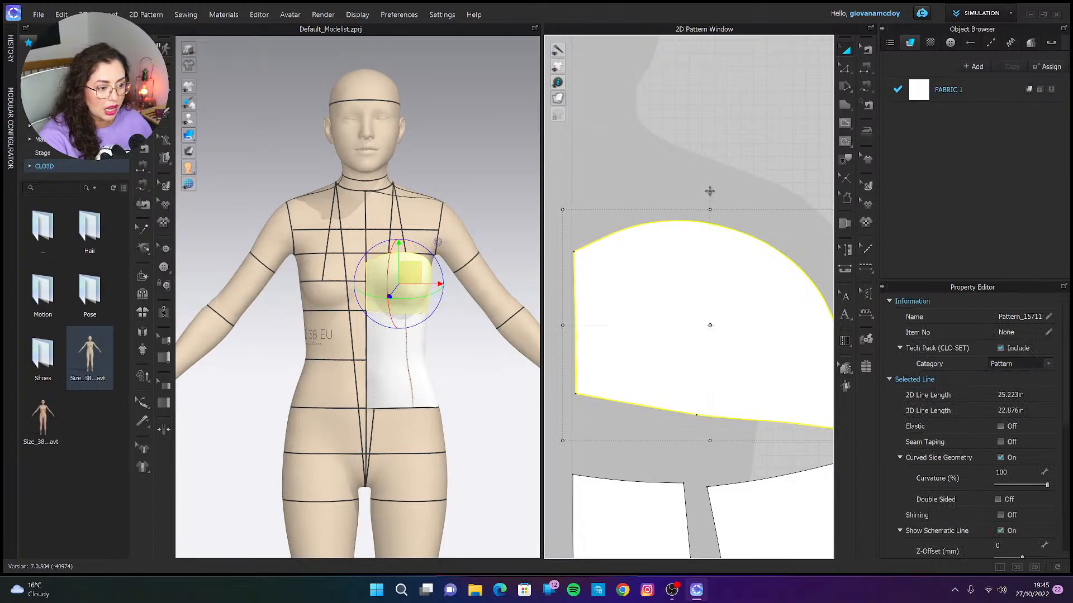
pyautogui.click(709, 191)
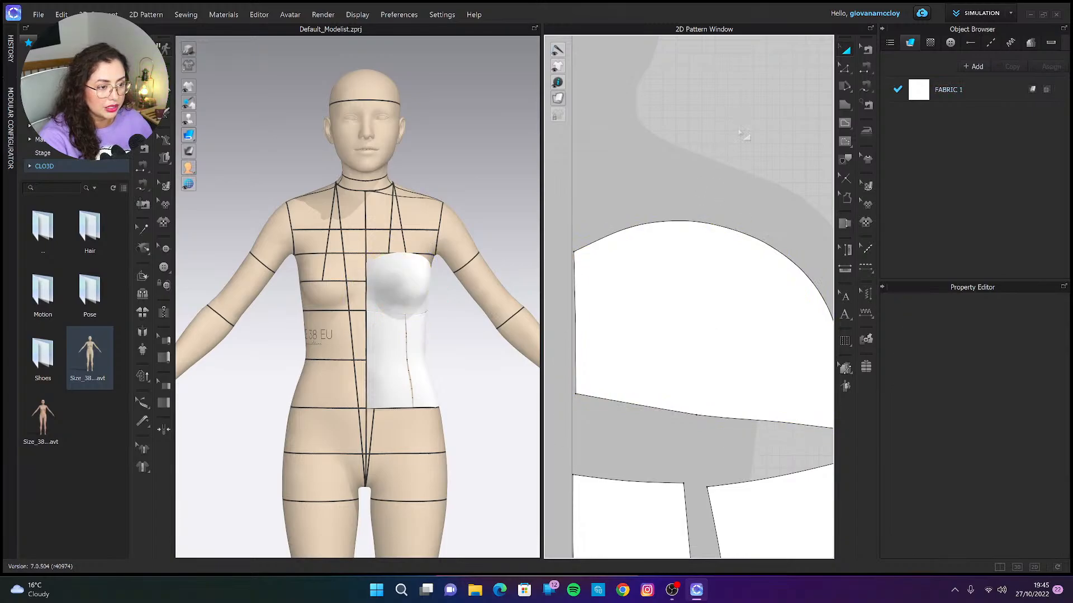
# Apply Smooth Curve to the centre-front edge of the front panel pattern.
pyautogui.scroll(-3, 693, 288)
pyautogui.moveTo(723, 383); pyautogui.dragTo(677, 380, button='right')
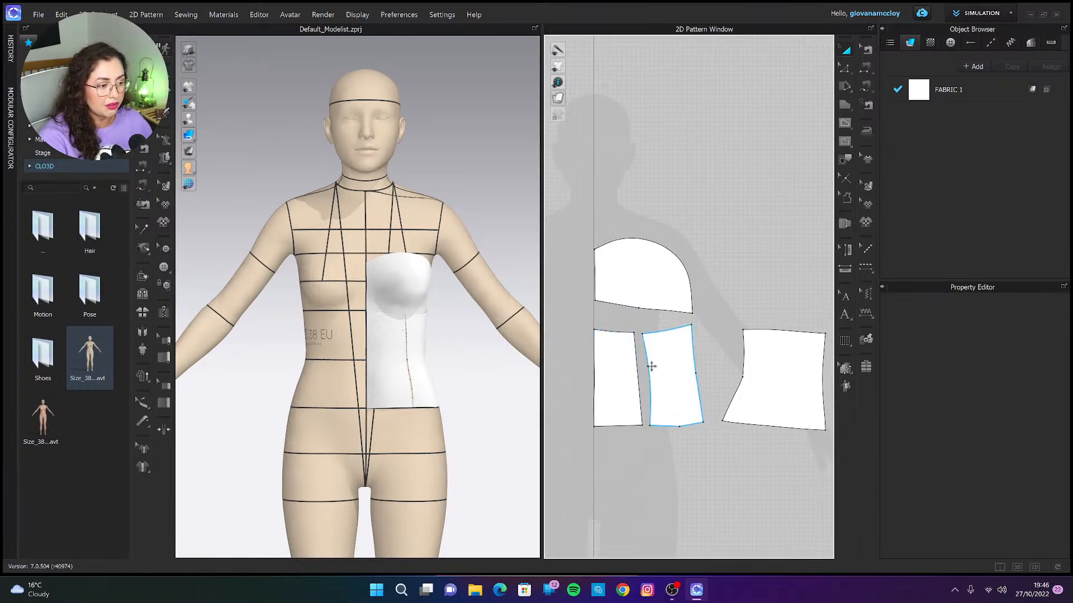
pyautogui.scroll(5, 642, 358)
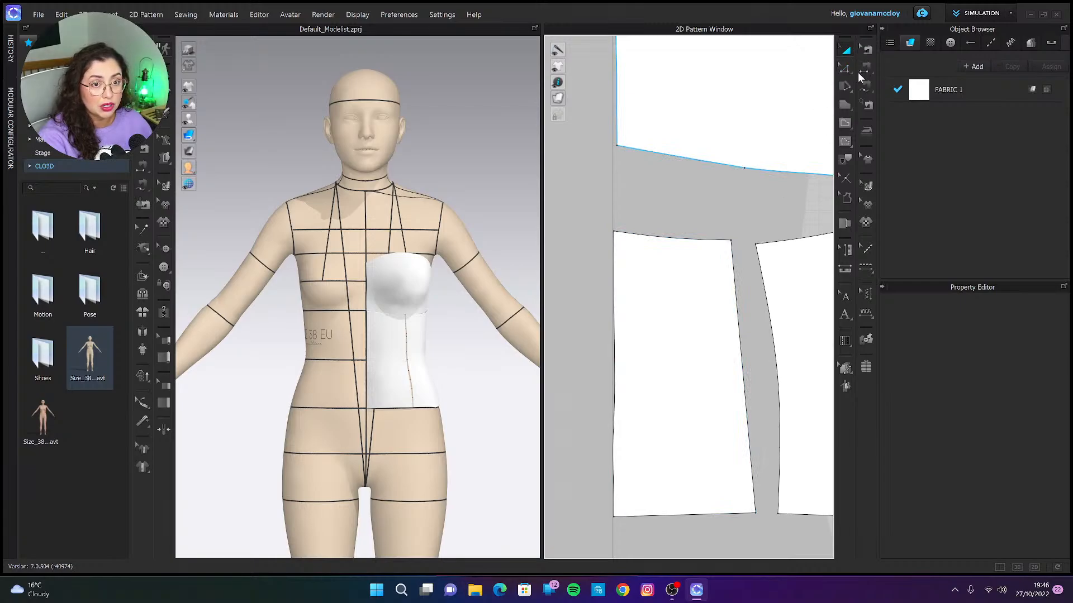
pyautogui.click(838, 63)
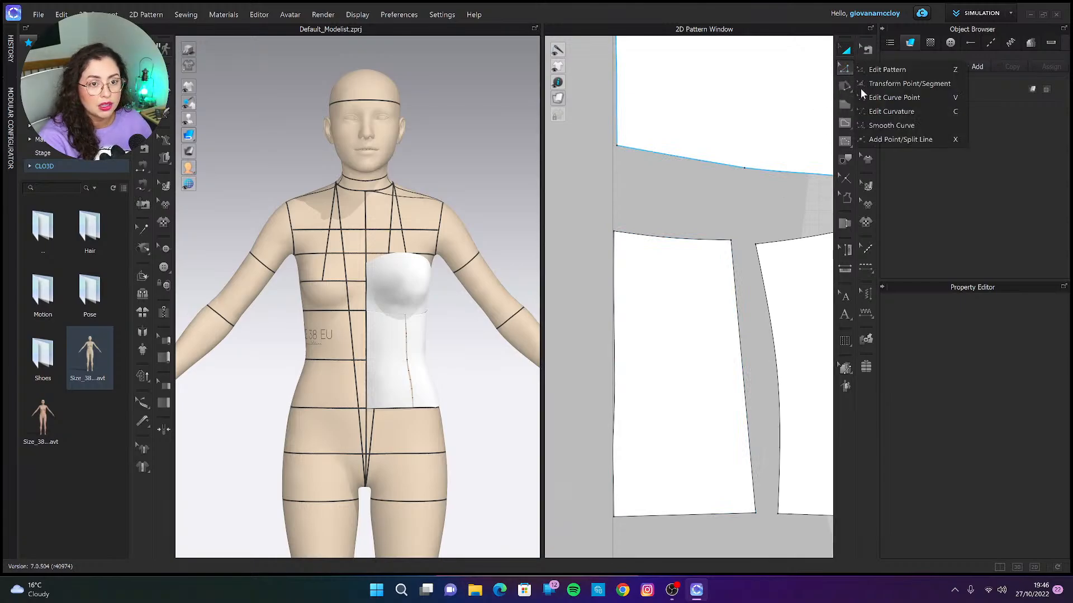
pyautogui.click(892, 125)
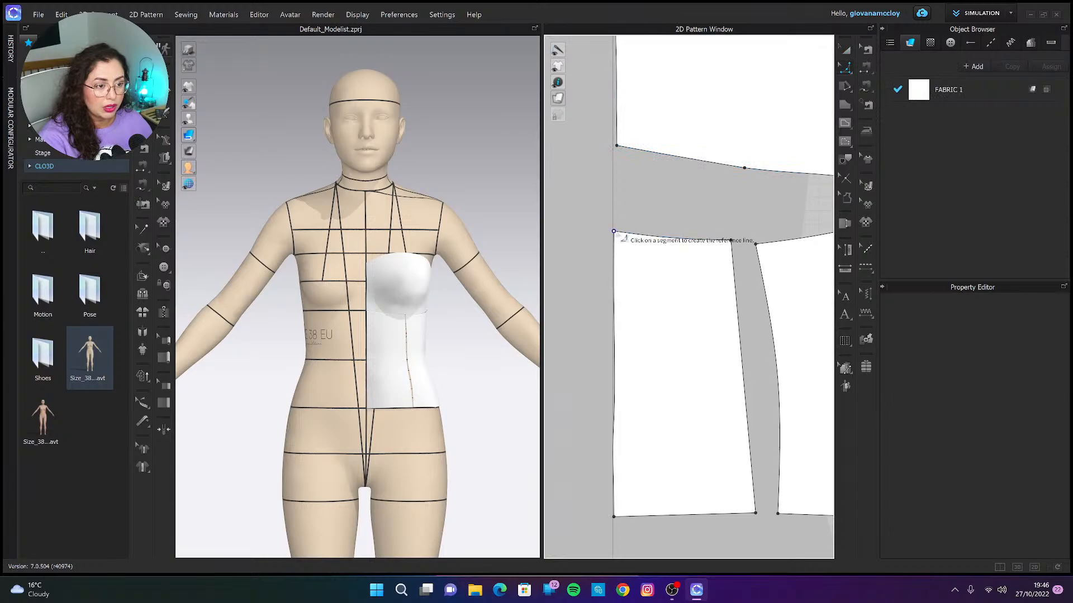
pyautogui.click(614, 456)
pyautogui.scroll(-2, 749, 298)
pyautogui.moveTo(748, 297); pyautogui.dragTo(632, 294, button='right')
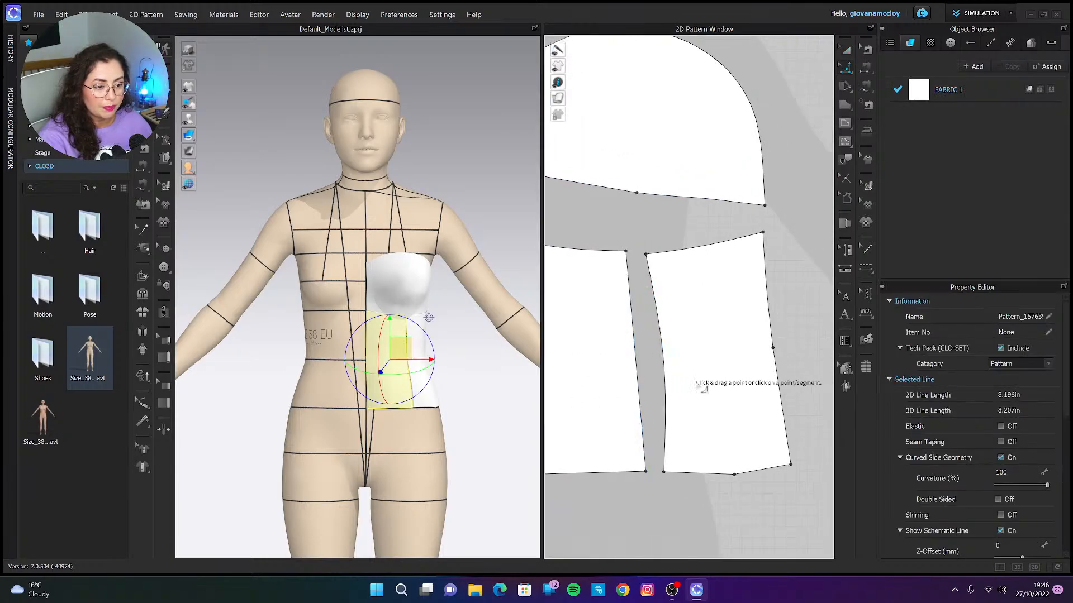
pyautogui.moveTo(469, 468); pyautogui.dragTo(471, 443, button='right')
pyautogui.scroll(-5, 734, 426)
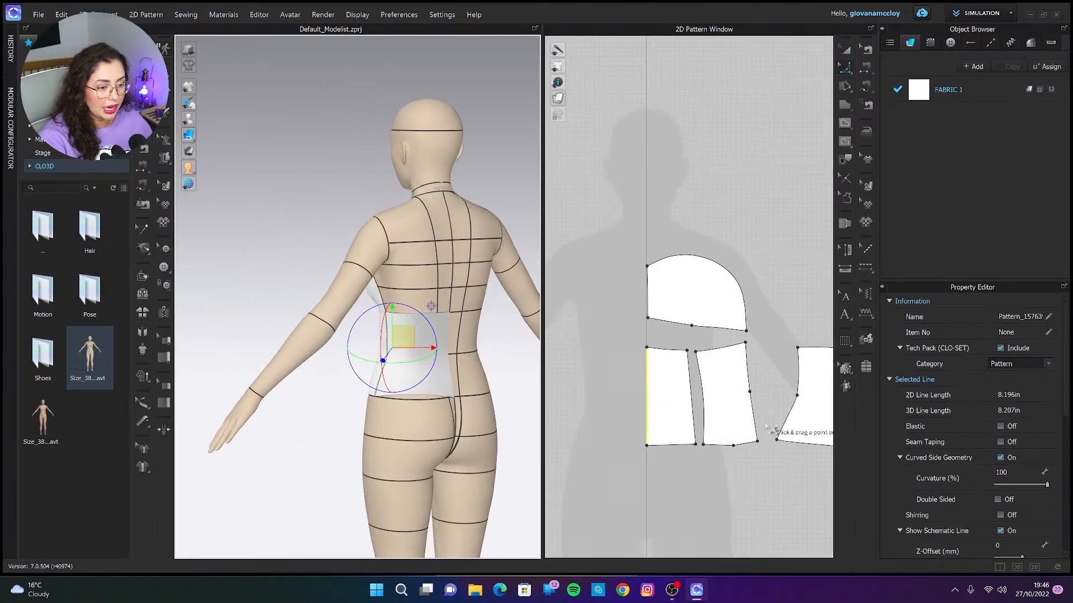
# Move the back panel pattern closer to the side panel and rotate it slightly so it sits level.
pyautogui.moveTo(733, 426); pyautogui.dragTo(605, 424, button='middle')
pyautogui.moveTo(769, 360); pyautogui.dragTo(709, 351, button='middle')
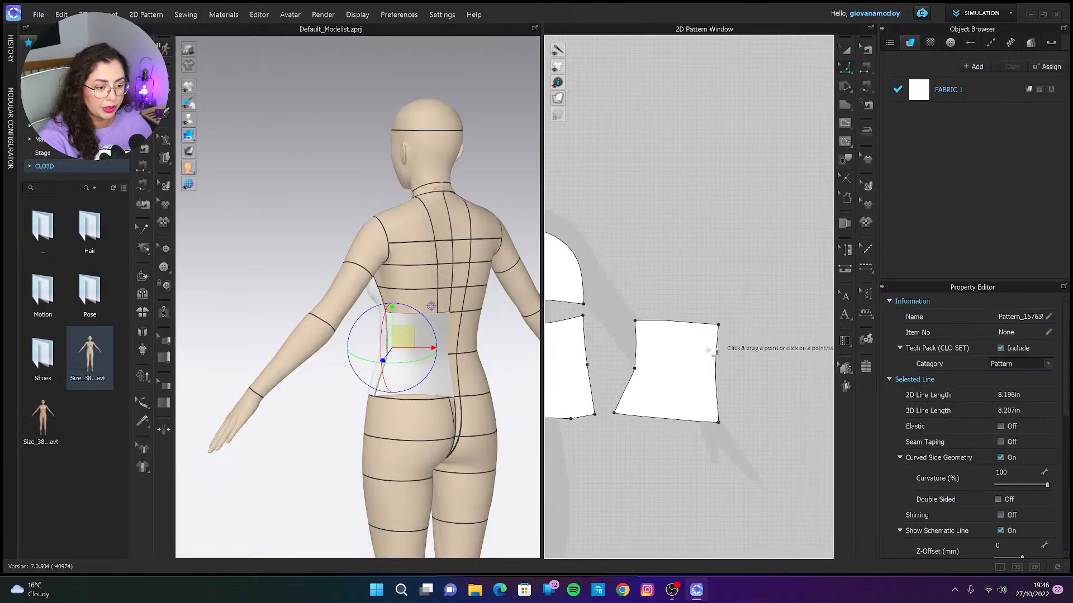
pyautogui.moveTo(685, 350)
pyautogui.mouseDown()
pyautogui.moveTo(677, 338)
pyautogui.moveTo(670, 350)
pyautogui.mouseUp()
pyautogui.click(803, 426)
pyautogui.click(701, 369)
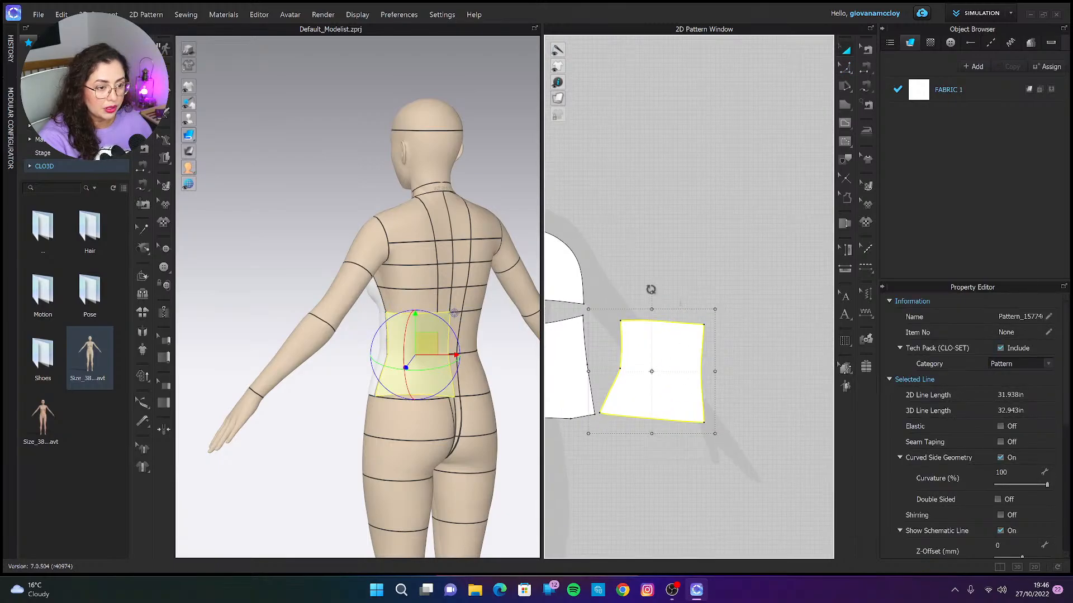
pyautogui.moveTo(644, 292); pyautogui.dragTo(647, 292)
pyautogui.click(778, 451)
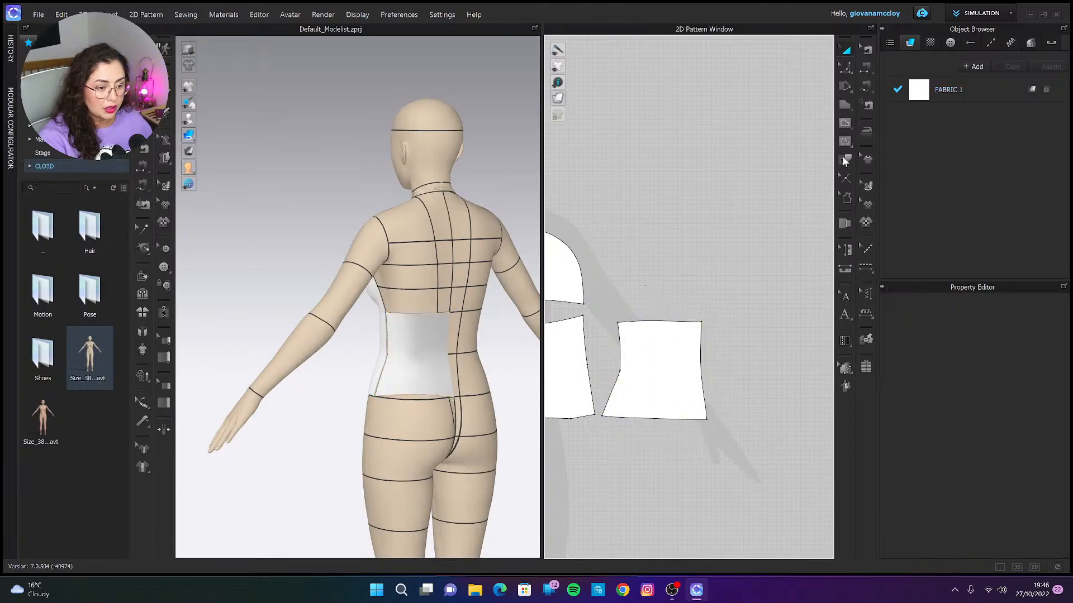
# Straighten the centre-back edge of the back panel pattern.
pyautogui.click(845, 68)
pyautogui.click(877, 125)
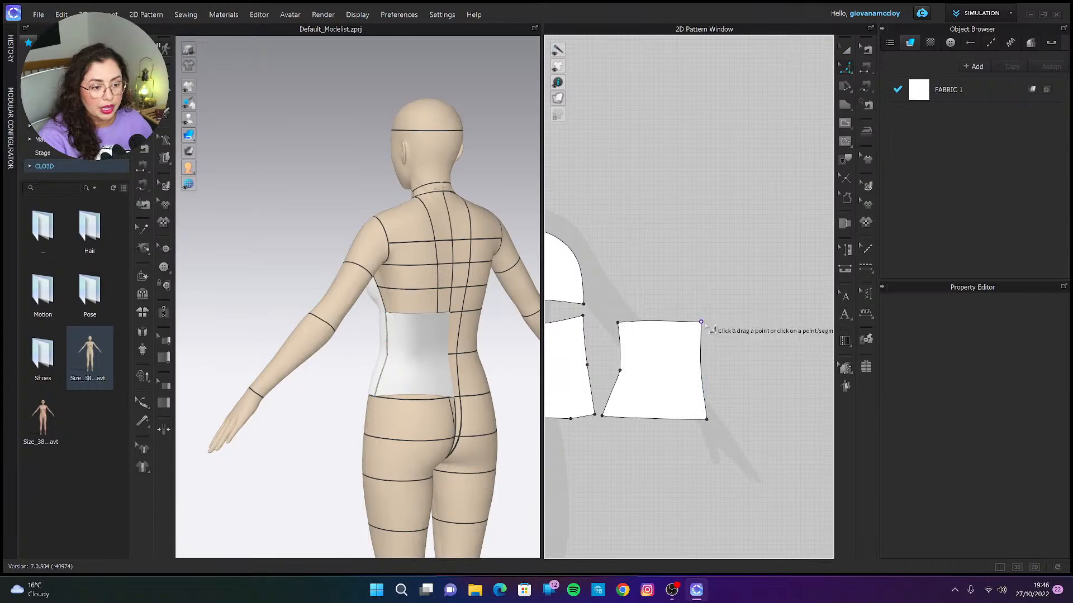
pyautogui.click(706, 401)
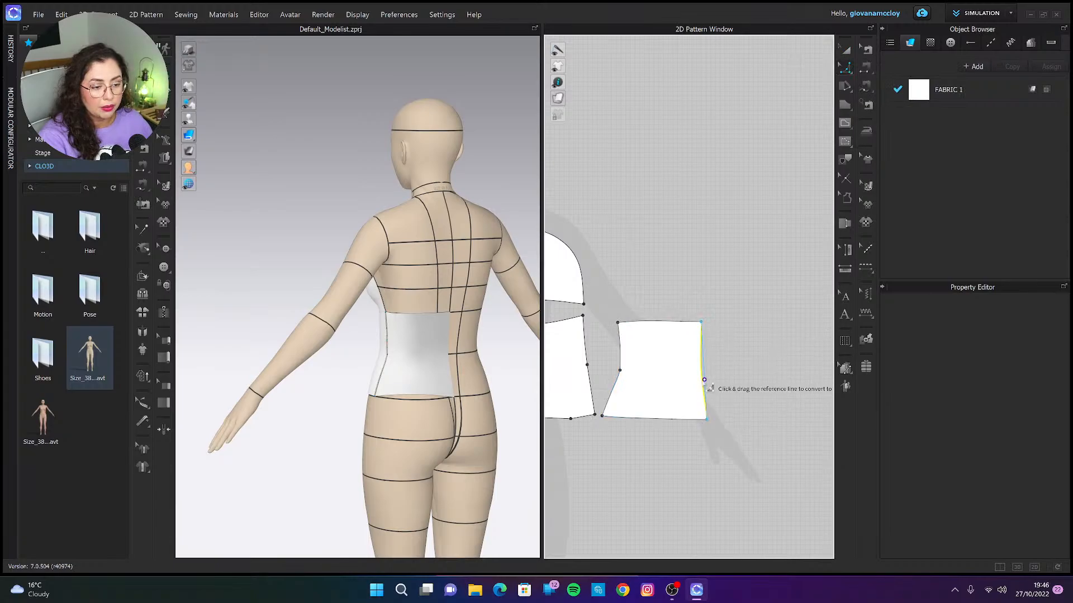
pyautogui.click(704, 380)
pyautogui.click(848, 52)
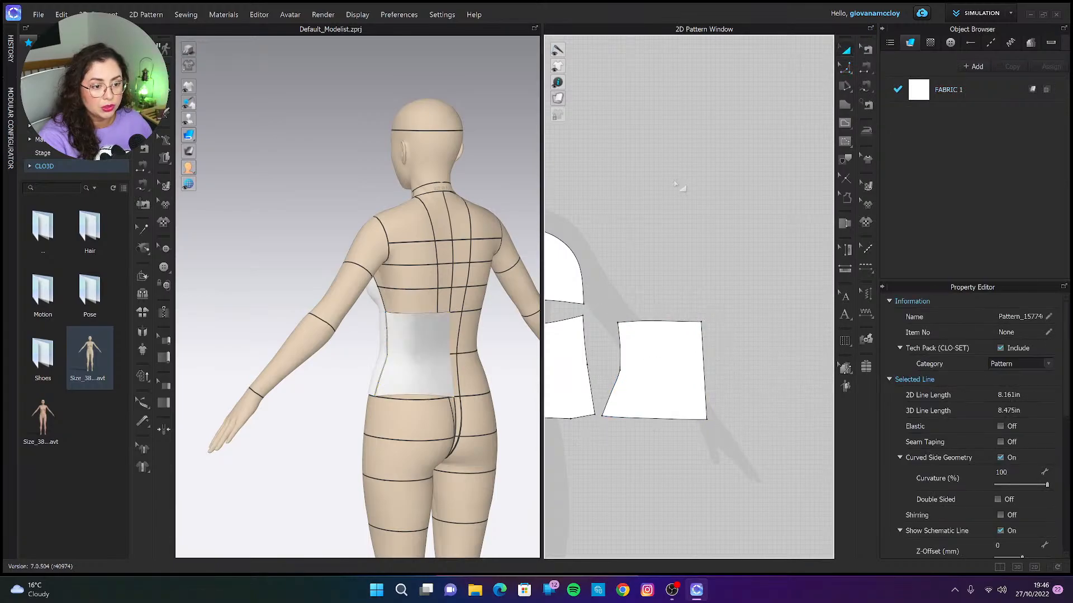
# Examine the cup, front and side panels on the avatar's front and compare them with the 2D pattern layout.
pyautogui.press('space')
pyautogui.hotkey('ctrl', 'z')
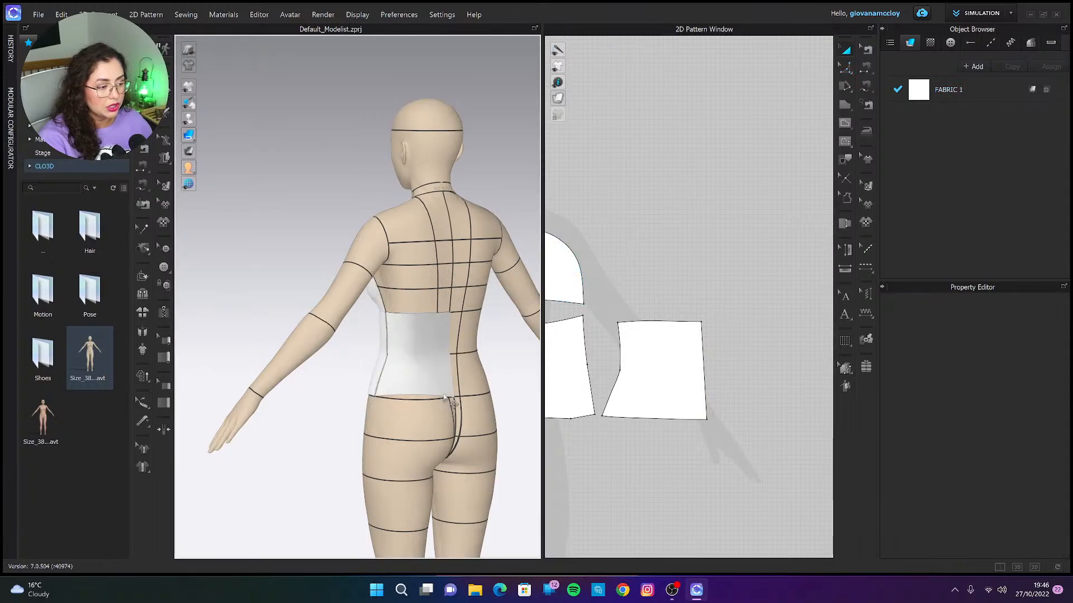
pyautogui.scroll(3, 451, 389)
pyautogui.moveTo(451, 393); pyautogui.dragTo(546, 407, button='right')
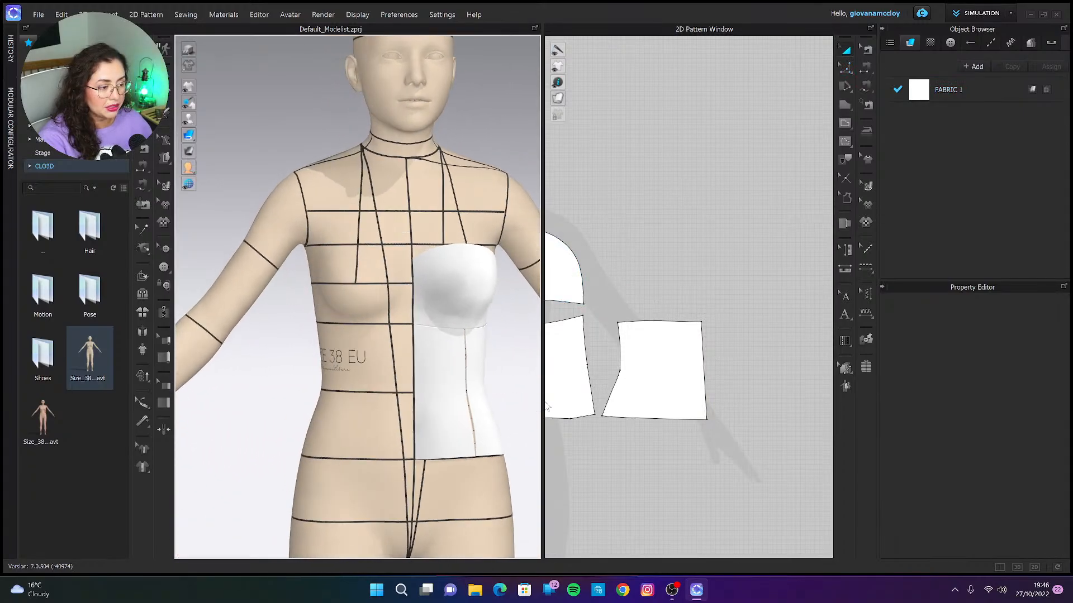
pyautogui.scroll(-6, 648, 291)
pyautogui.moveTo(648, 291); pyautogui.dragTo(695, 298, button='middle')
pyautogui.scroll(5, 635, 334)
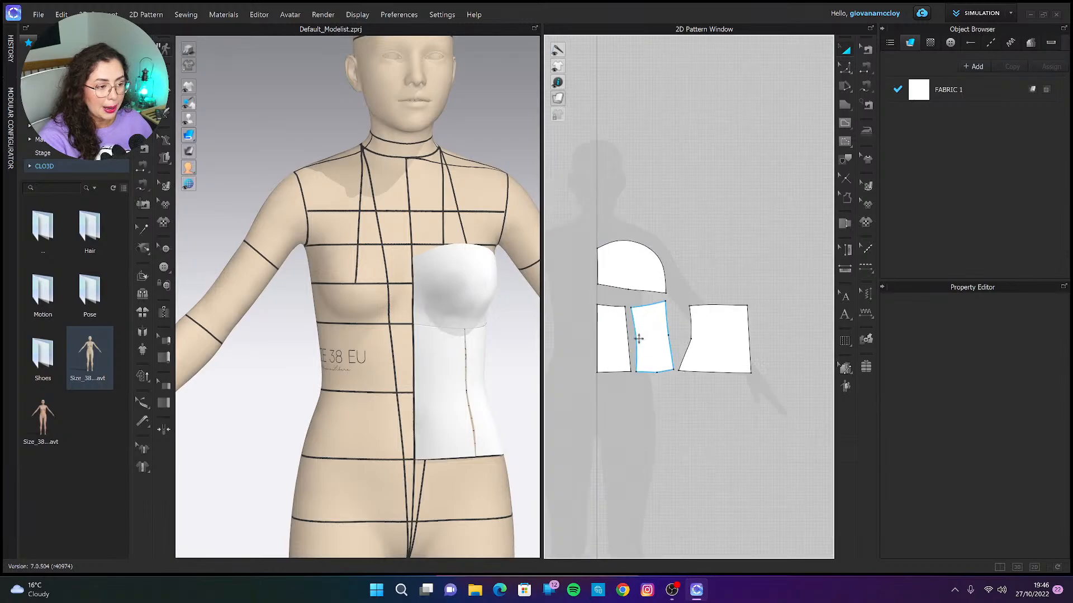
pyautogui.moveTo(479, 365); pyautogui.dragTo(438, 371, button='middle')
pyautogui.moveTo(438, 371); pyautogui.dragTo(430, 370, button='right')
pyautogui.scroll(5, 704, 341)
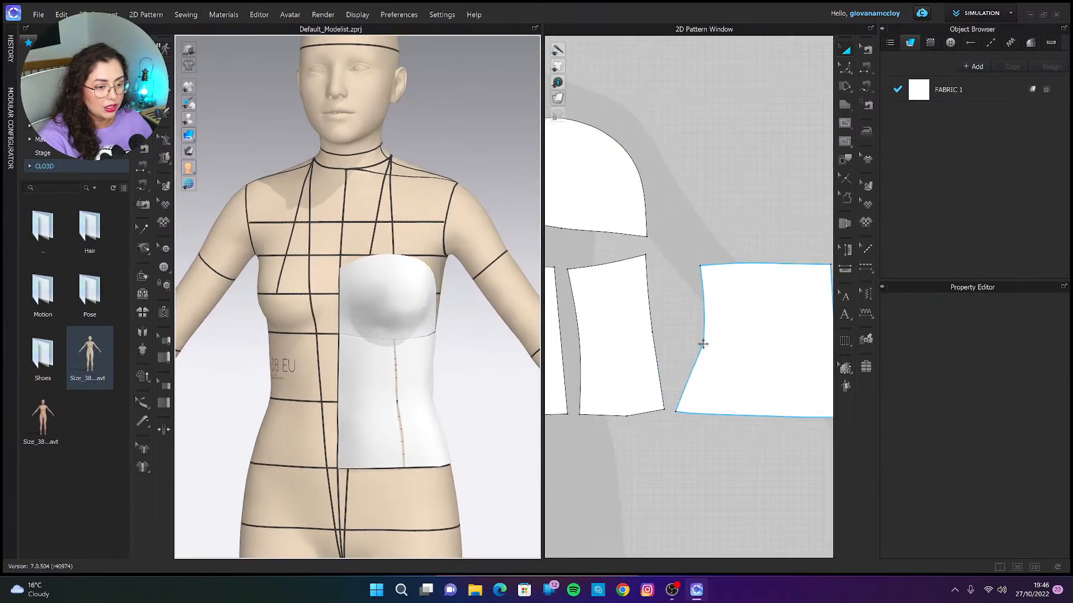
pyautogui.scroll(-4, 633, 353)
pyautogui.moveTo(633, 353); pyautogui.dragTo(689, 369, button='middle')
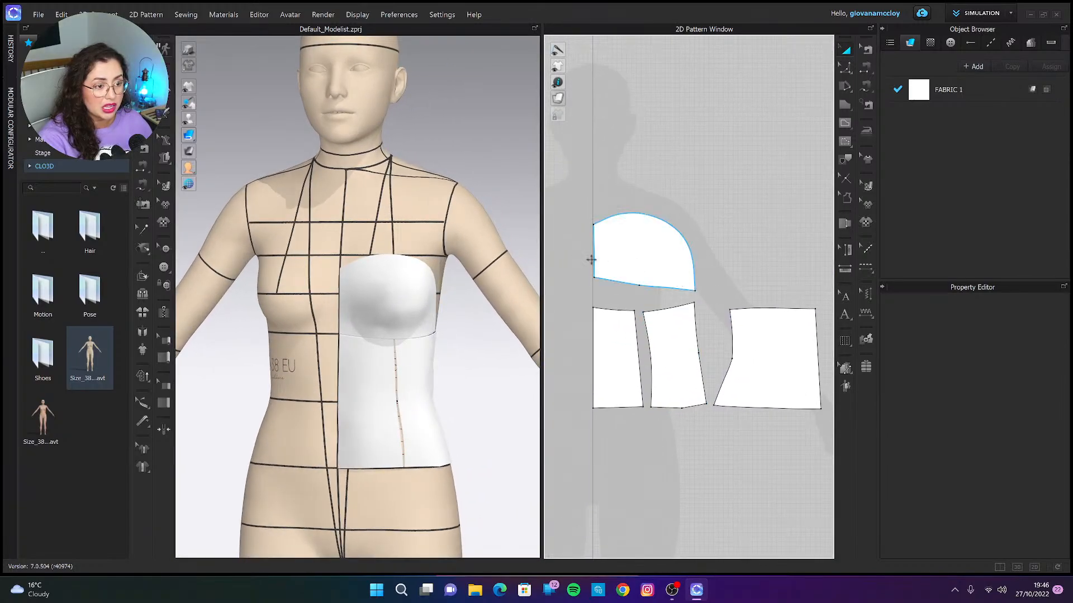
# Try to unfold the cup pattern along its centre-front edge with Unfold Symmetric Editing (with Sewing).
pyautogui.rightClick(596, 255)
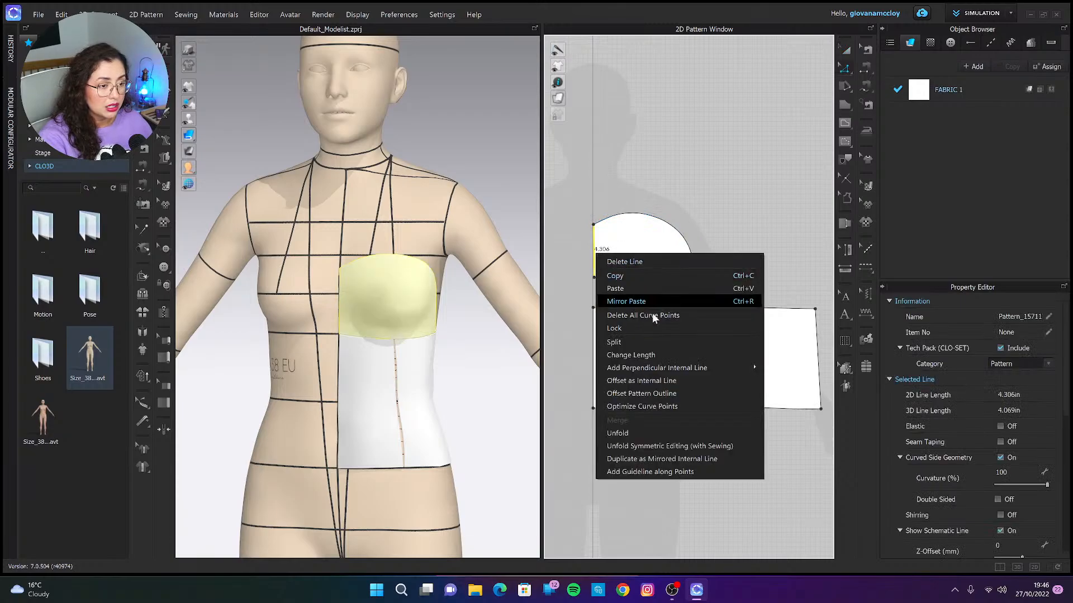
pyautogui.click(700, 447)
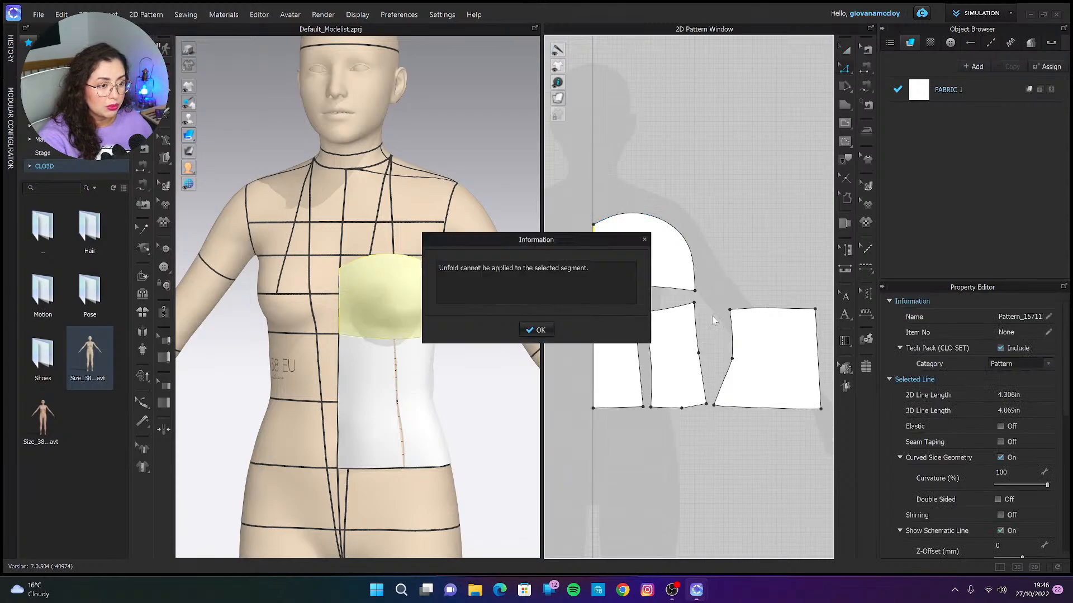
pyautogui.click(539, 330)
pyautogui.scroll(6, 720, 220)
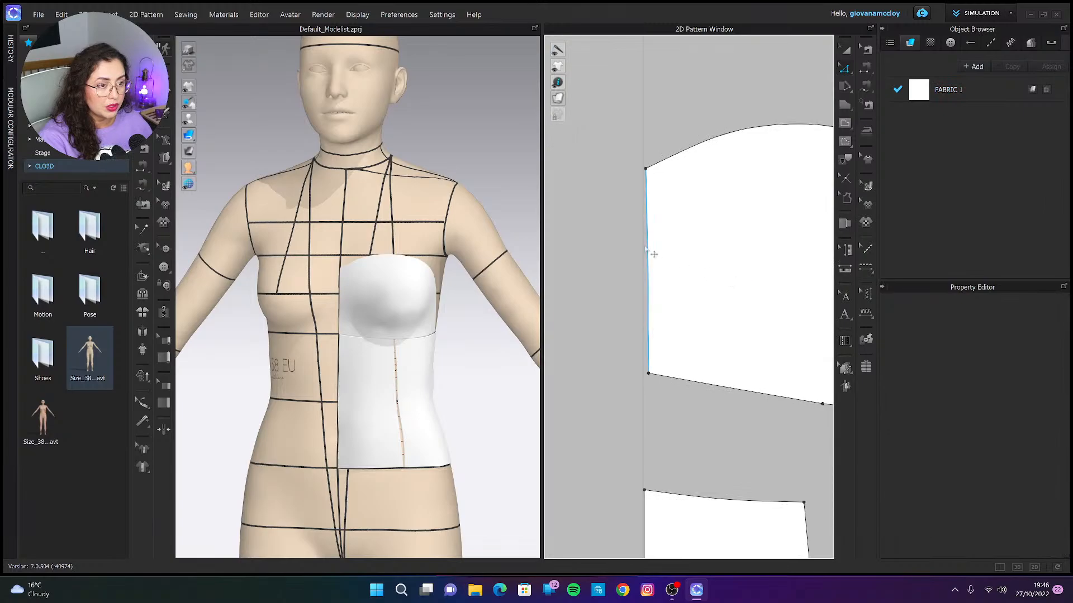
pyautogui.click(648, 292)
pyautogui.rightClick(648, 304)
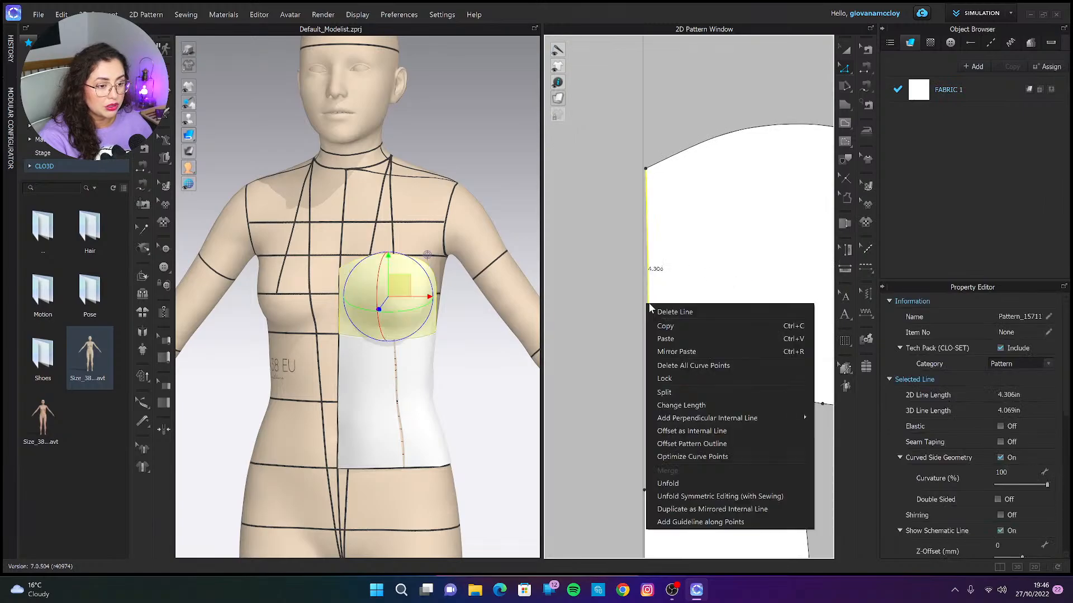
pyautogui.click(736, 499)
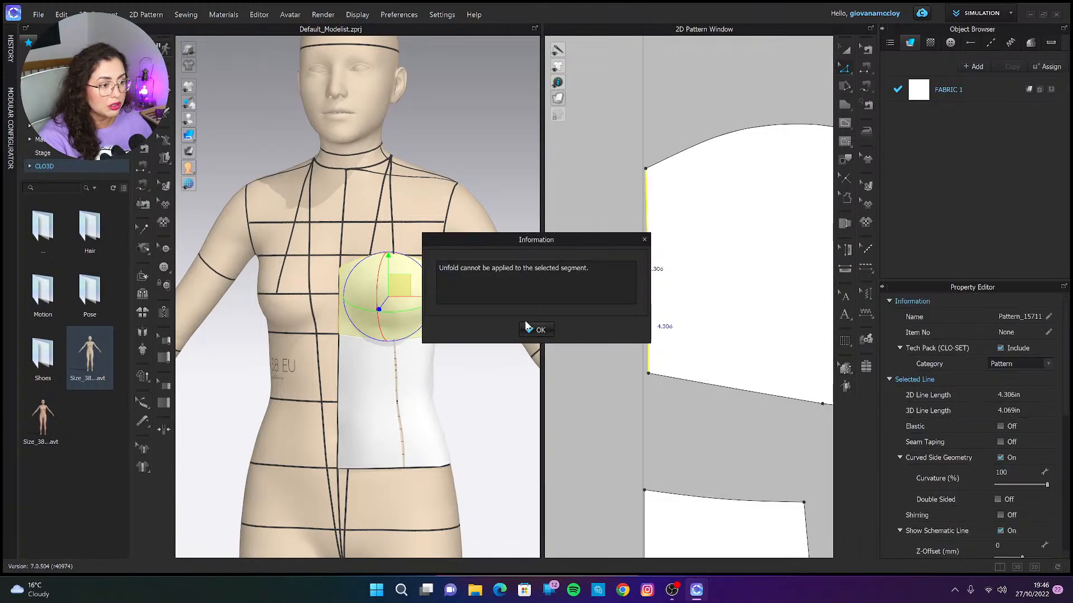
pyautogui.click(532, 327)
# Create a symmetric copy of the cup pattern and place it across the centre line, level with the original.
pyautogui.scroll(-5, 643, 390)
pyautogui.click(706, 316)
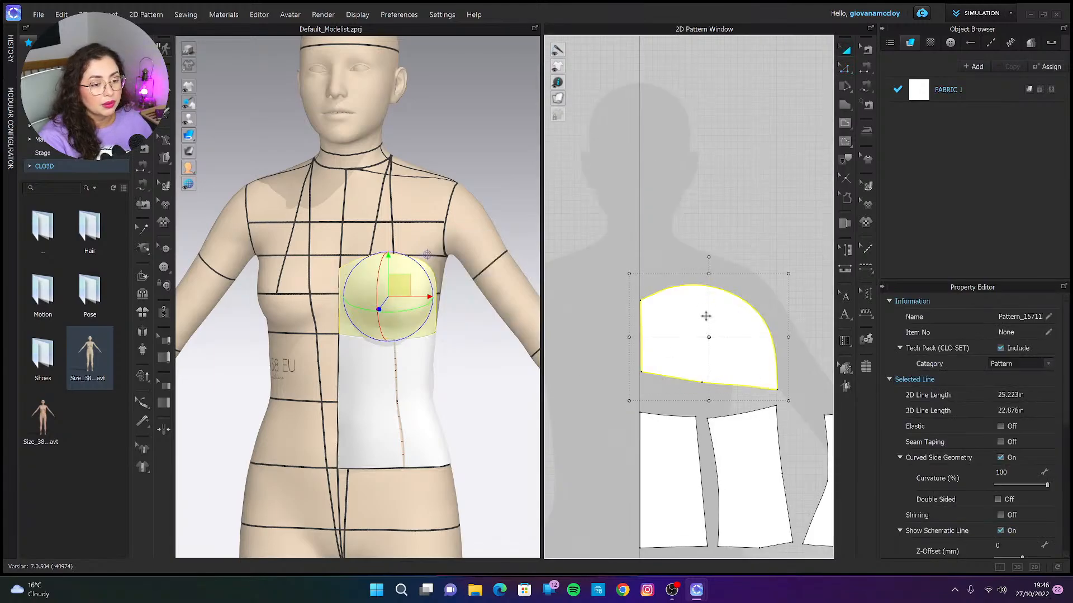
pyautogui.rightClick(705, 316)
pyautogui.click(801, 139)
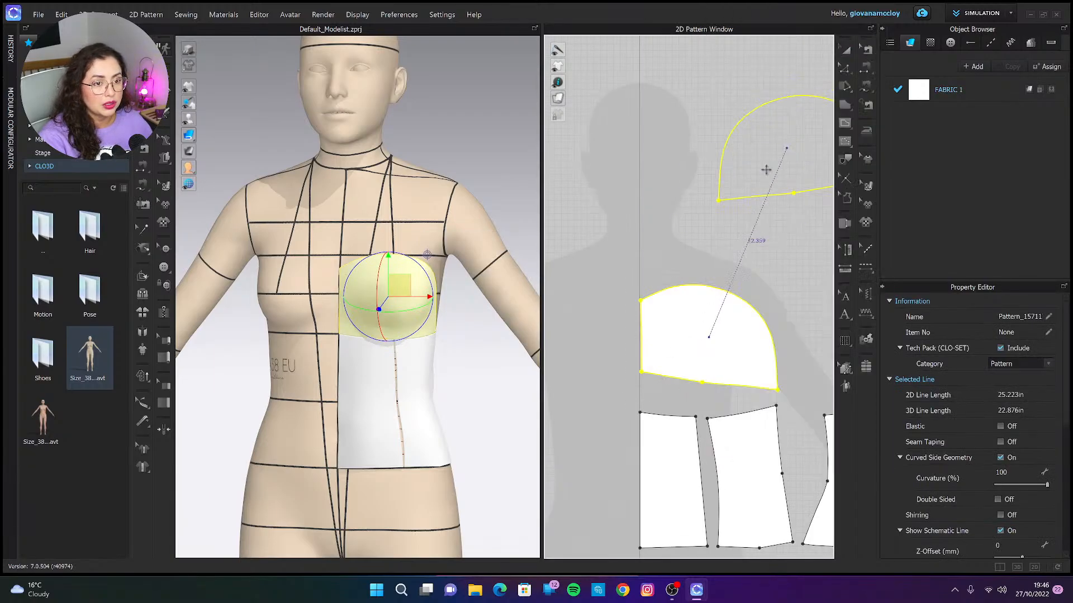
pyautogui.click(557, 338)
pyautogui.click(682, 250)
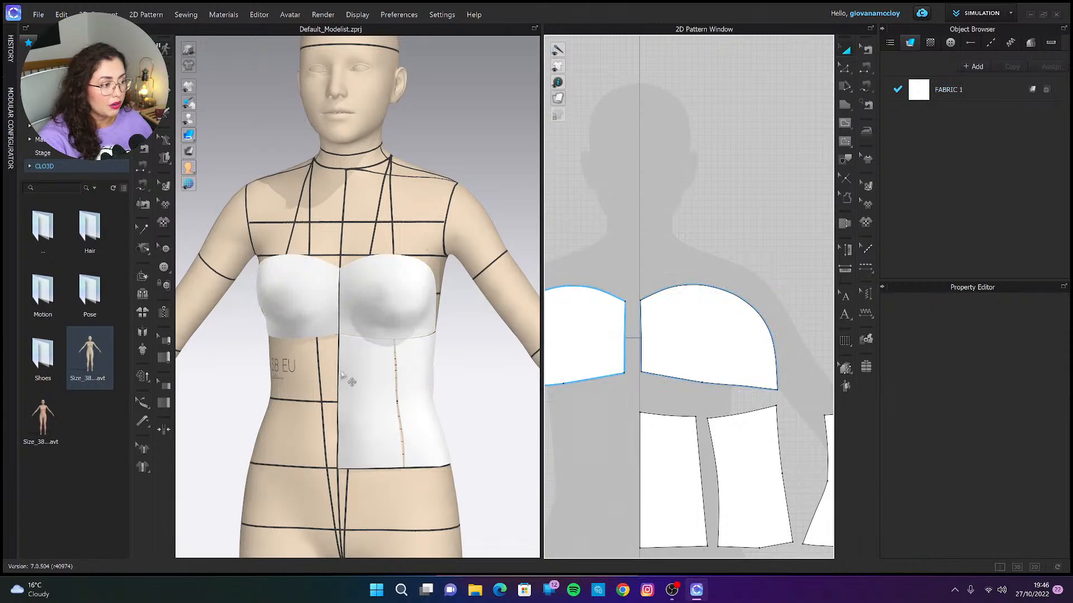
# Unfold the front panel along its centre-front edge with symmetric editing to make a full front panel.
pyautogui.scroll(-3, 349, 381)
pyautogui.moveTo(369, 376); pyautogui.dragTo(377, 376, button='right')
pyautogui.scroll(-4, 619, 461)
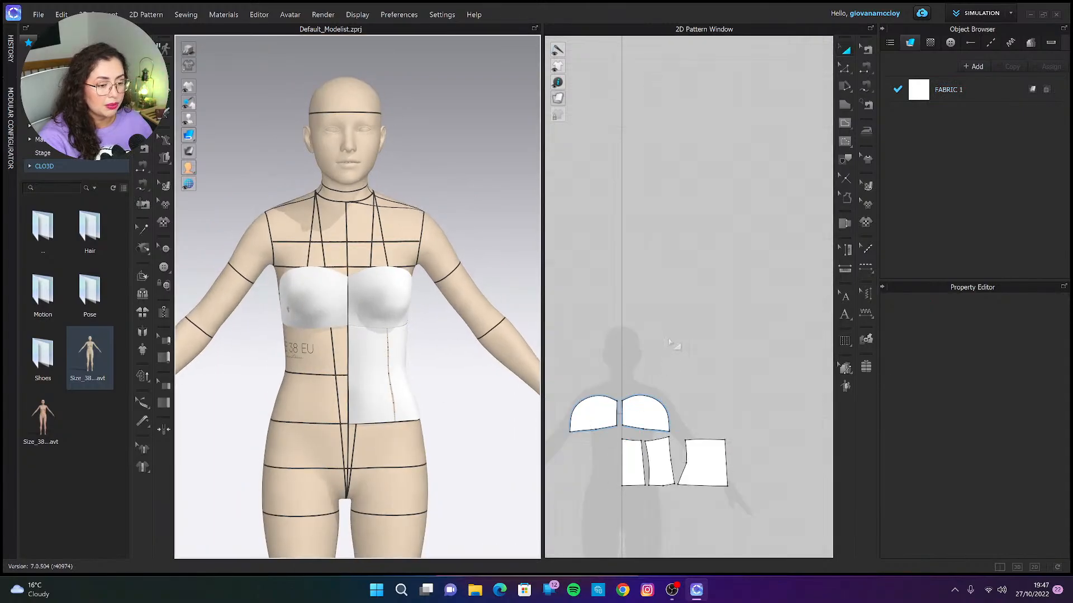
pyautogui.scroll(4, 689, 375)
pyautogui.scroll(2, 688, 375)
pyautogui.press('z')
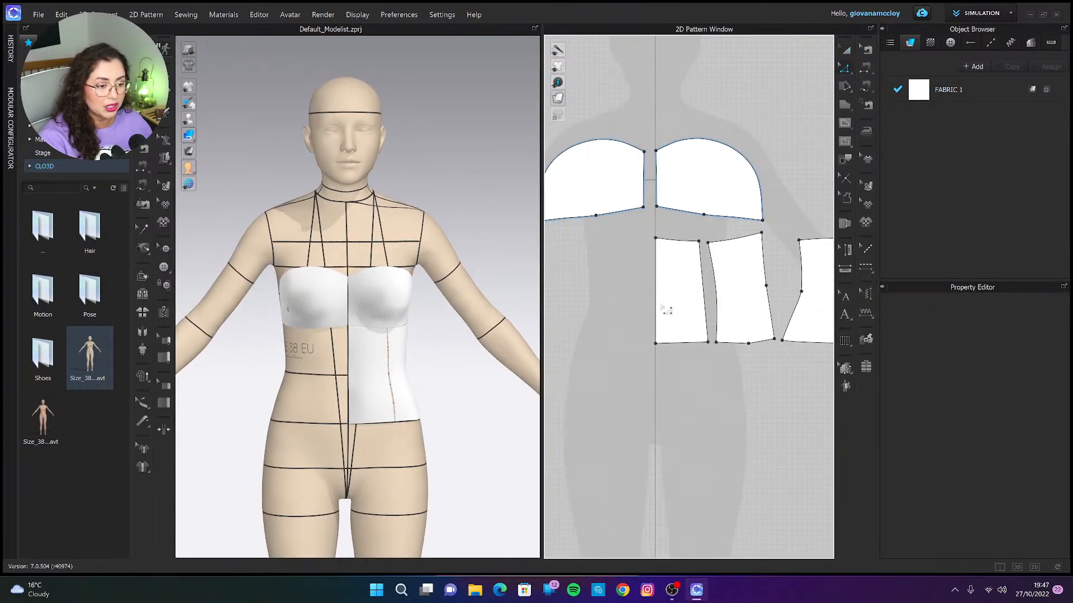
pyautogui.rightClick(665, 304)
pyautogui.click(726, 487)
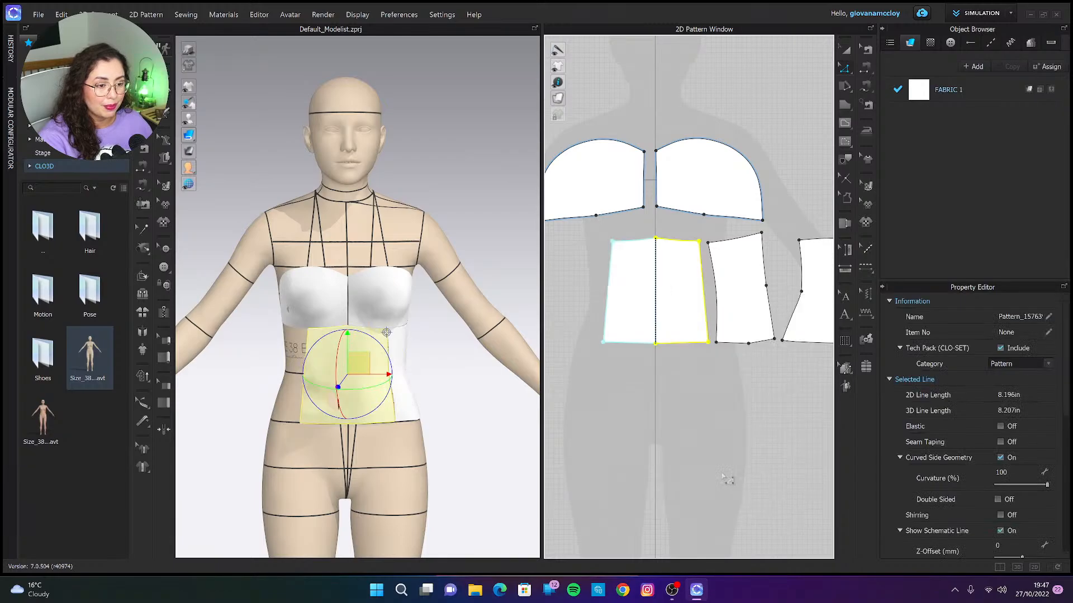
# Create a symmetric copy of the side panel and place it level on the other side of the front panel.
pyautogui.scroll(-4, 725, 292)
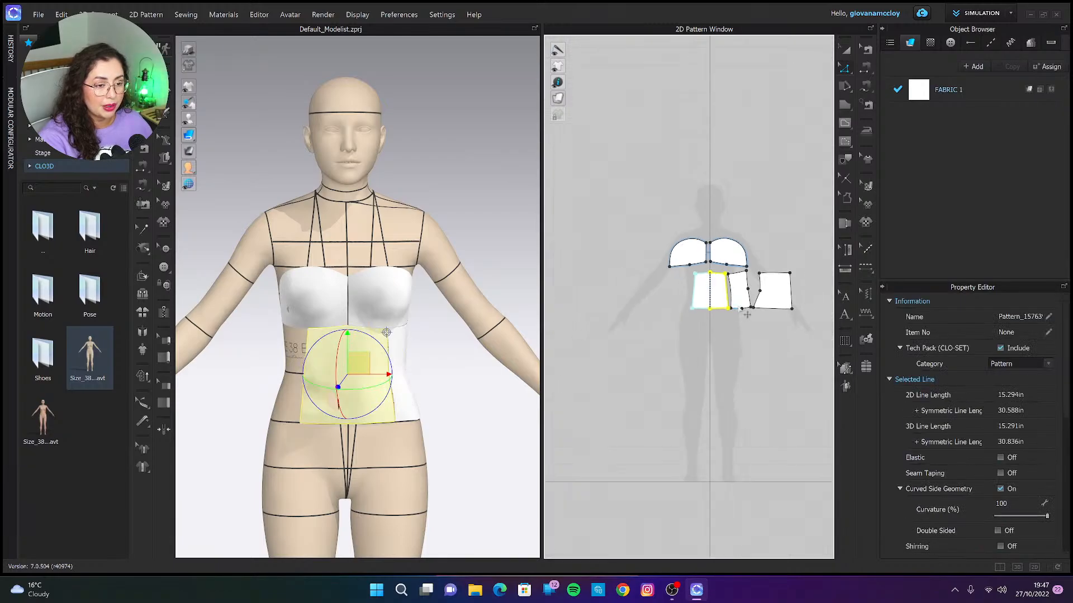
pyautogui.rightClick(740, 285)
pyautogui.click(872, 139)
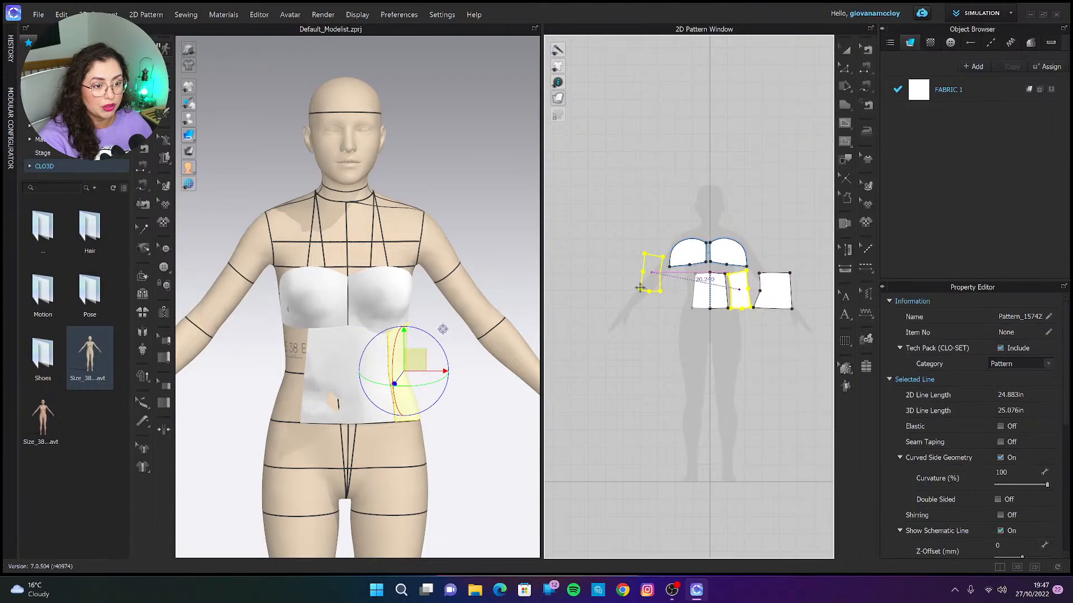
pyautogui.click(674, 291)
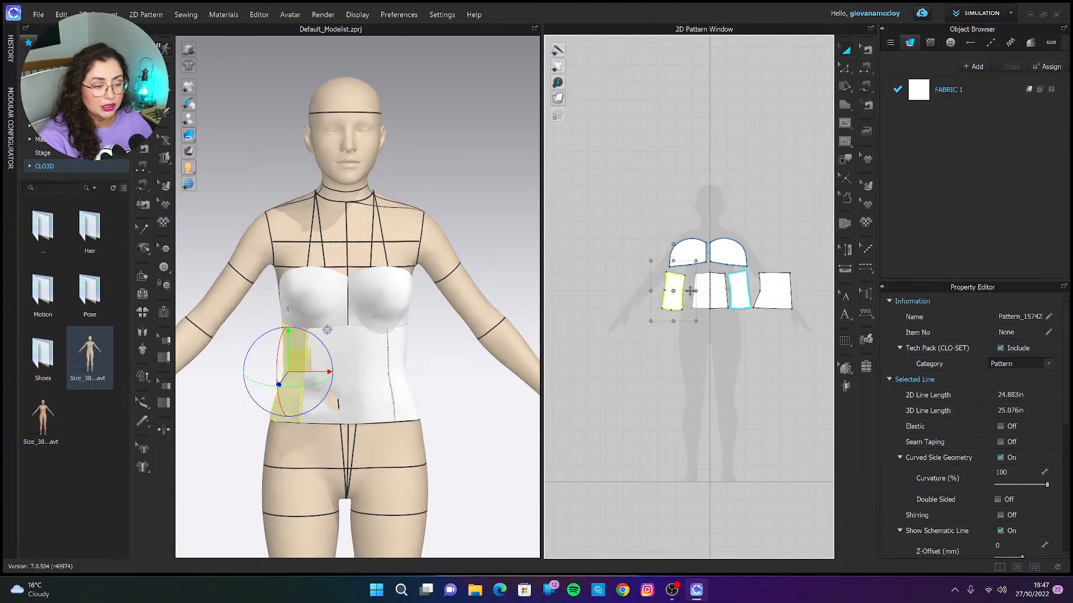
# Create a symmetric copy of the back panel and place it level beyond the mirrored side panel.
pyautogui.rightClick(771, 290)
pyautogui.click(836, 142)
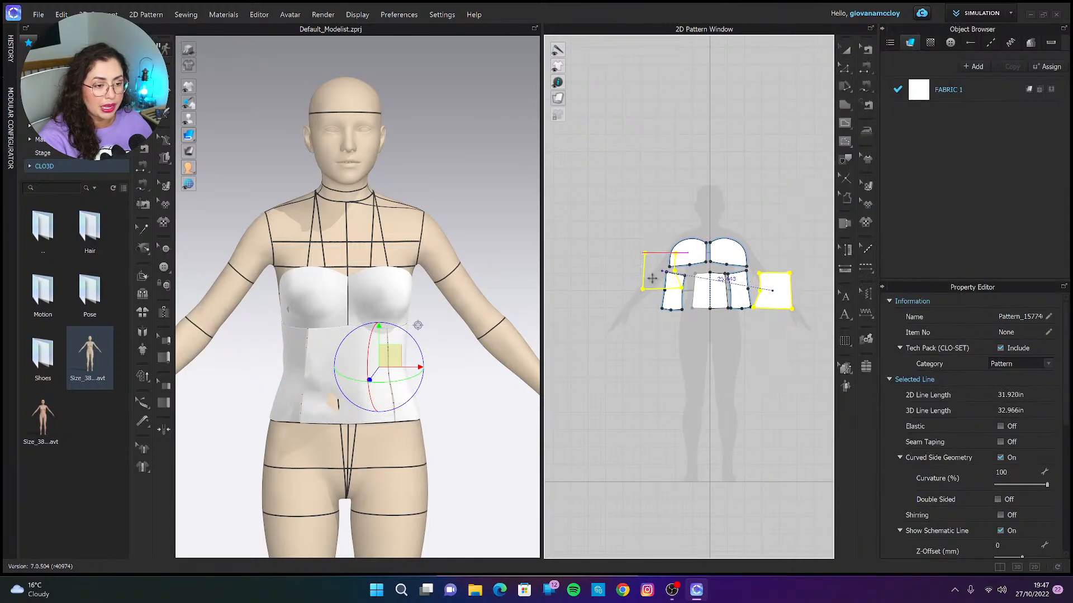
pyautogui.click(636, 291)
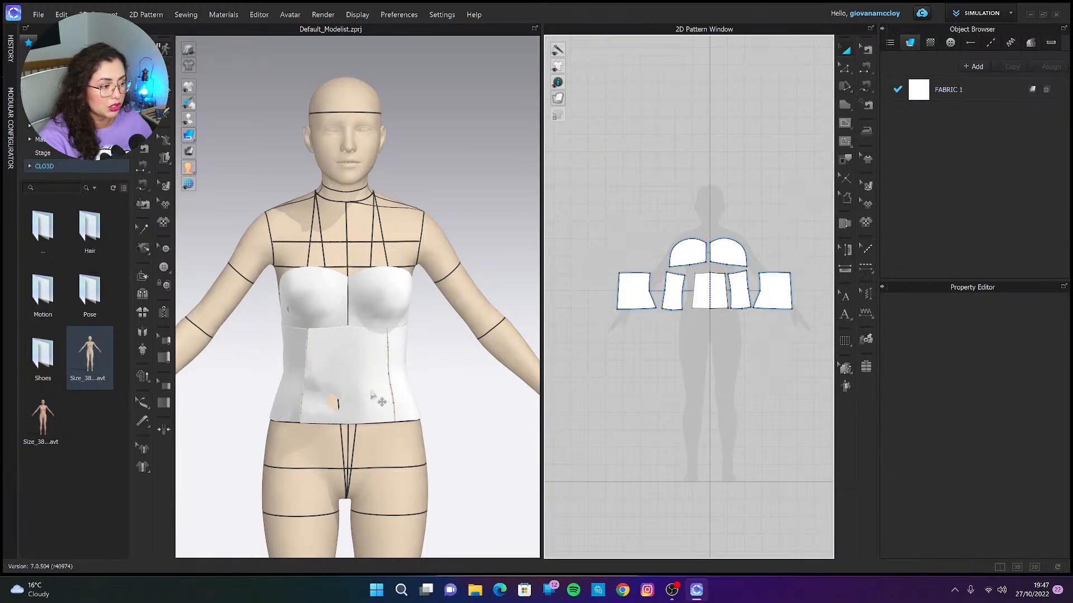
# Sew the centre-back edges of the two back panels together.
pyautogui.moveTo(352, 387); pyautogui.dragTo(330, 391, button='right')
pyautogui.click(867, 67)
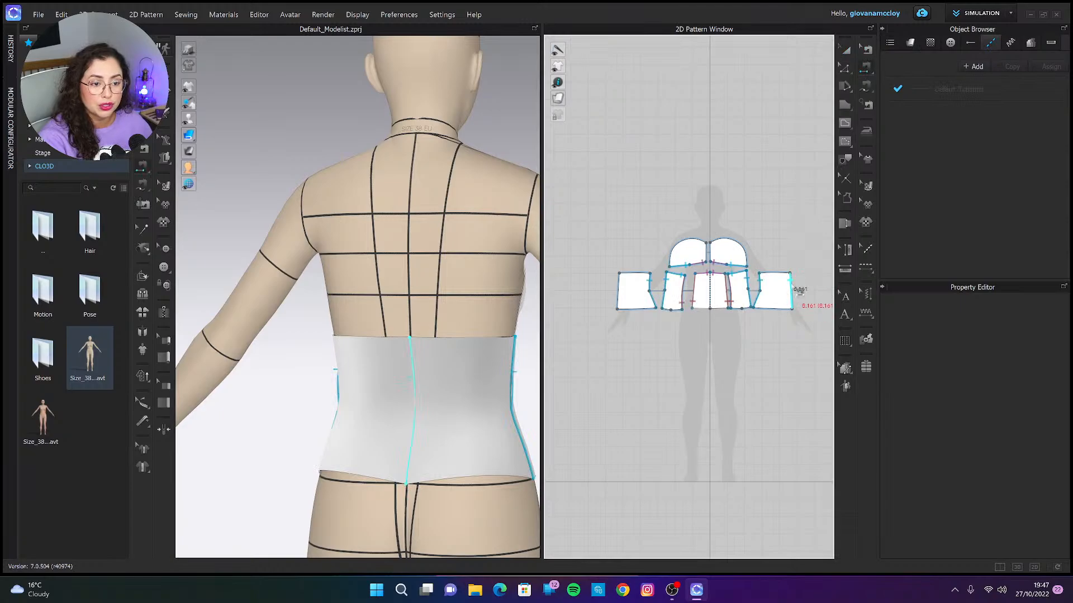
pyautogui.click(792, 287)
pyautogui.click(619, 288)
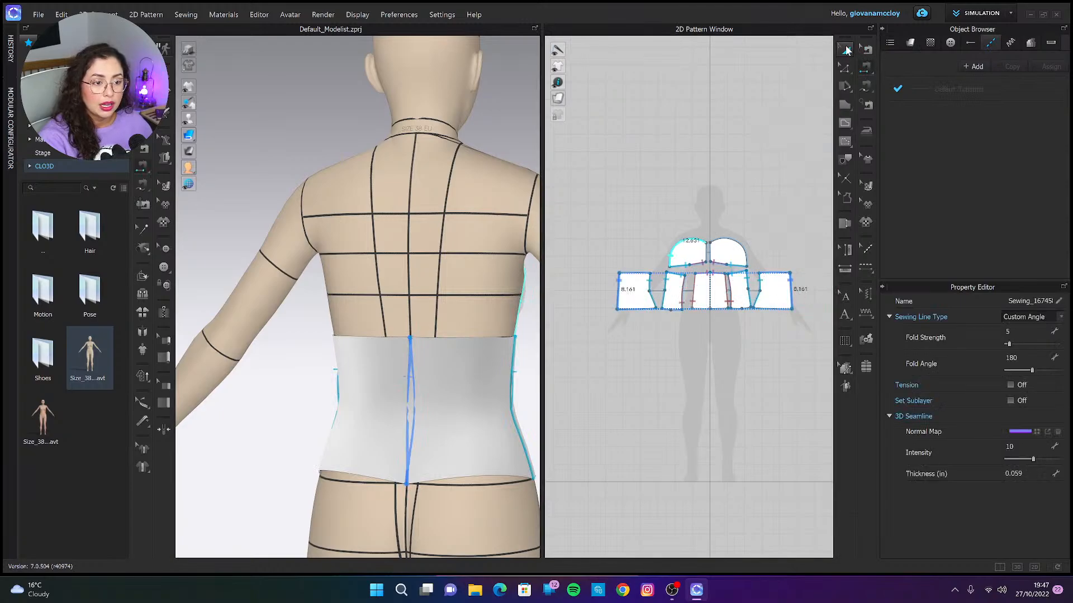
pyautogui.click(846, 49)
# Sew the centre-front edges of the two cup patterns together.
pyautogui.moveTo(403, 352); pyautogui.dragTo(491, 378, button='right')
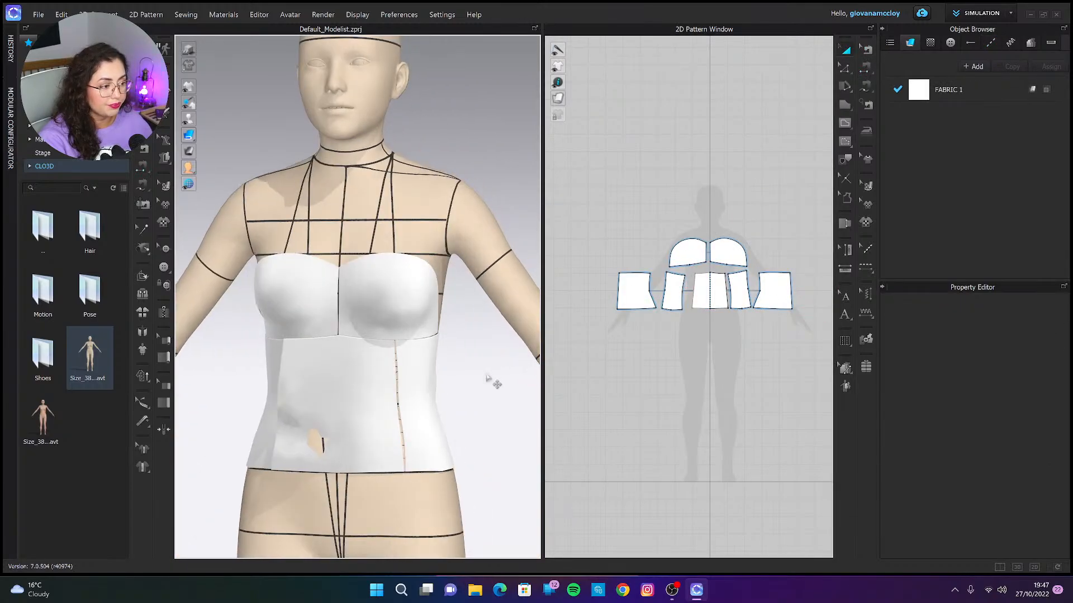
pyautogui.press('space')
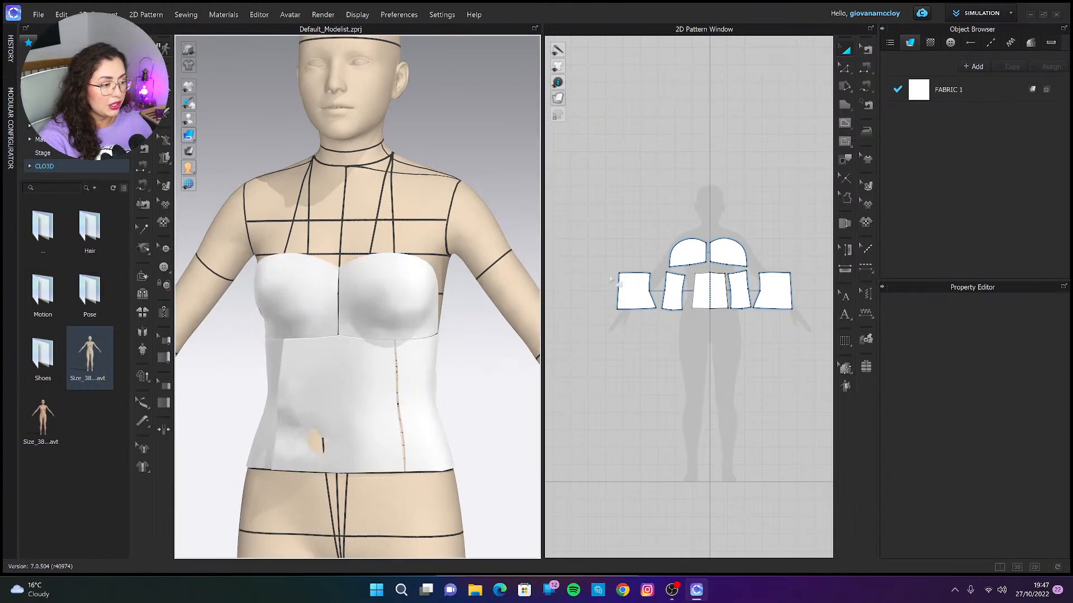
pyautogui.click(868, 65)
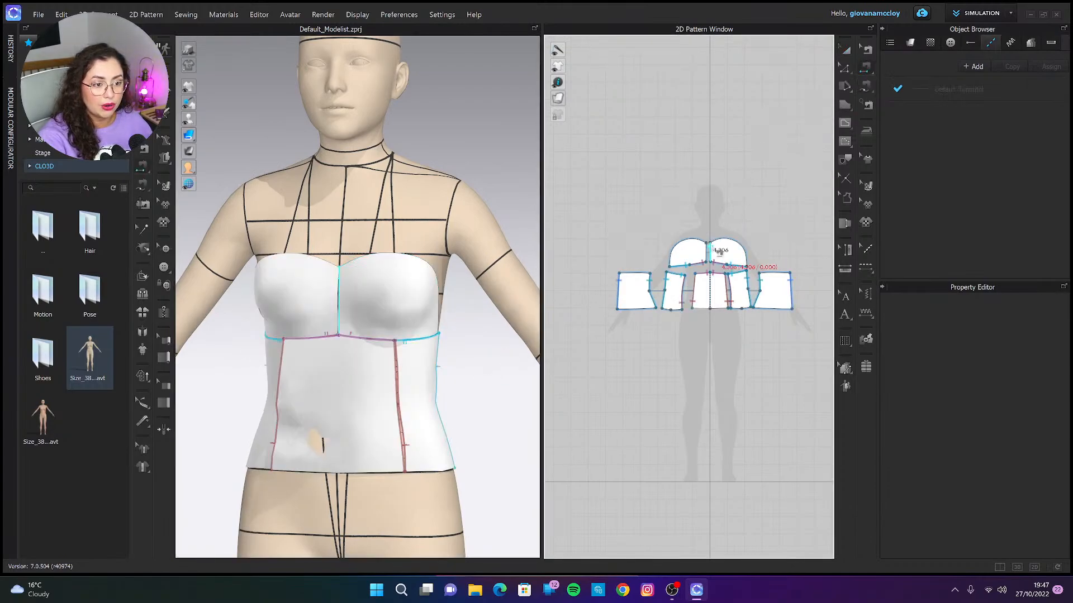
pyautogui.click(710, 252)
pyautogui.click(843, 51)
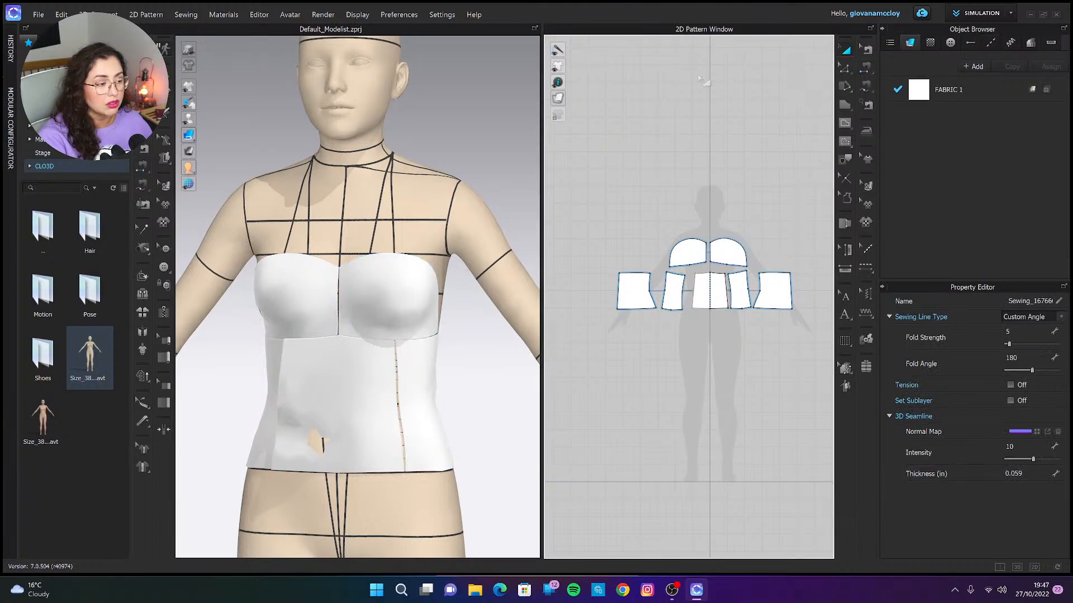
# Simulate the sewn garment and inspect the fit of the cups and panels on the avatar.
pyautogui.scroll(3, 418, 327)
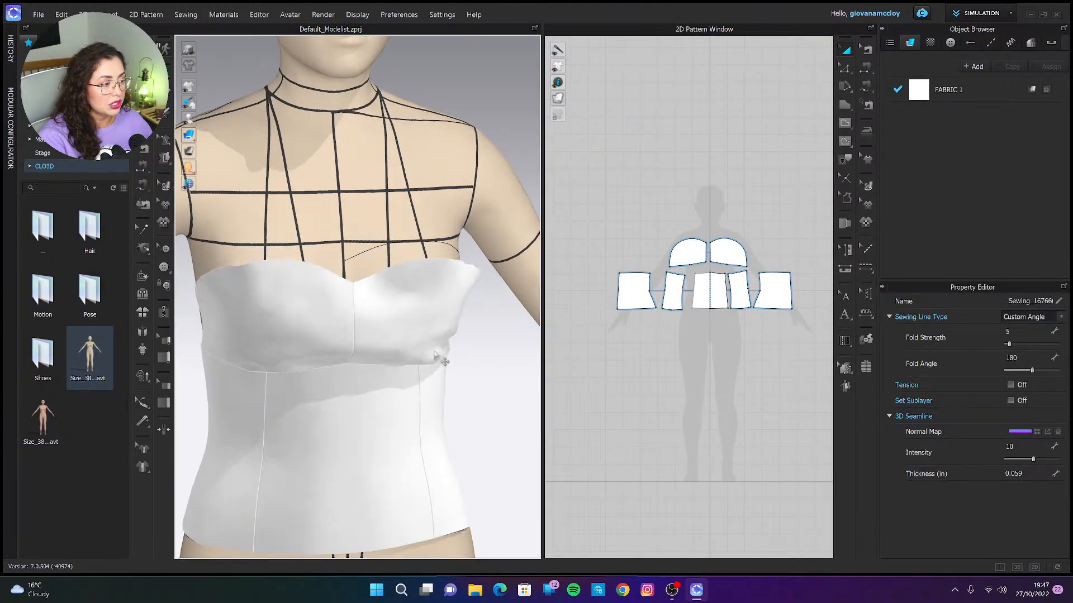
pyautogui.moveTo(430, 363); pyautogui.dragTo(434, 302, button='right')
pyautogui.moveTo(499, 345); pyautogui.dragTo(426, 318, button='right')
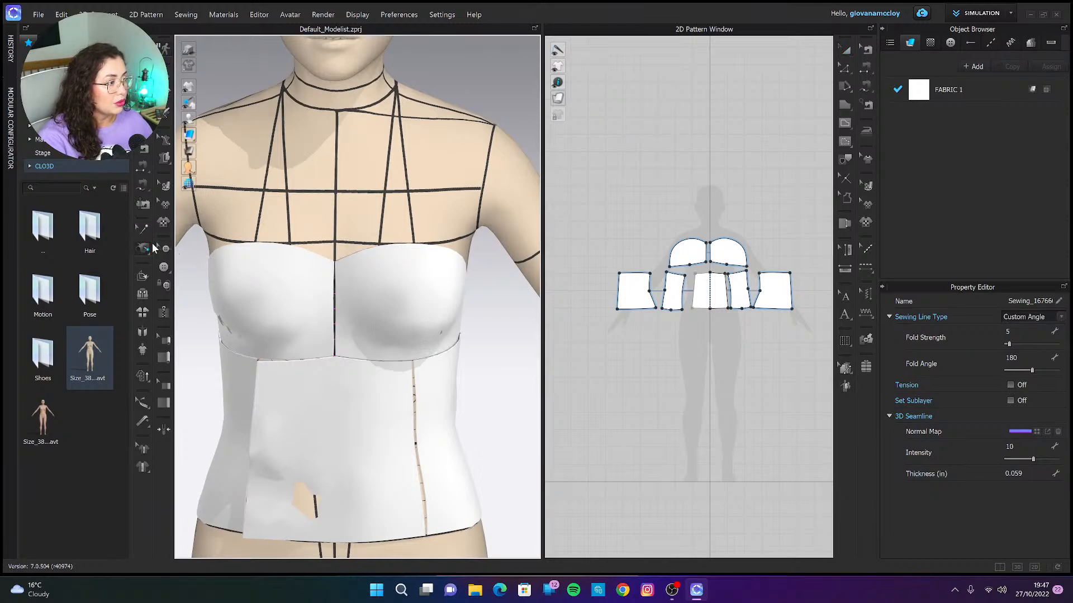
# Tack the upper edges of both cup patterns to the avatar's bust line.
pyautogui.click(143, 249)
pyautogui.click(162, 265)
pyautogui.moveTo(195, 260); pyautogui.dragTo(241, 273, button='right')
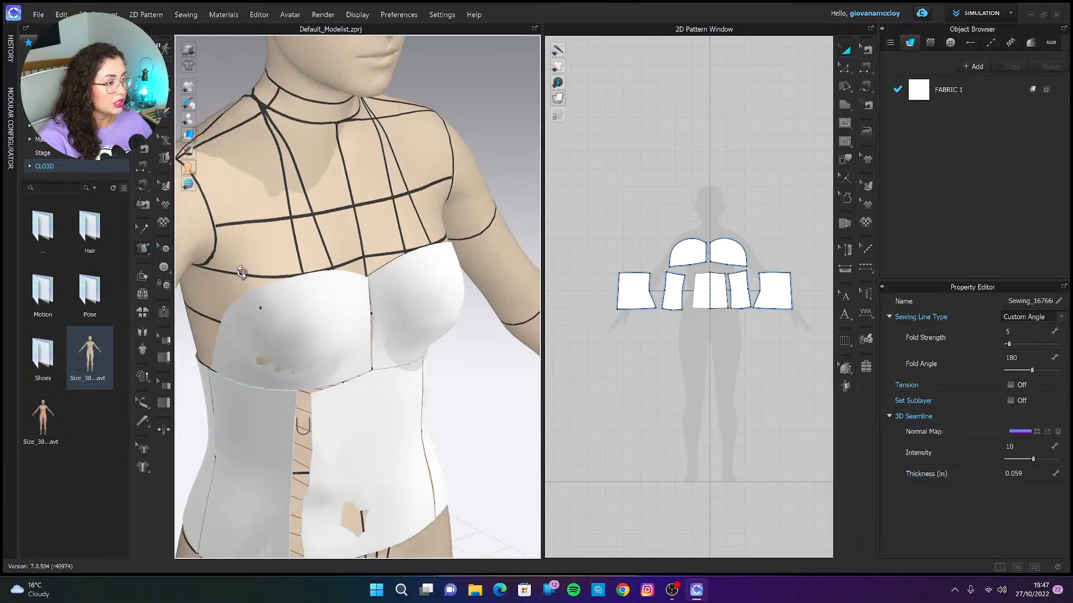
pyautogui.click(300, 276)
pyautogui.click(455, 265)
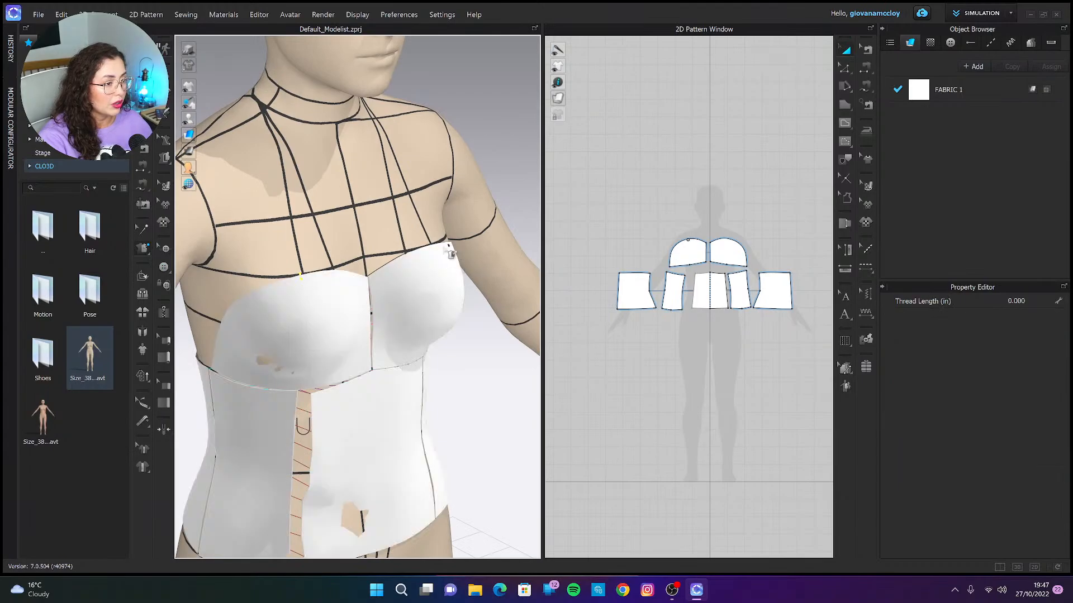
pyautogui.click(434, 247)
pyautogui.click(435, 247)
pyautogui.moveTo(492, 257); pyautogui.dragTo(468, 256, button='right')
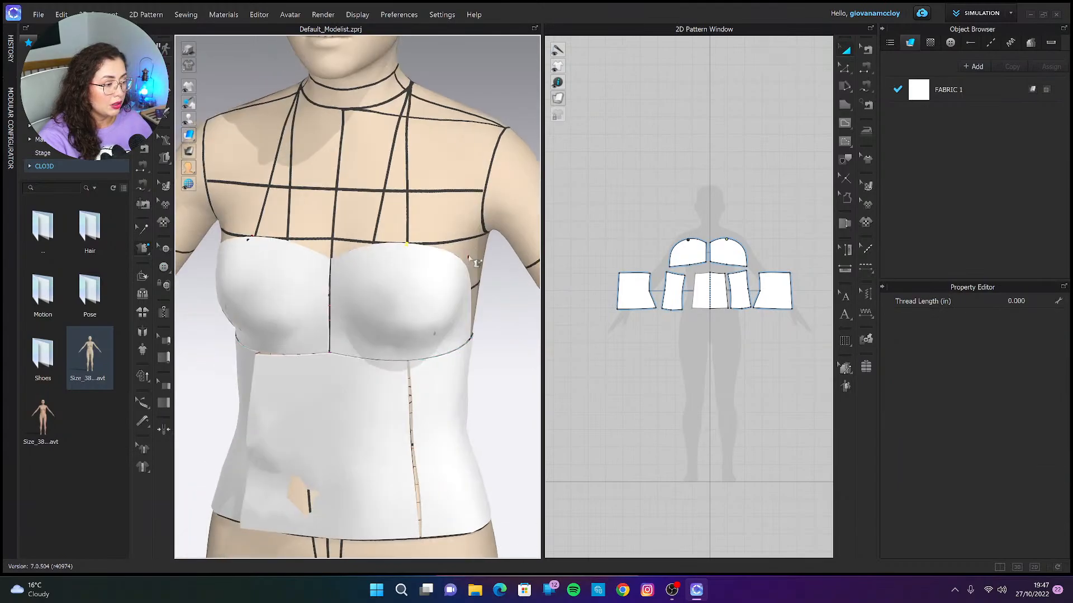
# Simulate the tacked garment and inspect the fit of the cups from the front and side.
pyautogui.press('space')
pyautogui.scroll(-3, 415, 345)
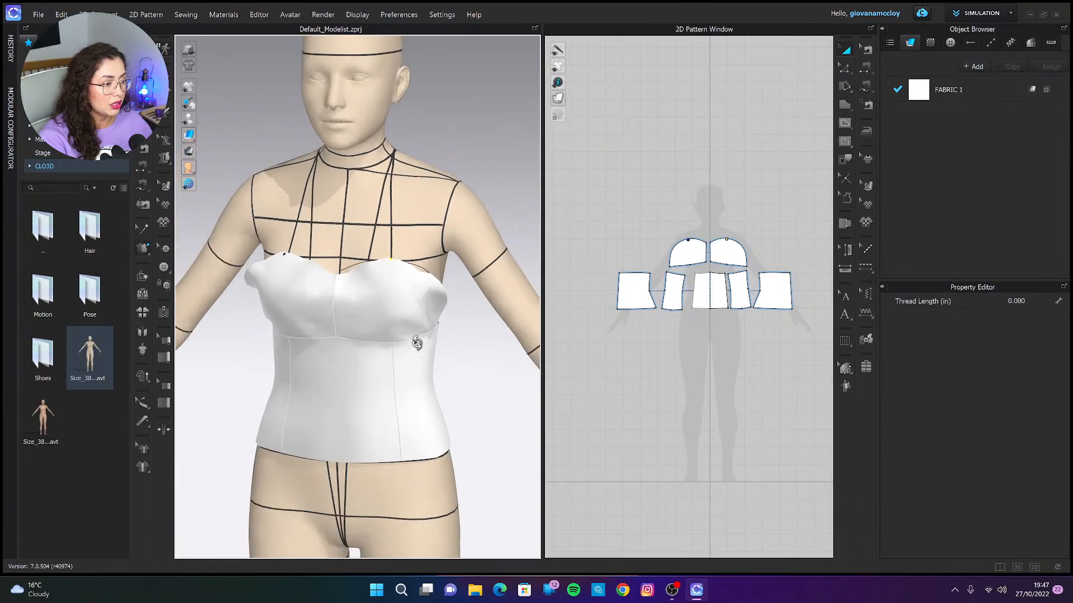
pyautogui.moveTo(417, 342); pyautogui.dragTo(470, 339, button='right')
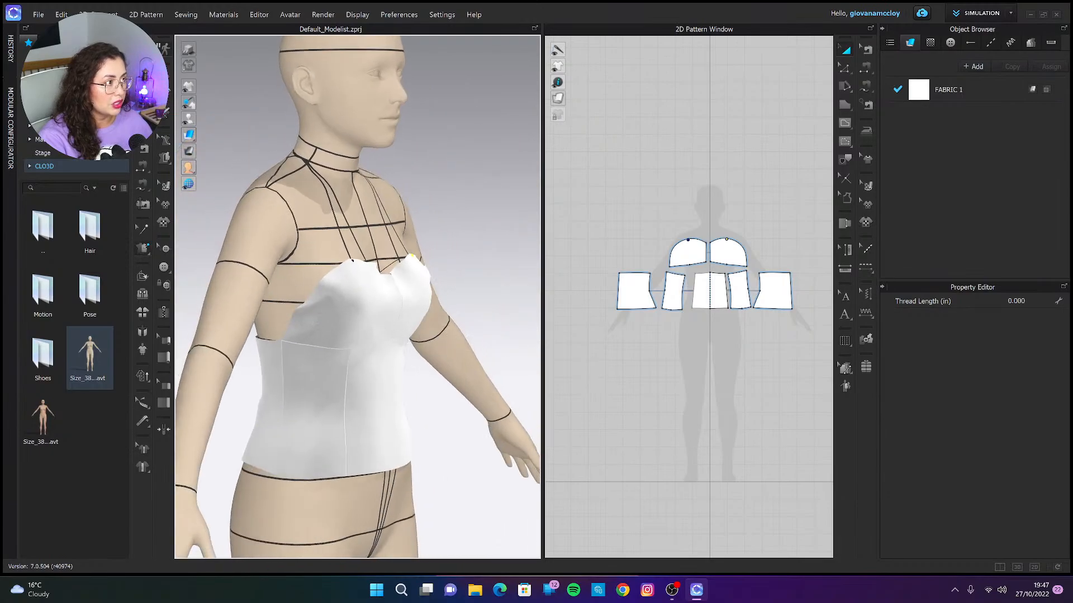
pyautogui.press('q')
pyautogui.press('2')
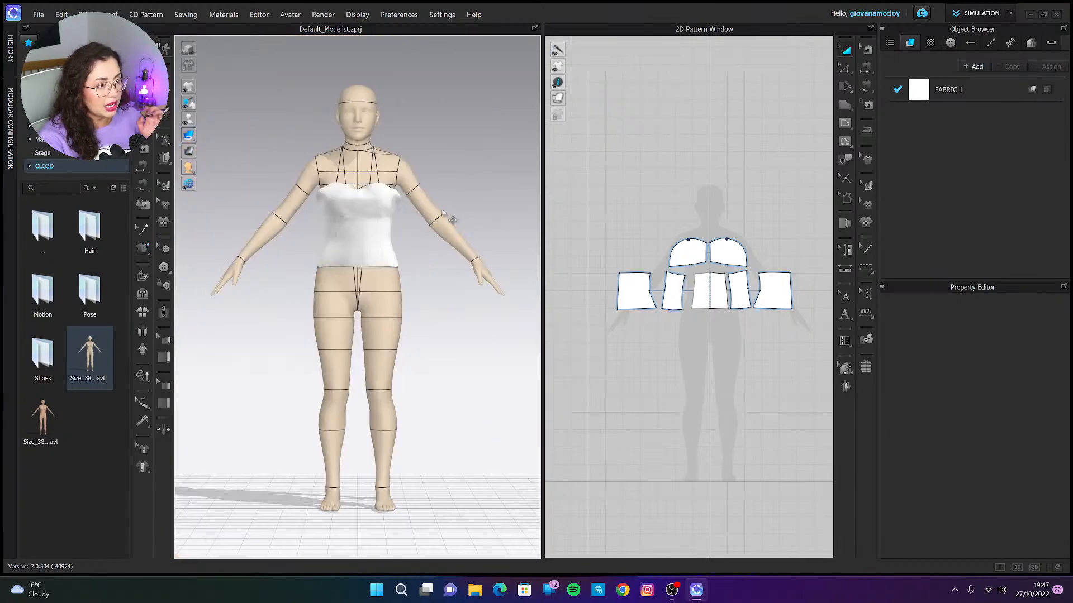
pyautogui.scroll(5, 385, 335)
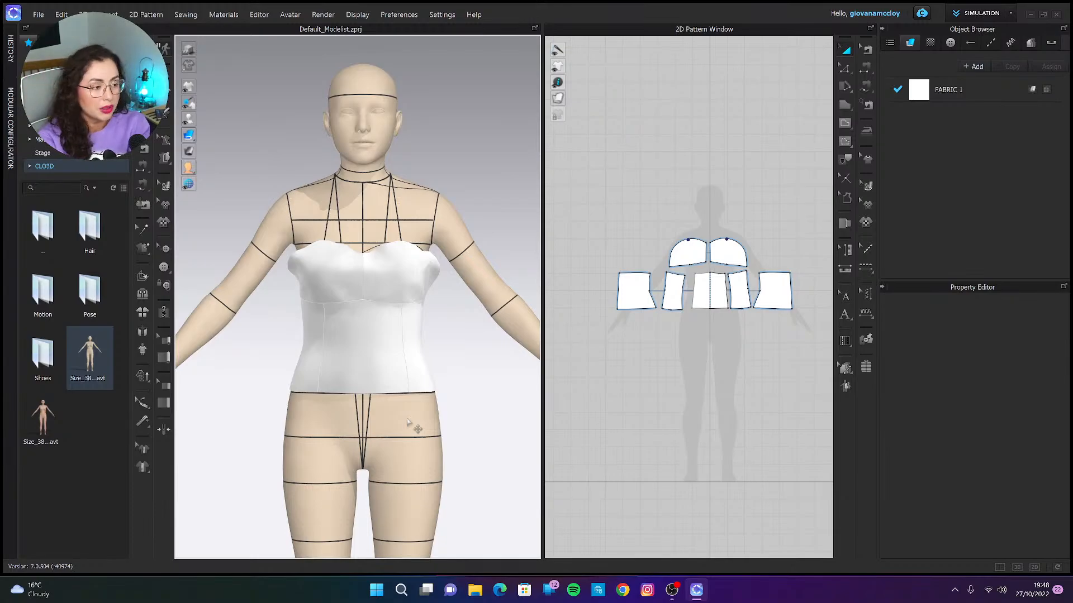
# Draw a vertical internal line about 5.9 in long across one cup pattern, from its lower edge to the tack point near the upper edge.
pyautogui.scroll(4, 436, 279)
pyautogui.moveTo(439, 281); pyautogui.dragTo(402, 303, button='right')
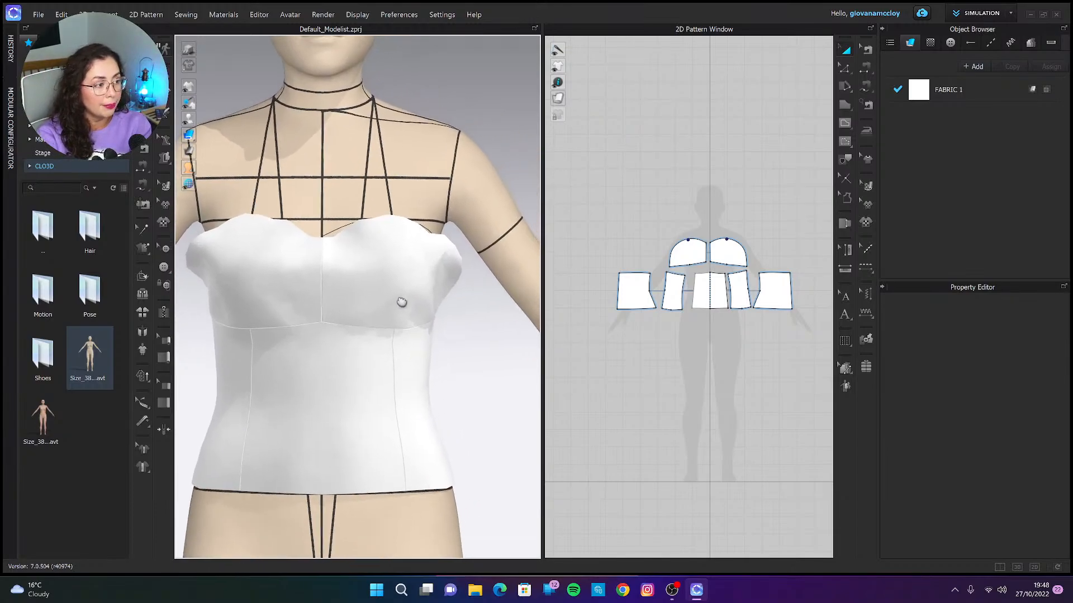
pyautogui.moveTo(465, 291); pyautogui.dragTo(436, 302, button='right')
pyautogui.click(390, 257)
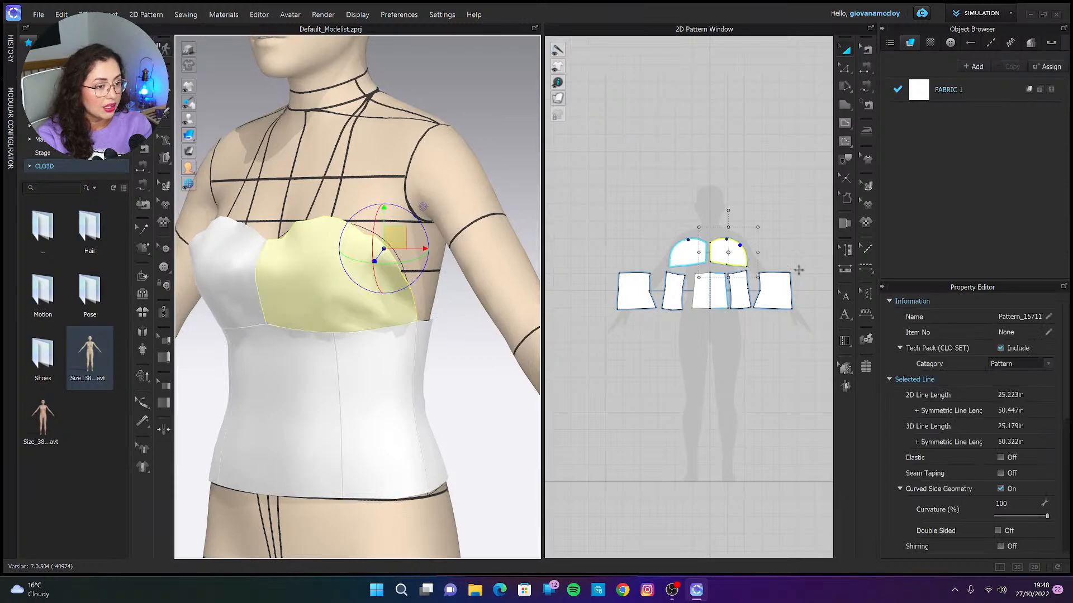
pyautogui.scroll(5, 711, 240)
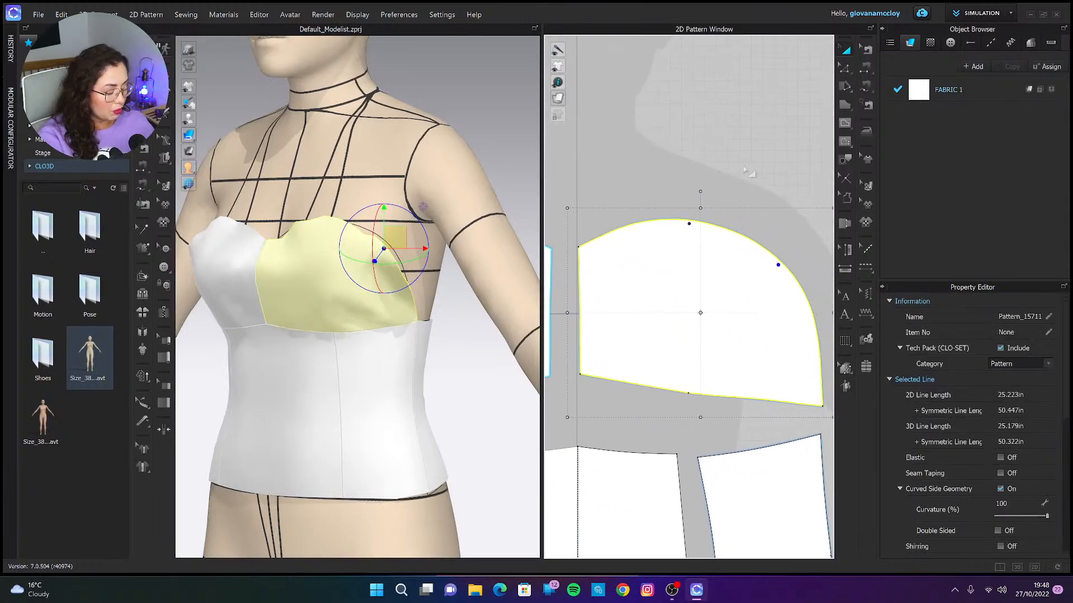
pyautogui.click(749, 173)
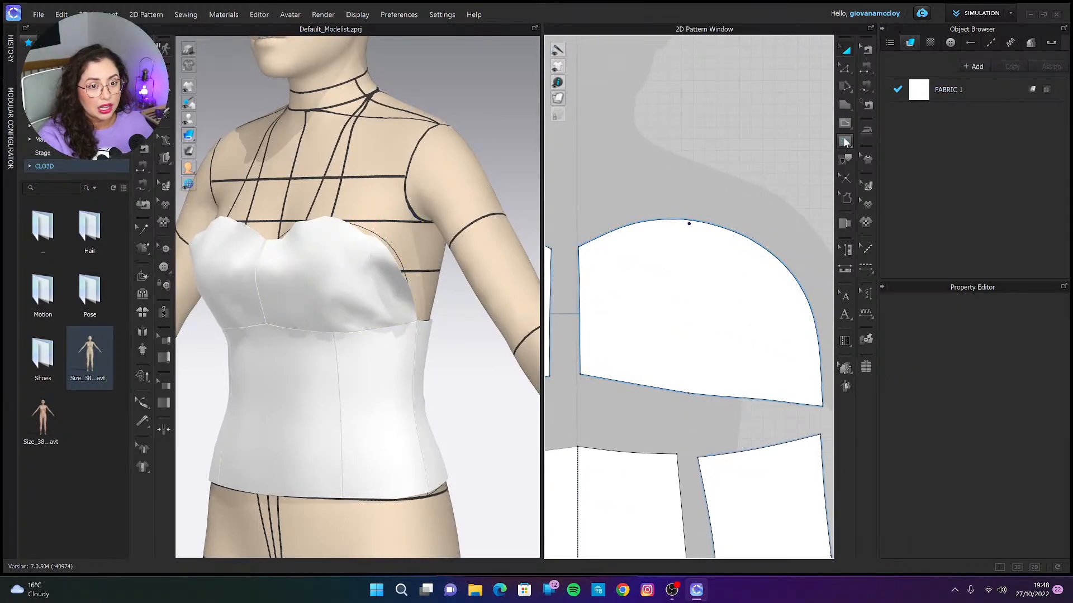
pyautogui.click(844, 125)
pyautogui.click(688, 393)
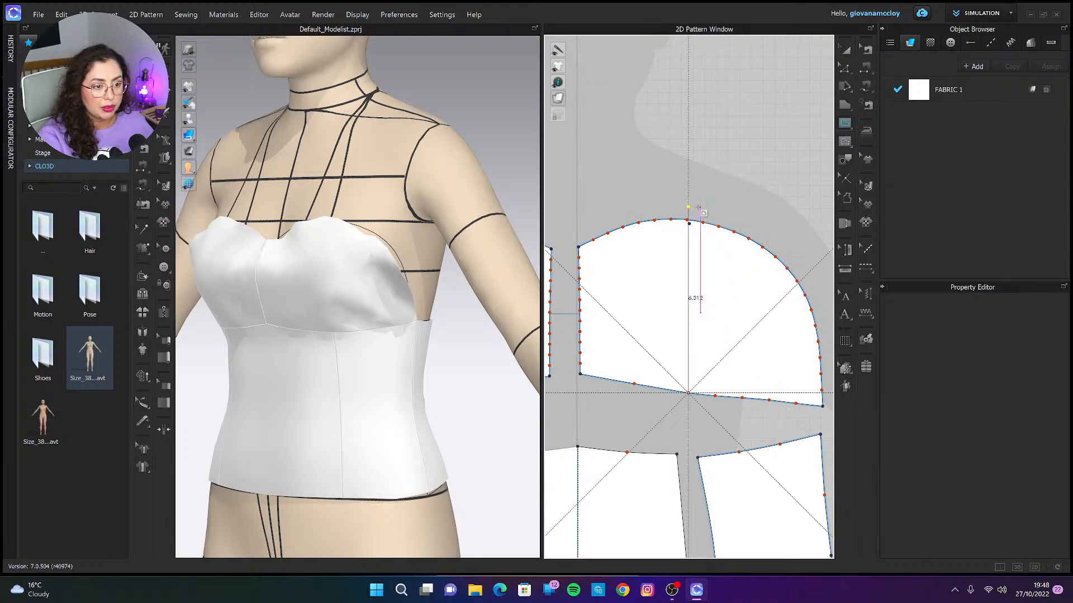
pyautogui.click(688, 222)
pyautogui.press('a')
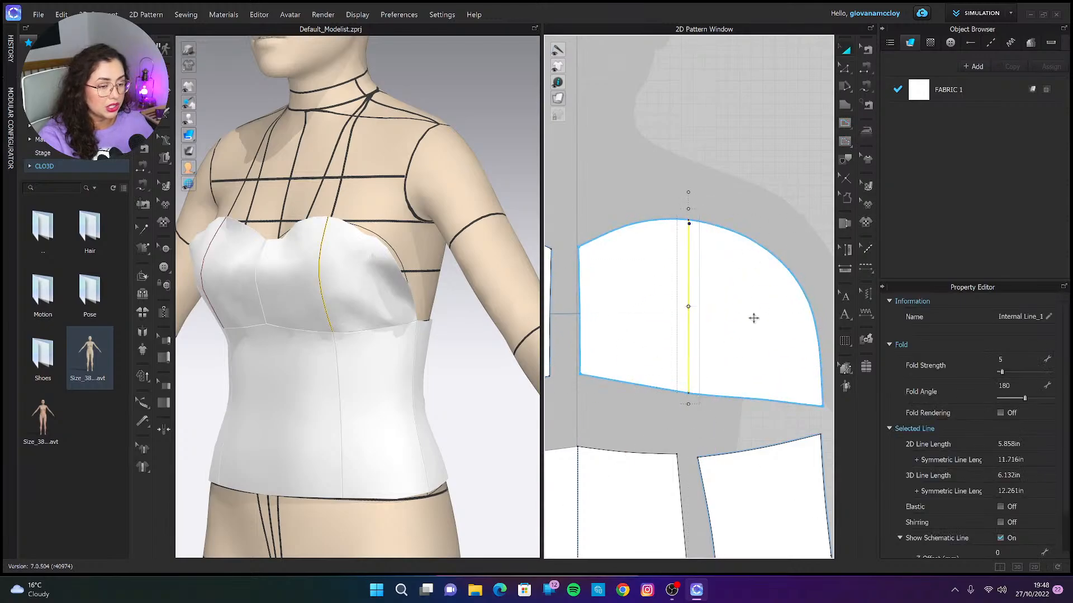
# Cut the cup pattern along its vertical internal line into an inner and an outer piece.
pyautogui.moveTo(753, 320); pyautogui.dragTo(786, 314)
pyautogui.hotkey('ctrl', 'z')
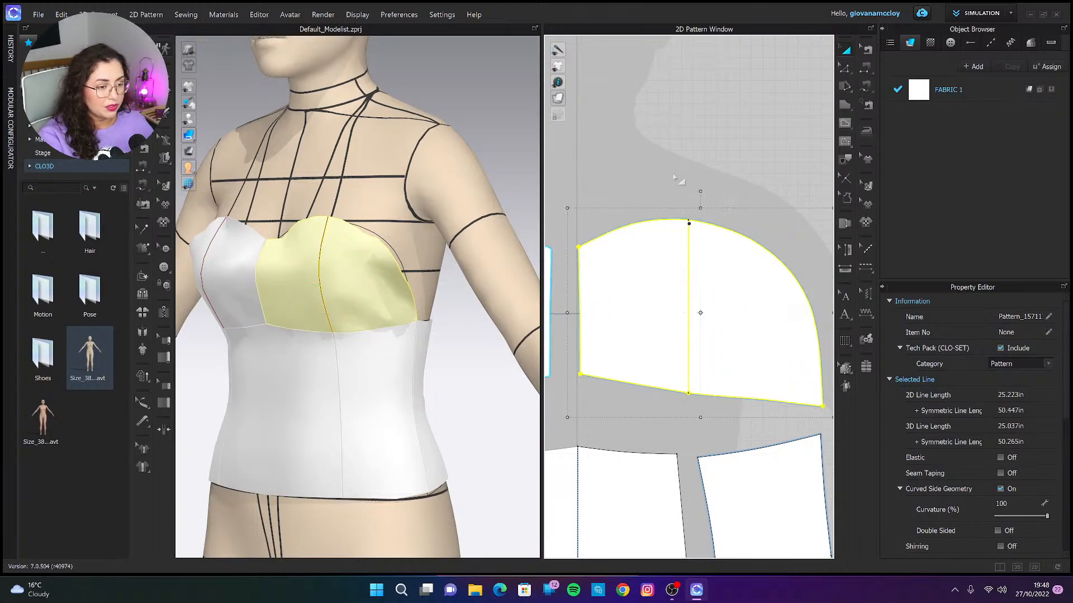
pyautogui.click(689, 240)
pyautogui.rightClick(688, 249)
pyautogui.click(750, 415)
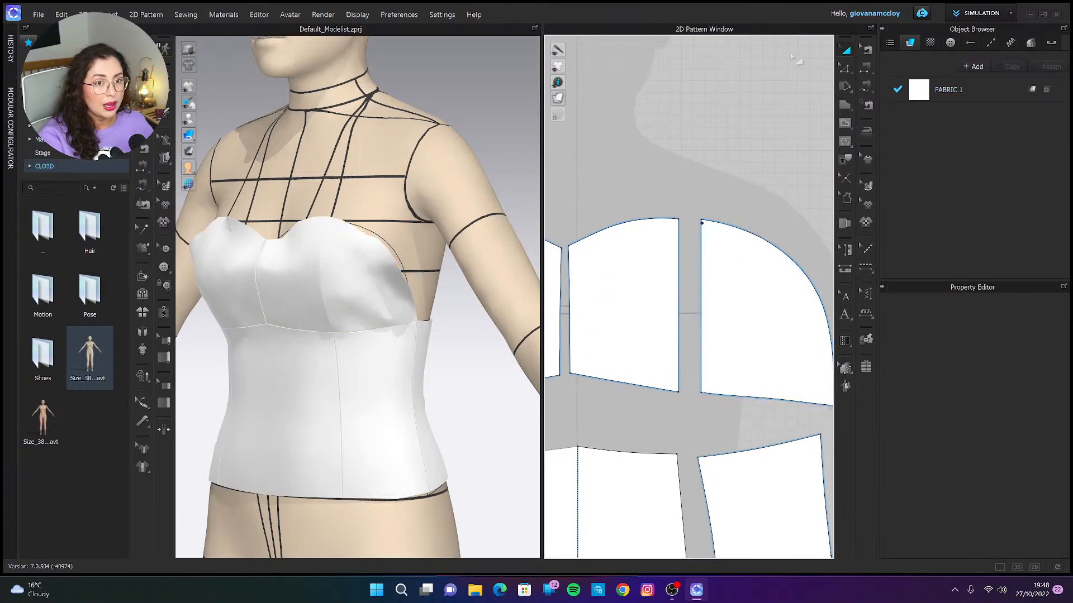
# Curve the facing cut edges of the inner and outer cup pieces inward.
pyautogui.click(844, 69)
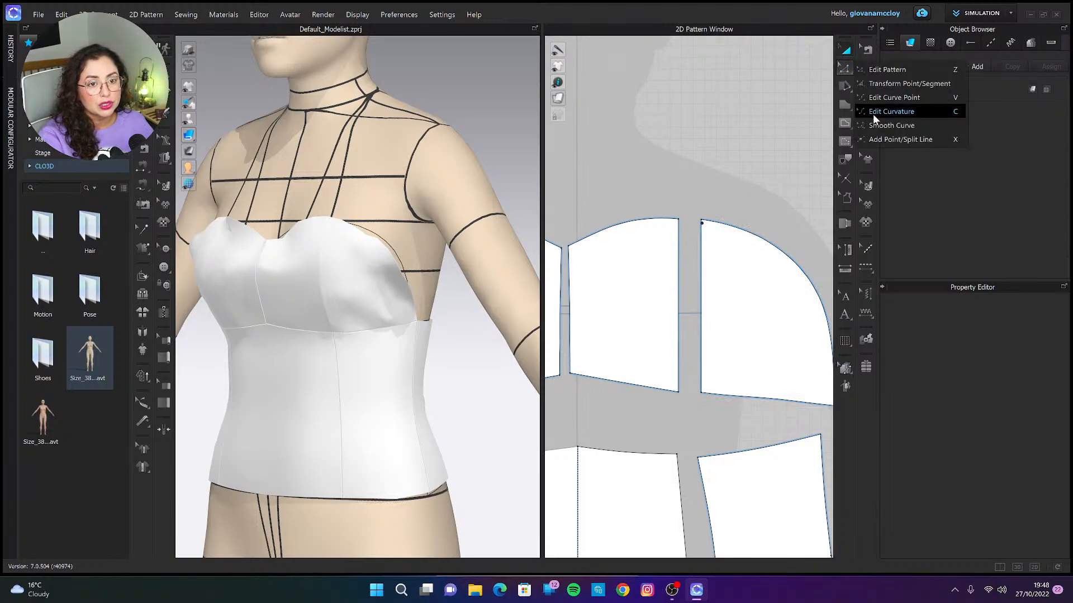
pyautogui.click(894, 135)
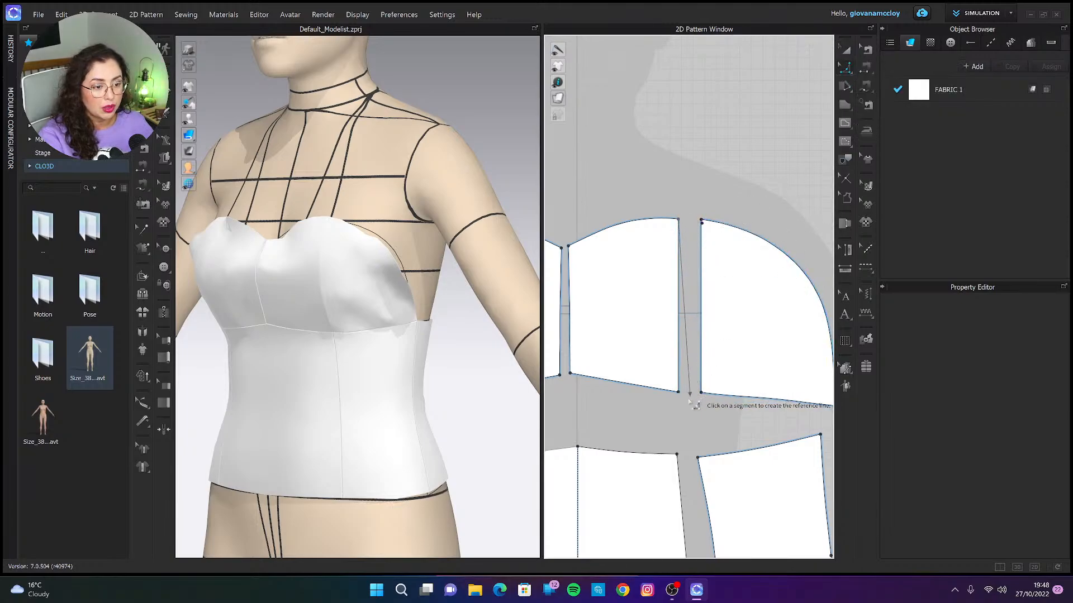
pyautogui.click(678, 349)
pyautogui.moveTo(678, 335); pyautogui.dragTo(674, 330)
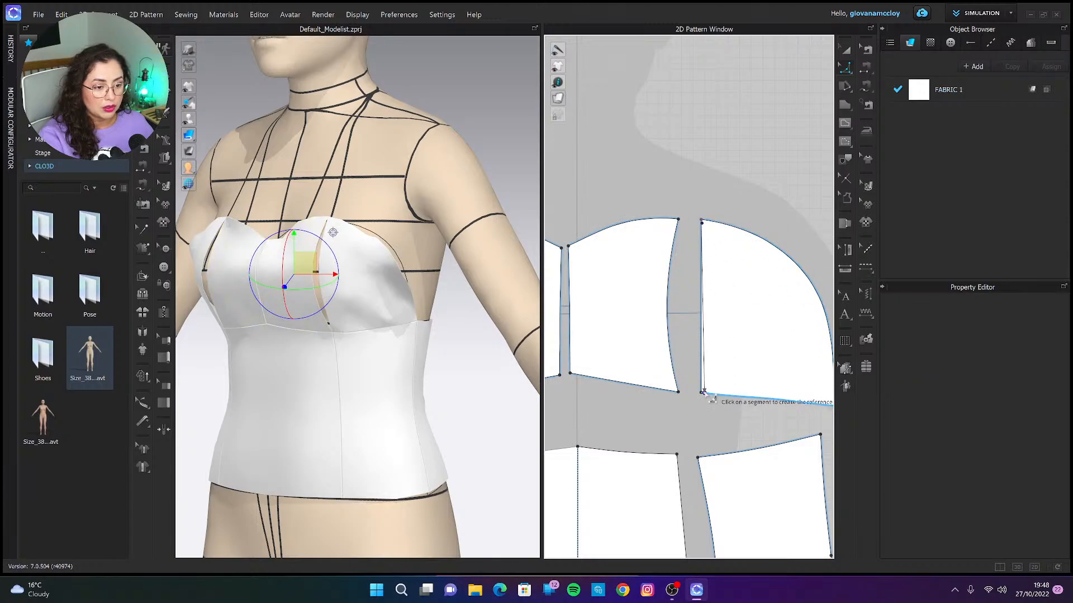
pyautogui.click(701, 330)
pyautogui.moveTo(703, 320); pyautogui.dragTo(717, 327)
# Sew the curved edges of the inner and outer cup pieces together and pull the cup fabric into place during simulation.
pyautogui.click(845, 49)
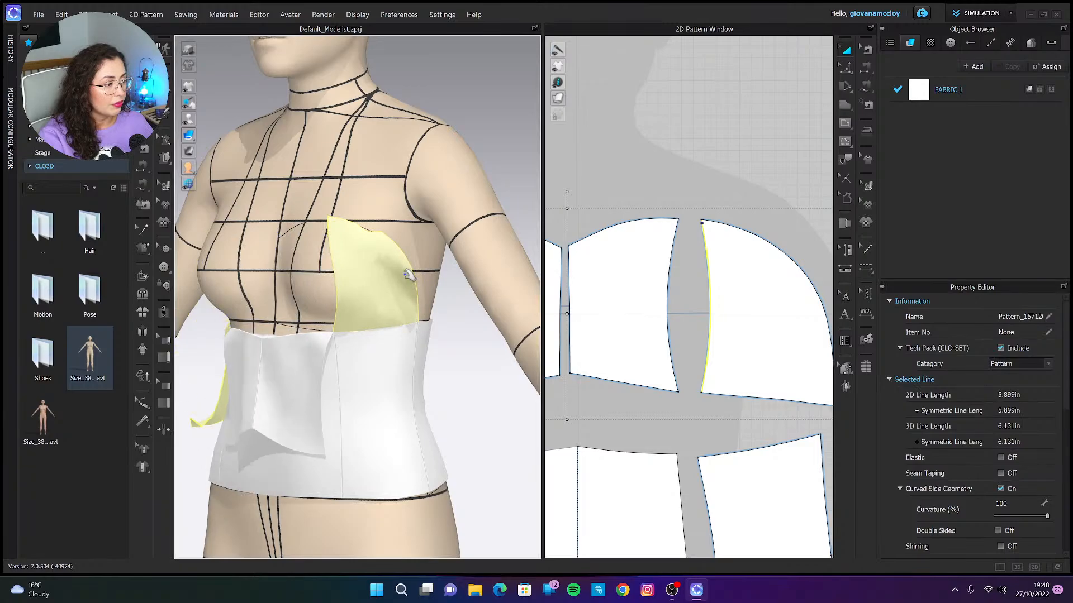
pyautogui.click(866, 50)
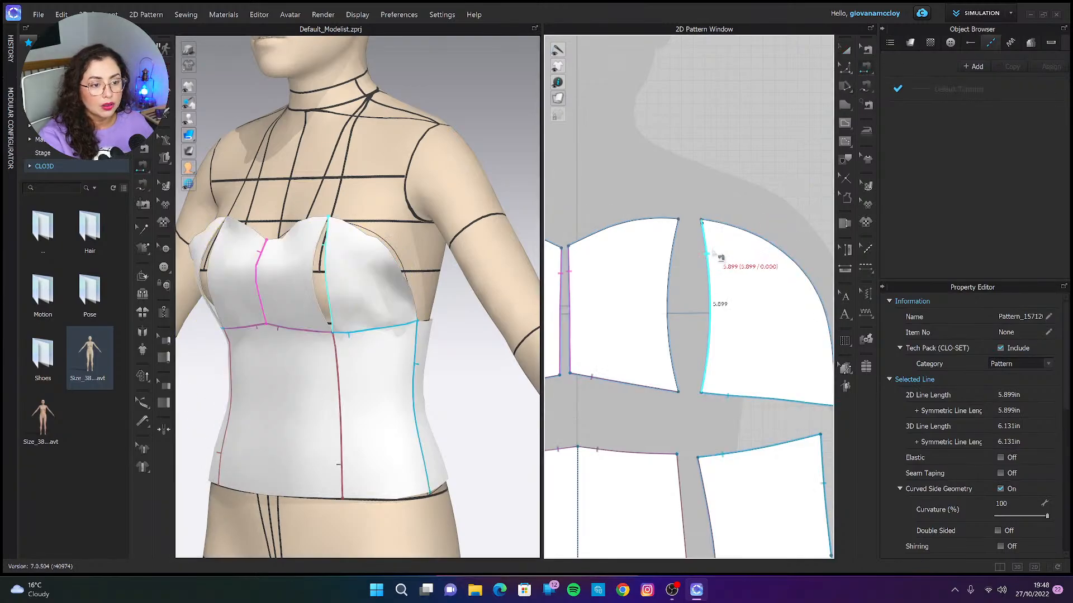
pyautogui.click(680, 263)
pyautogui.scroll(-5, 680, 263)
pyautogui.press('a')
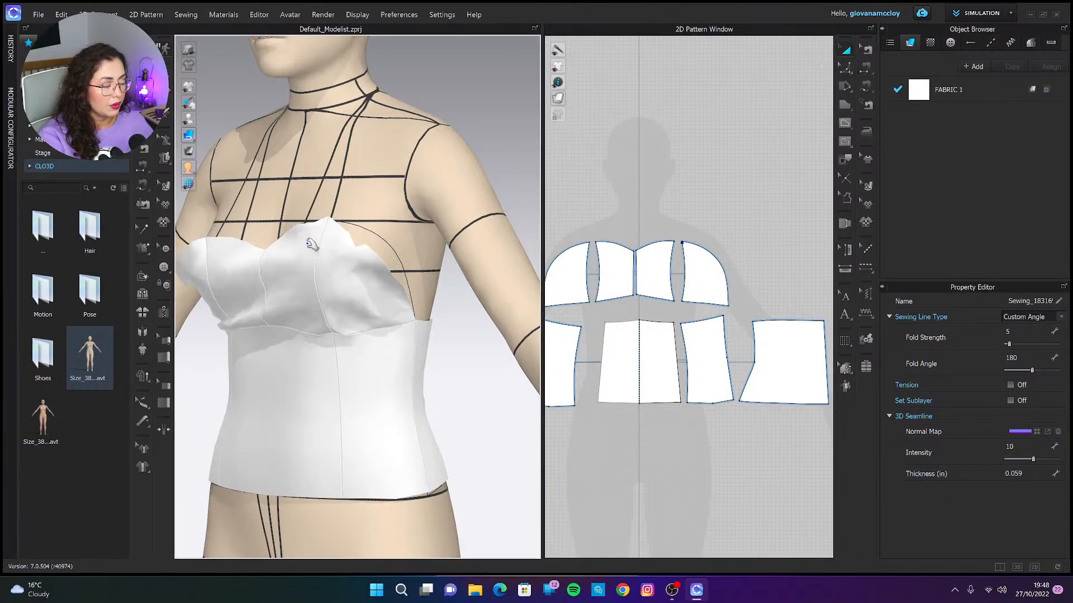
pyautogui.click(224, 214)
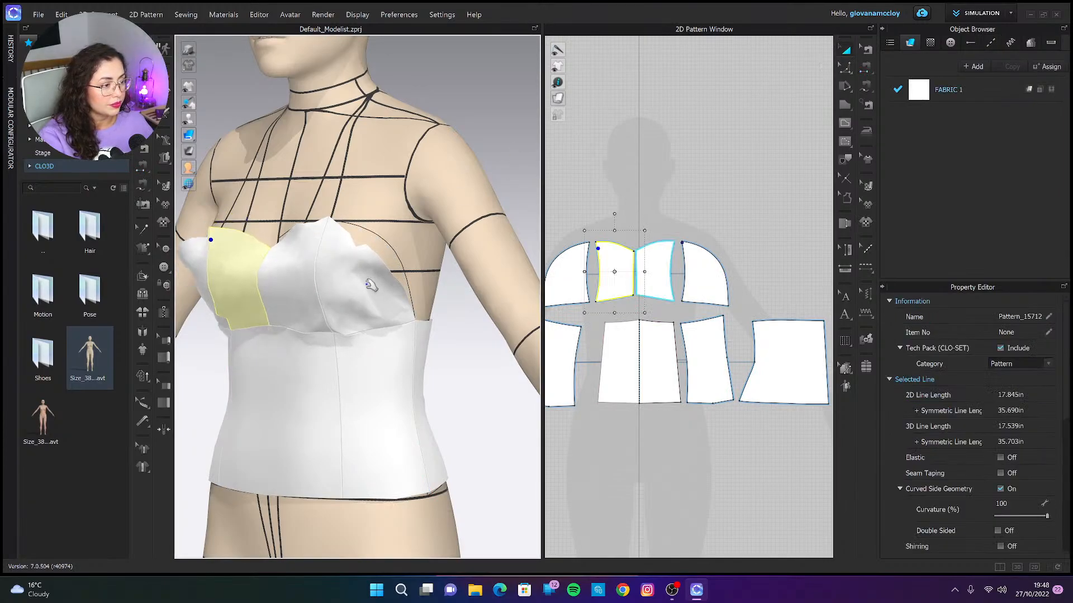
# Examine the corset's fit on the avatar from the side and front, along with its 2D pattern pieces.
pyautogui.moveTo(380, 277); pyautogui.dragTo(315, 285, button='right')
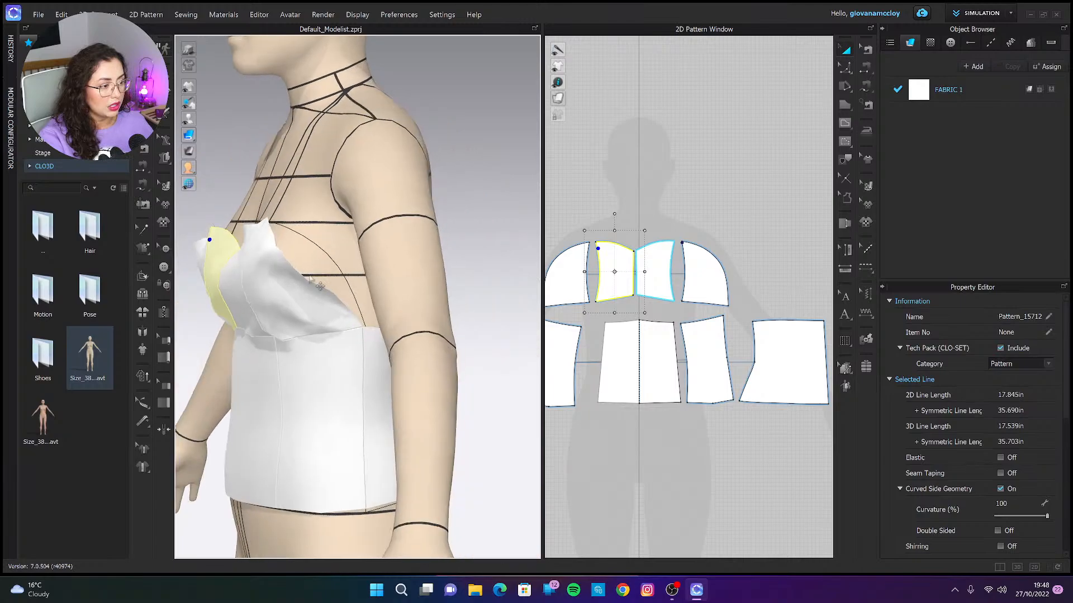
pyautogui.moveTo(378, 310)
pyautogui.mouseDown(button='right')
pyautogui.moveTo(413, 346)
pyautogui.moveTo(372, 325)
pyautogui.mouseUp(button='right')
pyautogui.click(398, 218)
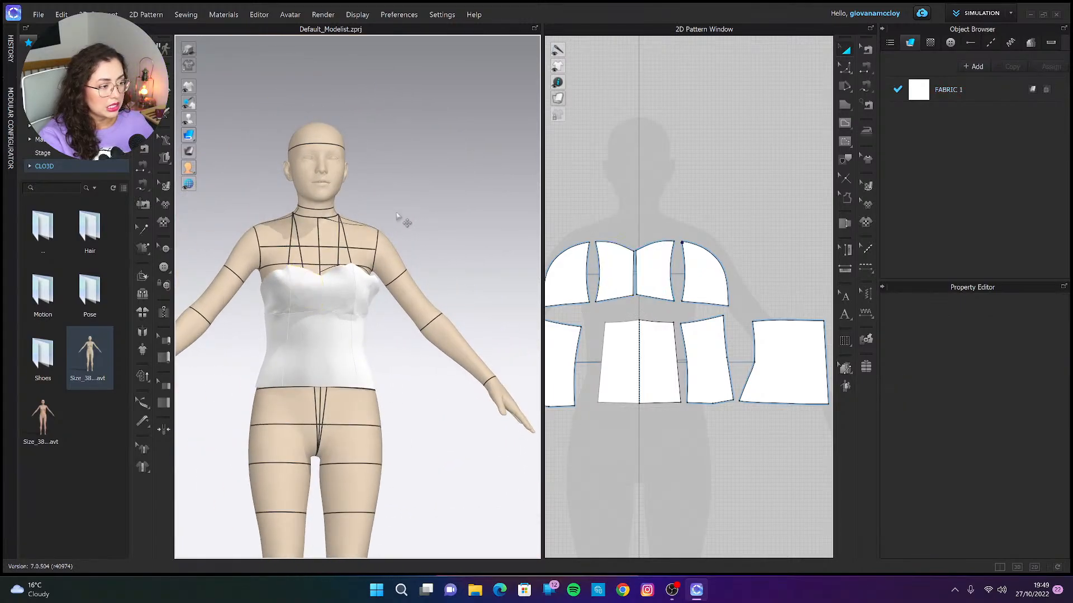
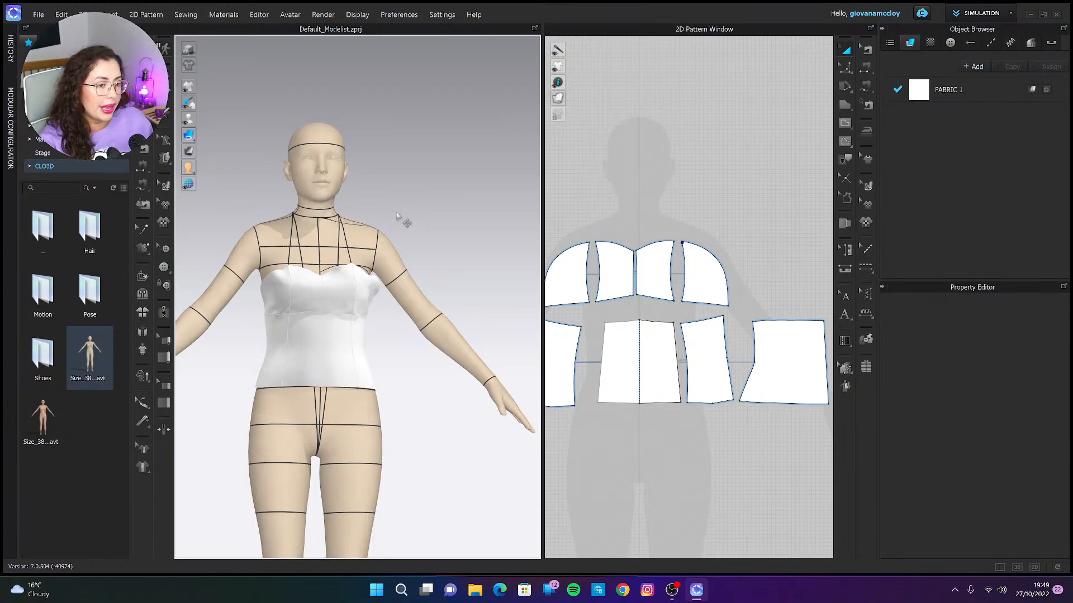
pyautogui.scroll(-3, 425, 237)
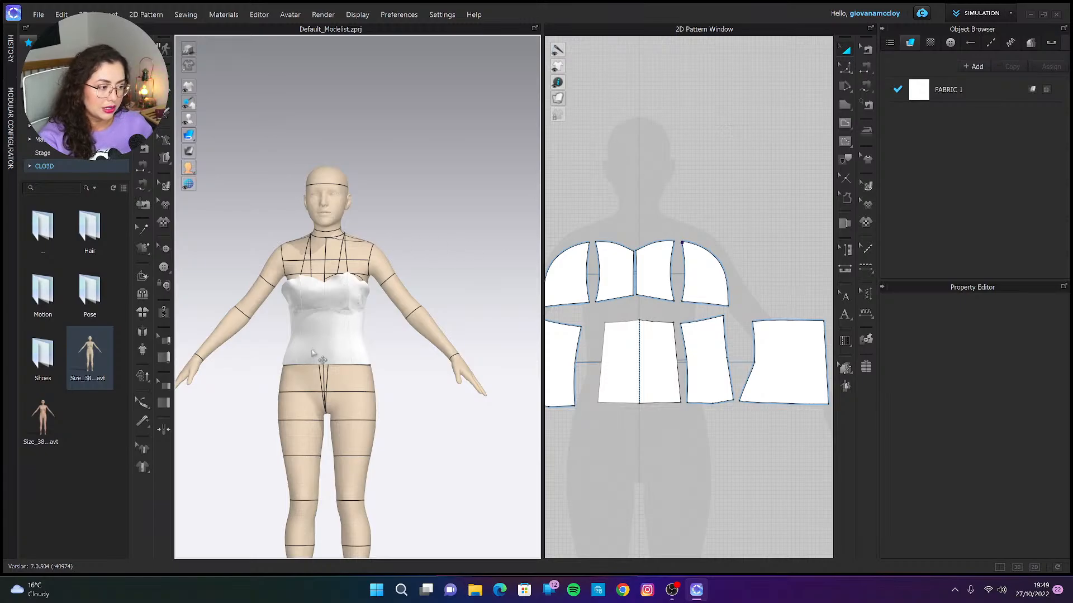
pyautogui.scroll(3, 330, 358)
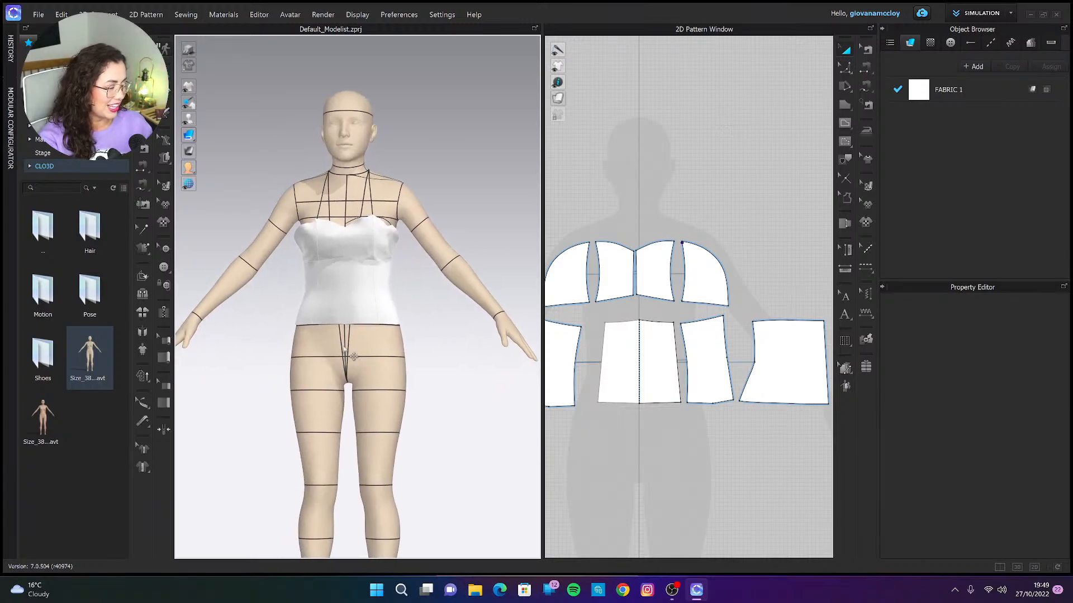
pyautogui.moveTo(353, 356); pyautogui.dragTo(378, 293, button='right')
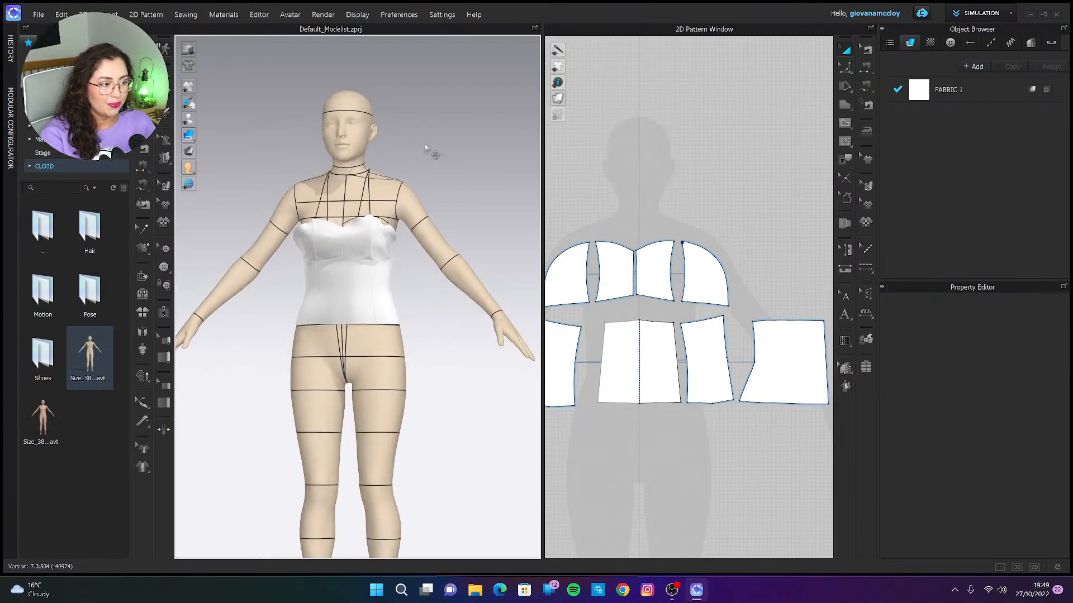
pyautogui.scroll(-4, 397, 304)
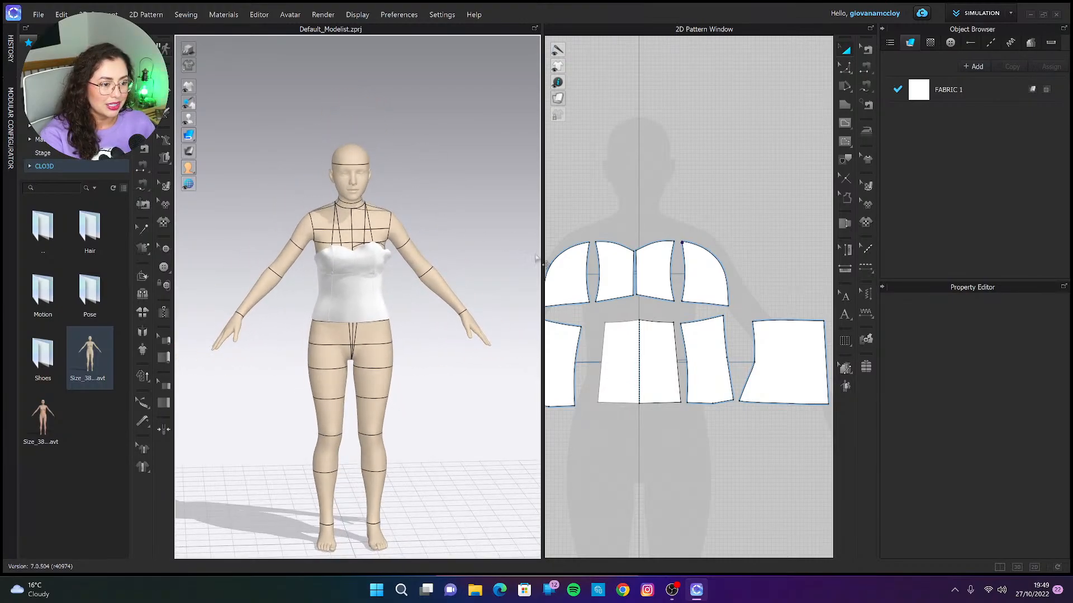
pyautogui.scroll(-4, 559, 273)
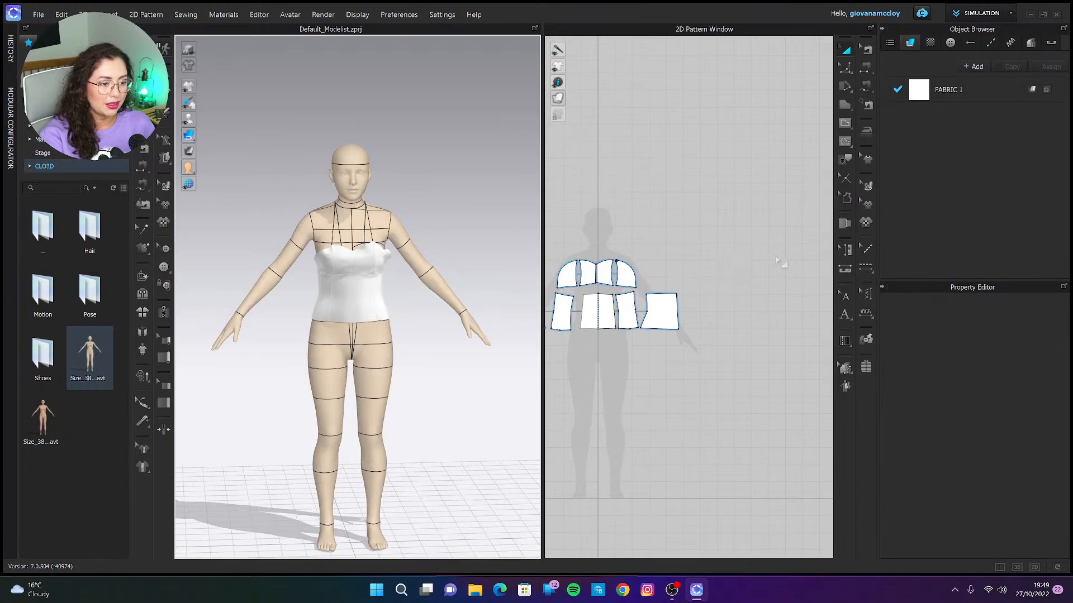
pyautogui.scroll(3, 814, 266)
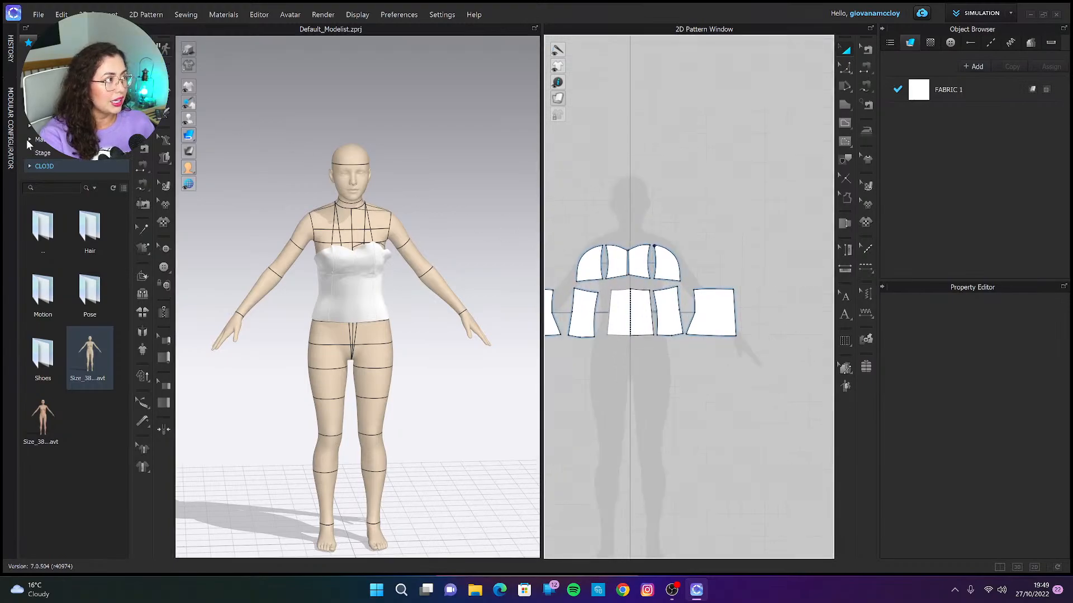
# Save the garment as "corset" in the Woman folder under Assets > Garment.
pyautogui.click(36, 14)
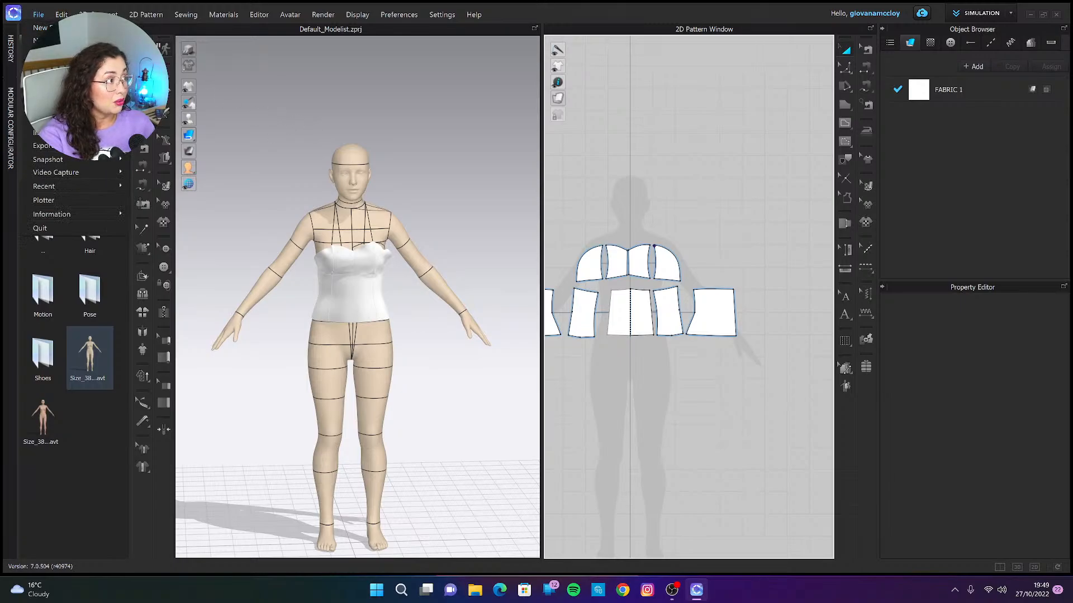
pyautogui.click(178, 116)
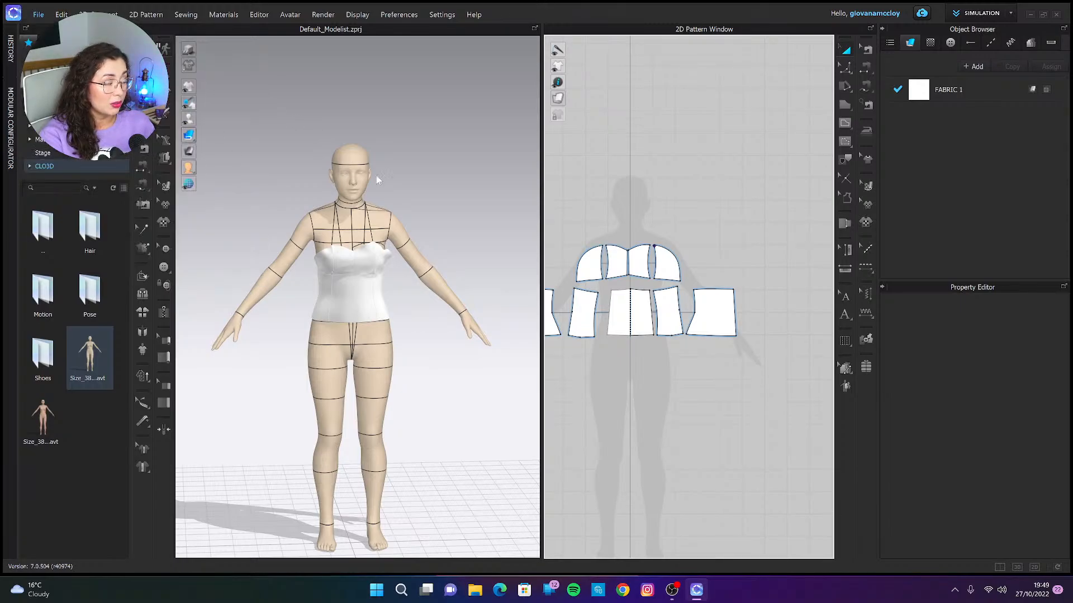
pyautogui.click(129, 189)
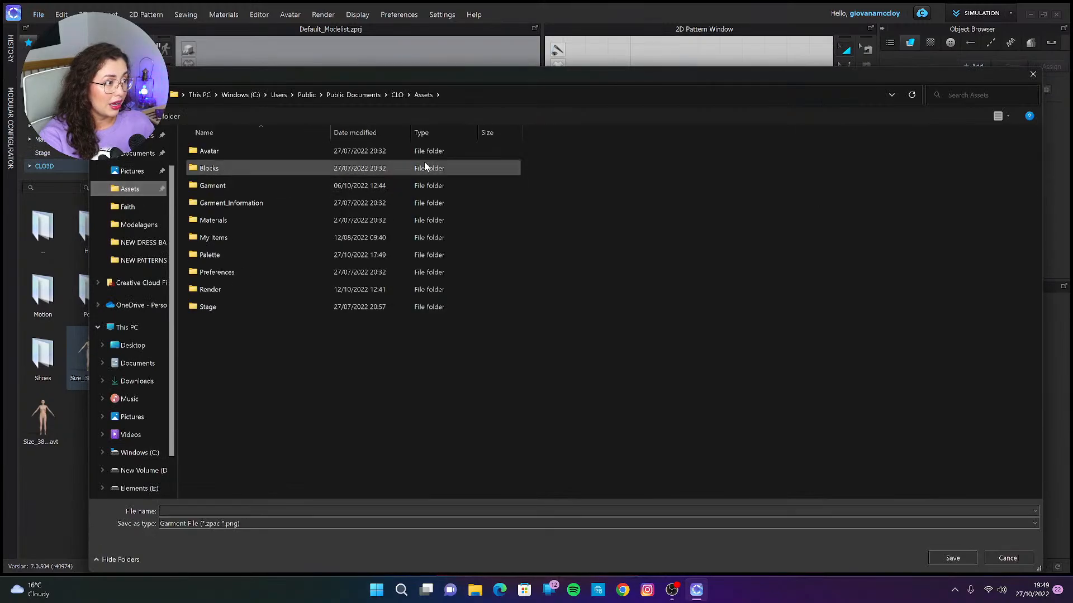
pyautogui.click(273, 182)
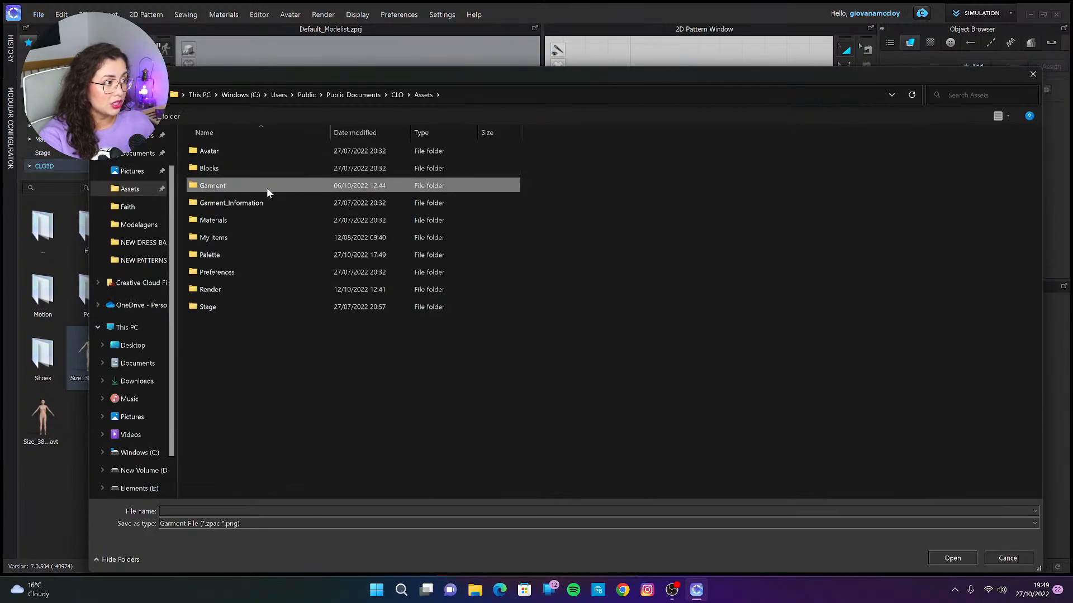
pyautogui.doubleClick(266, 186)
pyautogui.doubleClick(262, 202)
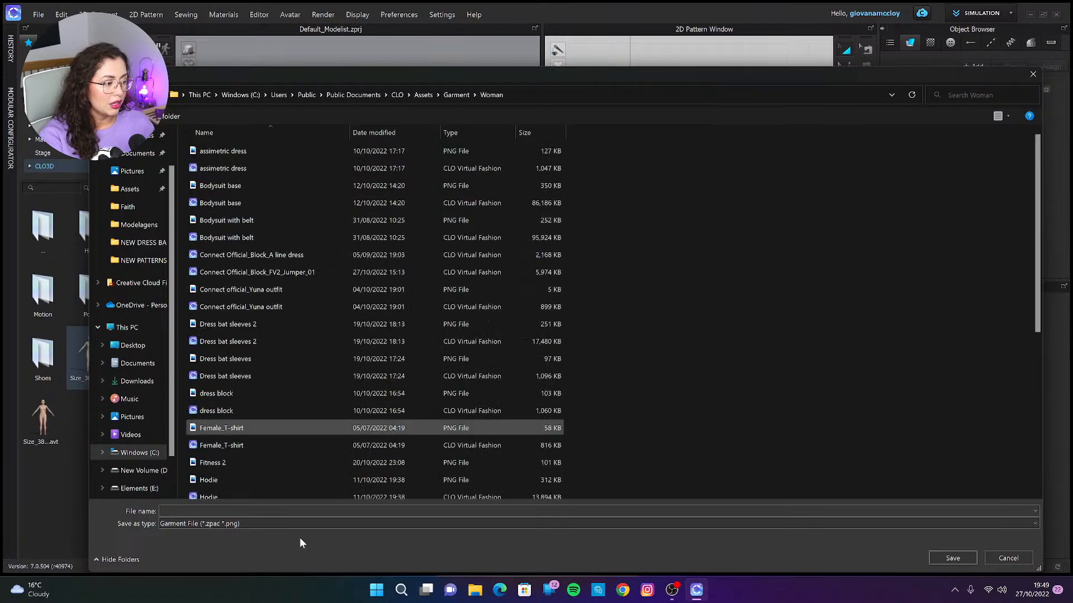
pyautogui.click(225, 512)
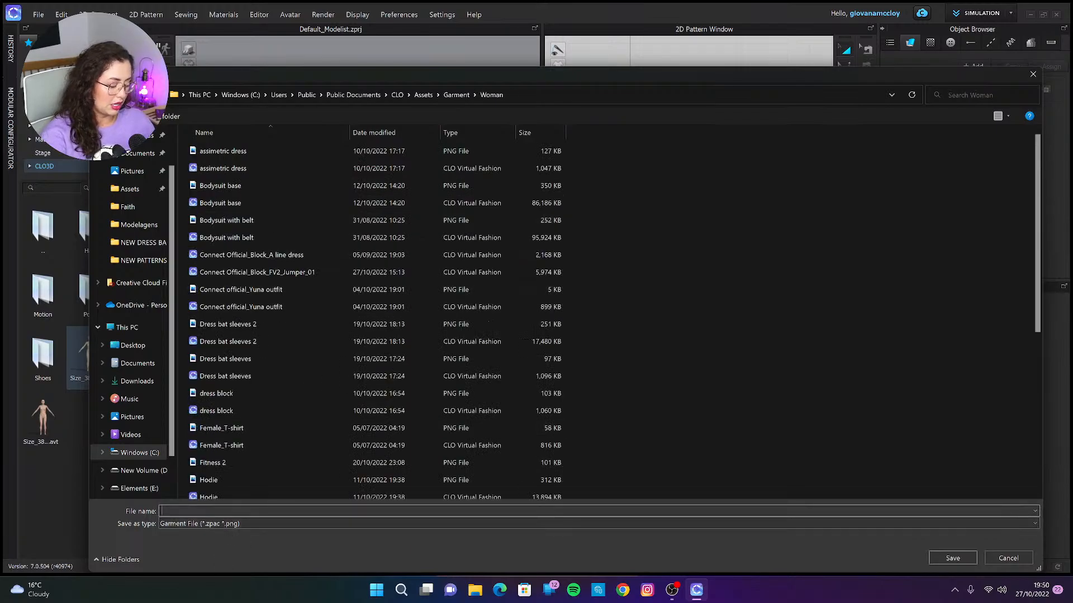
pyautogui.write('c')
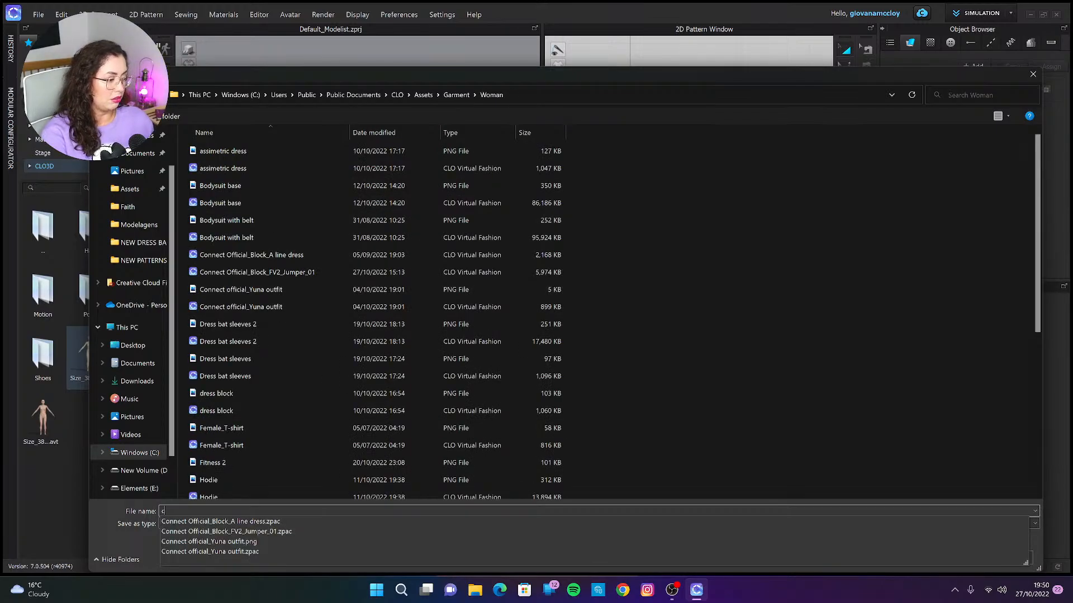
pyautogui.write('or')
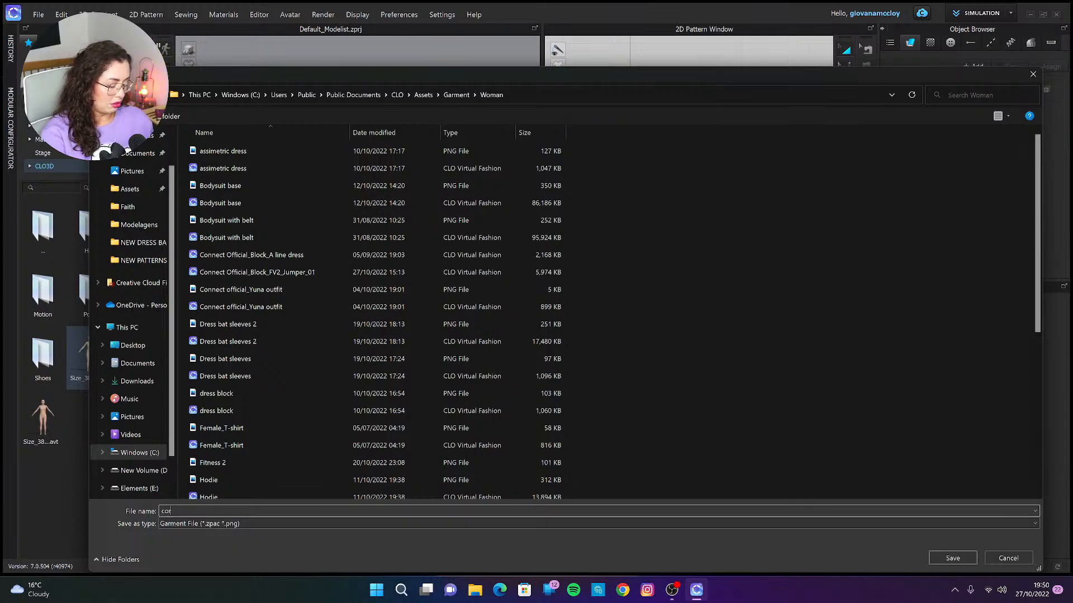
pyautogui.write('set')
pyautogui.press('Return')
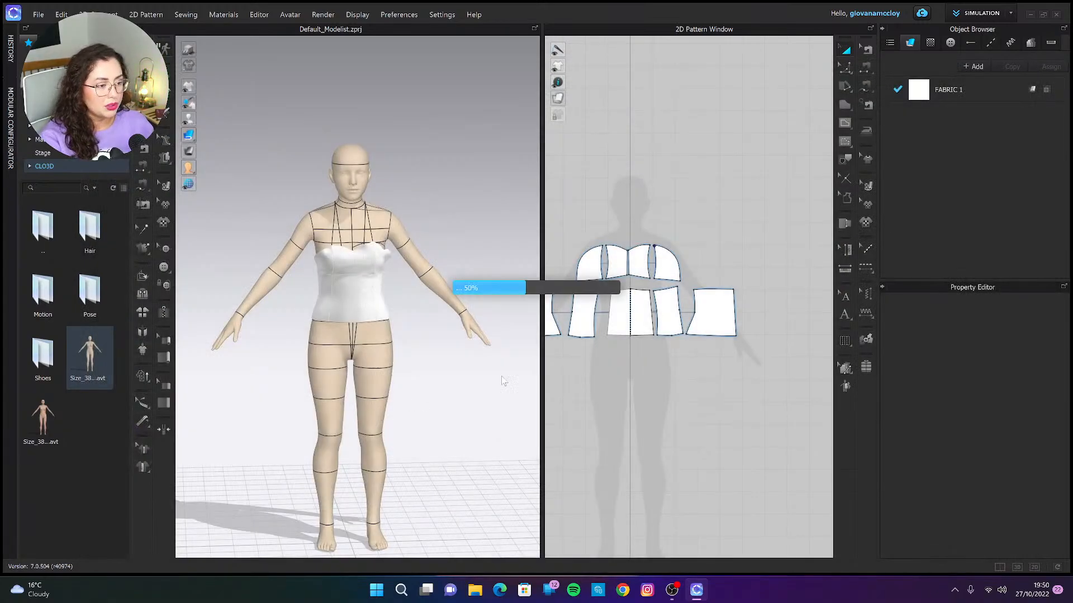
# Browse the library's Woman garment folder and preview the corset.zpac file.
pyautogui.doubleClick(56, 226)
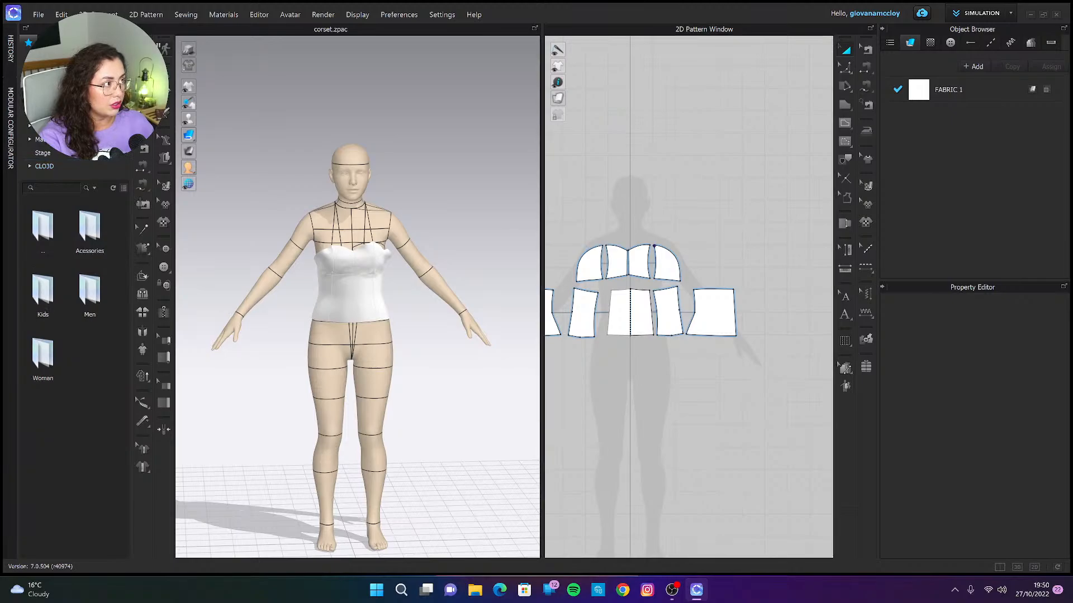
pyautogui.doubleClick(36, 380)
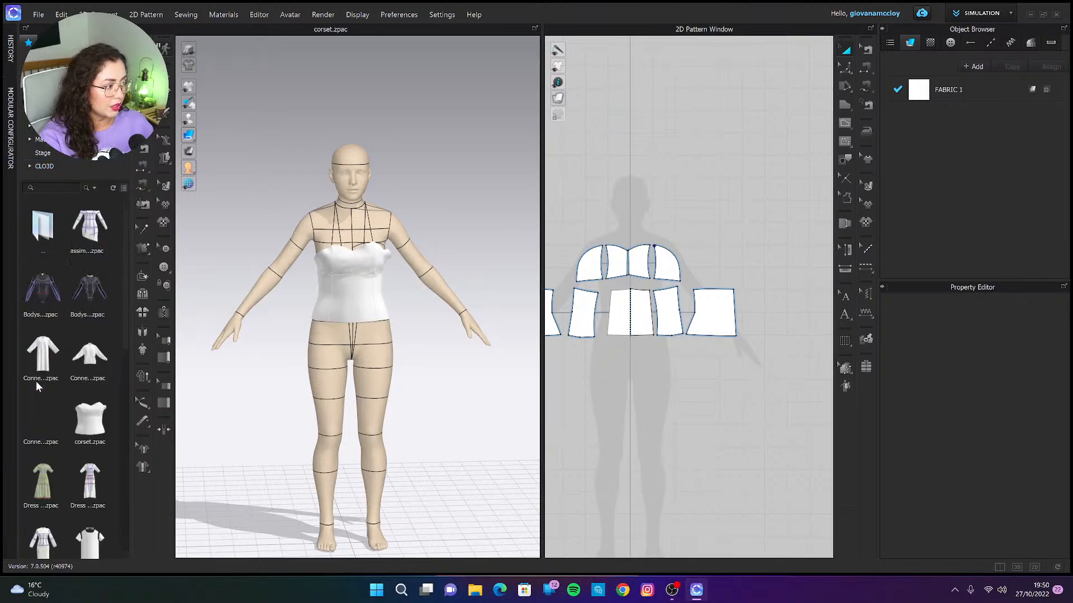
pyautogui.scroll(-3, 50, 351)
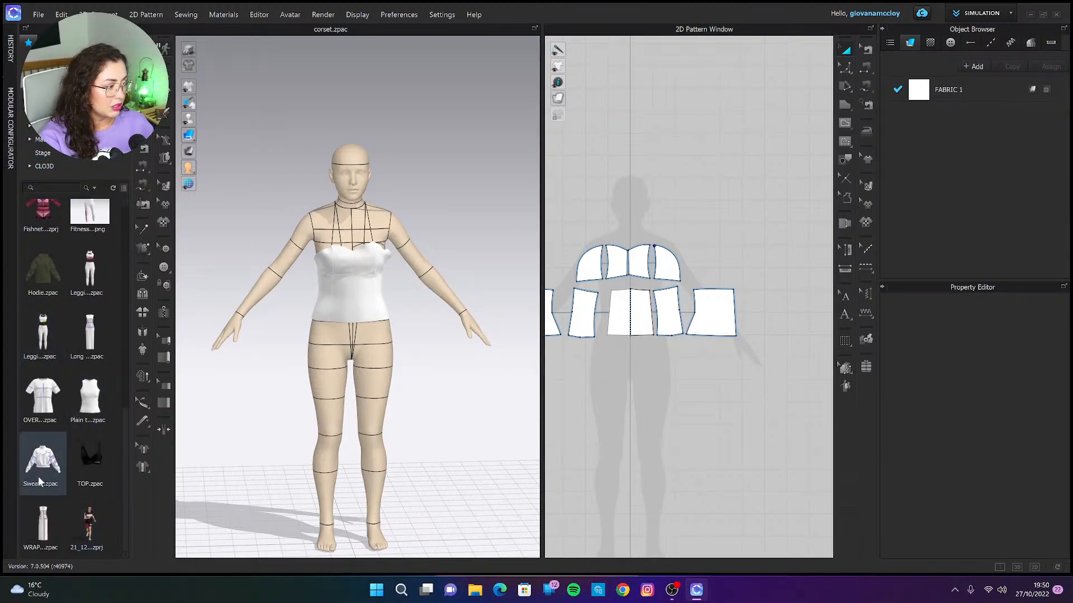
pyautogui.scroll(2, 70, 447)
pyautogui.scroll(4, 70, 443)
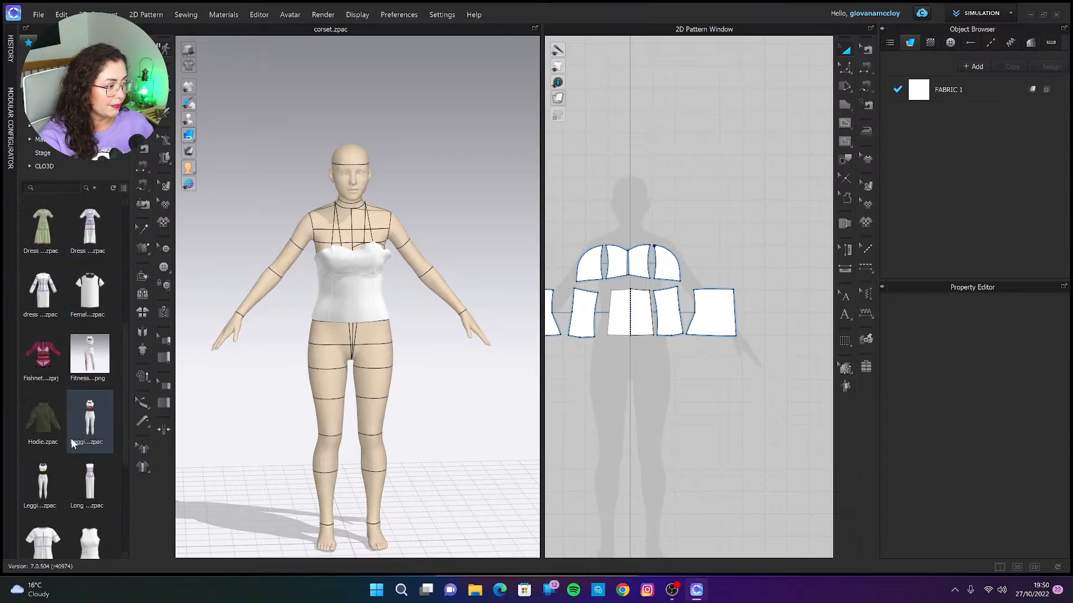
pyautogui.moveTo(87, 422)
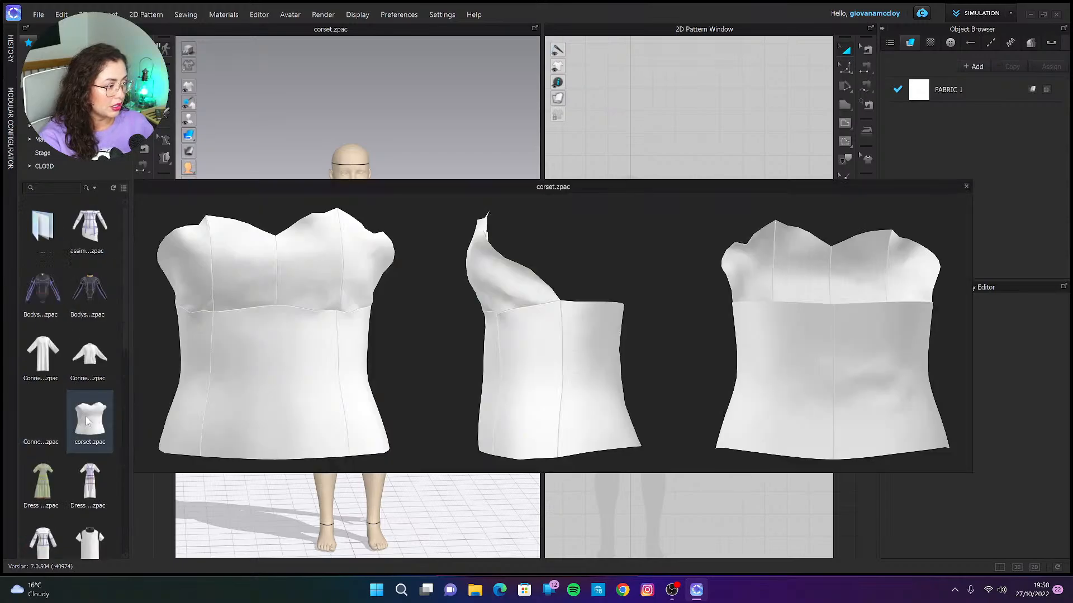
pyautogui.doubleClick(106, 401)
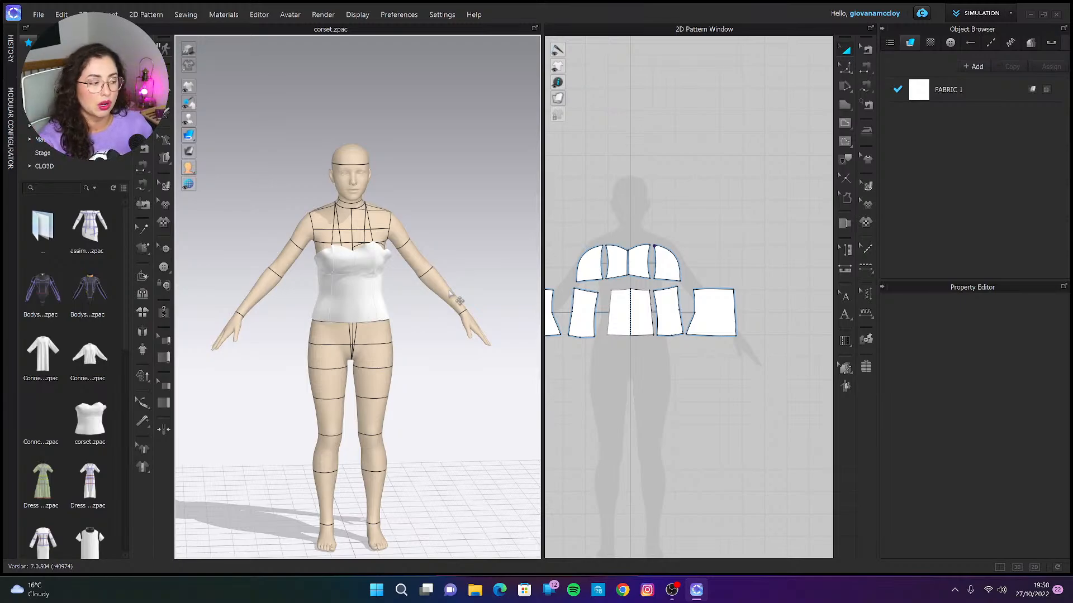
# Delete all of the corset's pattern pieces from the scene.
pyautogui.scroll(4, 430, 299)
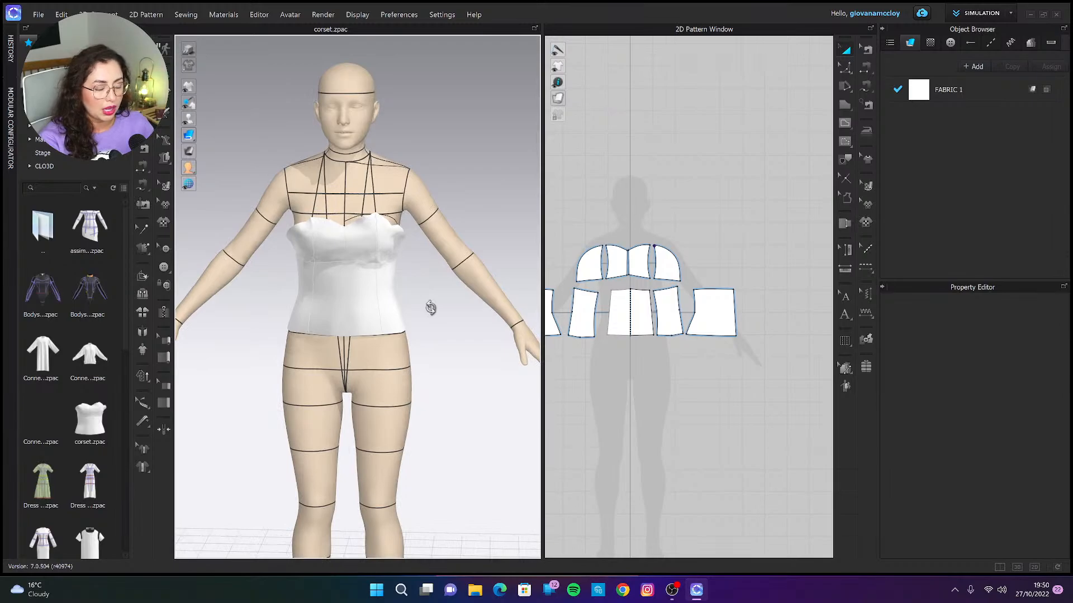
pyautogui.scroll(-2, 705, 272)
pyautogui.moveTo(715, 274); pyautogui.dragTo(747, 278, button='middle')
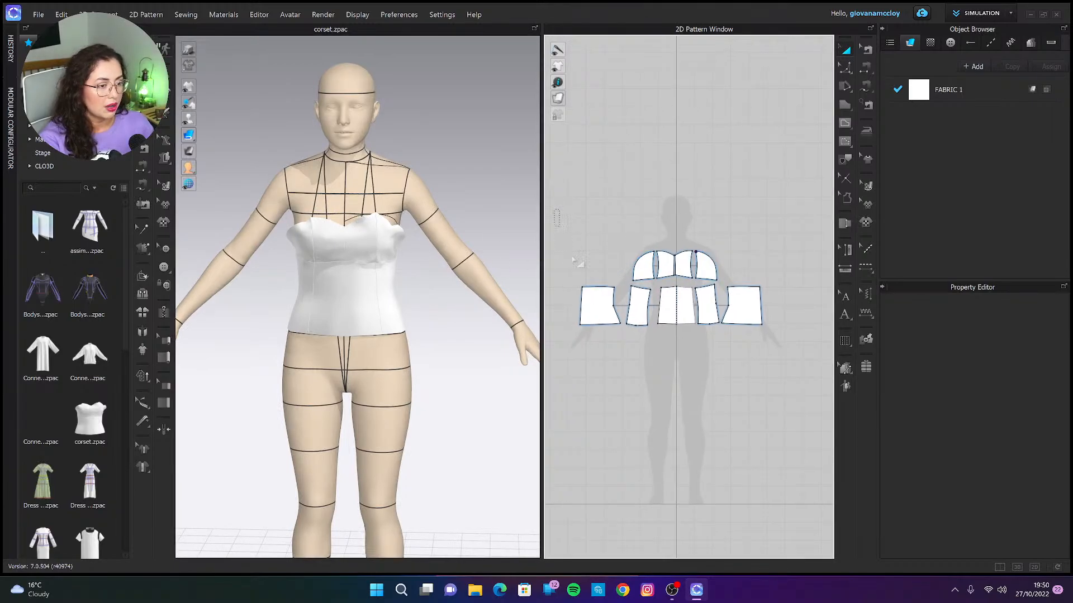
pyautogui.hotkey('ctrl', 'a')
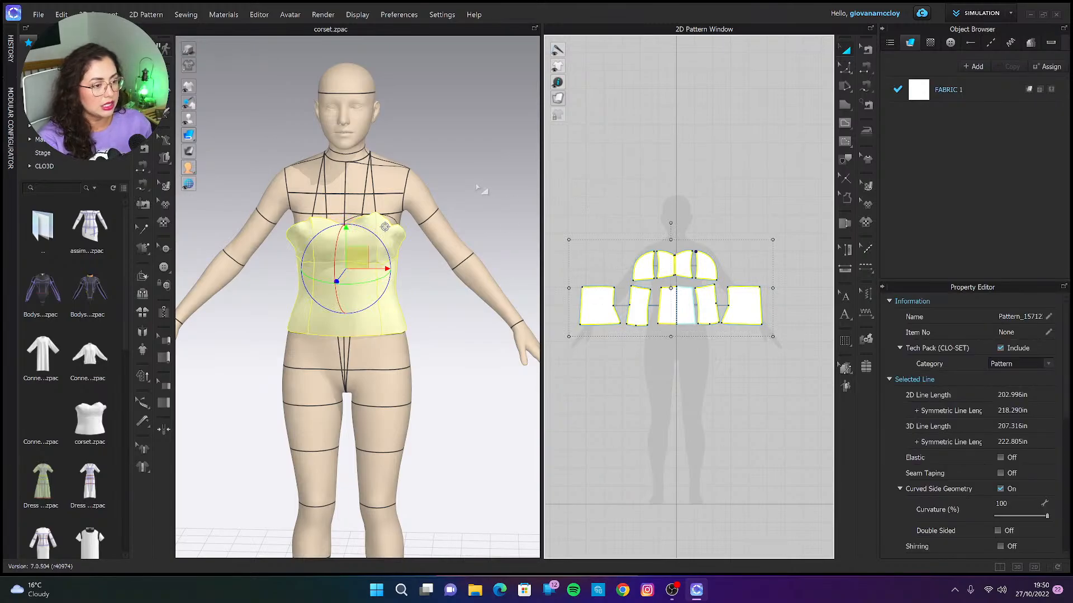
pyautogui.press('Delete')
pyautogui.moveTo(391, 285); pyautogui.dragTo(392, 292, button='right')
# Load the last FV2_Yu… avatar from the library's Female_V2 folder, using the Open load type.
pyautogui.doubleClick(45, 86)
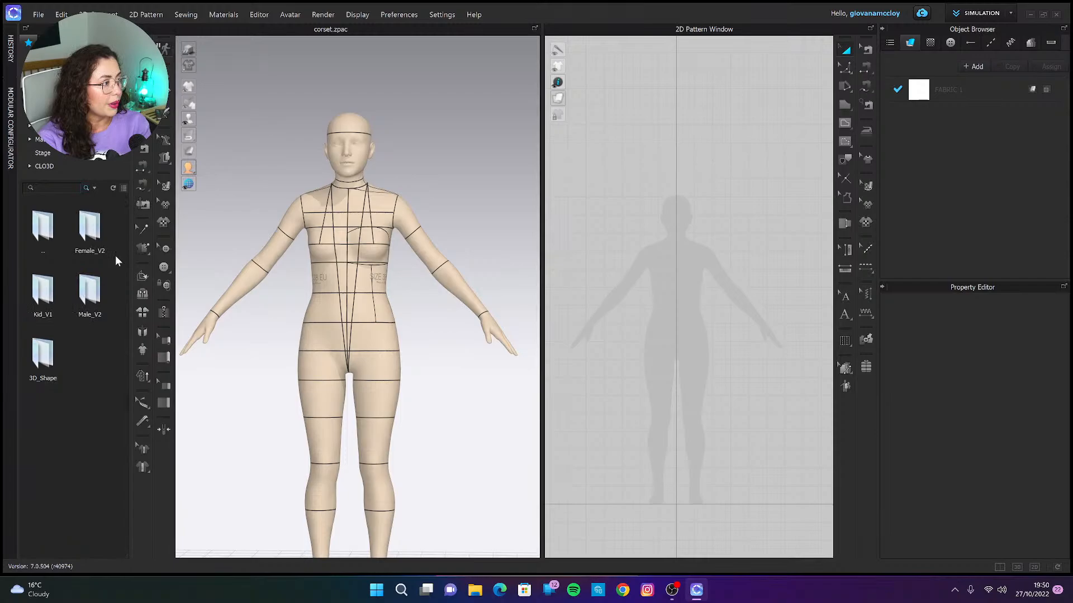
pyautogui.doubleClick(81, 232)
pyautogui.scroll(-3, 104, 508)
pyautogui.doubleClick(51, 525)
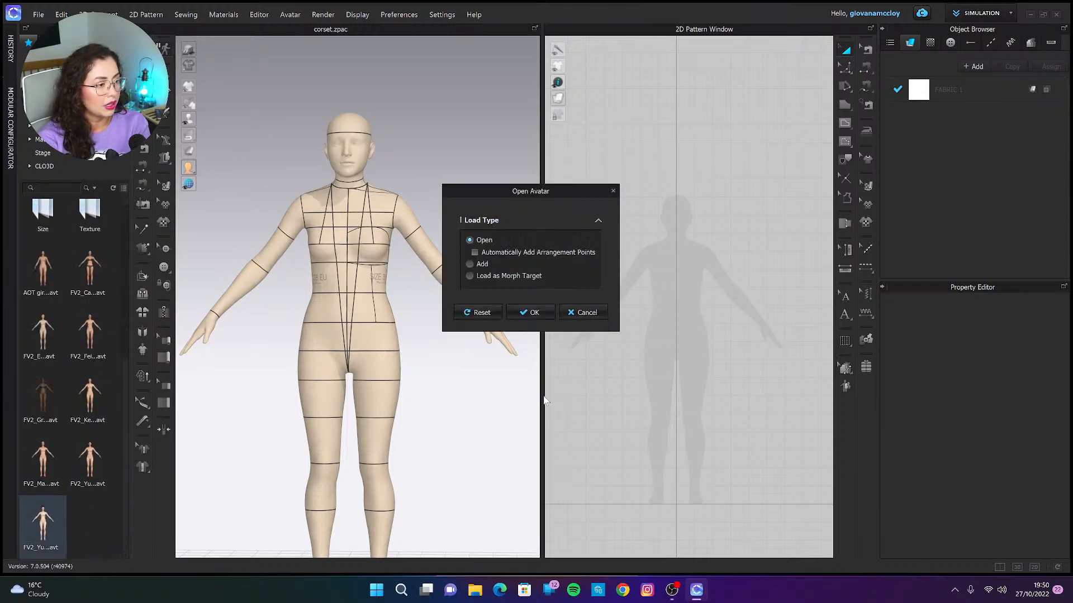
pyautogui.click(534, 313)
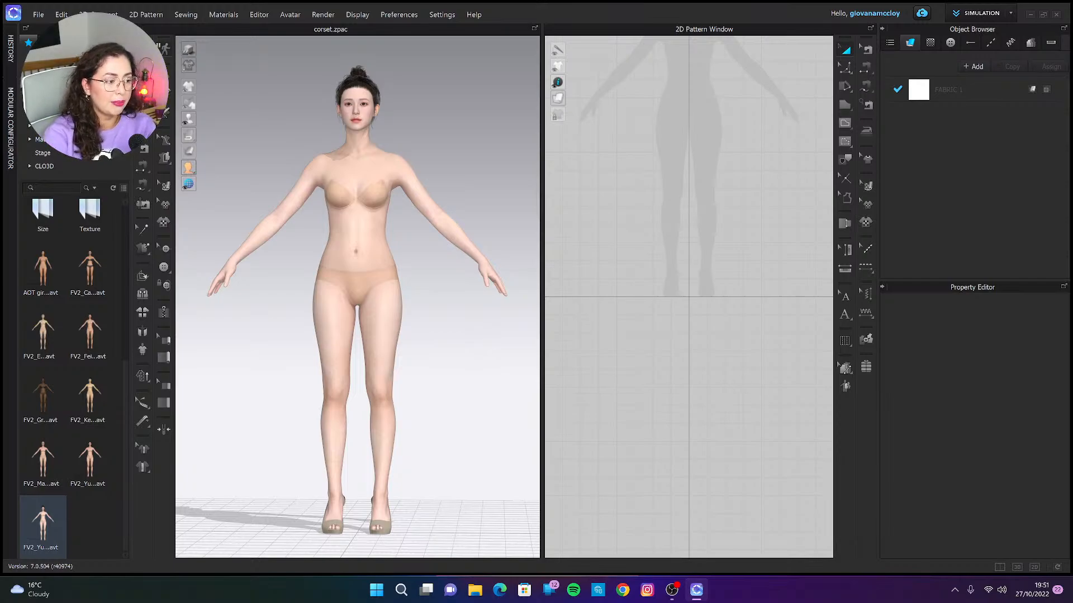
# Examine the file formats offered for importing external patterns and objects into the scene.
pyautogui.scroll(-3, 622, 319)
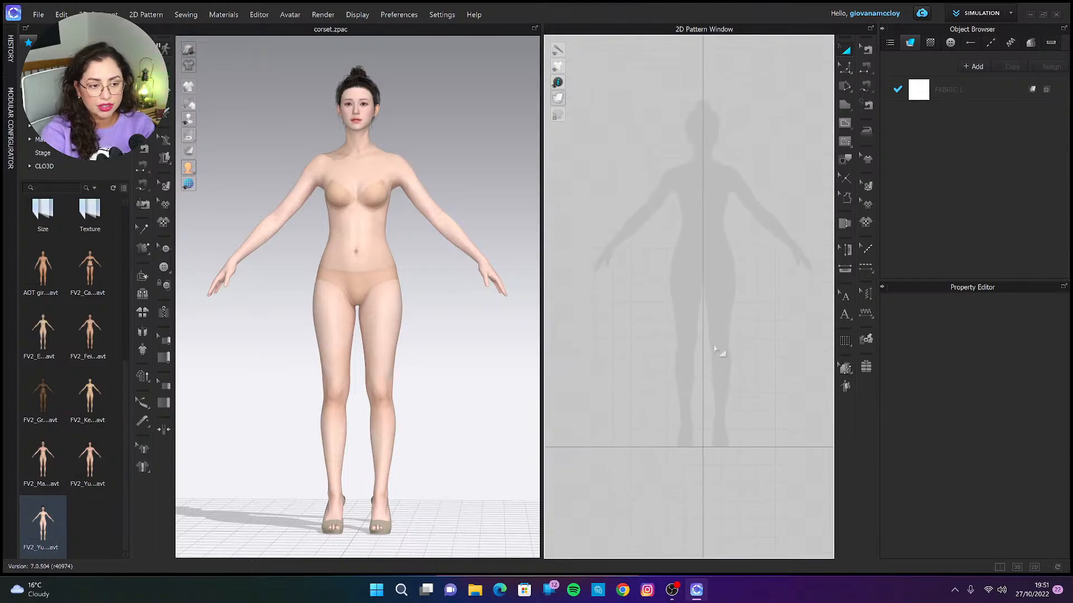
pyautogui.moveTo(714, 347); pyautogui.dragTo(710, 350, button='middle')
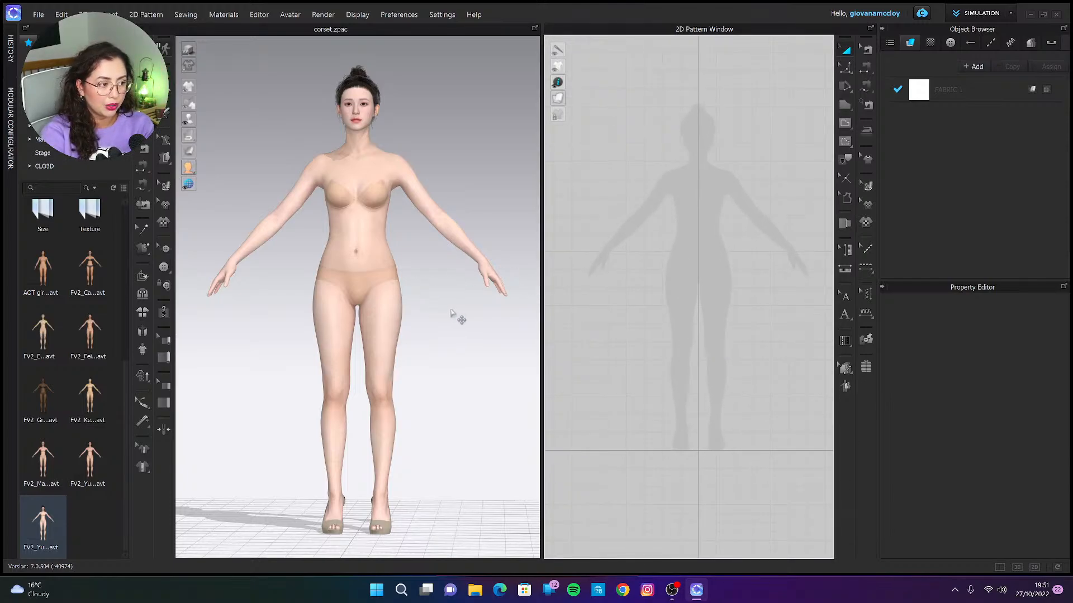
pyautogui.moveTo(451, 310)
pyautogui.mouseDown(button='right')
pyautogui.moveTo(478, 311)
pyautogui.moveTo(445, 304)
pyautogui.mouseUp(button='right')
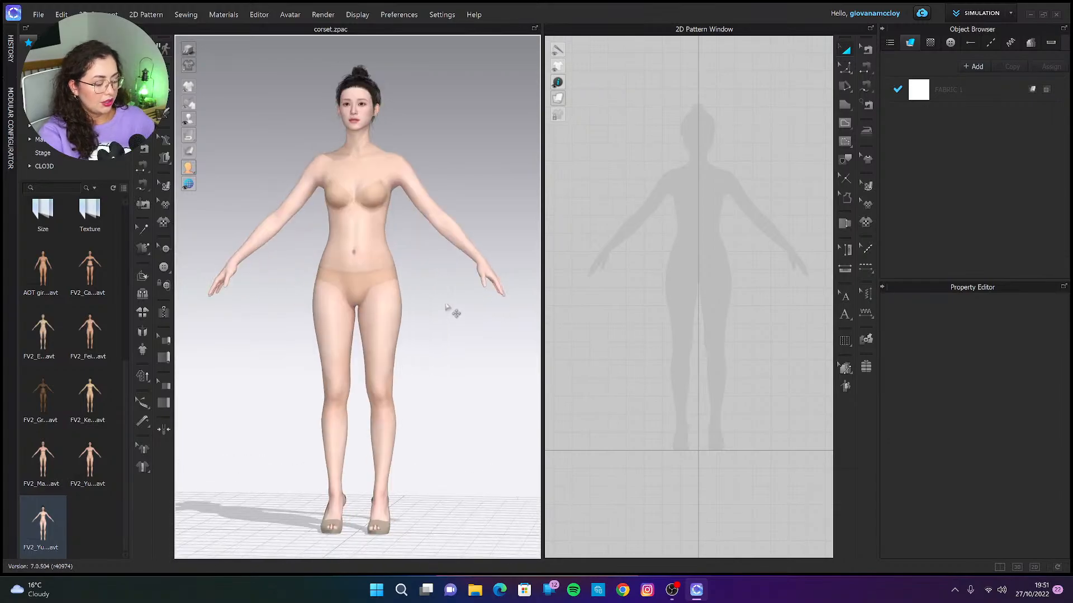
pyautogui.press('2')
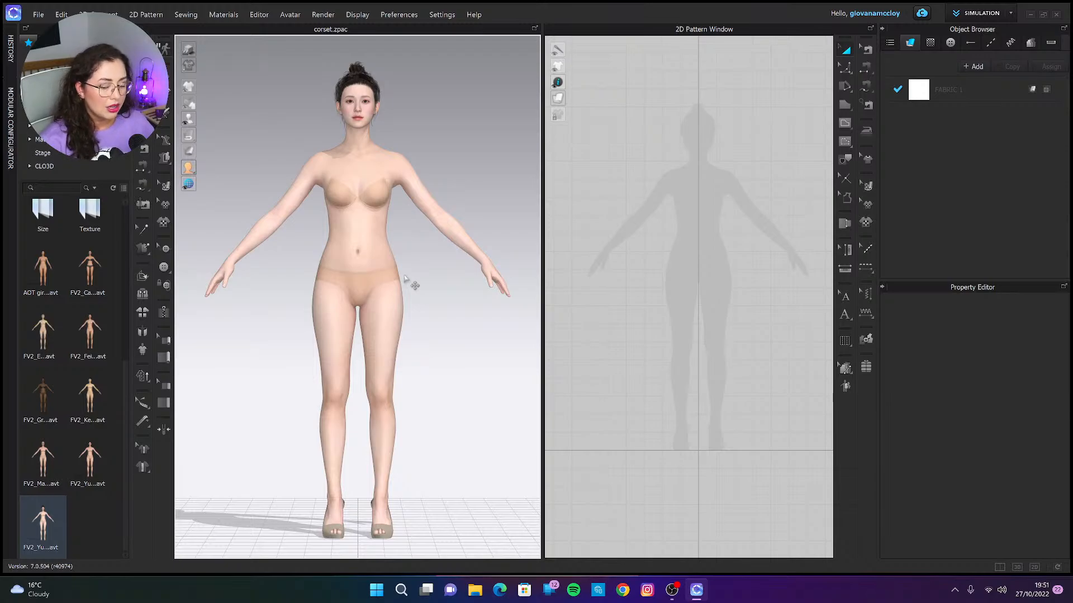
pyautogui.click(38, 15)
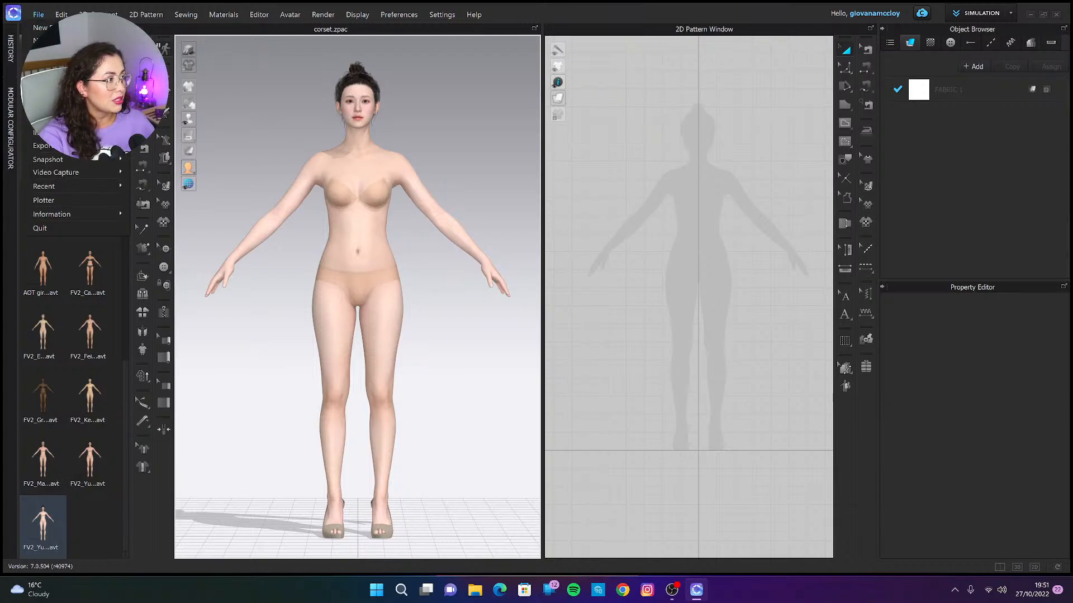
pyautogui.moveTo(44, 145)
pyautogui.moveTo(120, 133)
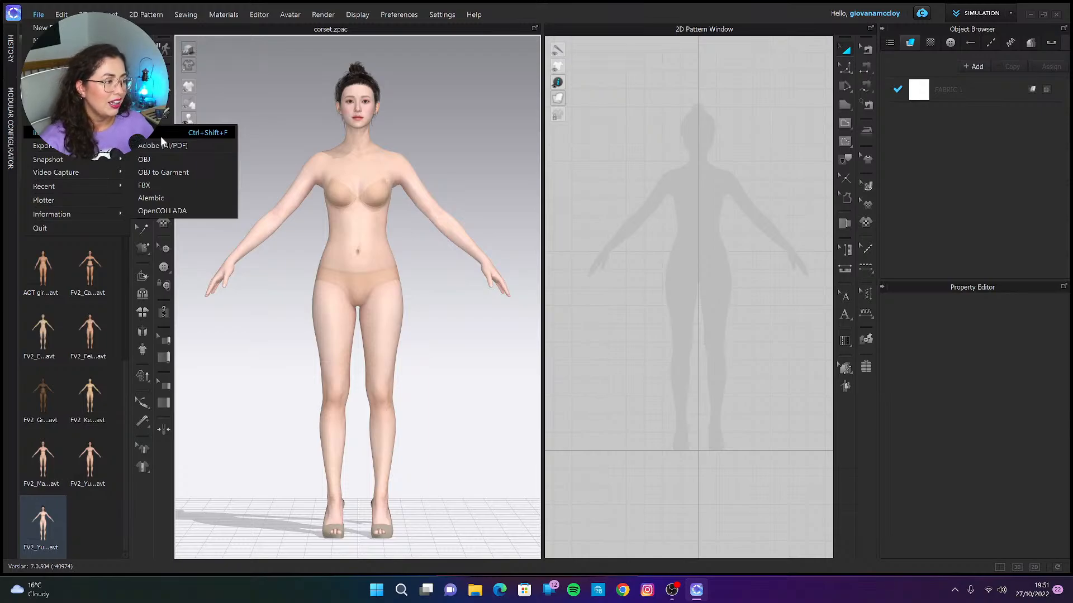
pyautogui.click(508, 139)
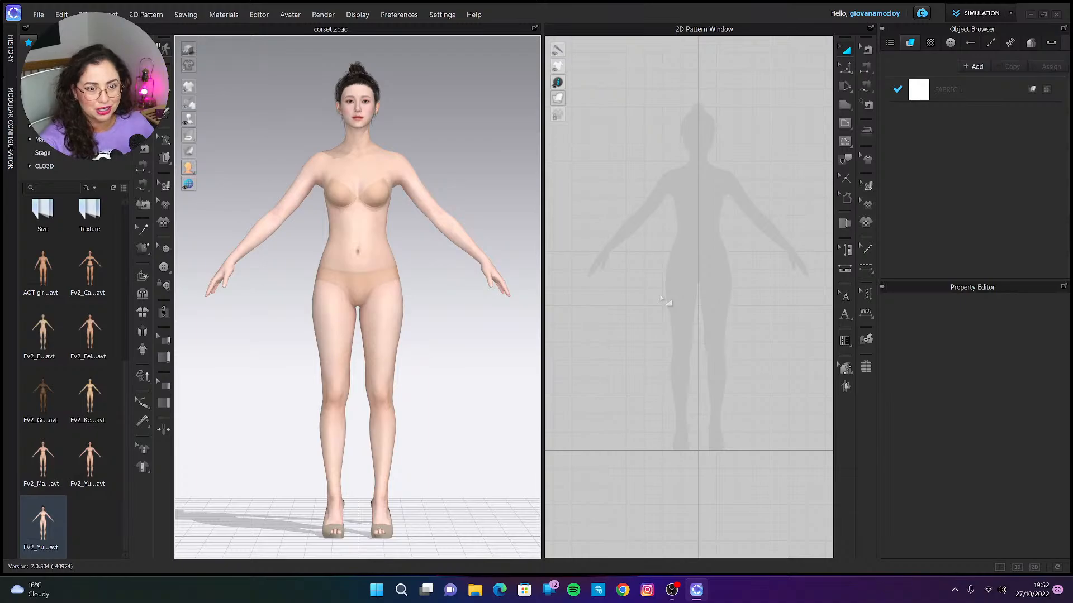
# Draw a rectangular pattern piece, about 153 in around, over the avatar silhouette from the neck to the lower legs.
pyautogui.click(845, 105)
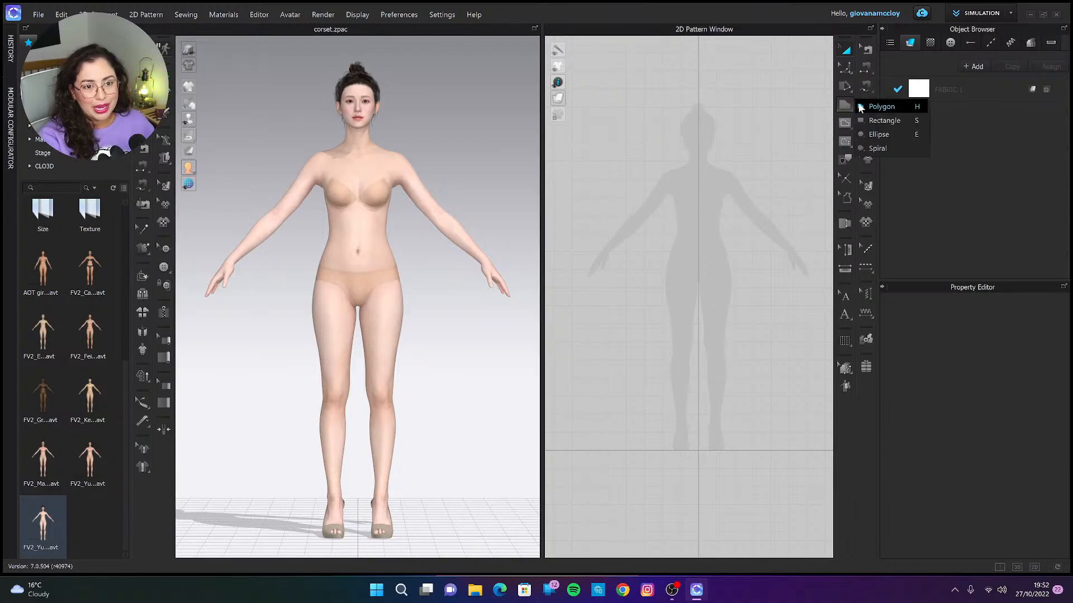
pyautogui.click(877, 118)
pyautogui.moveTo(637, 157); pyautogui.dragTo(763, 384)
pyautogui.click(845, 50)
pyautogui.click(791, 89)
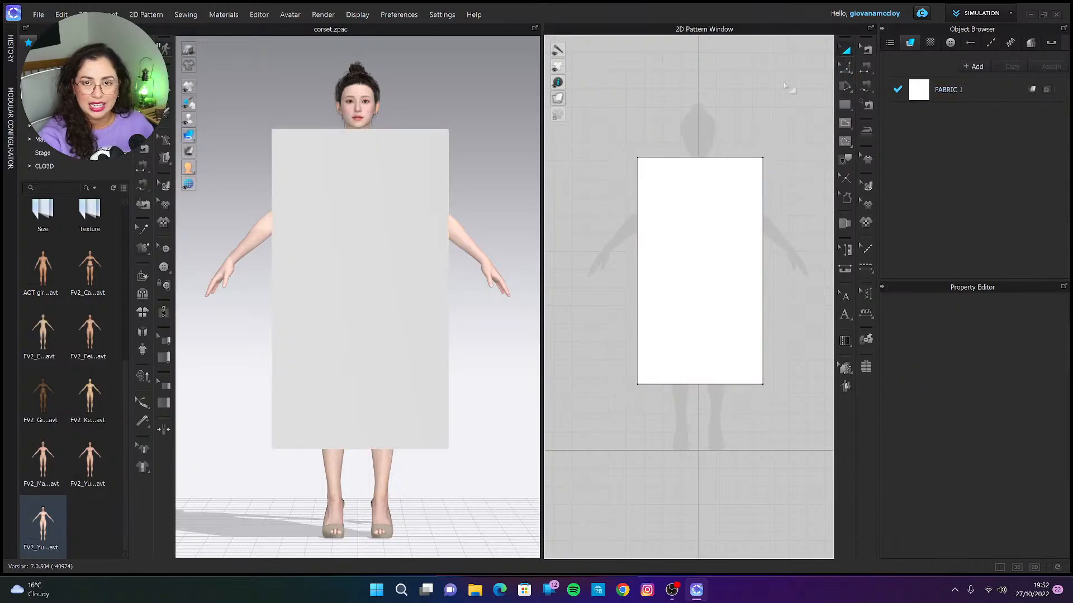
pyautogui.click(702, 218)
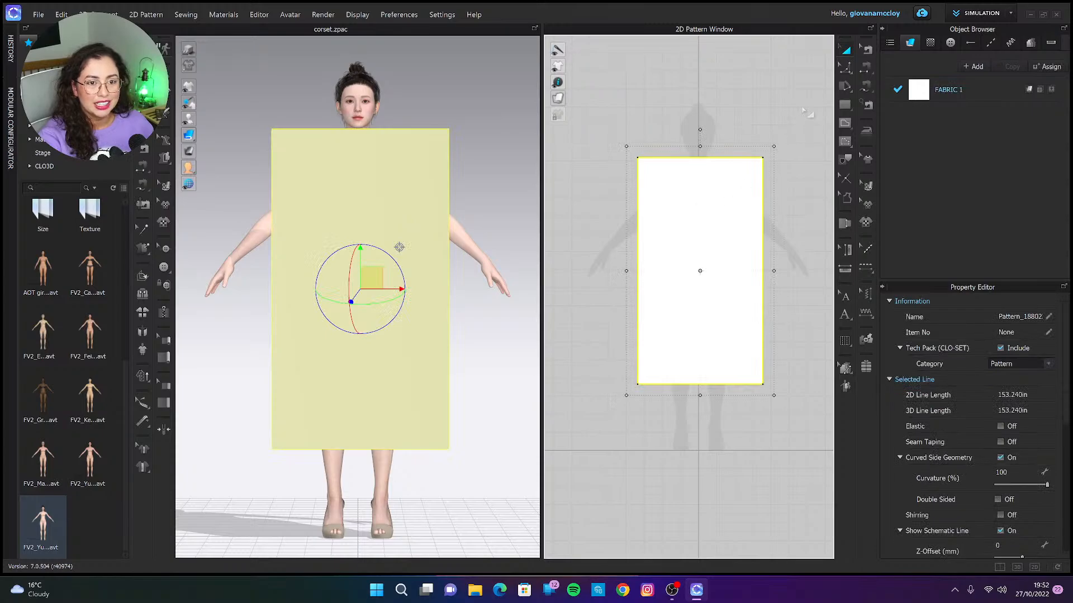
pyautogui.click(790, 87)
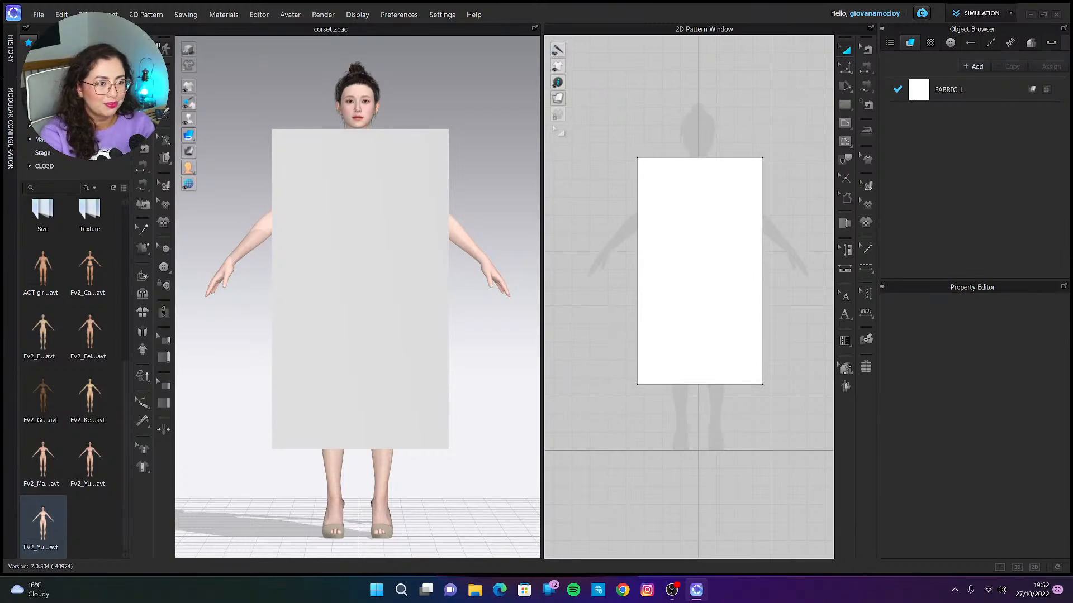
# Change the 2D pattern surface display style and add the Screenshot (1) image from the Modelagens folder as a graphic.
pyautogui.click(559, 100)
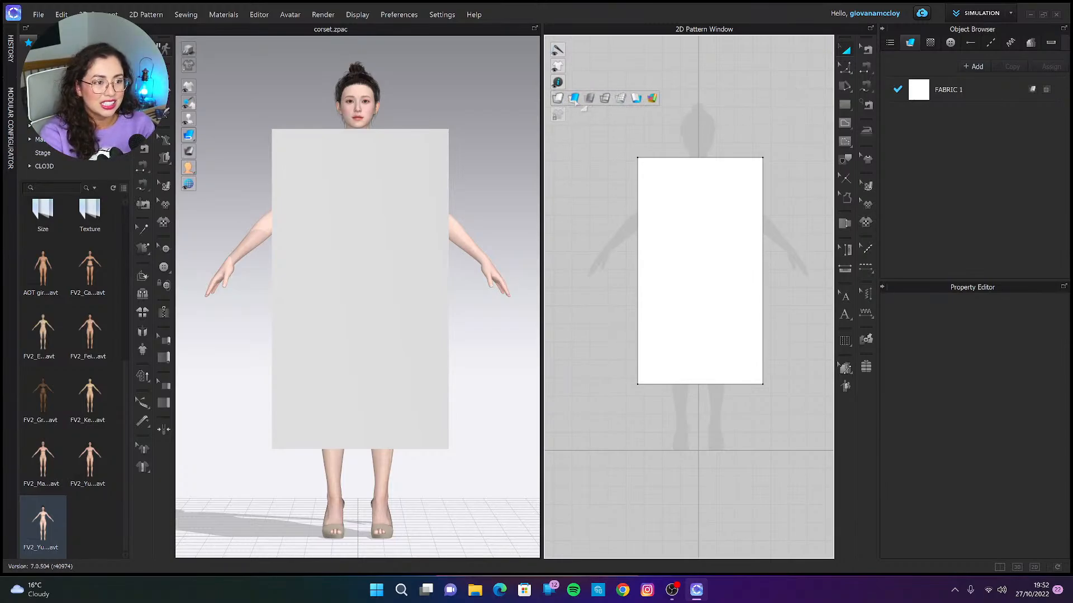
pyautogui.click(576, 99)
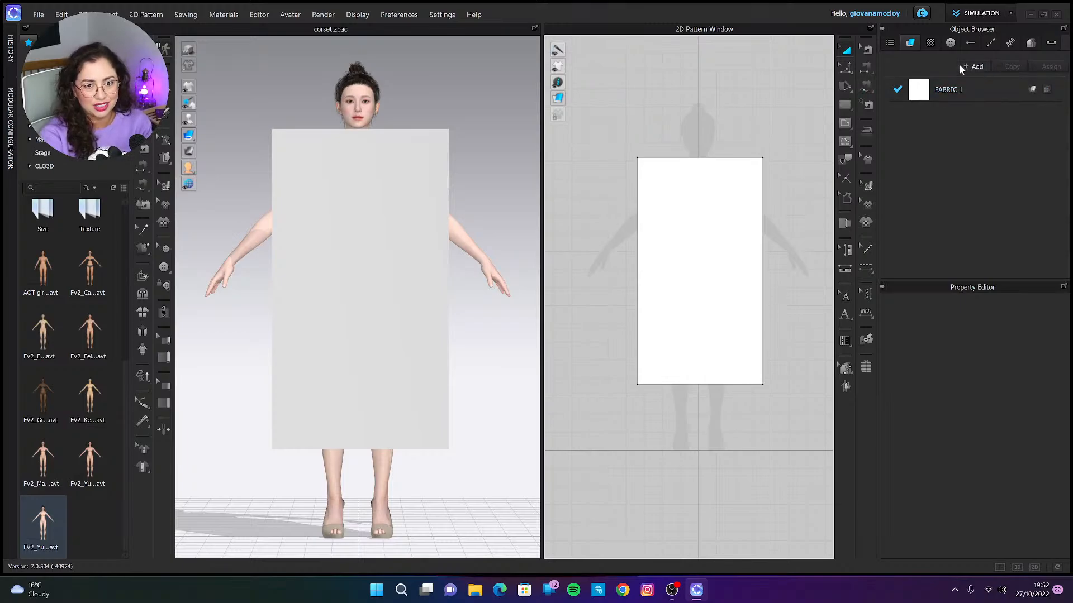
pyautogui.click(925, 42)
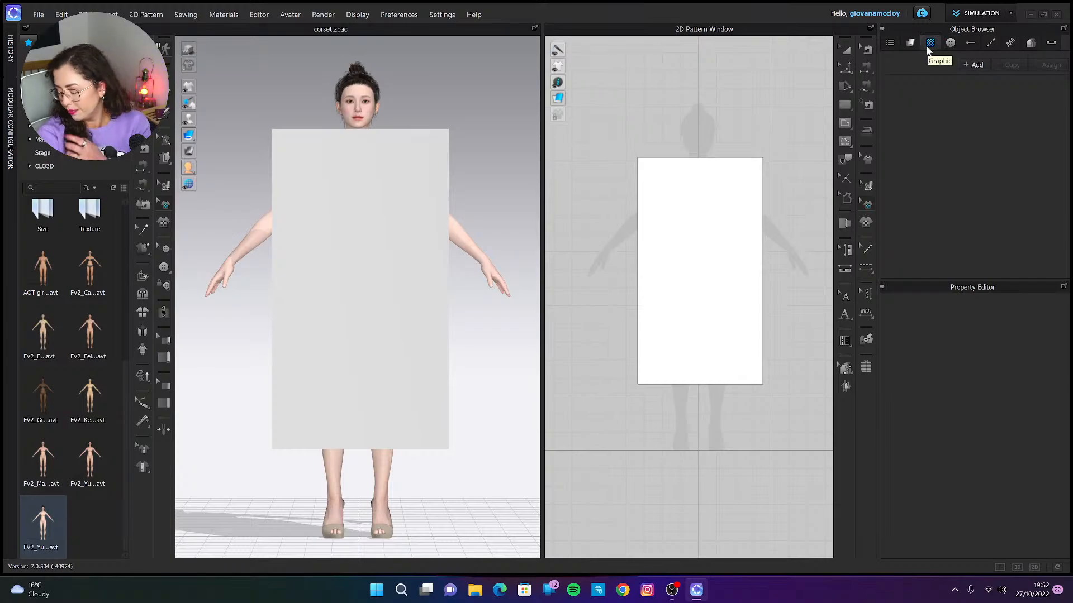
pyautogui.click(977, 65)
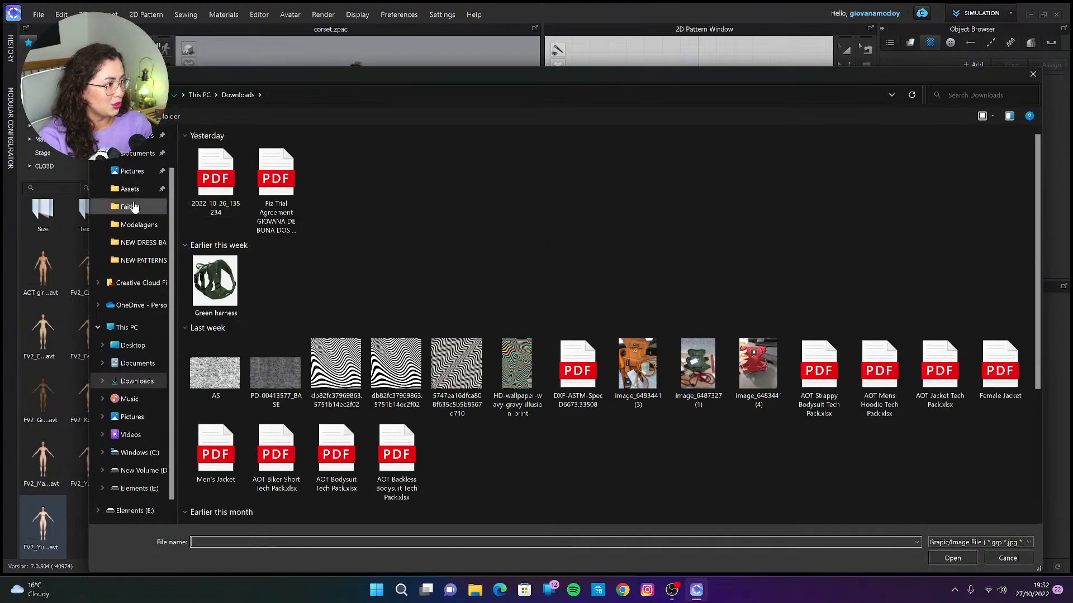
pyautogui.click(137, 224)
pyautogui.doubleClick(224, 169)
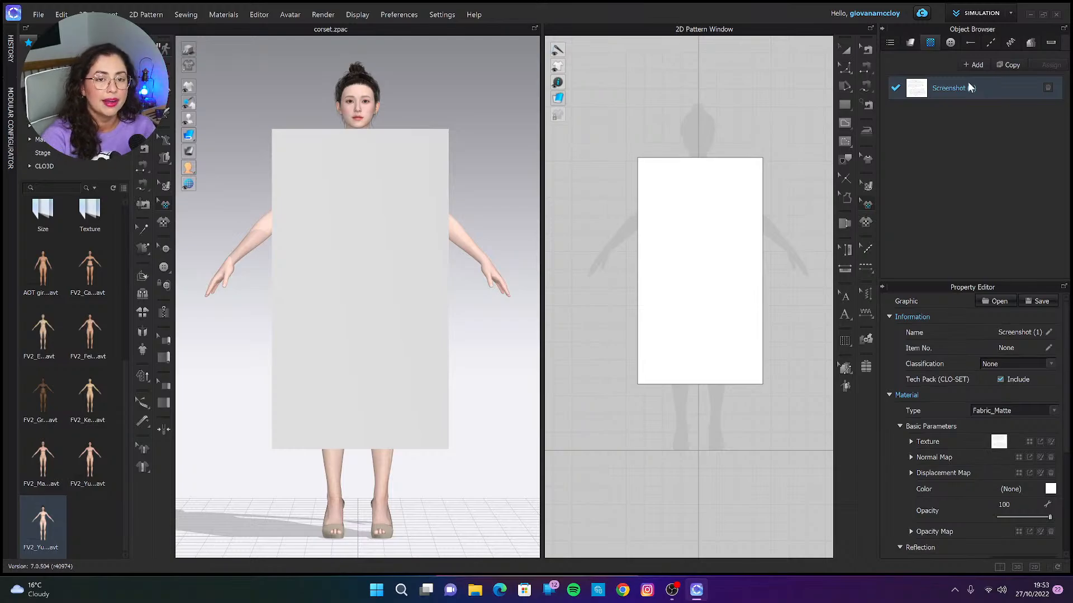
# Place the Screenshot (1) graphic in the middle of the rectangular pattern.
pyautogui.scroll(5, 707, 224)
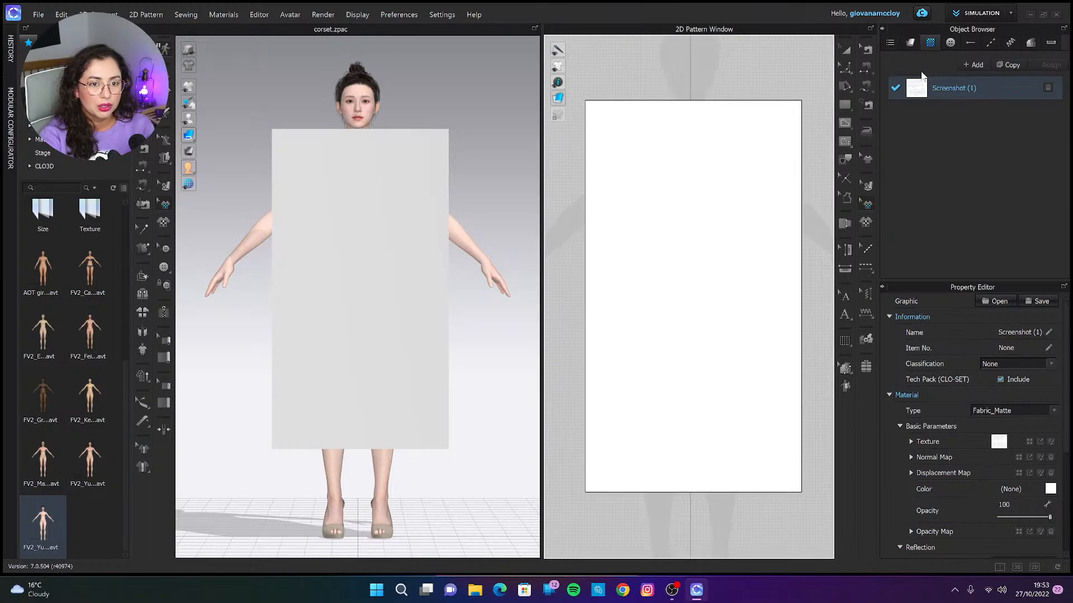
pyautogui.moveTo(917, 84); pyautogui.dragTo(890, 125)
pyautogui.moveTo(687, 242); pyautogui.dragTo(713, 294)
pyautogui.click(801, 75)
pyautogui.click(664, 241)
pyautogui.click(710, 276)
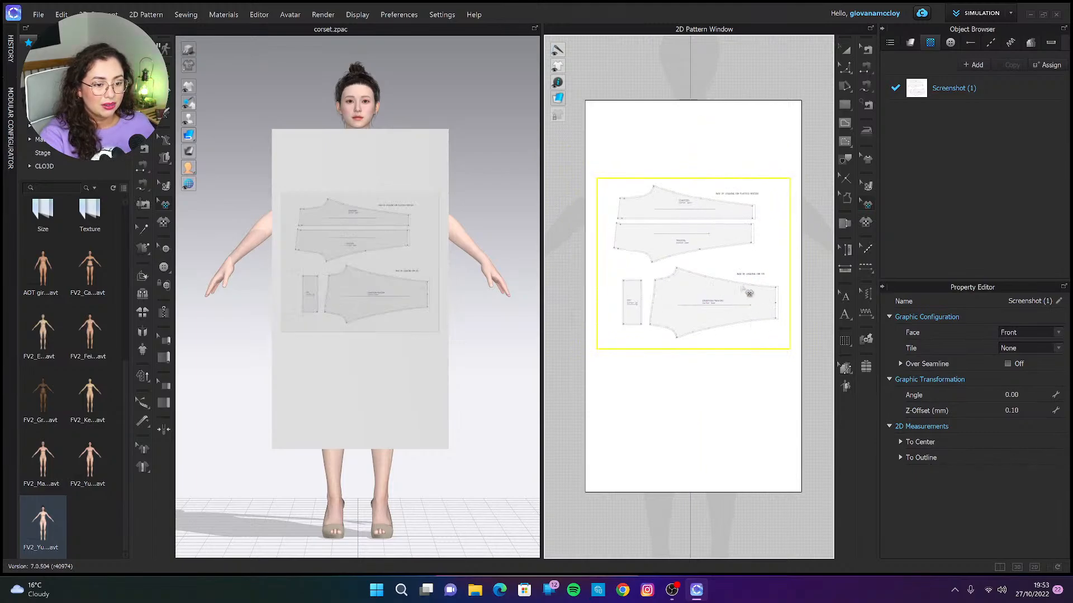
# Enlarge the pattern-draft graphic and rotate it to an angle of -90 degrees.
pyautogui.click(742, 287)
pyautogui.moveTo(717, 290); pyautogui.dragTo(723, 292)
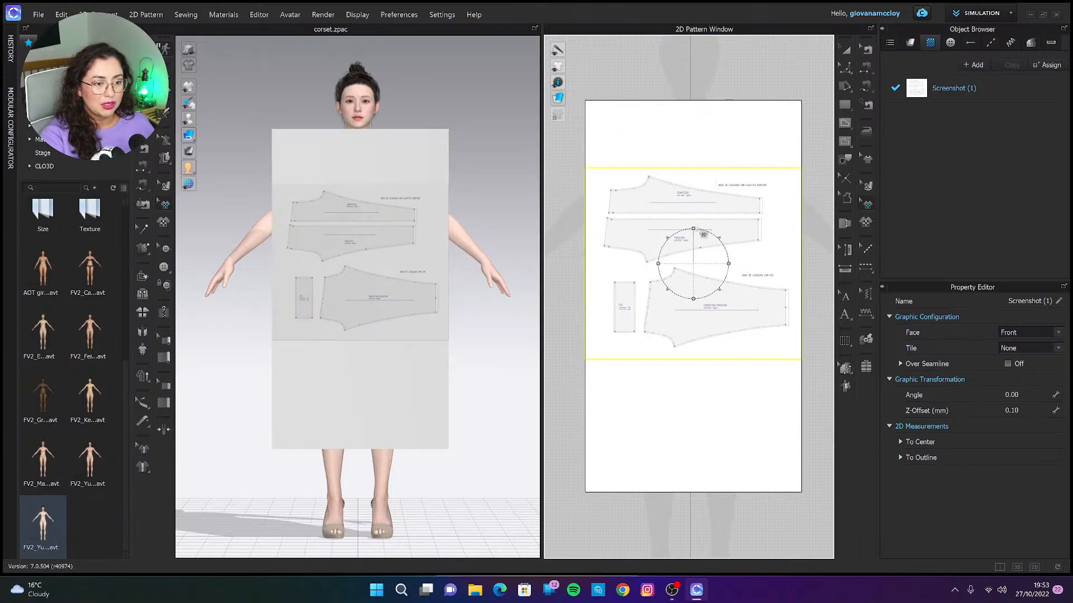
pyautogui.moveTo(707, 233); pyautogui.dragTo(726, 277)
pyautogui.click(699, 455)
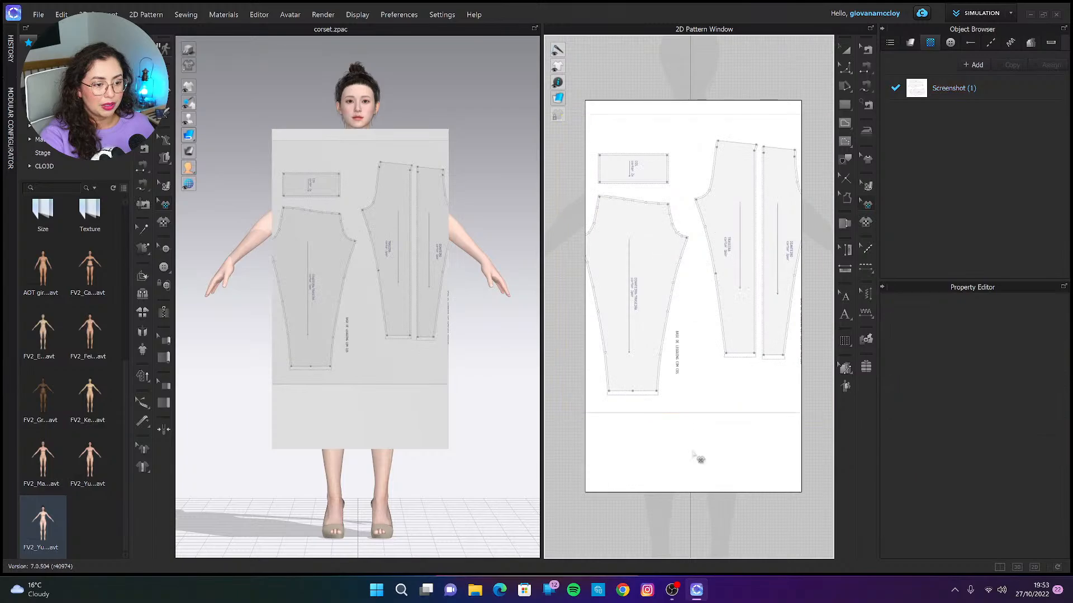
# Widen the rectangular pattern to about 183 in around so the whole graphic fits, and shift it slightly to the left.
pyautogui.scroll(-4, 693, 453)
pyautogui.click(726, 446)
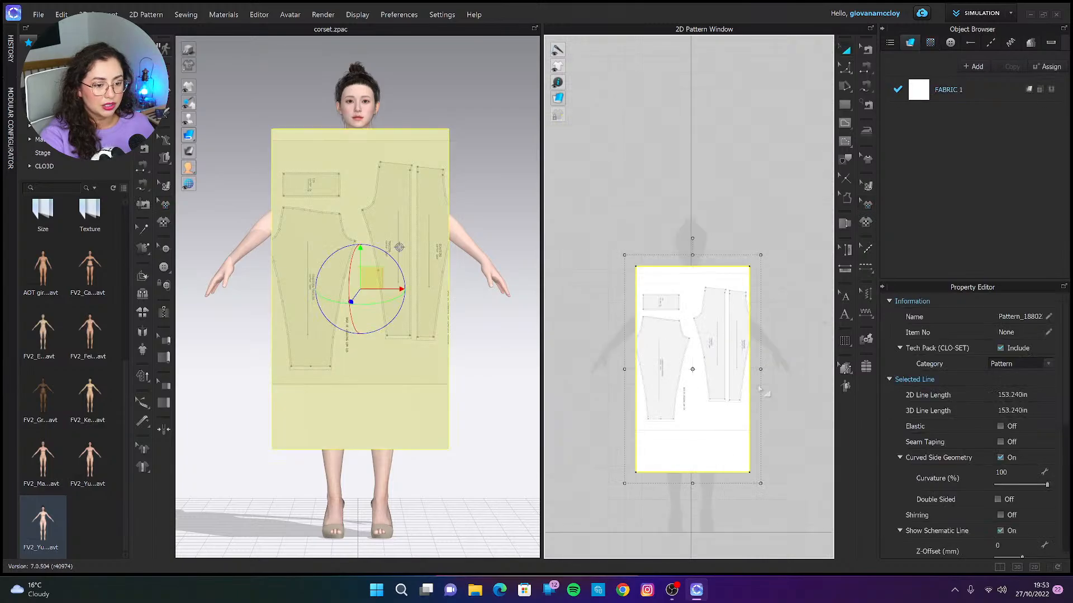
pyautogui.moveTo(759, 368); pyautogui.dragTo(822, 369)
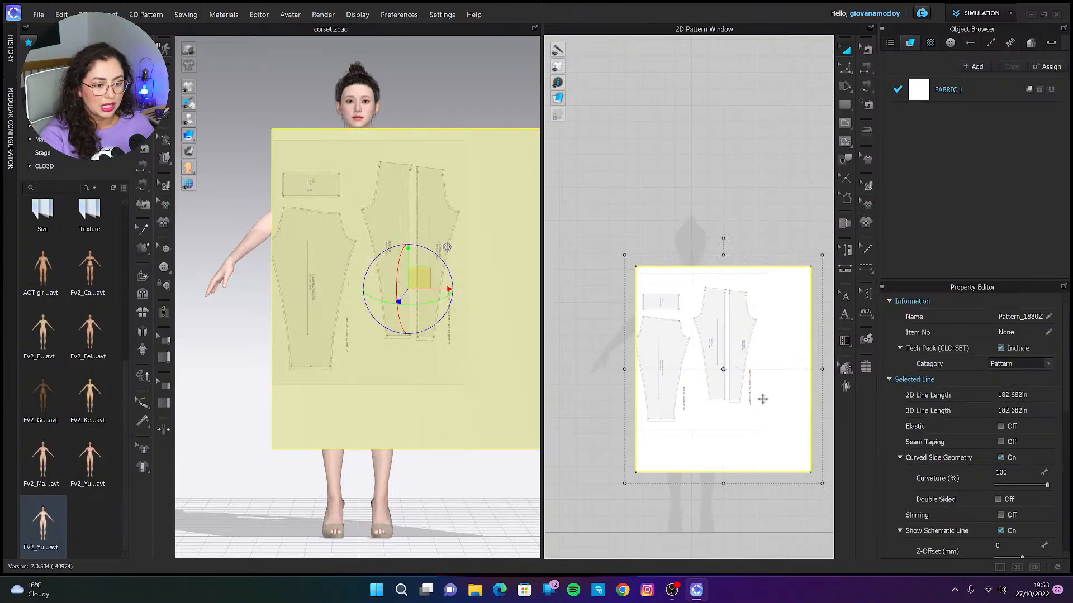
pyautogui.moveTo(706, 440); pyautogui.dragTo(683, 444)
pyautogui.click(757, 200)
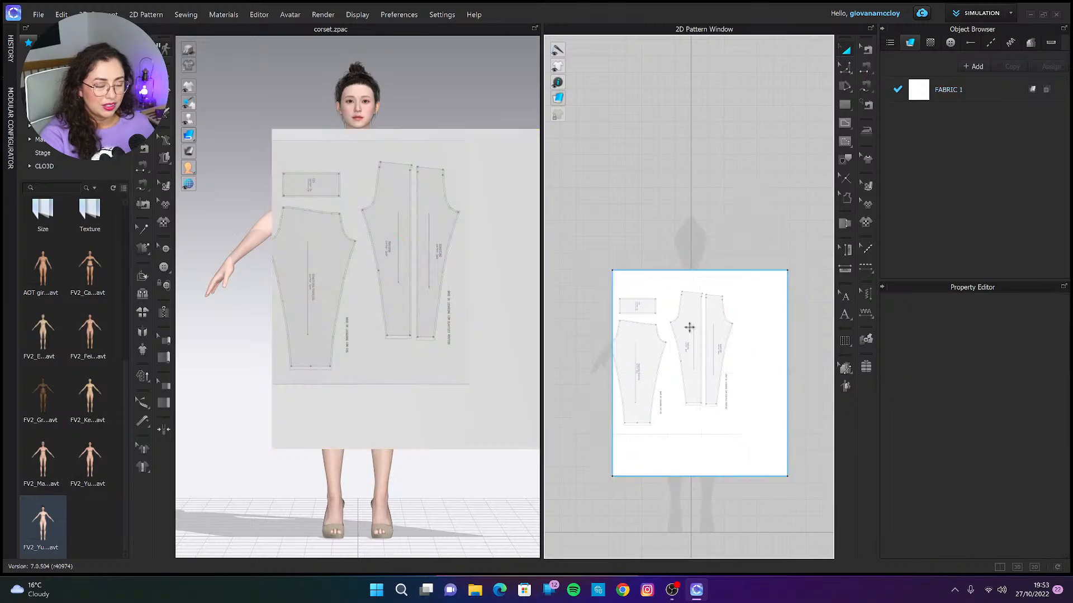
pyautogui.scroll(2, 693, 379)
pyautogui.click(845, 69)
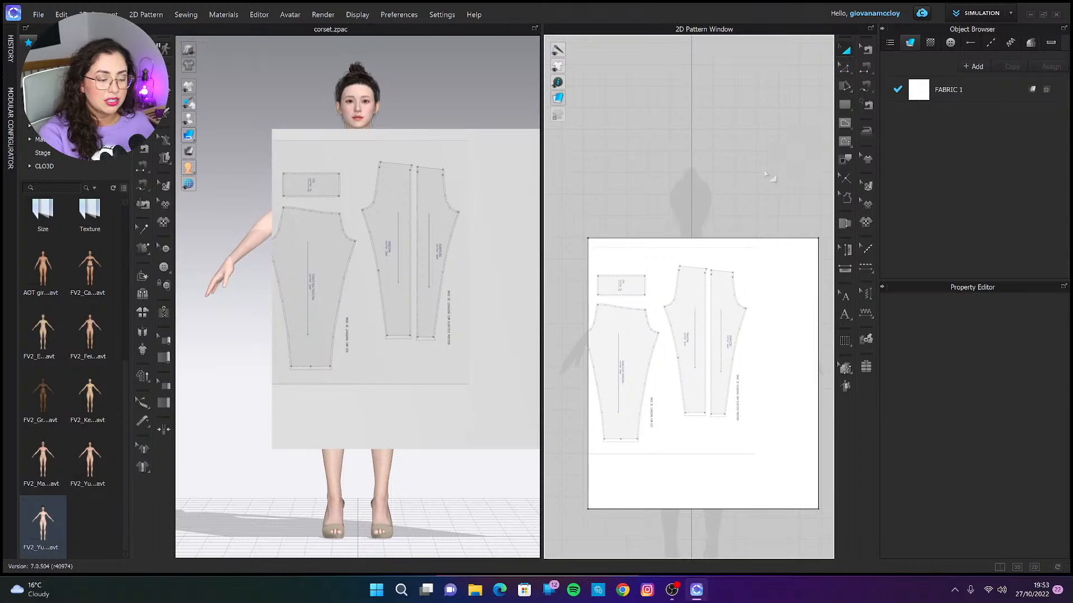
pyautogui.click(719, 283)
pyautogui.click(730, 170)
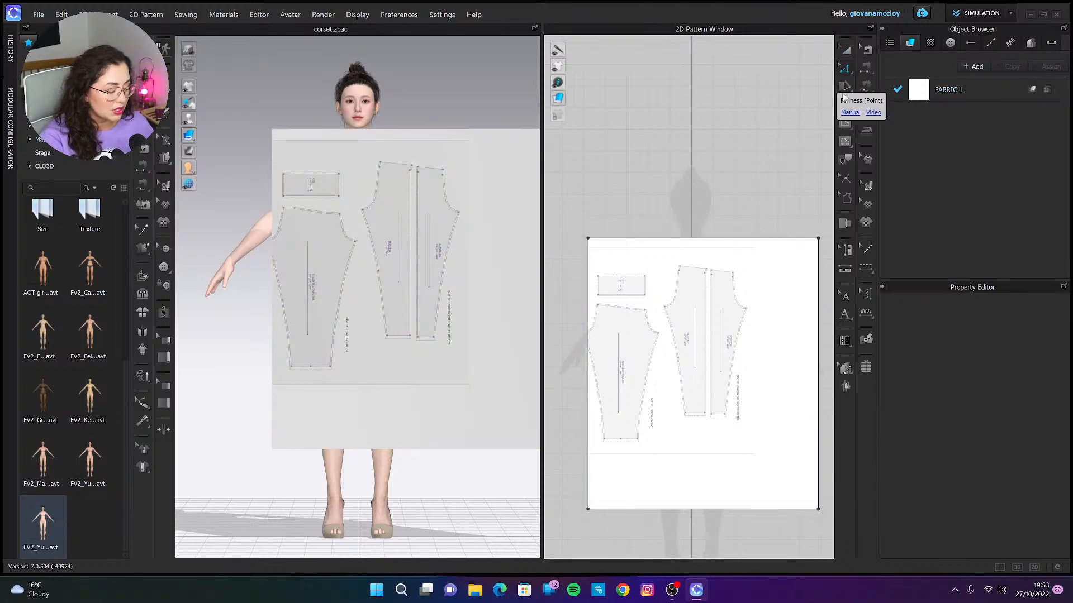
pyautogui.scroll(3, 713, 373)
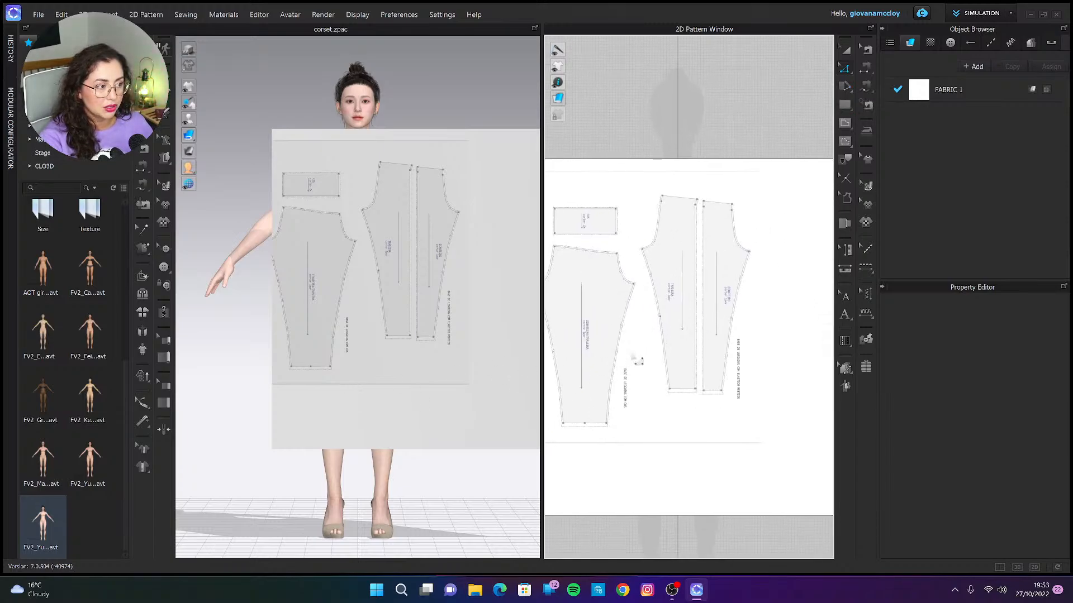
pyautogui.scroll(-1, 693, 333)
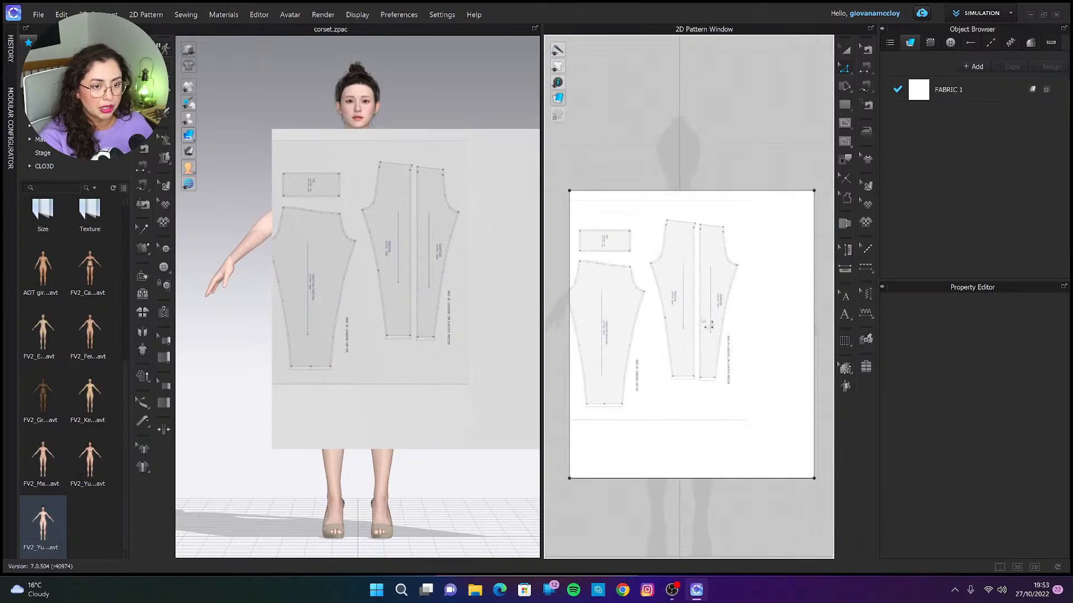
# Add a second fabric to the fabric list.
pyautogui.press('a')
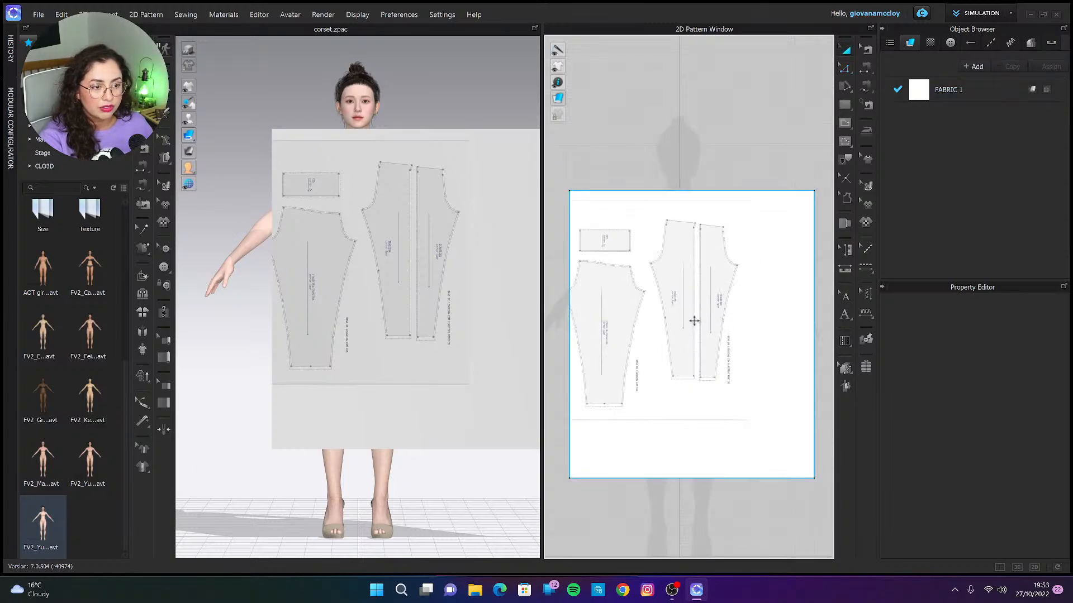
pyautogui.click(694, 321)
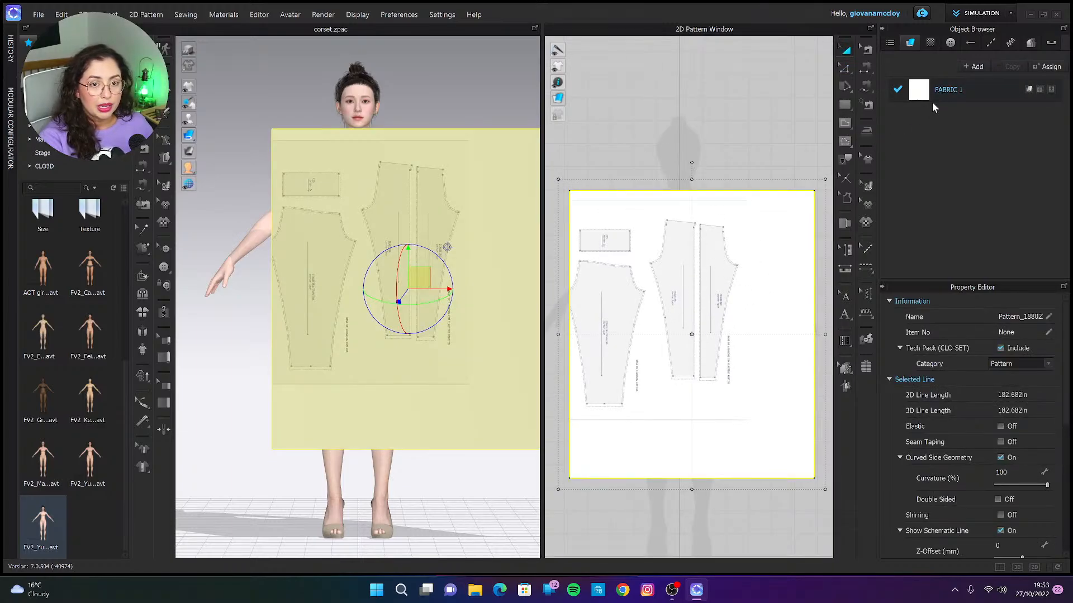
pyautogui.click(971, 90)
pyautogui.click(975, 67)
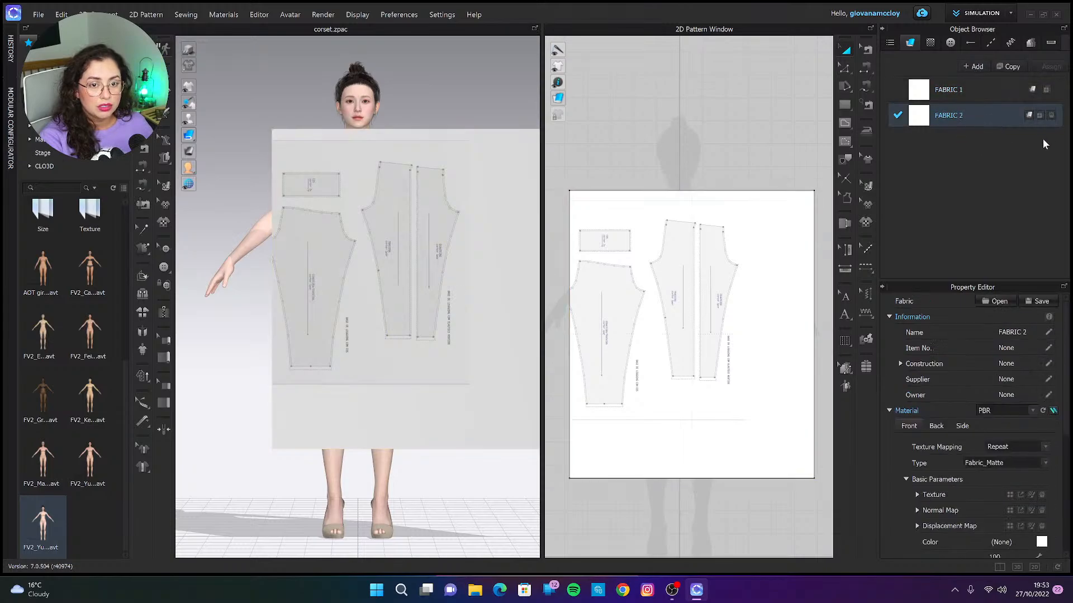
pyautogui.click(930, 42)
pyautogui.click(975, 66)
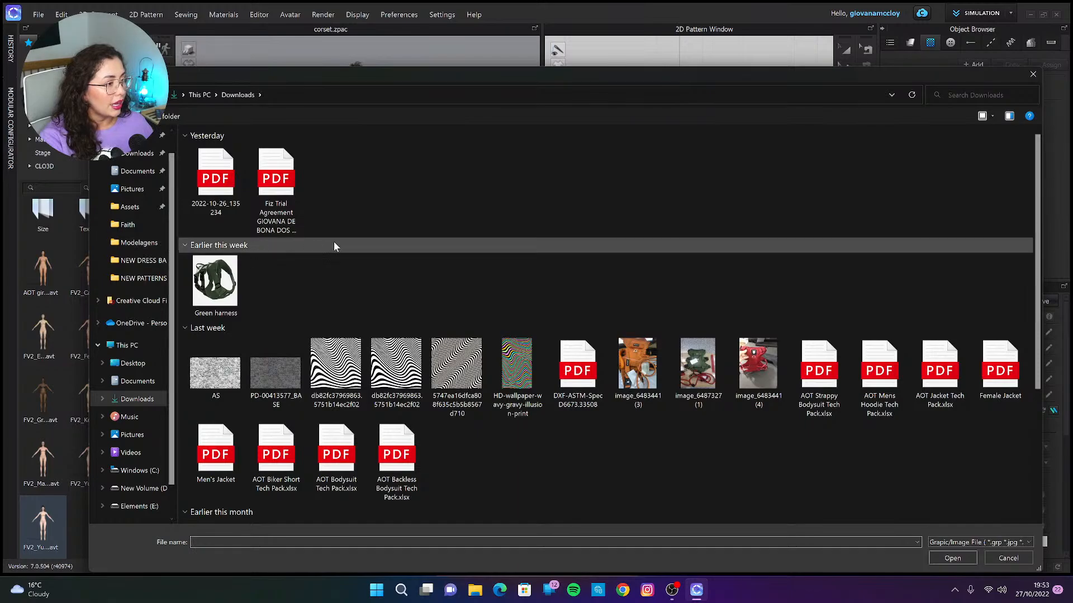
pyautogui.click(1033, 75)
pyautogui.click(803, 87)
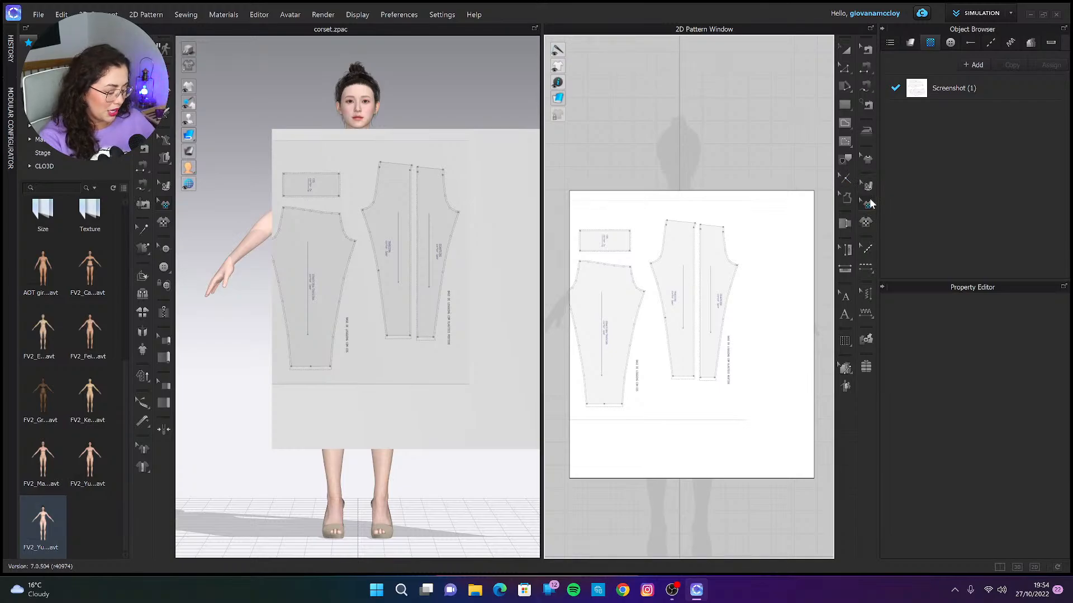
# Center the graphic on the rectangular pattern and move the pattern piece lower in the 2D pattern area.
pyautogui.press('a')
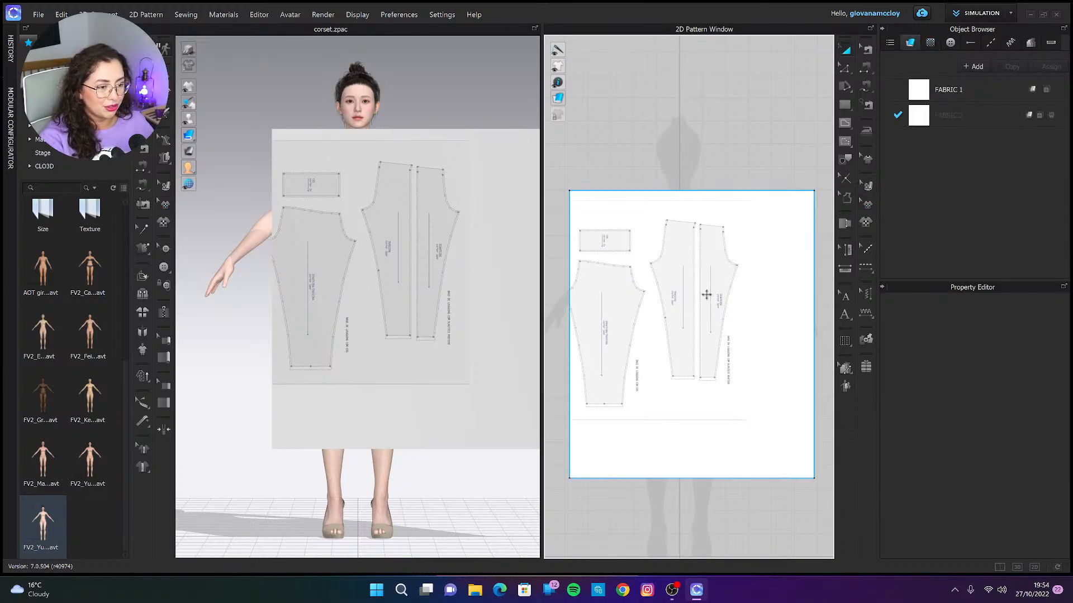
pyautogui.click(864, 208)
pyautogui.moveTo(674, 321)
pyautogui.mouseDown()
pyautogui.moveTo(723, 339)
pyautogui.moveTo(688, 322)
pyautogui.mouseUp()
pyautogui.click(746, 120)
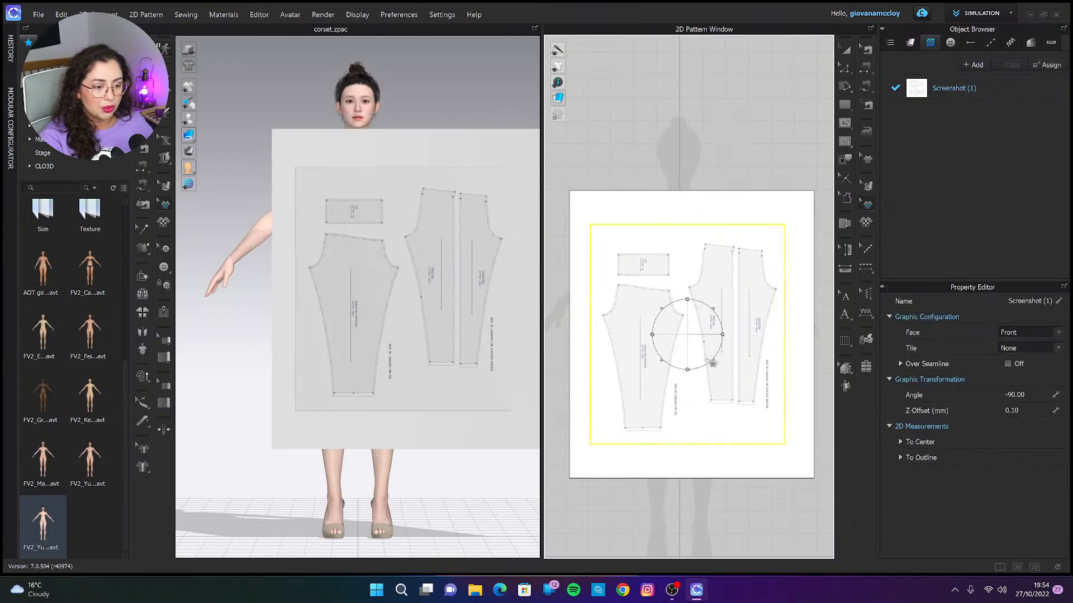
pyautogui.press('a')
pyautogui.moveTo(780, 202); pyautogui.dragTo(774, 251)
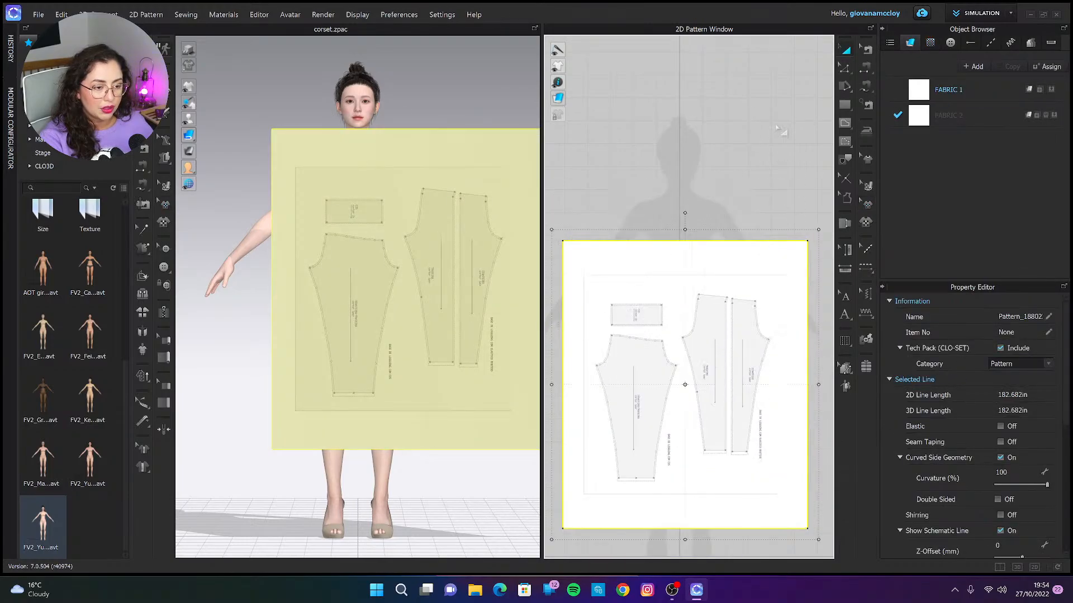
# Enlarge the pattern-draft graphic proportionally until it nearly fills the width of the rectangular pattern.
pyautogui.click(778, 131)
pyautogui.moveTo(749, 215); pyautogui.dragTo(790, 173, button='middle')
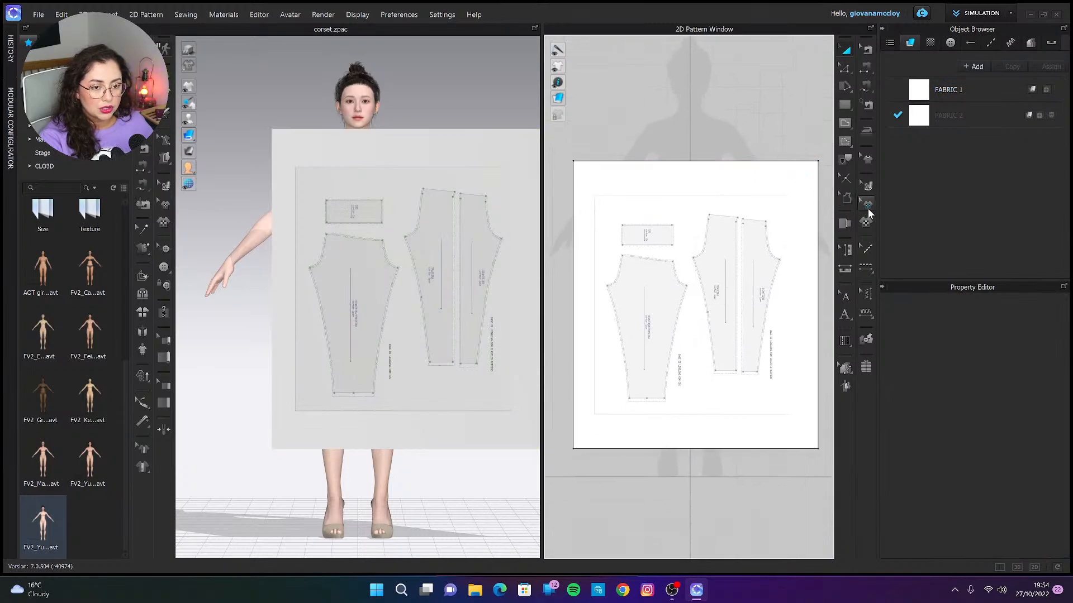
pyautogui.click(867, 208)
pyautogui.click(764, 265)
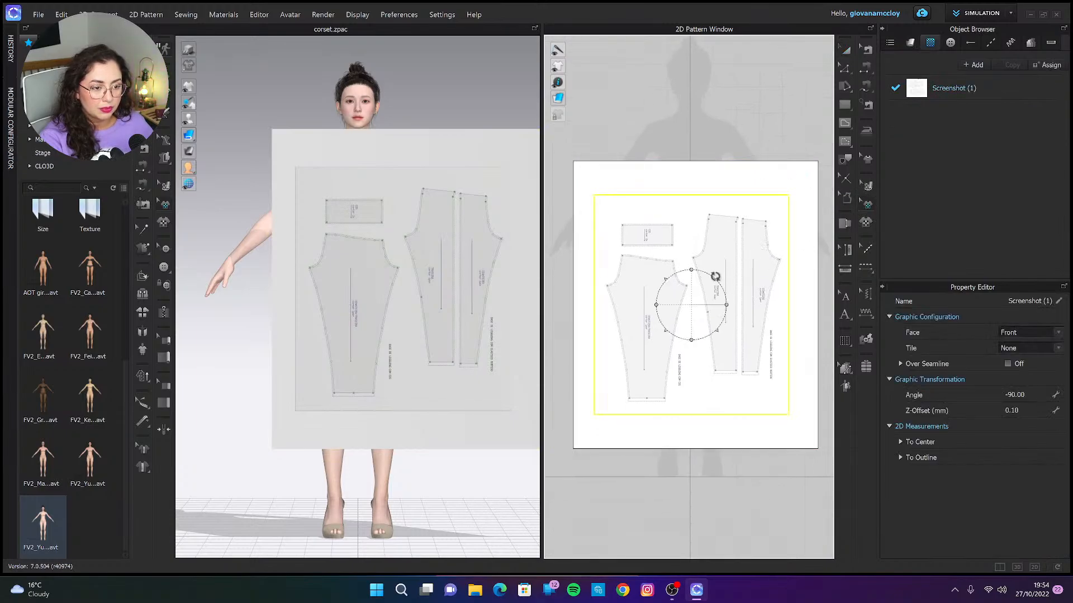
pyautogui.moveTo(715, 276); pyautogui.dragTo(725, 265)
pyautogui.moveTo(720, 271); pyautogui.dragTo(723, 267)
pyautogui.click(742, 121)
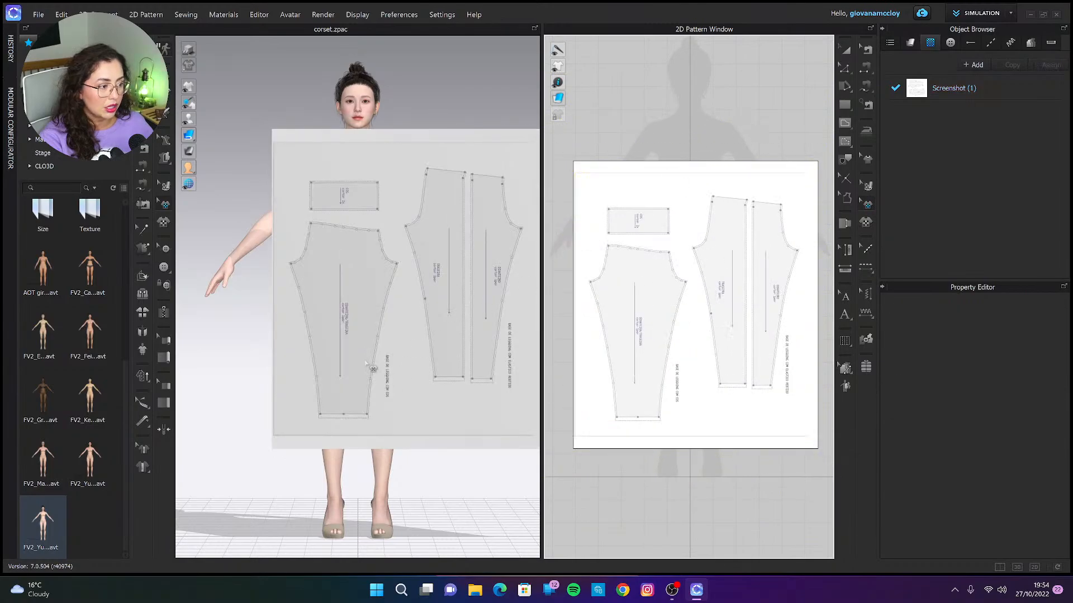
# Scale the rectangular pattern up proportionally from its upper-right corner to make more room around the graphic.
pyautogui.scroll(-3, 342, 385)
pyautogui.moveTo(357, 352); pyautogui.dragTo(334, 353, button='right')
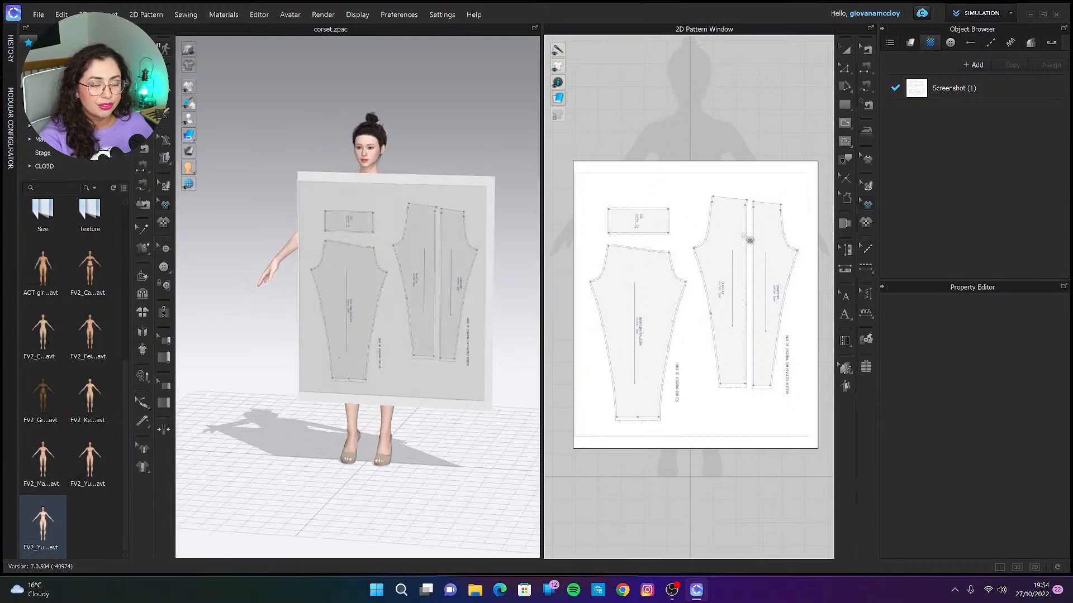
pyautogui.scroll(-3, 750, 240)
pyautogui.press('a')
pyautogui.click(780, 210)
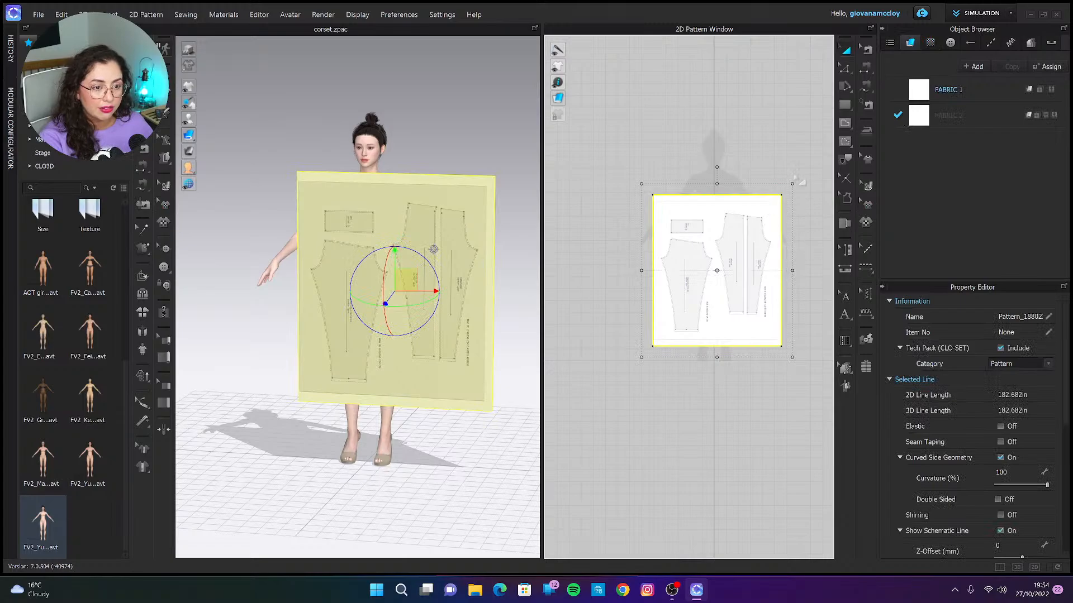
pyautogui.click(793, 183)
pyautogui.click(779, 201)
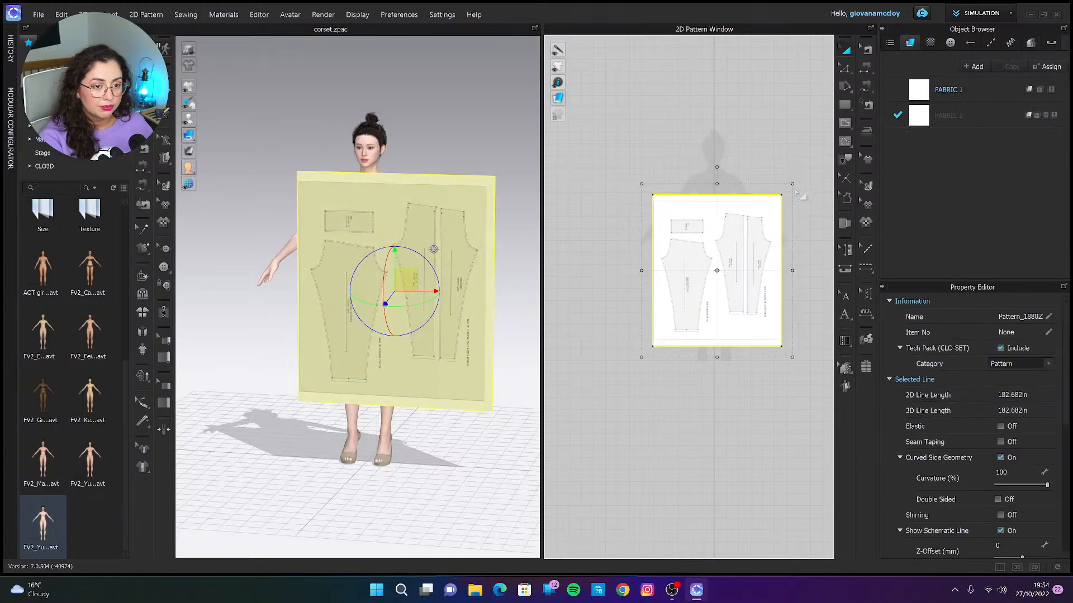
pyautogui.moveTo(794, 182); pyautogui.dragTo(813, 159)
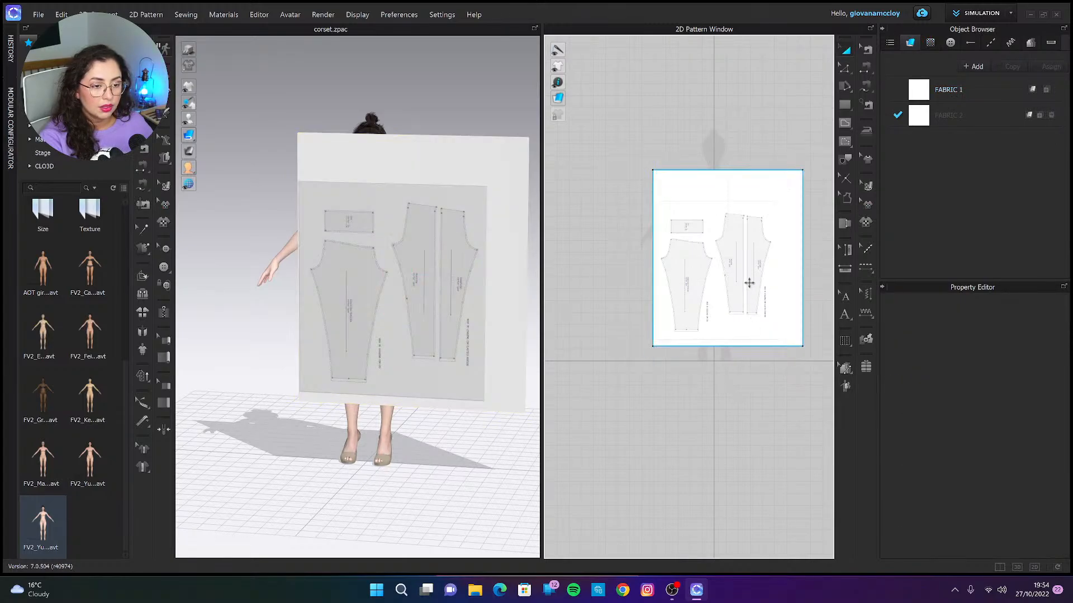
# Enlarge the pattern-draft graphic further and reposition it so the large trouser leg and waistband lie within the rectangle's left part.
pyautogui.click(864, 200)
pyautogui.click(749, 248)
pyautogui.moveTo(745, 241); pyautogui.dragTo(738, 298)
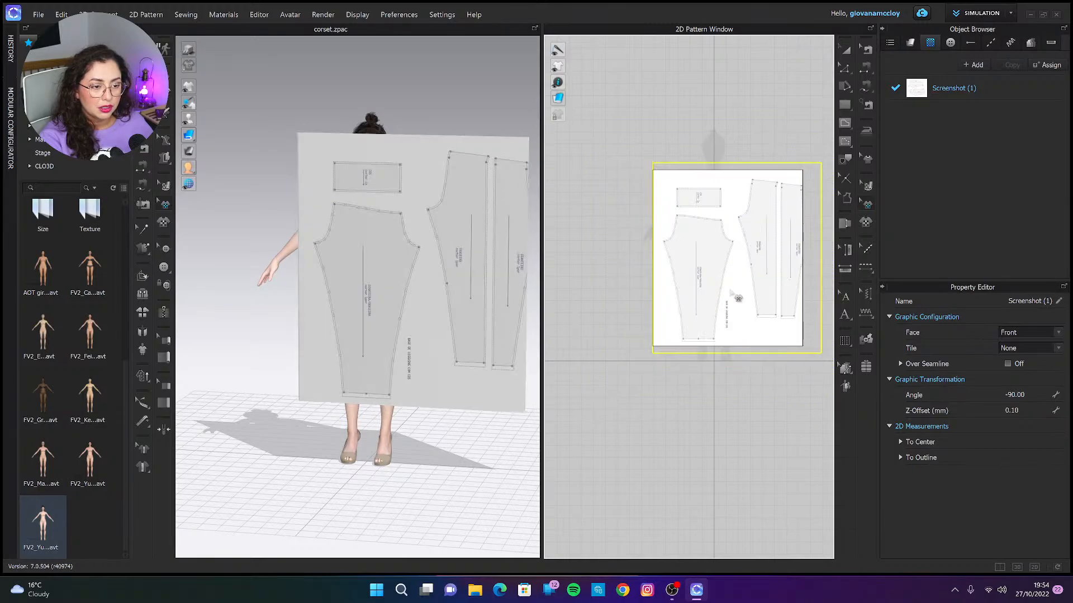
pyautogui.click(676, 413)
pyautogui.scroll(3, 674, 330)
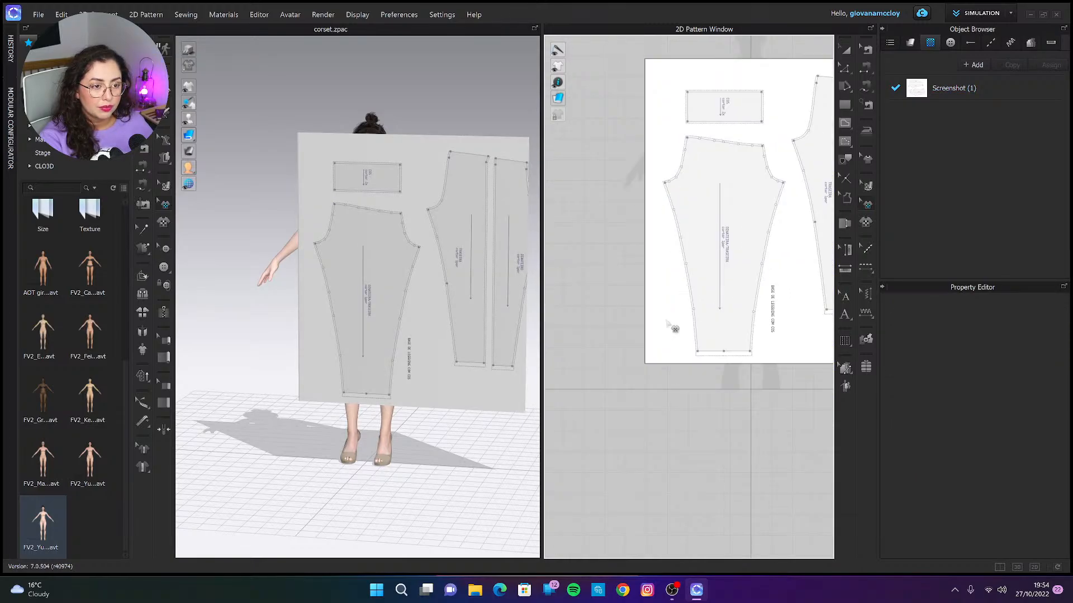
# Extend the right edge of the rectangular pattern outward until all the drafted pieces of the graphic fit on it.
pyautogui.click(911, 43)
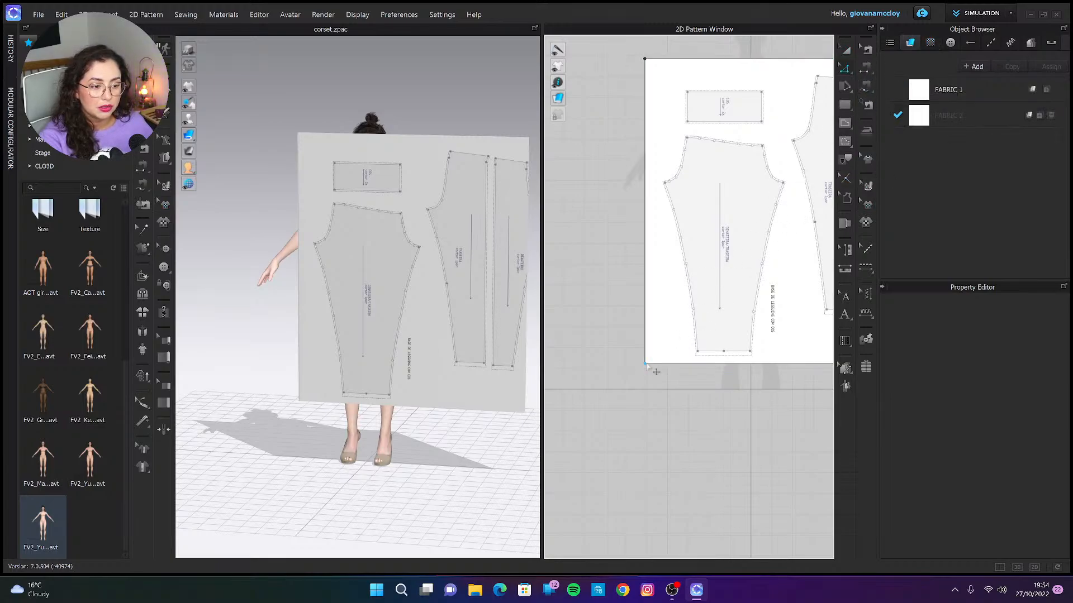
pyautogui.moveTo(646, 365); pyautogui.dragTo(610, 384)
pyautogui.hotkey('ctrl', 'z')
pyautogui.scroll(-3, 687, 325)
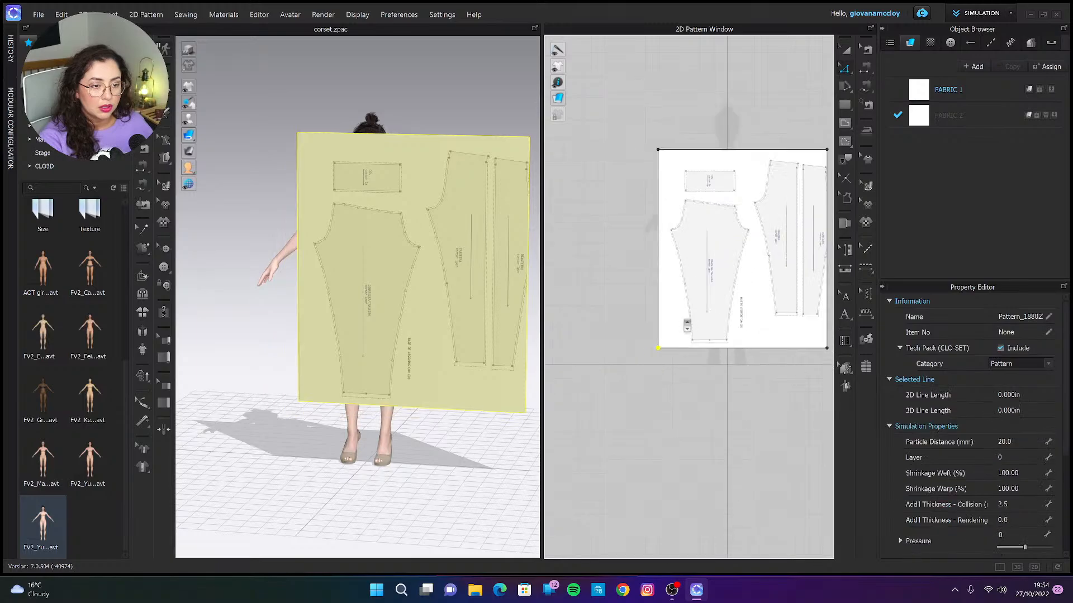
pyautogui.scroll(-2, 687, 326)
pyautogui.moveTo(786, 199); pyautogui.dragTo(812, 199)
pyautogui.click(784, 137)
# Start an internal polygon on the DINATEIRA/TRASEIRA leg draft and trace its hem from the left corner to the right corner.
pyautogui.scroll(3, 703, 271)
pyautogui.scroll(2, 705, 288)
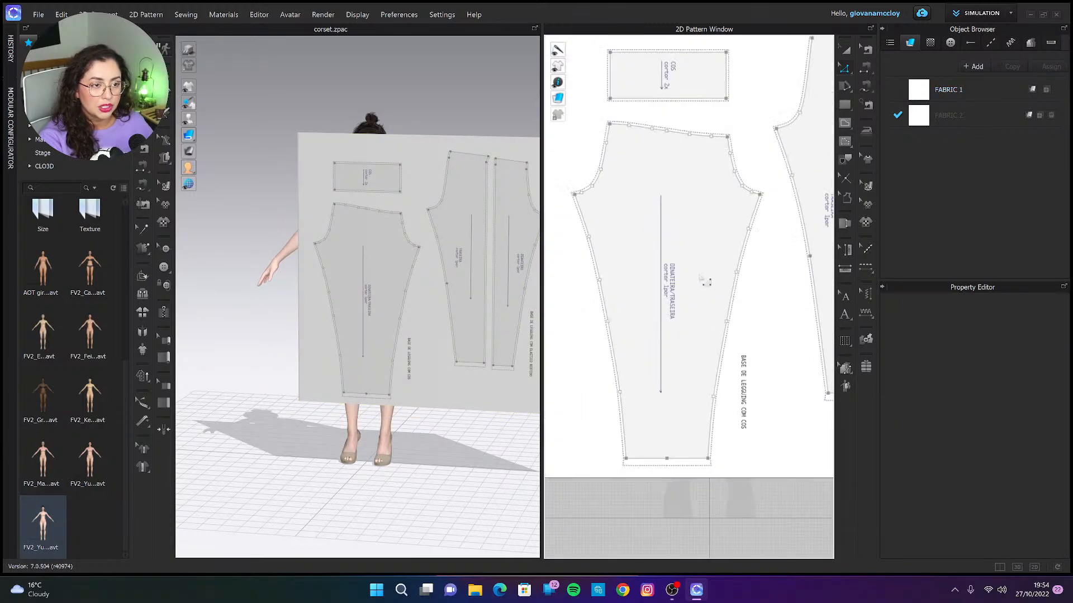
pyautogui.scroll(-4, 694, 287)
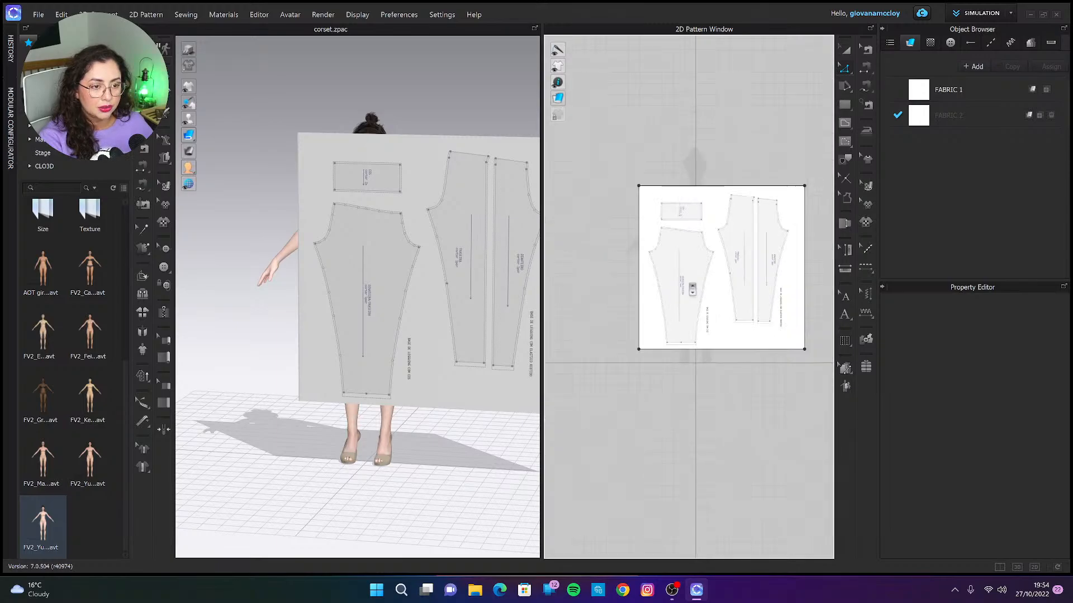
pyautogui.scroll(3, 727, 277)
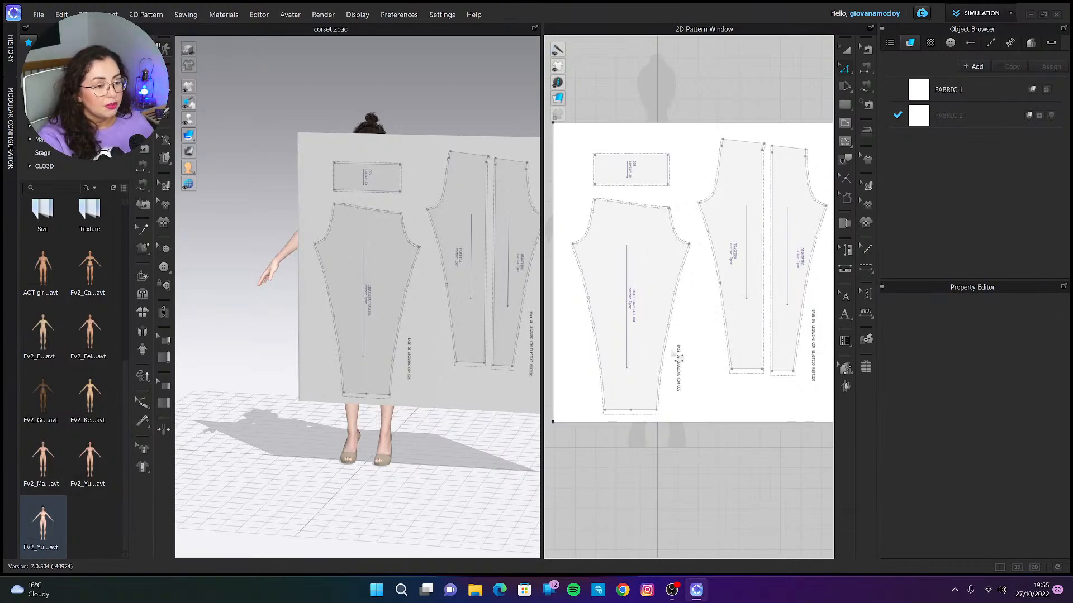
pyautogui.scroll(3, 679, 357)
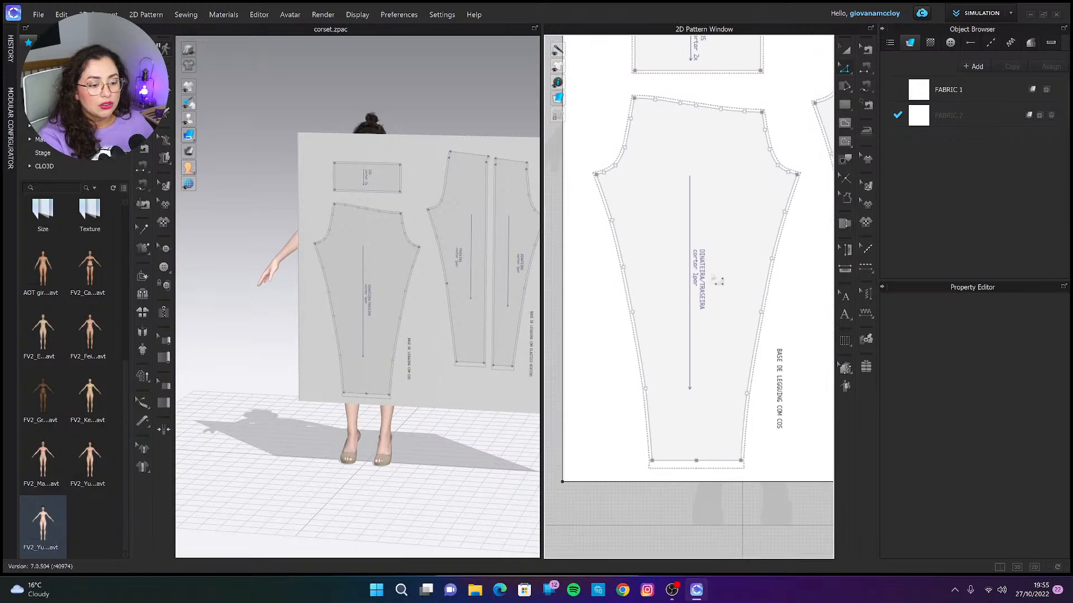
pyautogui.click(845, 123)
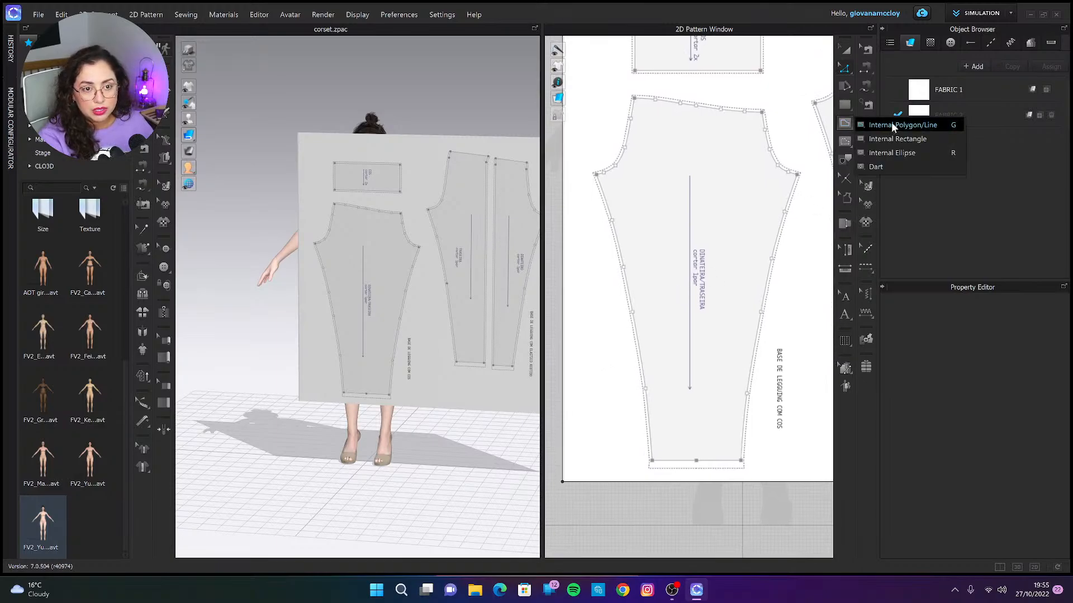
pyautogui.click(890, 122)
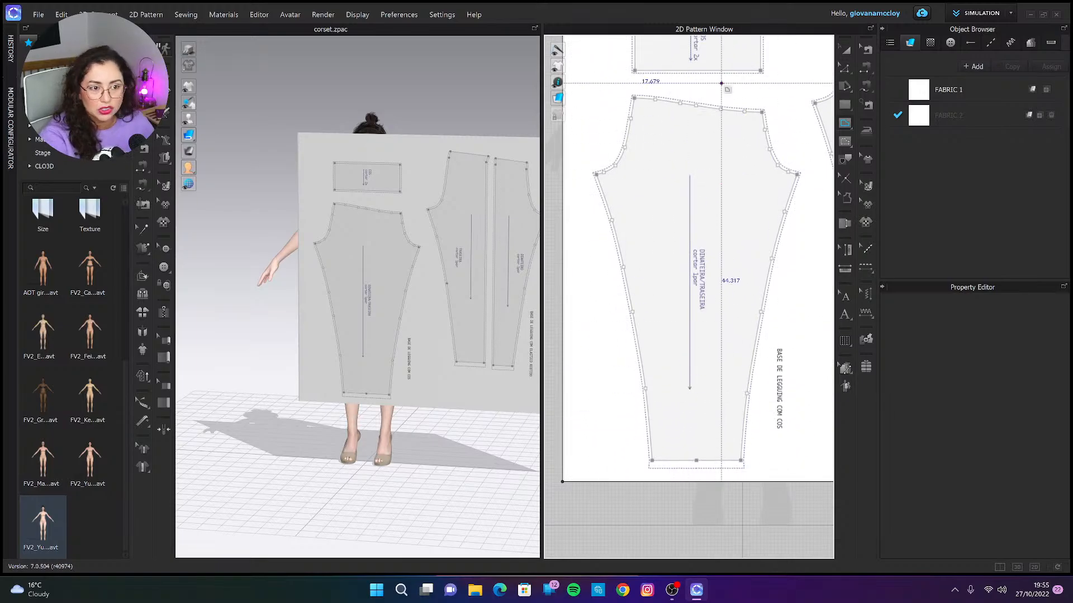
pyautogui.scroll(6, 732, 513)
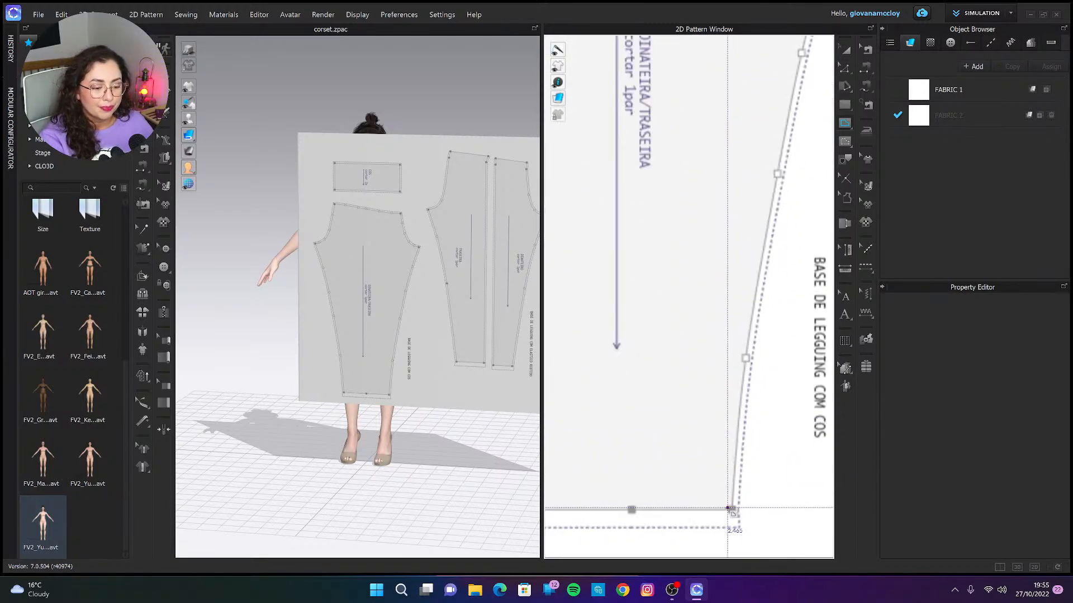
pyautogui.scroll(-5, 732, 512)
pyautogui.scroll(6, 580, 498)
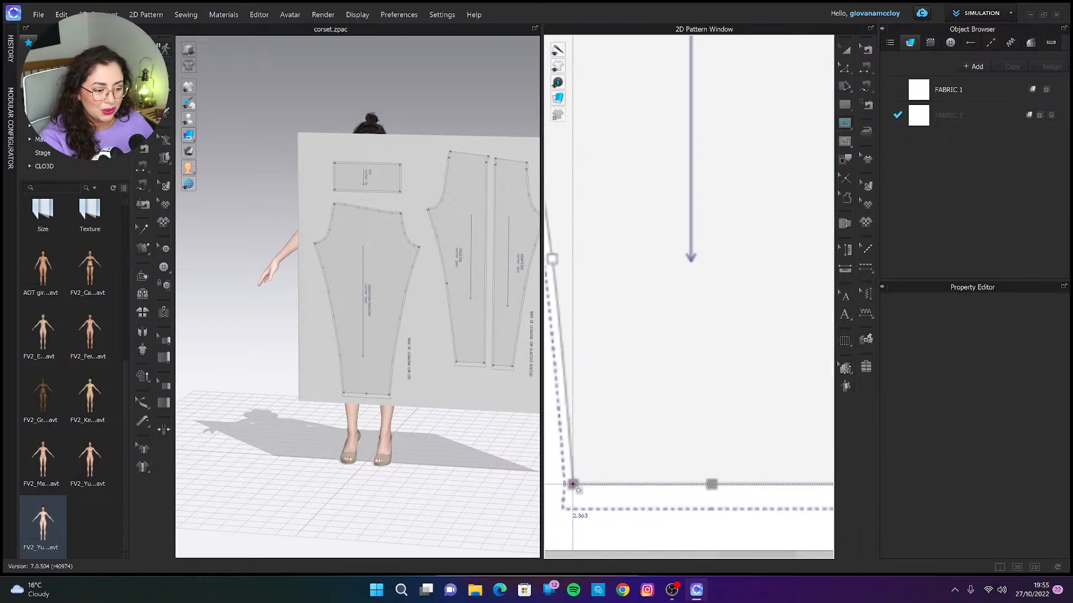
pyautogui.click(573, 484)
pyautogui.moveTo(711, 485); pyautogui.dragTo(579, 486, button='middle')
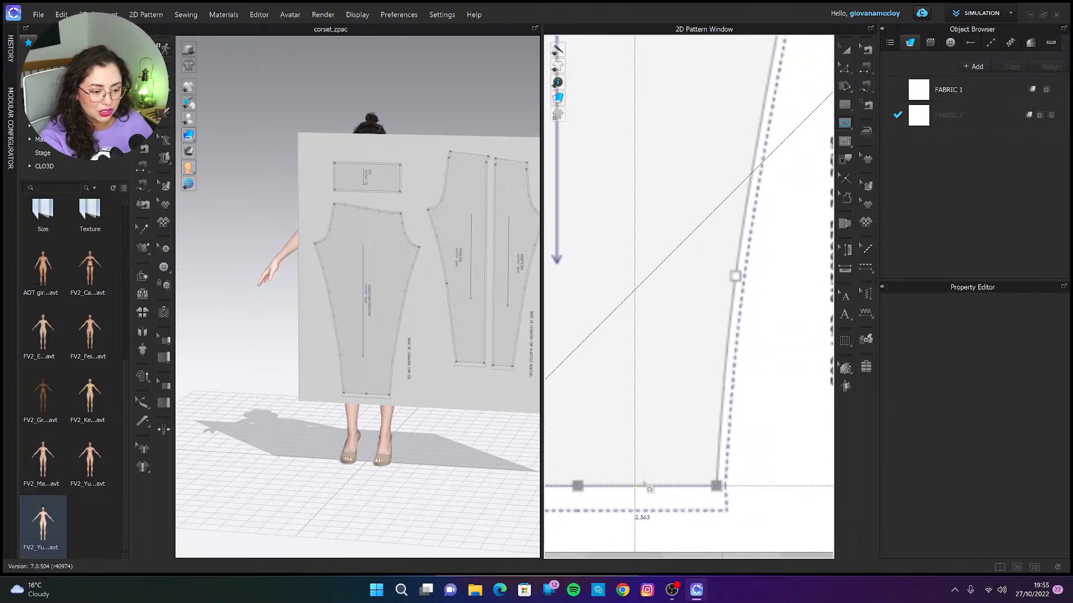
pyautogui.click(716, 485)
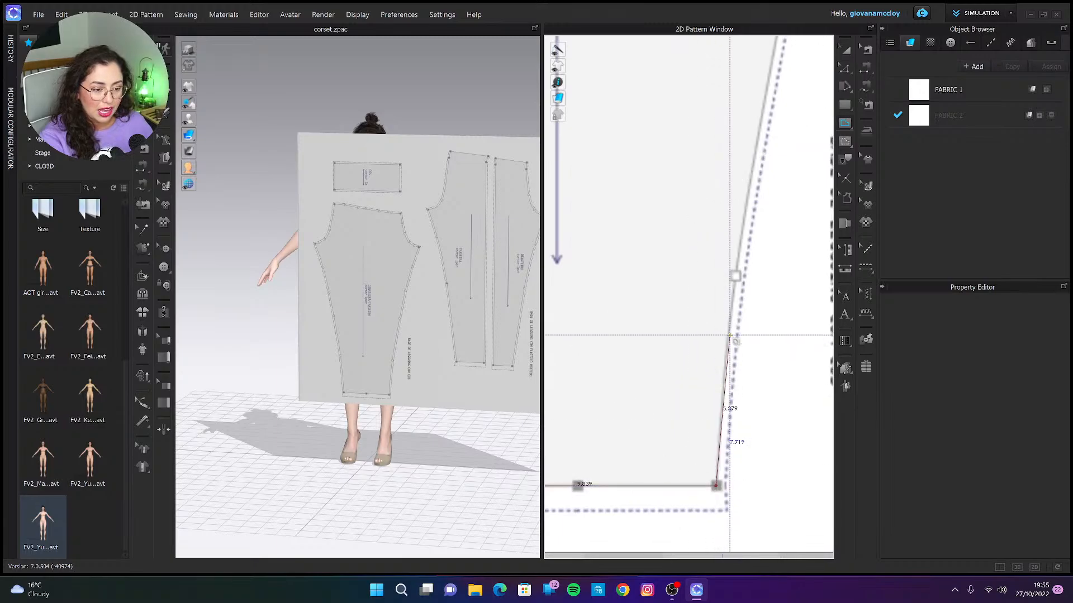
# Trace the leg draft's right side seam with curve points from the hem up to the right crotch point.
pyautogui.keyDown('ctrl'); pyautogui.click(735, 275); pyautogui.keyUp('ctrl')
pyautogui.scroll(-2, 736, 275)
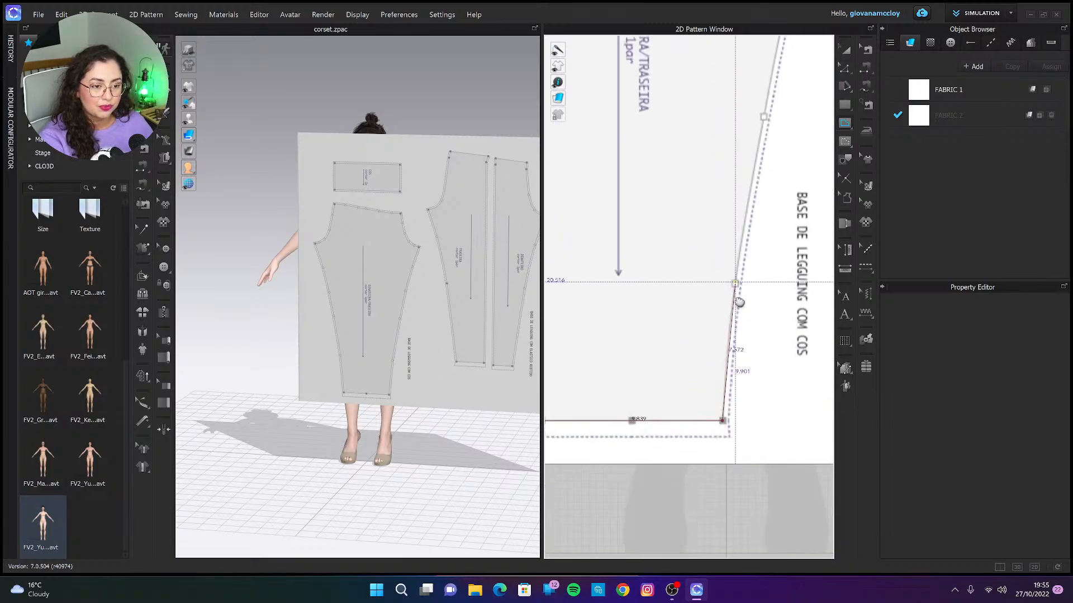
pyautogui.moveTo(735, 280); pyautogui.dragTo(727, 377, button='middle')
pyautogui.keyDown('ctrl'); pyautogui.click(754, 213); pyautogui.keyUp('ctrl')
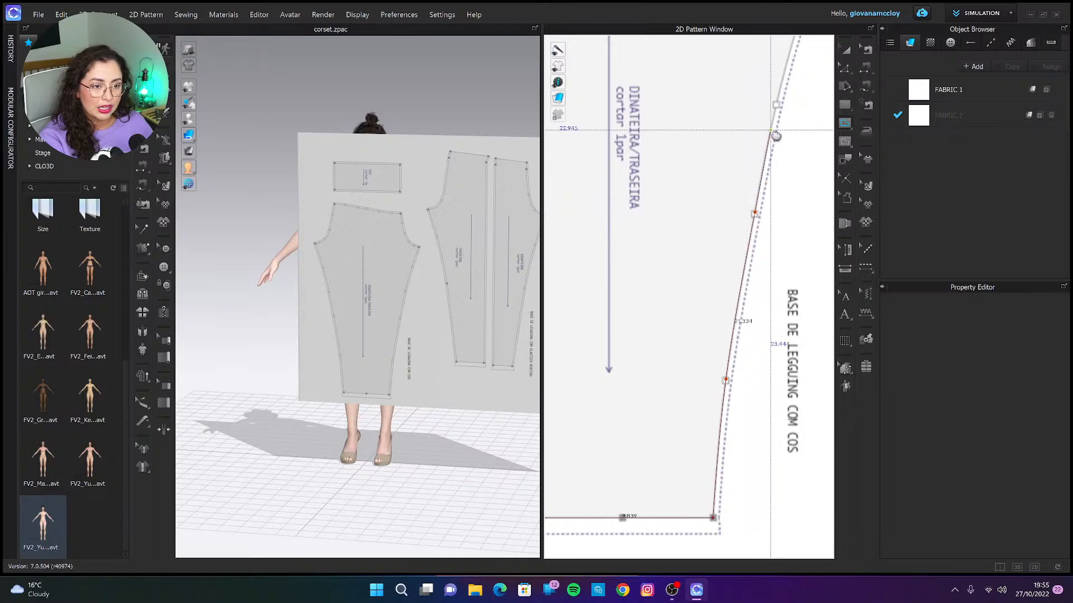
pyautogui.moveTo(771, 130); pyautogui.dragTo(731, 326, button='middle')
pyautogui.keyDown('ctrl'); pyautogui.click(739, 280); pyautogui.keyUp('ctrl')
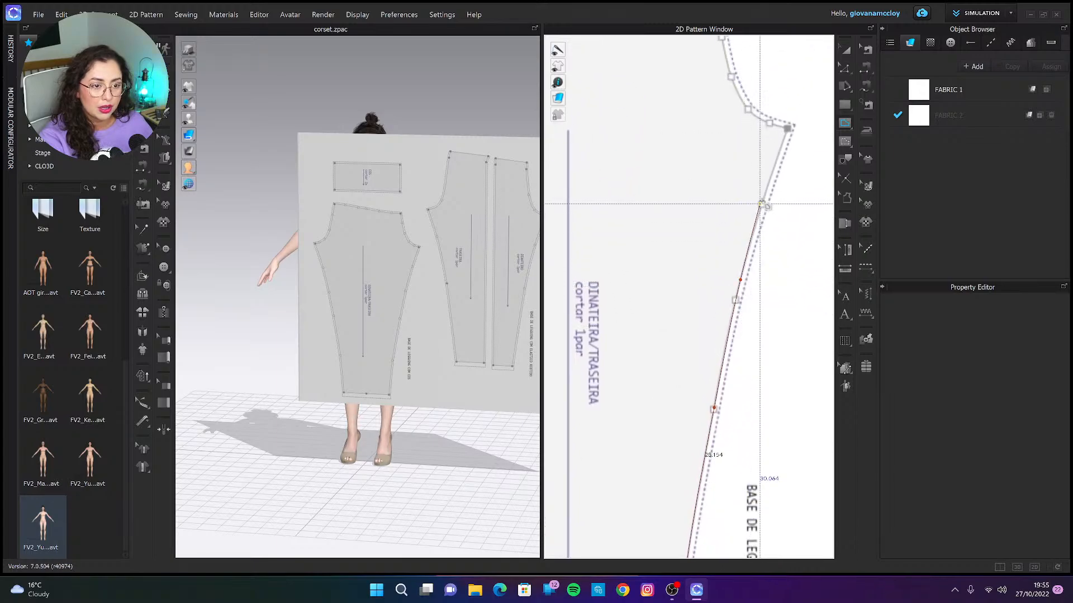
pyautogui.keyDown('ctrl'); pyautogui.click(774, 162); pyautogui.keyUp('ctrl')
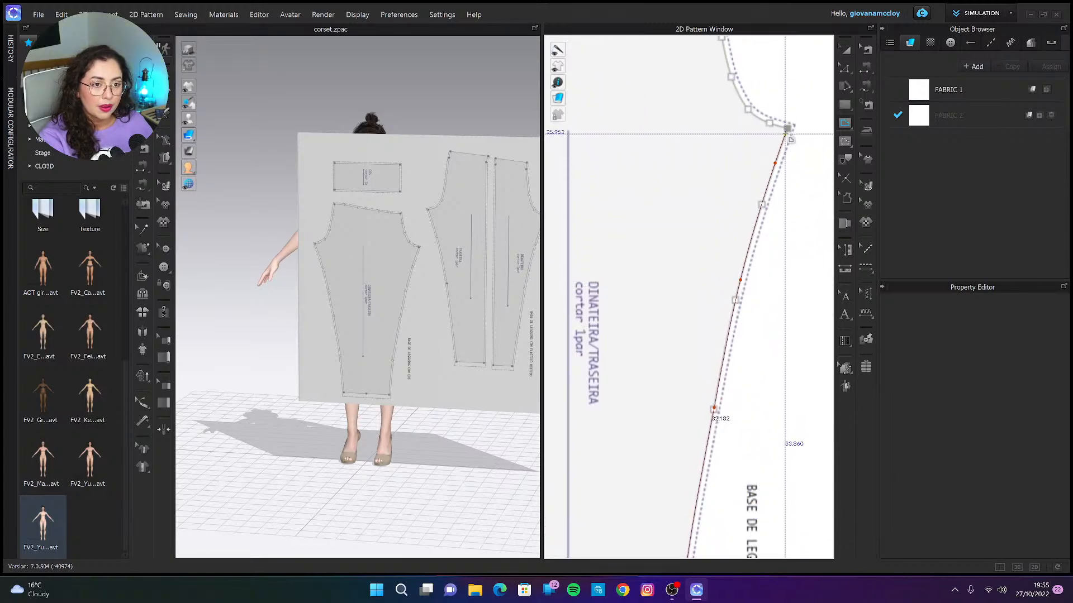
pyautogui.click(786, 128)
# Trace the right crotch curve with curve points from the crotch point up to the right waist corner.
pyautogui.moveTo(786, 128); pyautogui.dragTo(786, 232, button='middle')
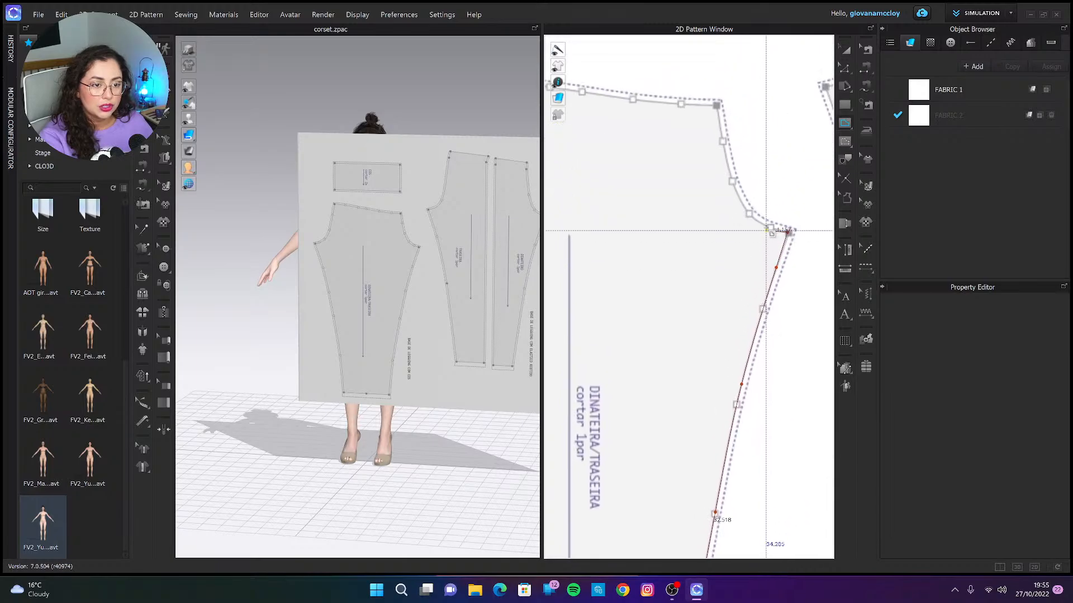
pyautogui.keyDown('ctrl'); pyautogui.click(759, 222); pyautogui.keyUp('ctrl')
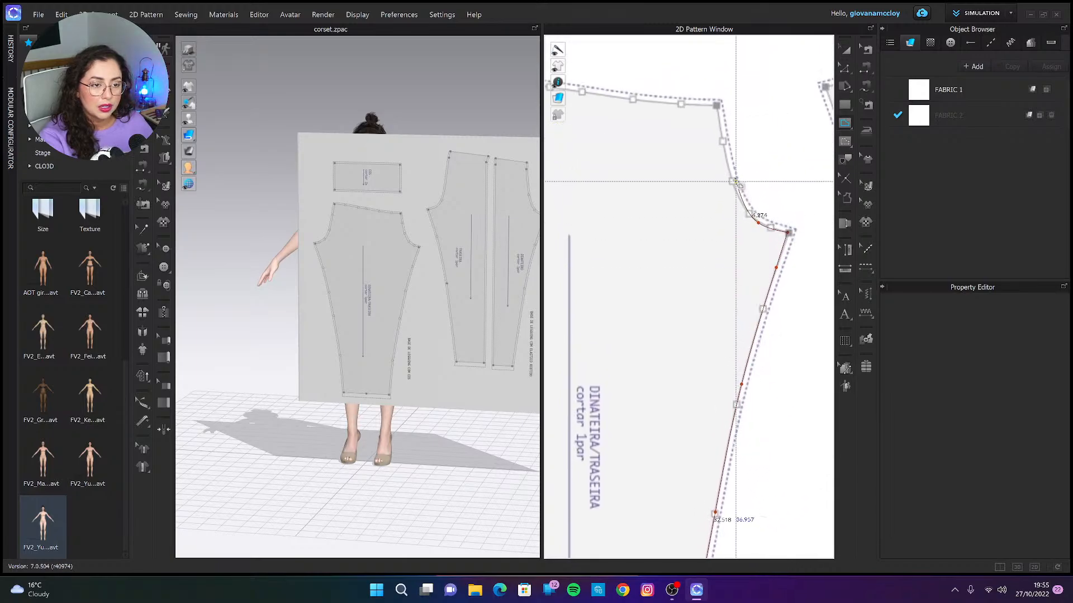
pyautogui.keyDown('ctrl'); pyautogui.click(728, 165); pyautogui.keyUp('ctrl')
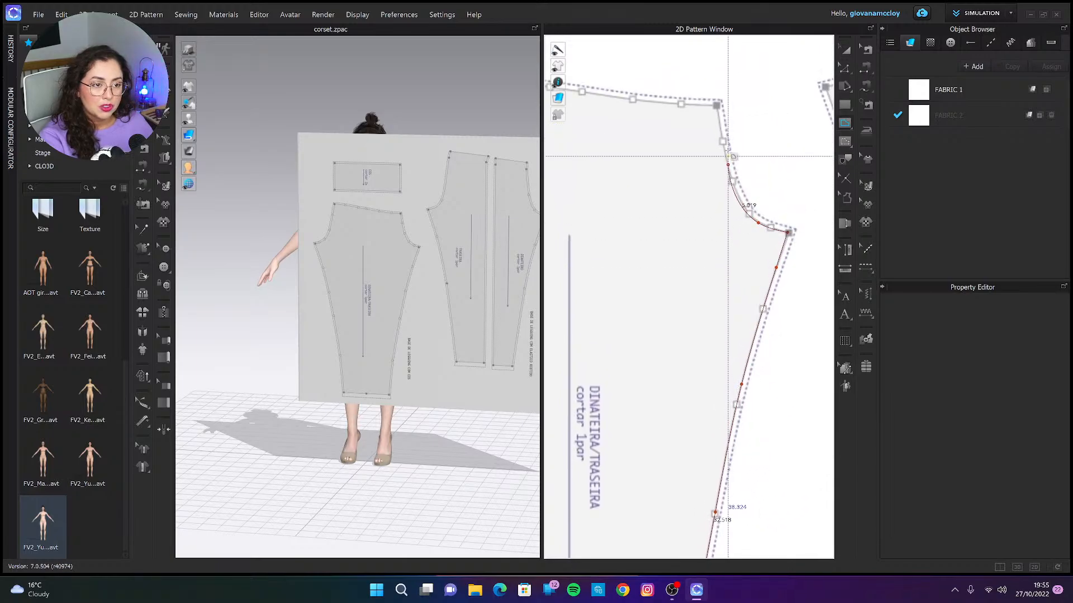
pyautogui.click(716, 105)
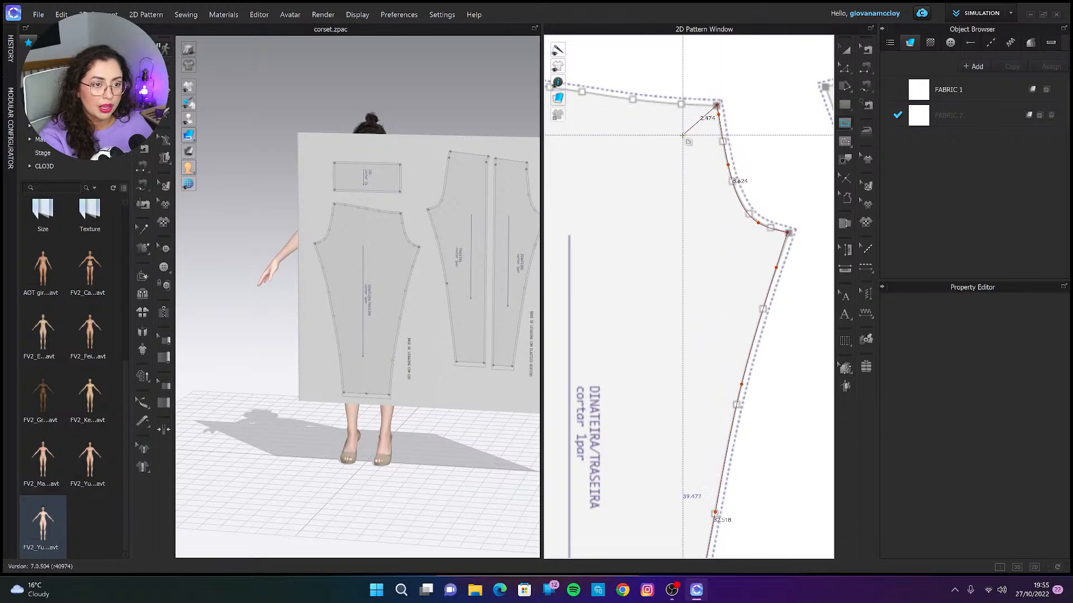
# Trace the leg draft's curved waistline from the right waist corner to the left waist corner.
pyautogui.moveTo(682, 136); pyautogui.dragTo(757, 222, button='middle')
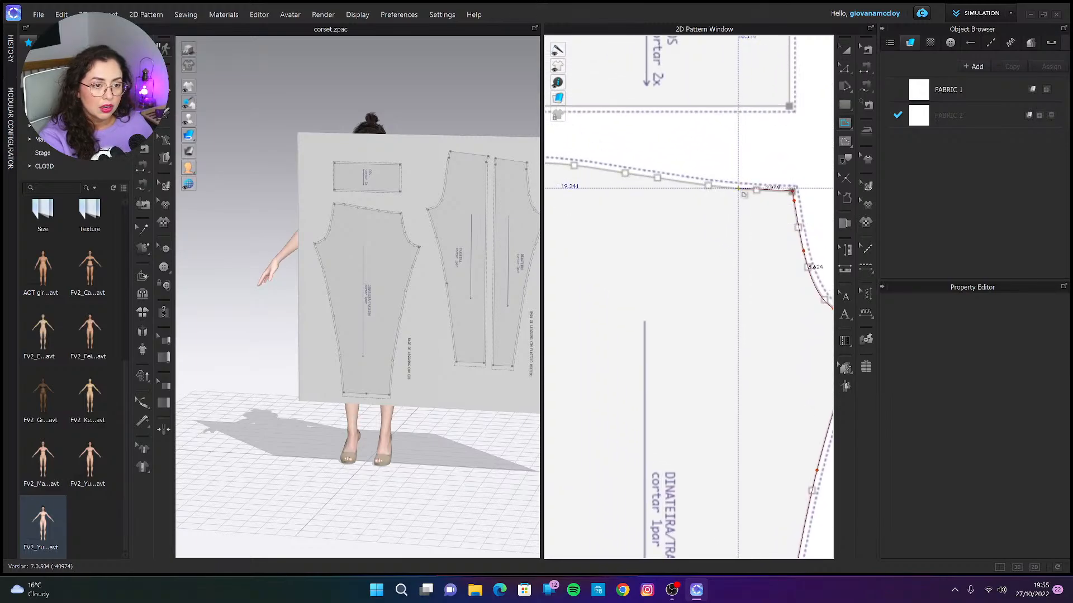
pyautogui.click(737, 188)
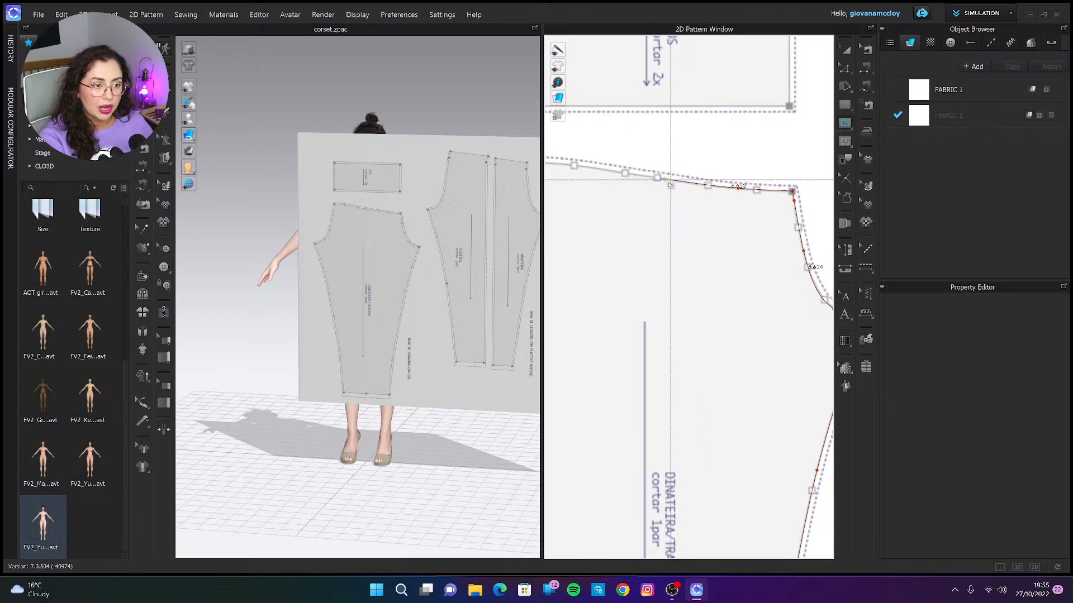
pyautogui.click(670, 180)
pyautogui.click(630, 172)
pyautogui.moveTo(591, 207); pyautogui.dragTo(728, 254, button='middle')
pyautogui.click(718, 213)
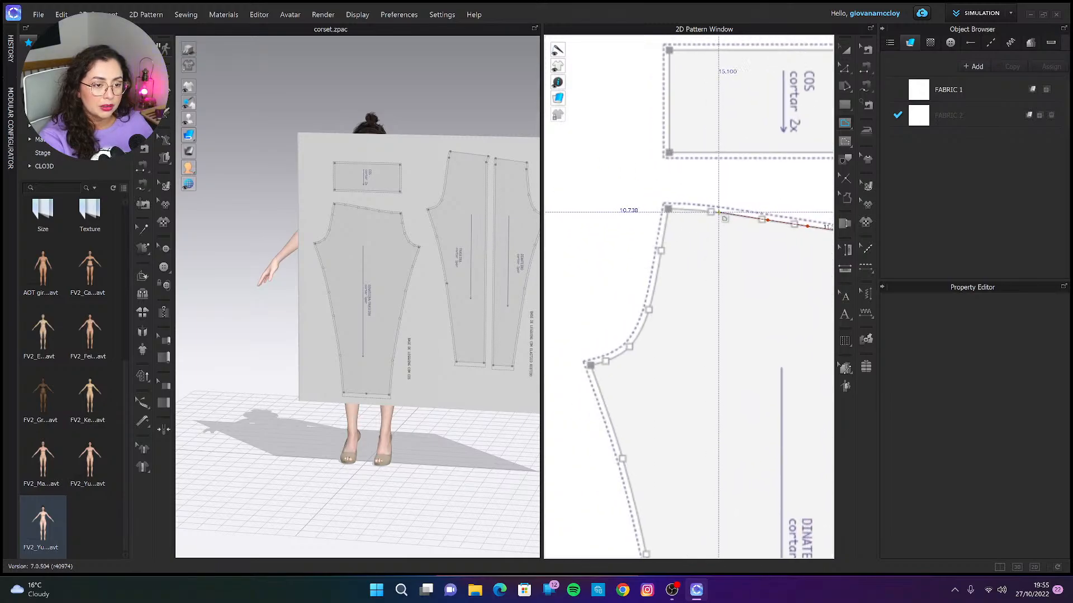
pyautogui.click(668, 208)
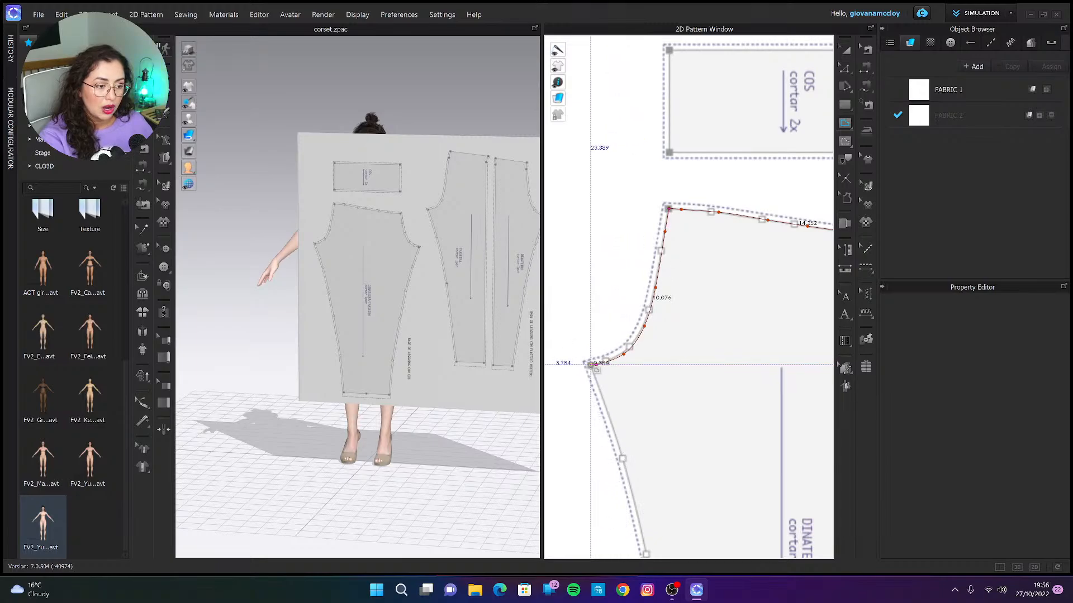
# Trace the leg draft's left side seam with curve points from the left crotch point down to the hem corner, closing the polygon.
pyautogui.click(590, 365)
pyautogui.moveTo(609, 424); pyautogui.dragTo(593, 249, button='middle')
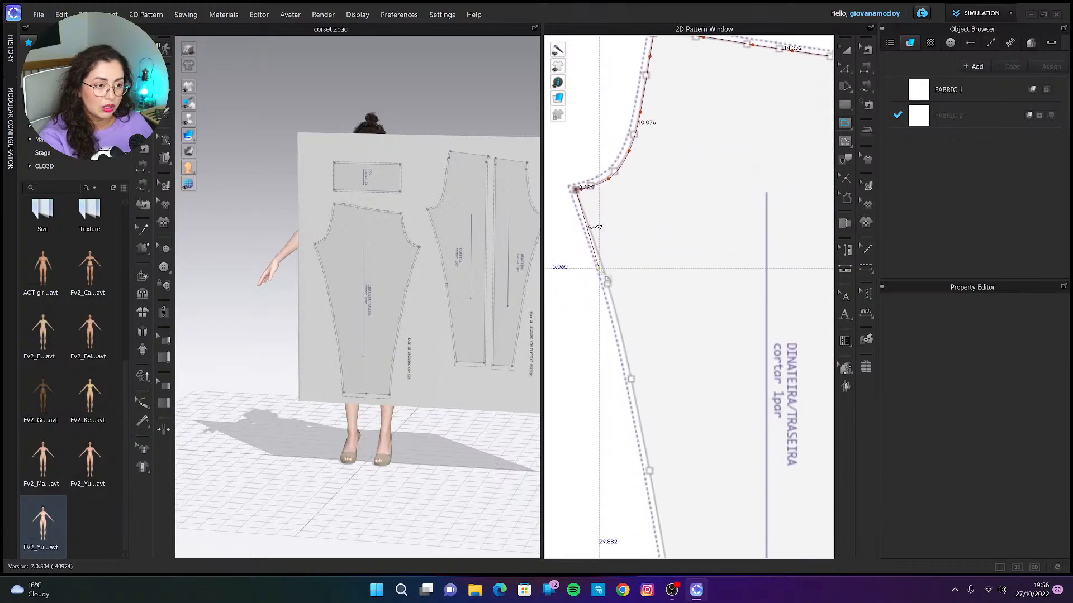
pyautogui.keyDown('ctrl'); pyautogui.click(620, 331); pyautogui.keyUp('ctrl')
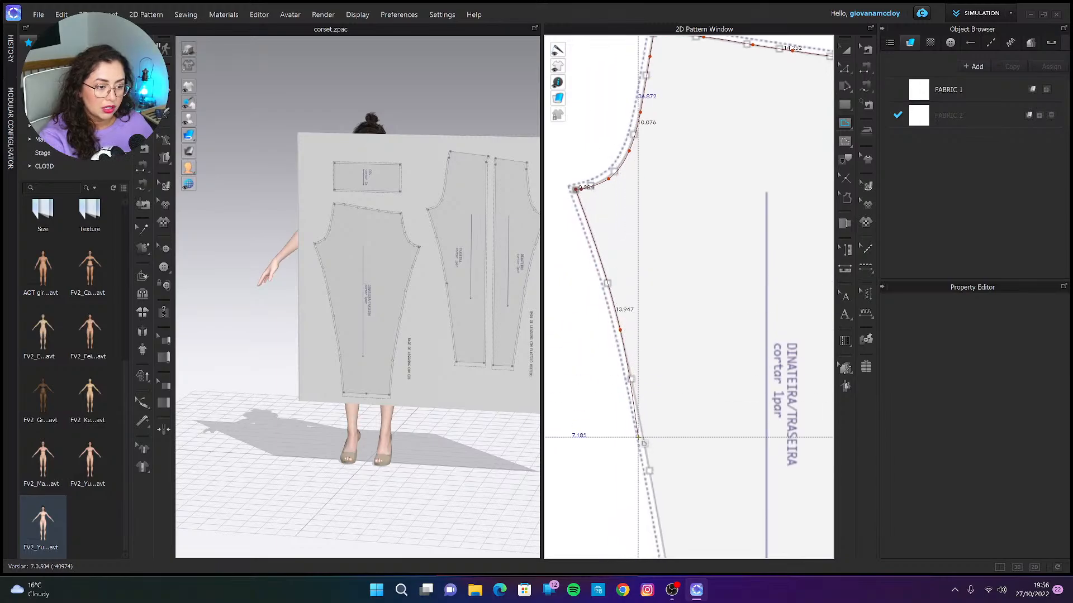
pyautogui.keyDown('ctrl'); pyautogui.click(644, 441); pyautogui.keyUp('ctrl')
pyautogui.moveTo(642, 454); pyautogui.dragTo(637, 208, button='middle')
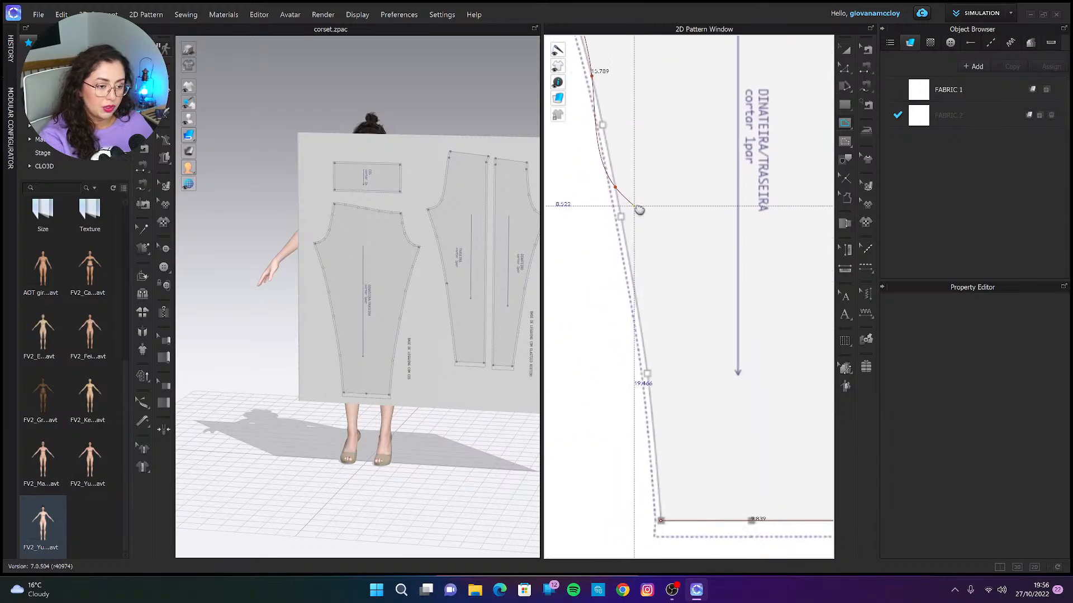
pyautogui.keyDown('ctrl'); pyautogui.click(638, 313); pyautogui.keyUp('ctrl')
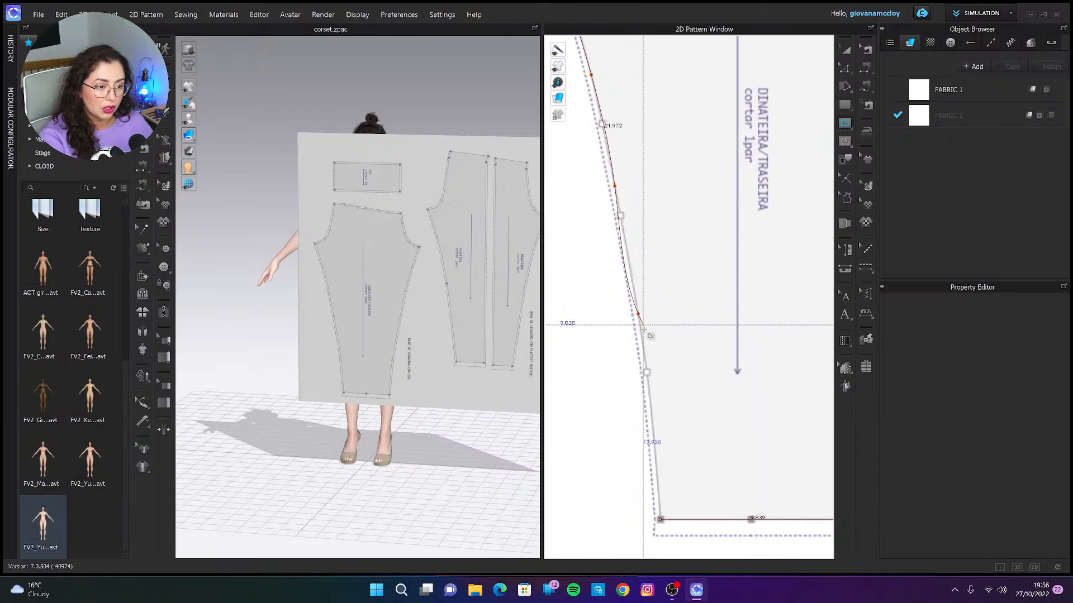
pyautogui.keyDown('ctrl'); pyautogui.click(648, 382); pyautogui.keyUp('ctrl')
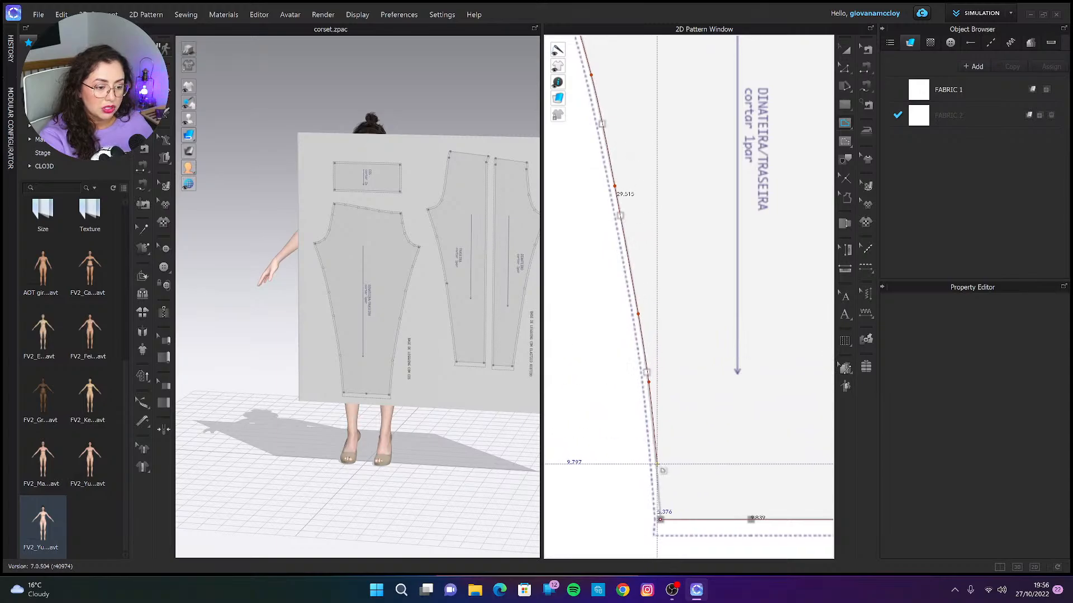
pyautogui.keyDown('ctrl'); pyautogui.click(656, 467); pyautogui.keyUp('ctrl')
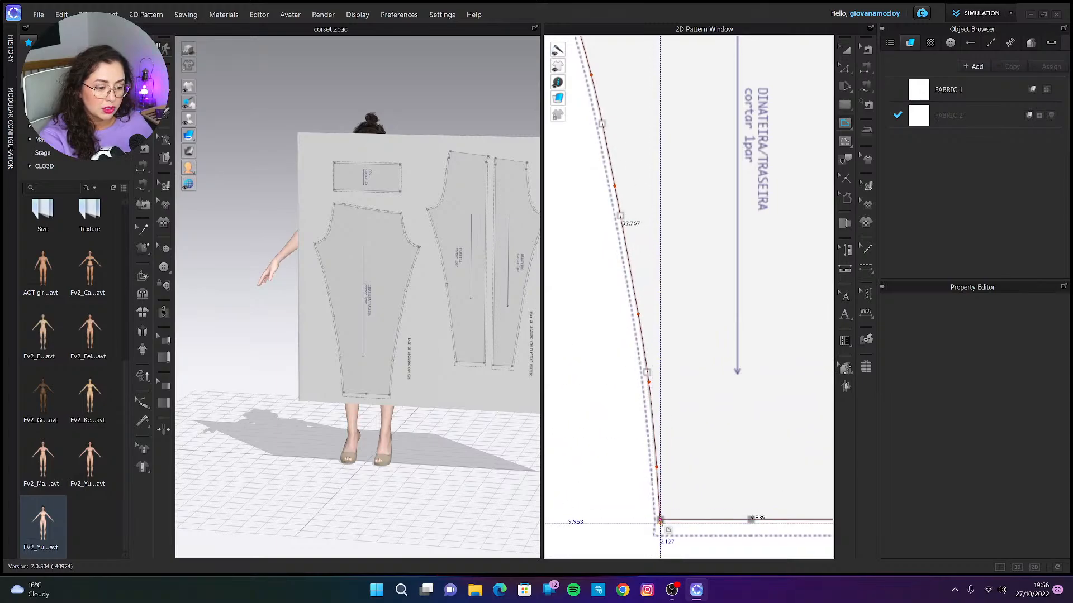
pyautogui.doubleClick(659, 519)
# Cut the traced leg polygon out of the rectangular sheet and move the leg piece clear of it, up and to the left.
pyautogui.scroll(-5, 698, 381)
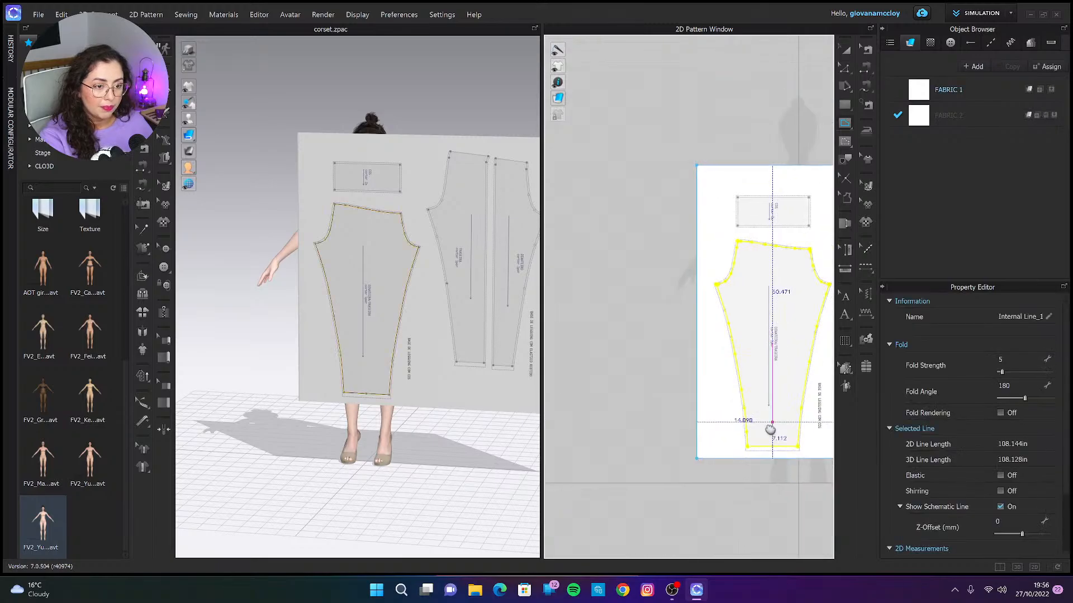
pyautogui.scroll(2, 695, 379)
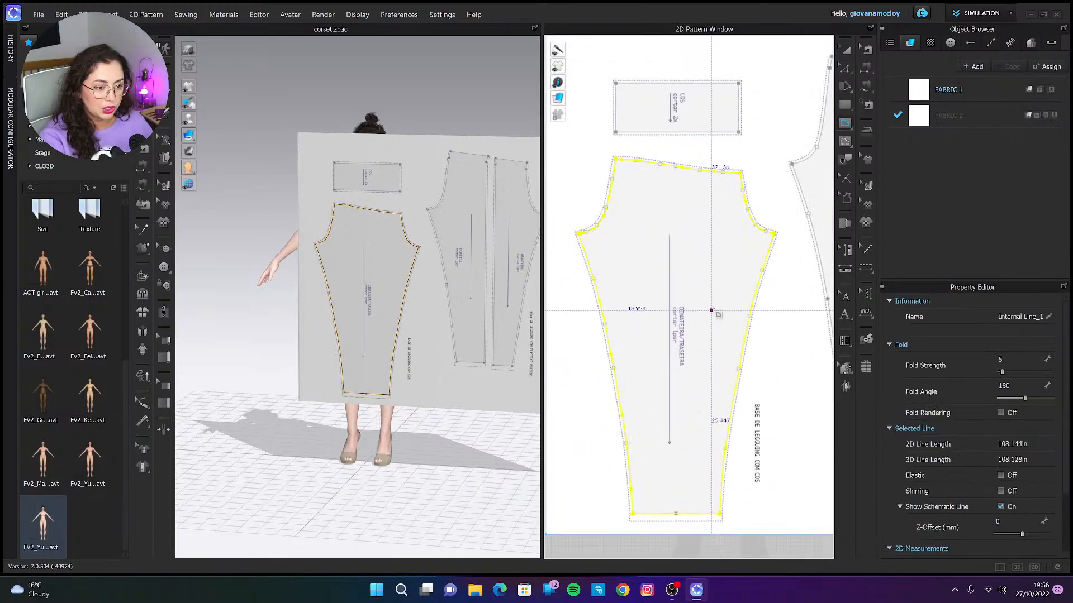
pyautogui.press('a')
pyautogui.rightClick(745, 197)
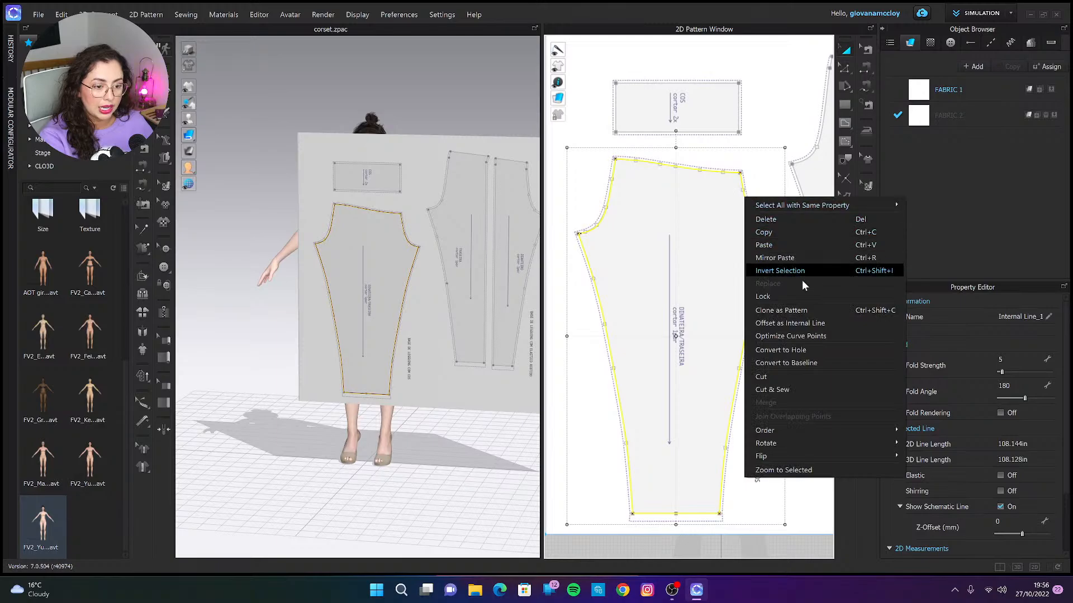
pyautogui.click(806, 379)
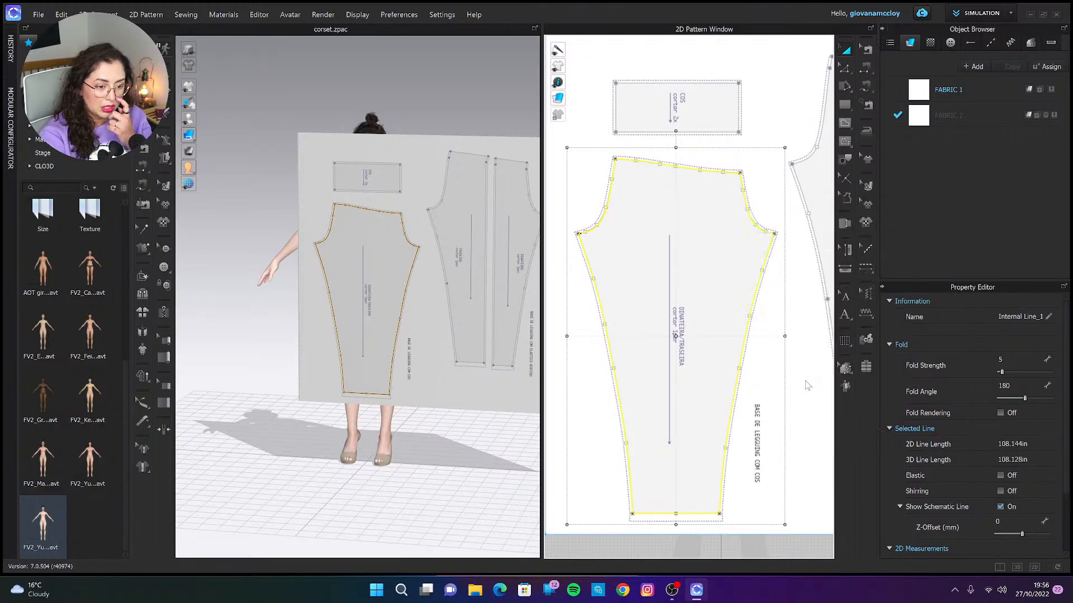
pyautogui.scroll(-4, 744, 410)
pyautogui.moveTo(710, 378); pyautogui.dragTo(602, 240)
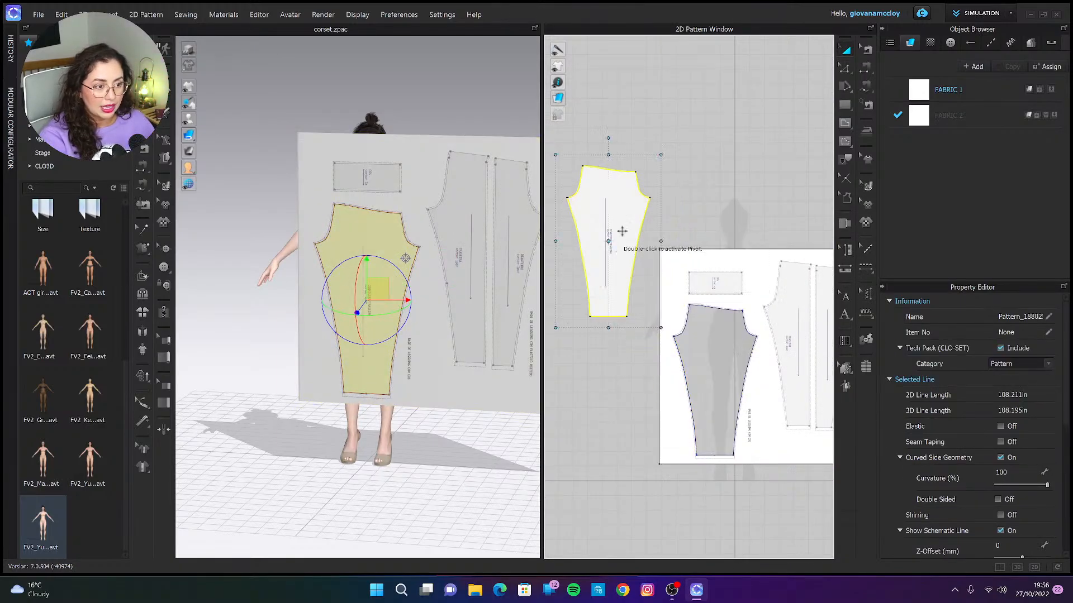
pyautogui.click(675, 235)
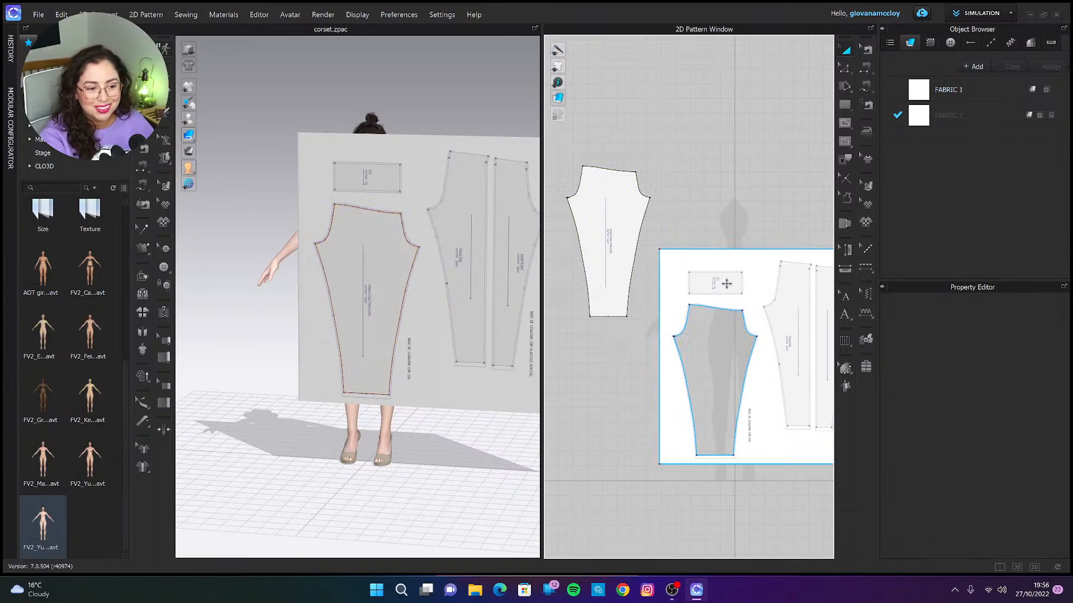
# Trace the COS waistband rectangle above the leg draft corner by corner with a closed internal polygon.
pyautogui.scroll(4, 727, 283)
pyautogui.scroll(2, 632, 286)
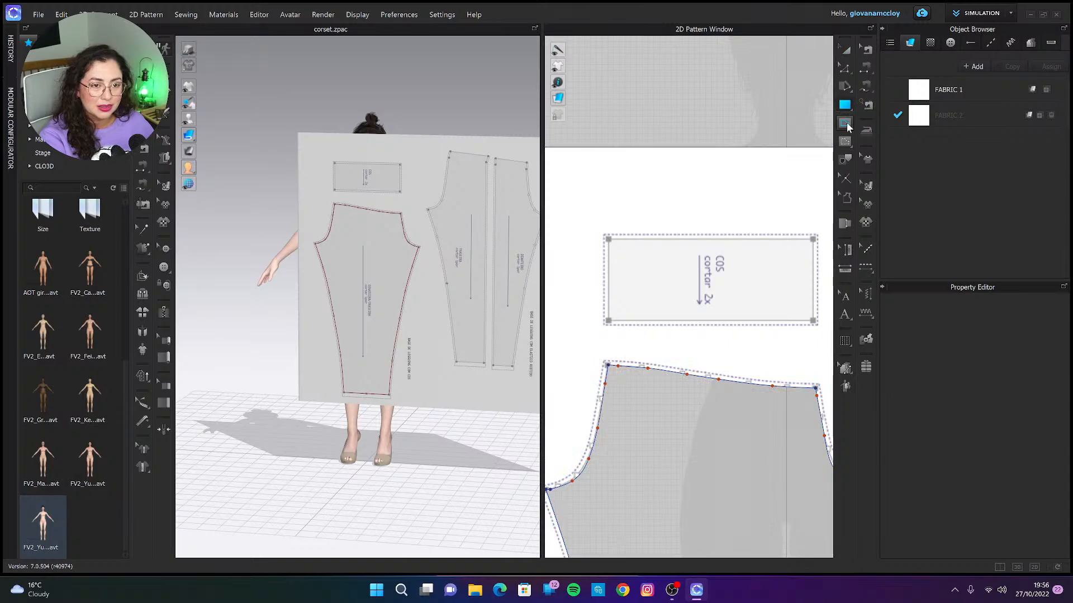
pyautogui.click(845, 123)
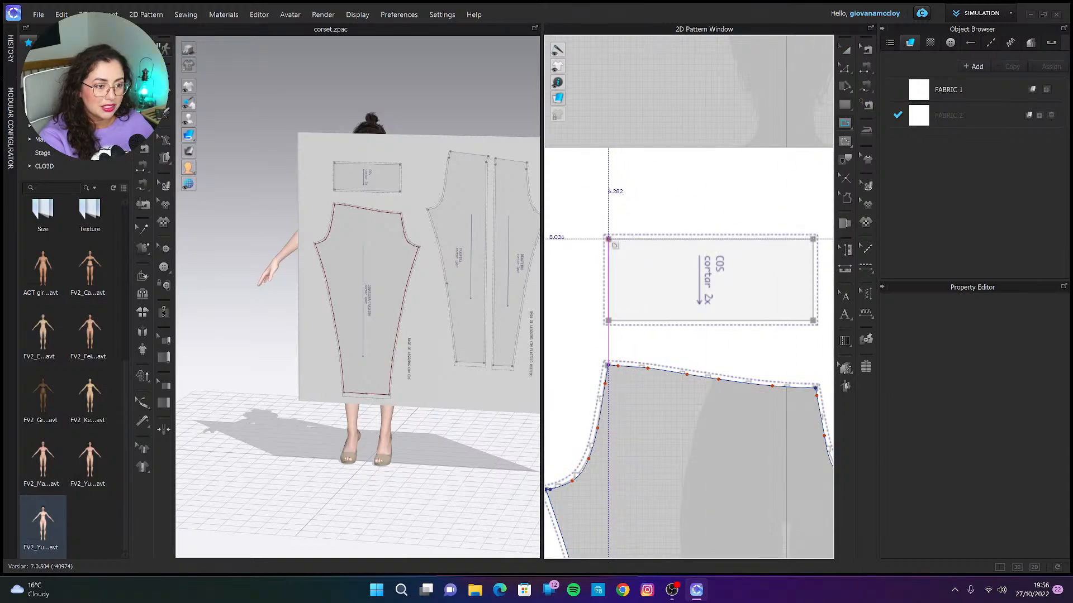
pyautogui.click(608, 238)
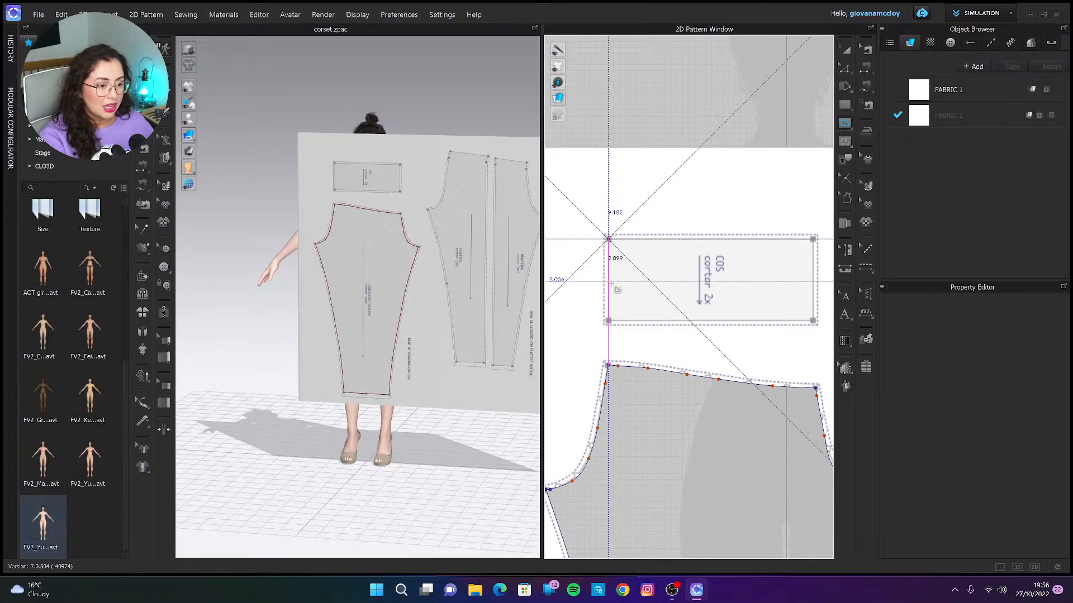
pyautogui.click(609, 320)
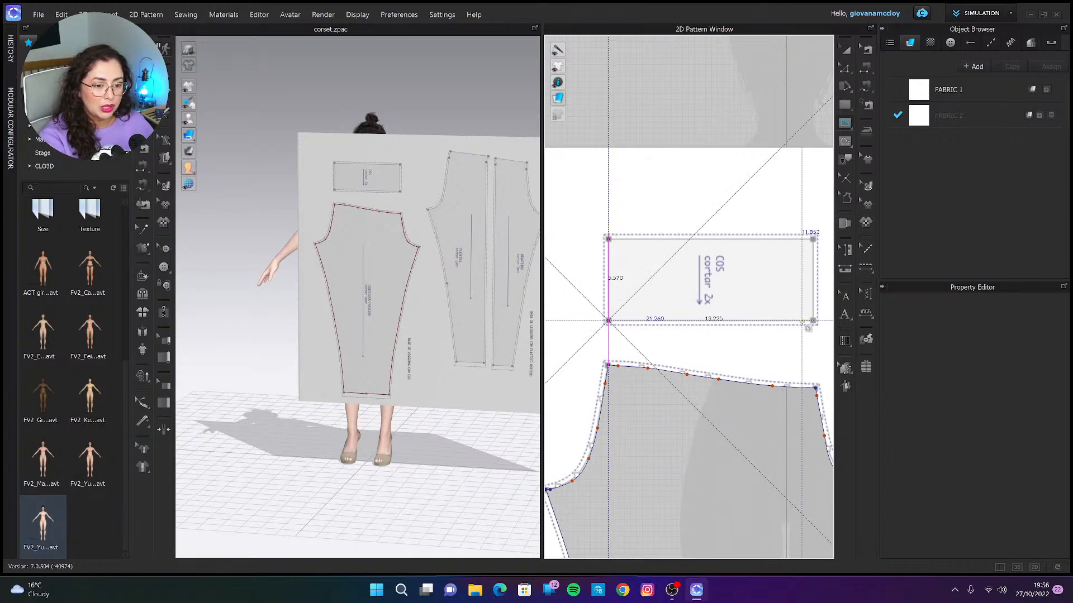
pyautogui.click(813, 321)
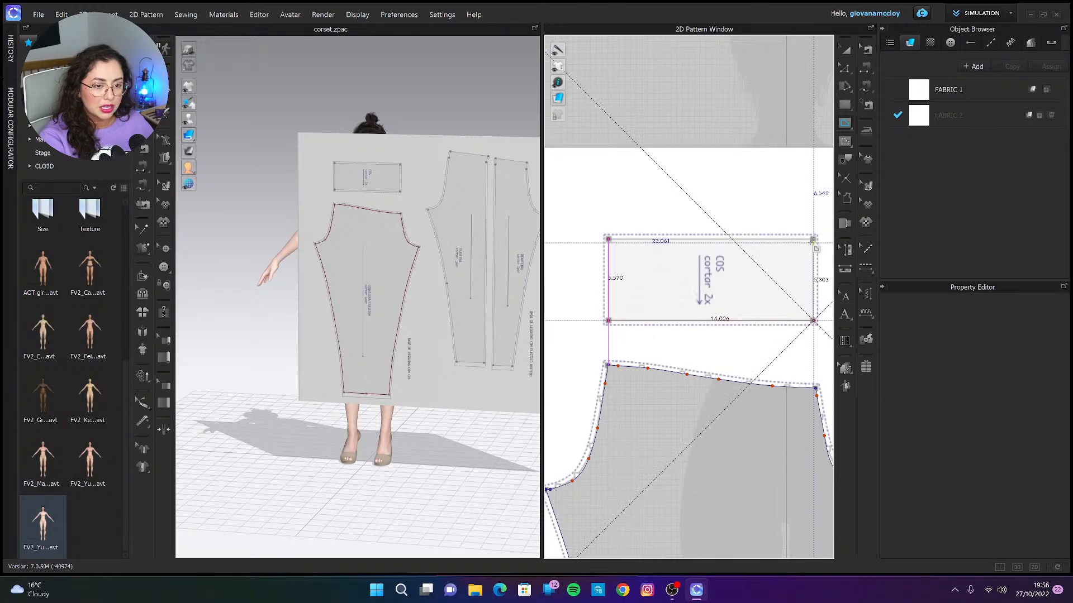
pyautogui.click(813, 239)
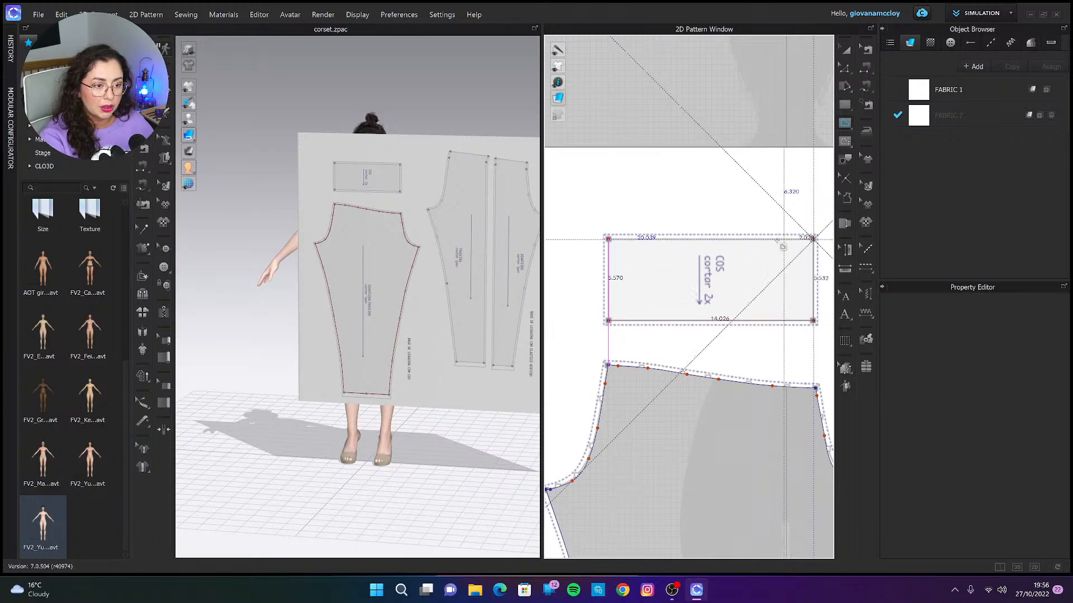
pyautogui.click(609, 240)
# Cut the traced COS rectangle out of the sheet and delete the leftover background pattern.
pyautogui.press('a')
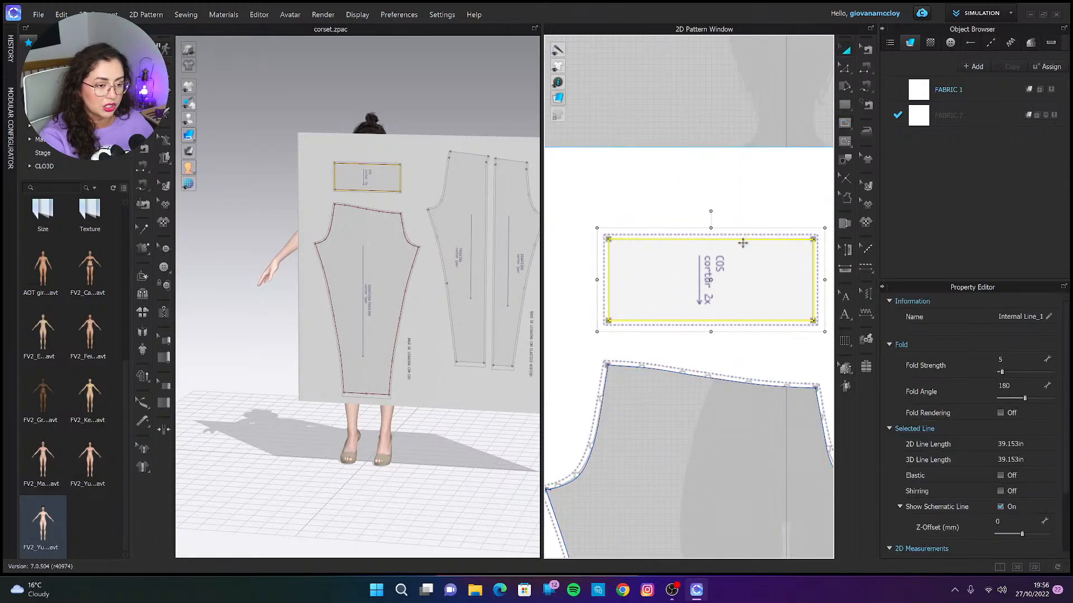
pyautogui.scroll(-2, 747, 243)
pyautogui.rightClick(754, 243)
pyautogui.click(732, 116)
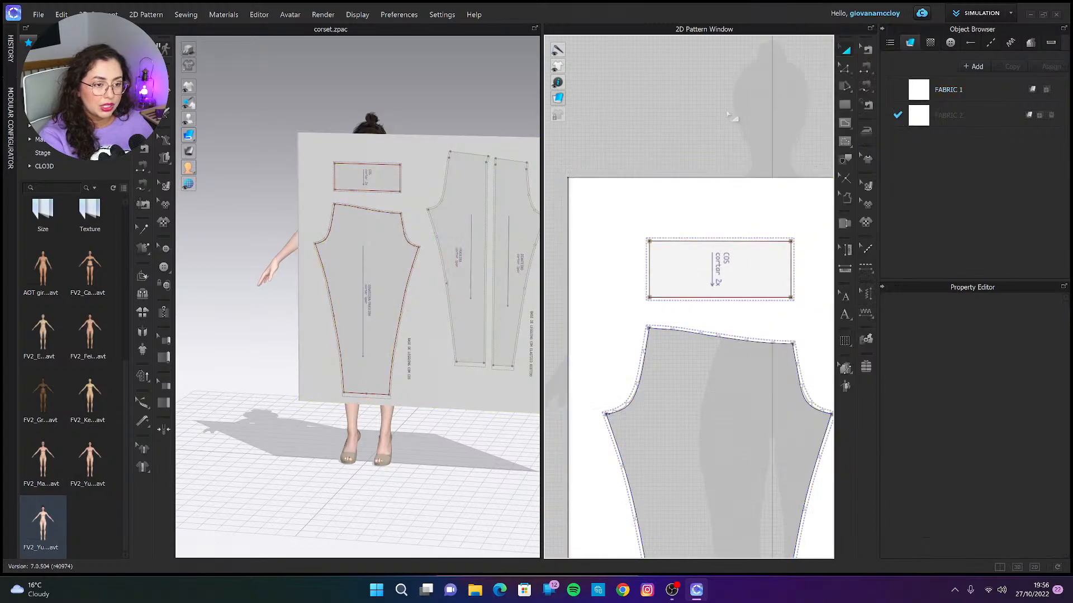
pyautogui.rightClick(733, 240)
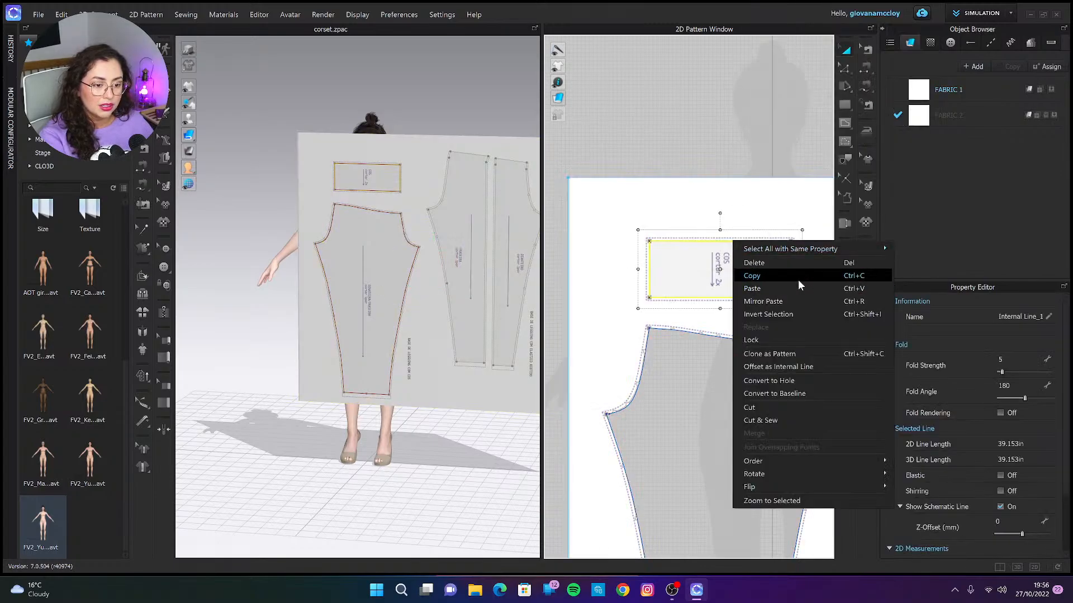
pyautogui.click(799, 408)
pyautogui.scroll(-4, 693, 315)
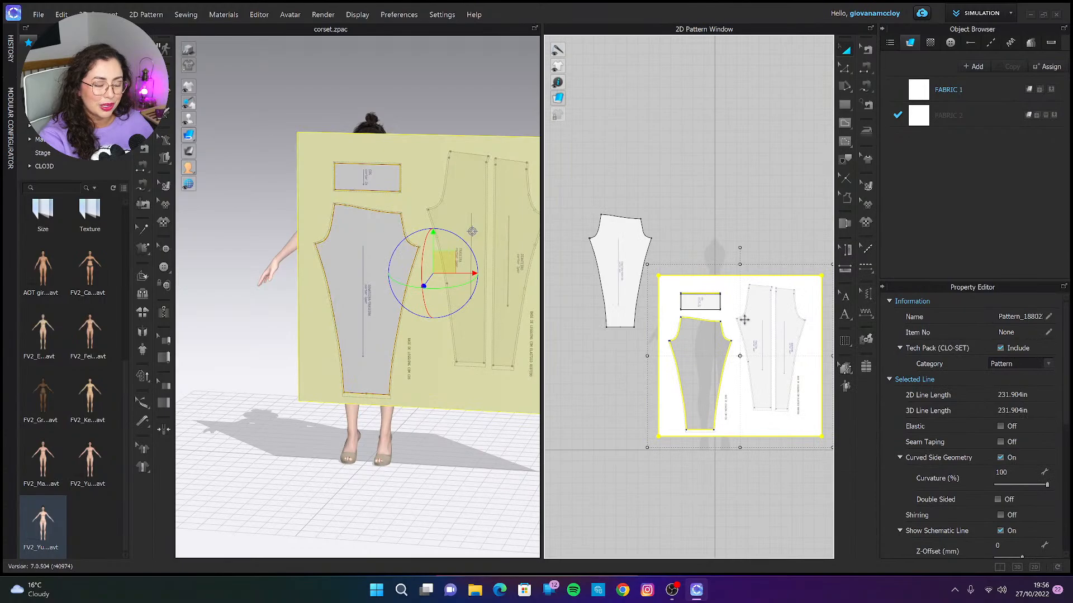
pyautogui.press('Delete')
# Place the leg piece over the lower half of the avatar silhouette and the waistband piece just above its waistline.
pyautogui.moveTo(701, 302); pyautogui.dragTo(677, 207)
pyautogui.moveTo(633, 255); pyautogui.dragTo(701, 378)
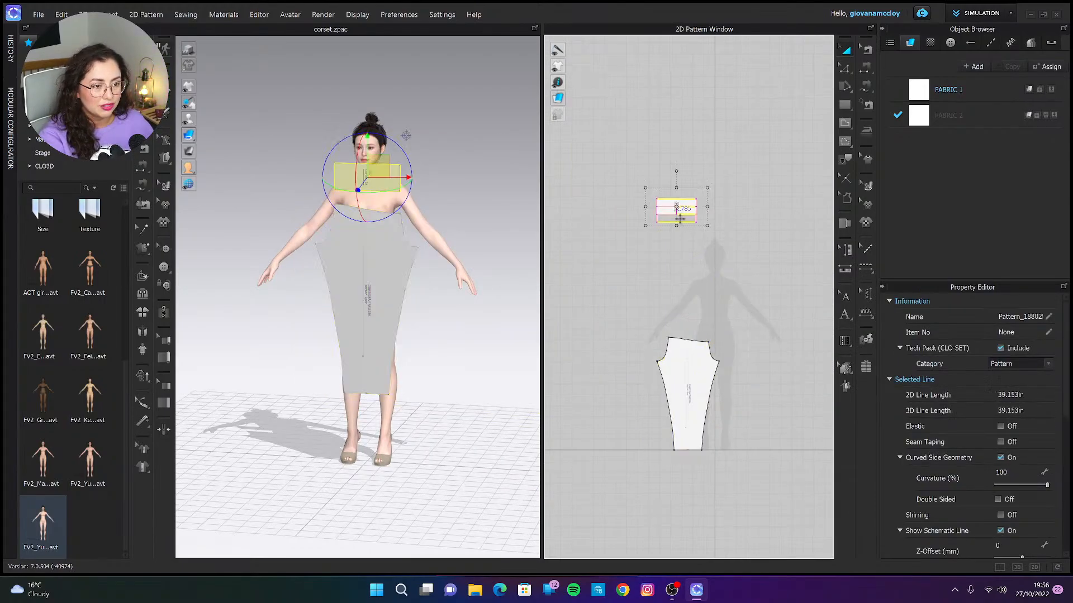
pyautogui.moveTo(694, 324); pyautogui.dragTo(693, 316)
pyautogui.click(741, 363)
# Shift the leg piece further left of the silhouette's centre line and realign the waistband piece directly above it.
pyautogui.scroll(4, 702, 384)
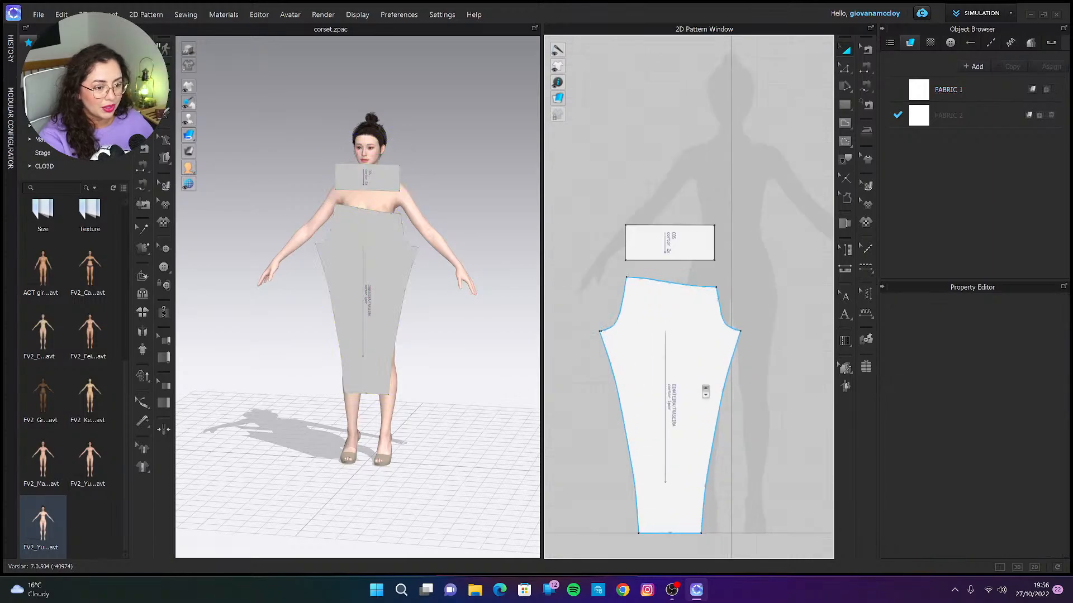
pyautogui.moveTo(700, 386); pyautogui.dragTo(671, 321, button='middle')
pyautogui.scroll(5, 659, 287)
pyautogui.scroll(-4, 658, 287)
pyautogui.moveTo(664, 300); pyautogui.dragTo(608, 300)
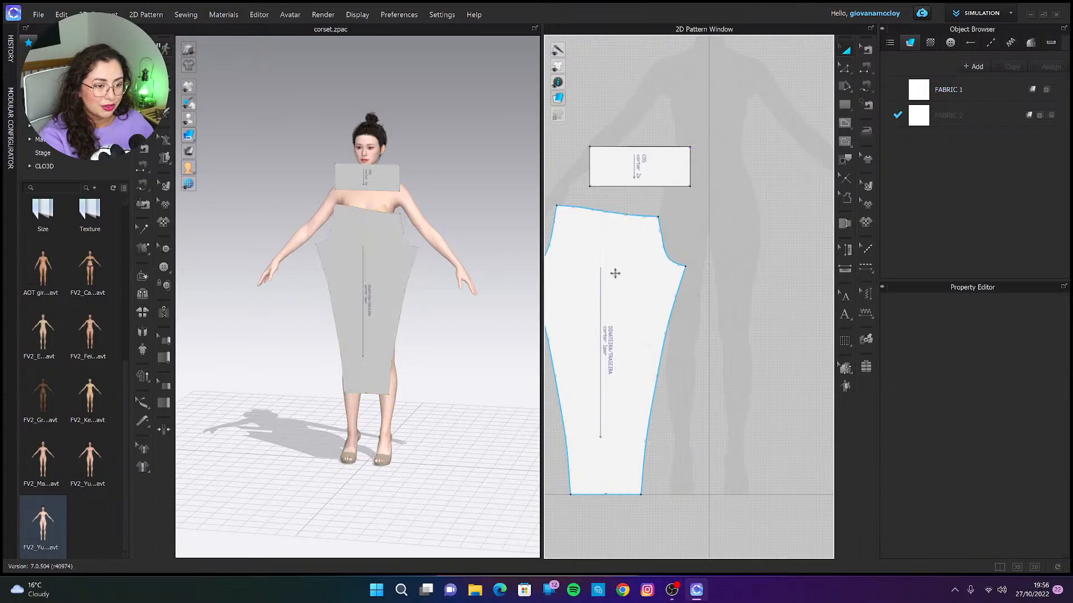
pyautogui.moveTo(586, 279); pyautogui.dragTo(636, 292, button='middle')
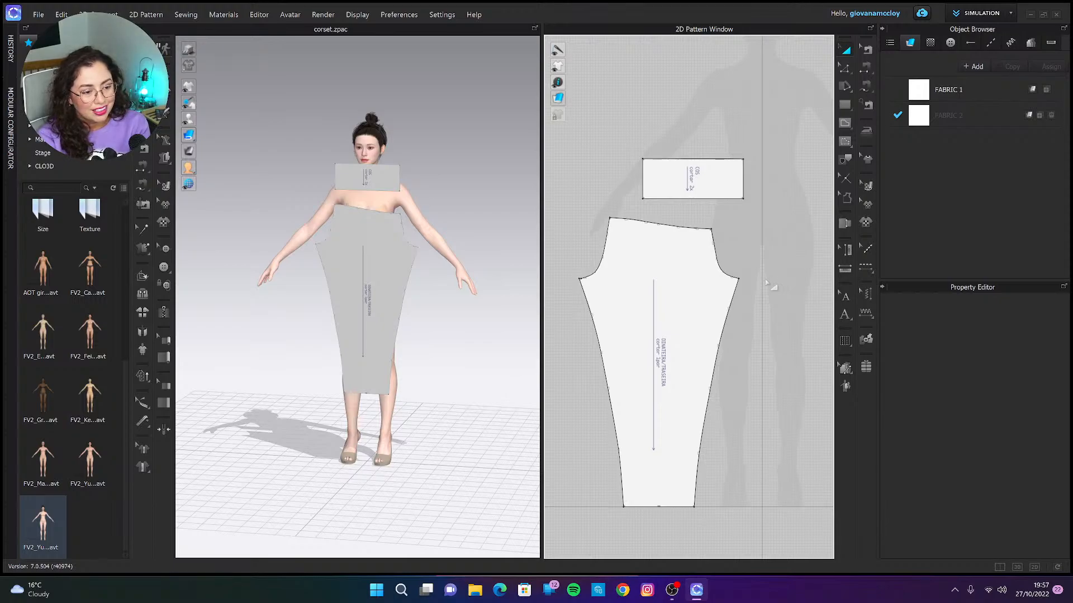
pyautogui.moveTo(721, 183); pyautogui.dragTo(692, 189)
pyautogui.click(721, 225)
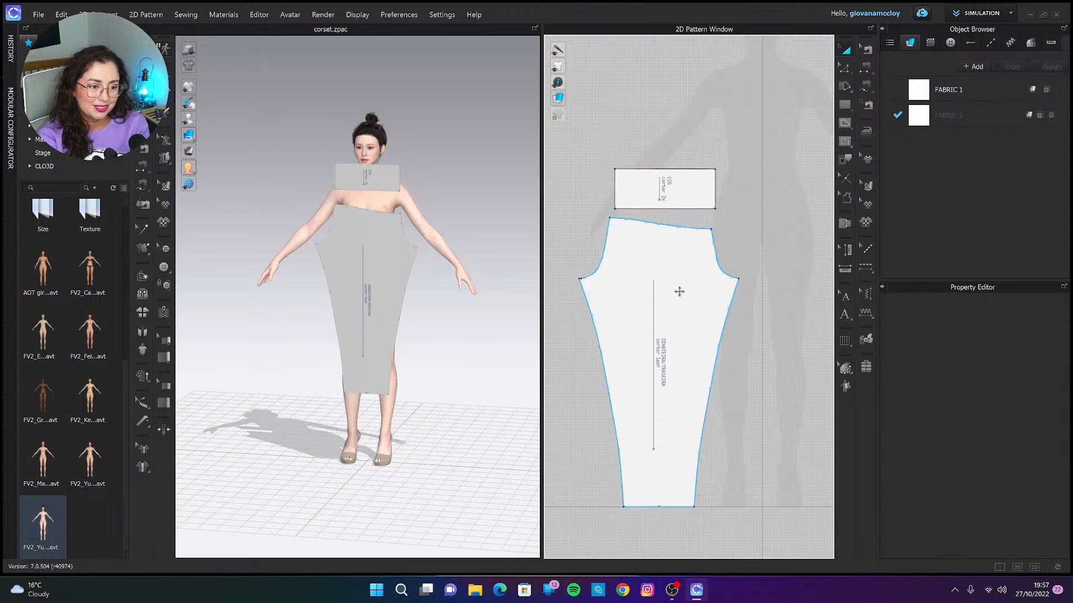
# Delete the screenshot graphic from both the waistband piece and the leg piece.
pyautogui.scroll(6, 676, 303)
pyautogui.scroll(-6, 672, 309)
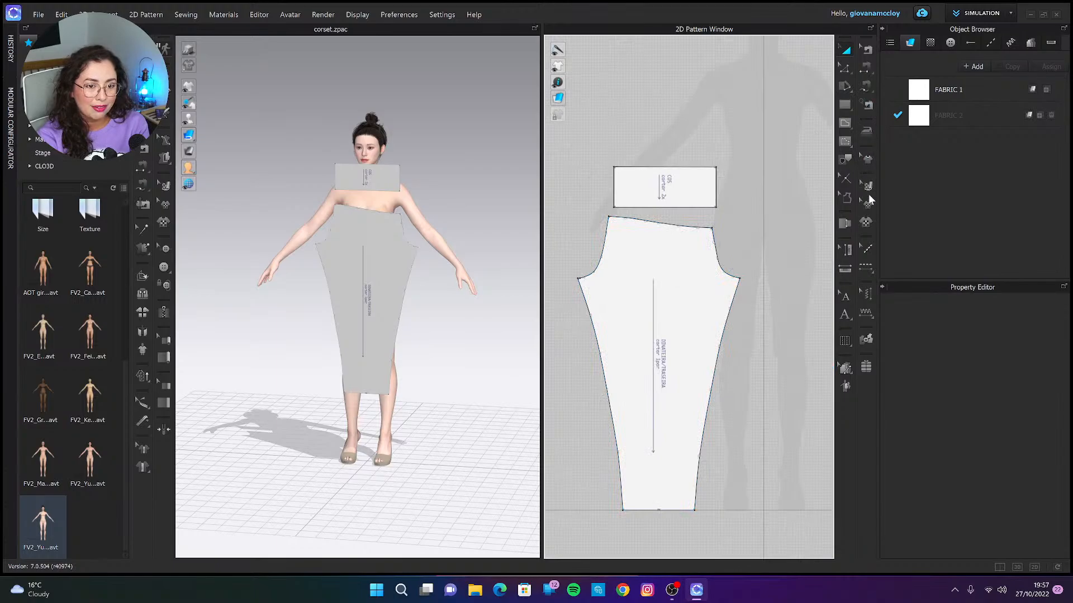
pyautogui.click(868, 210)
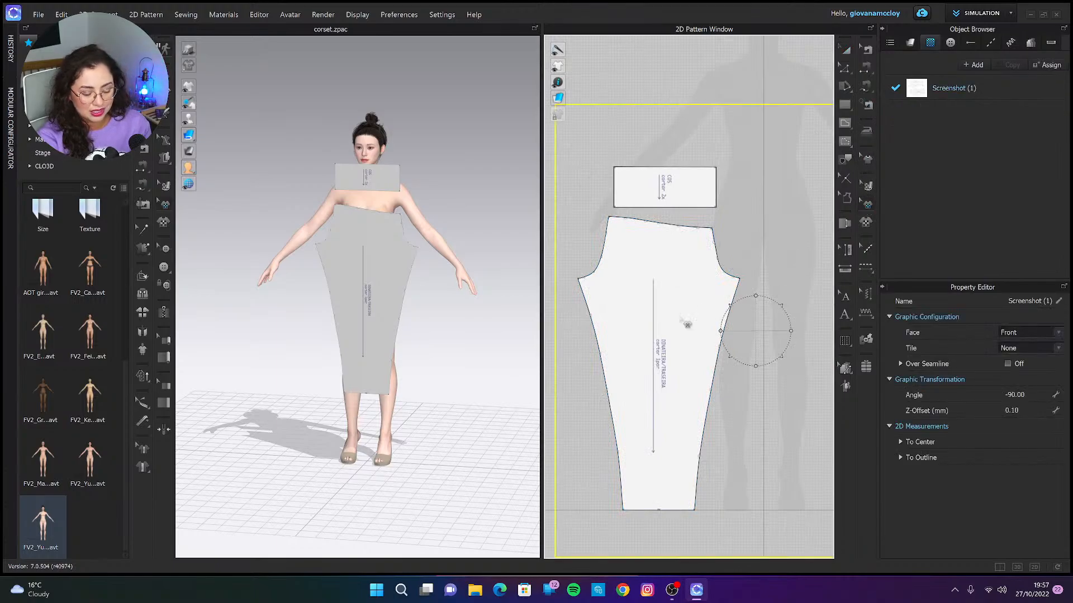
pyautogui.press('Delete')
pyautogui.click(677, 275)
pyautogui.press('Delete')
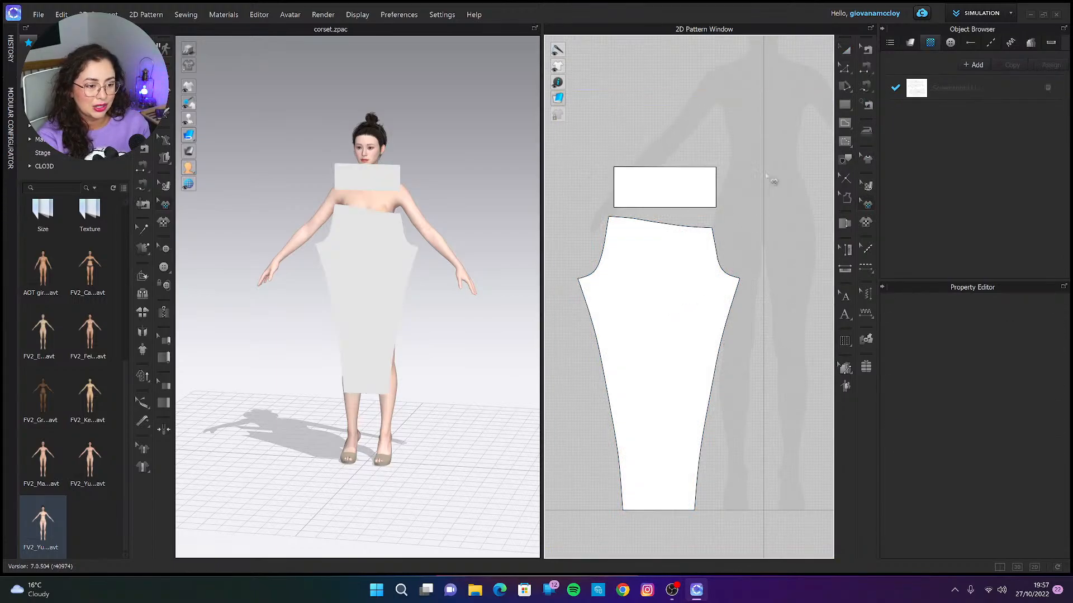
# Move the leg piece in the 3D view off the avatar's body to beside its right leg.
pyautogui.click(847, 49)
pyautogui.click(689, 346)
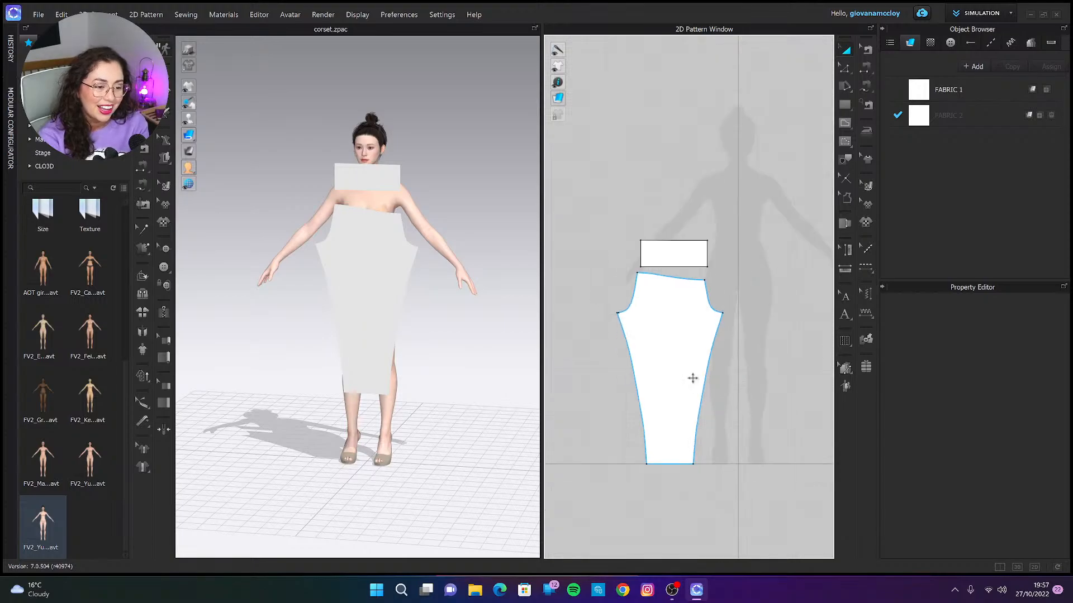
pyautogui.click(720, 384)
pyautogui.scroll(1, 719, 385)
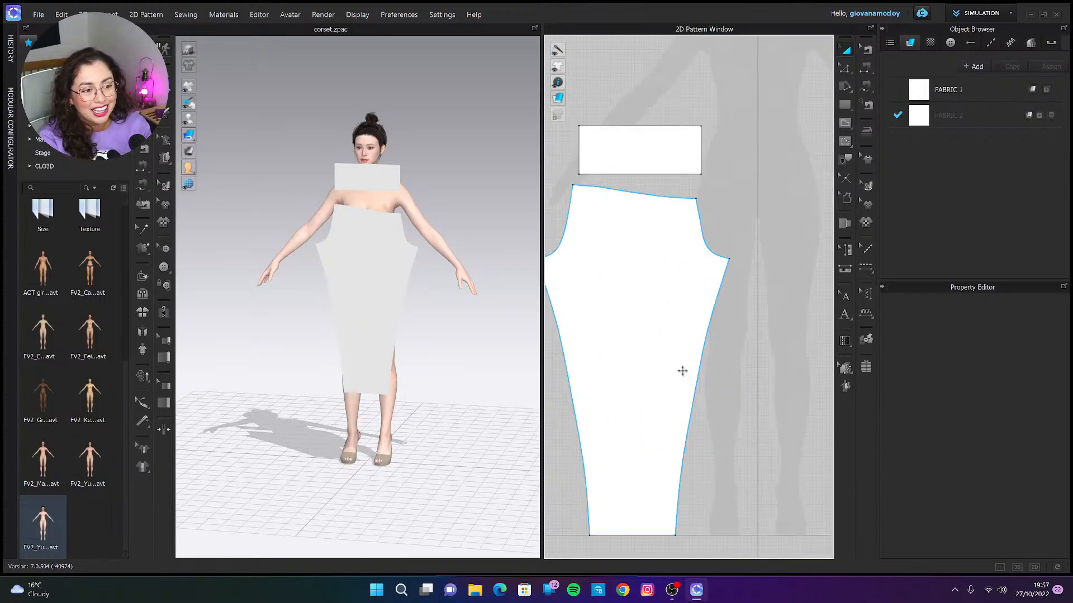
pyautogui.scroll(2, 351, 317)
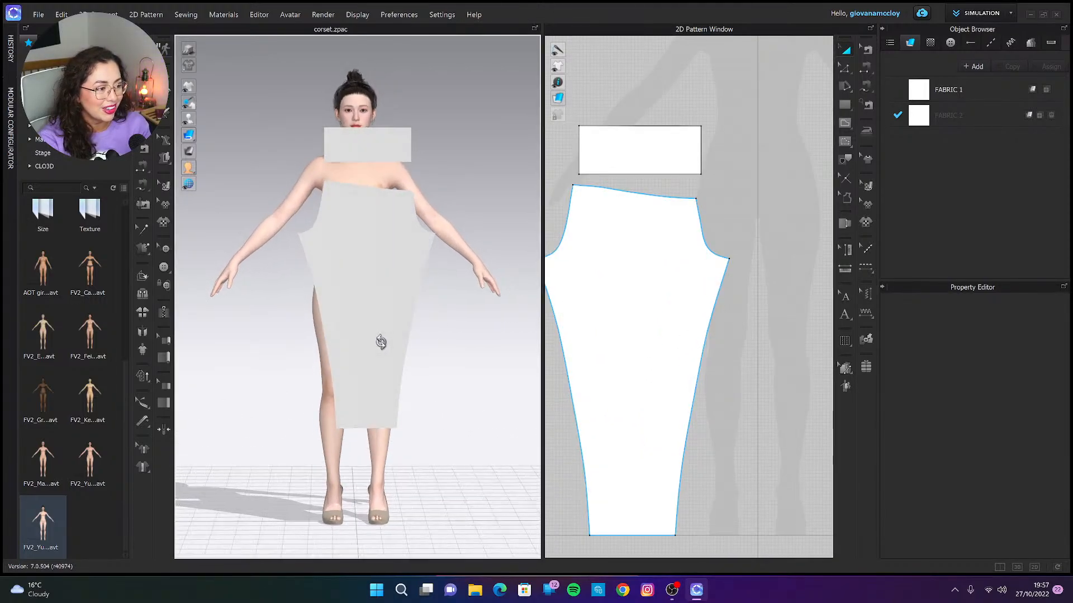
pyautogui.scroll(3, 391, 341)
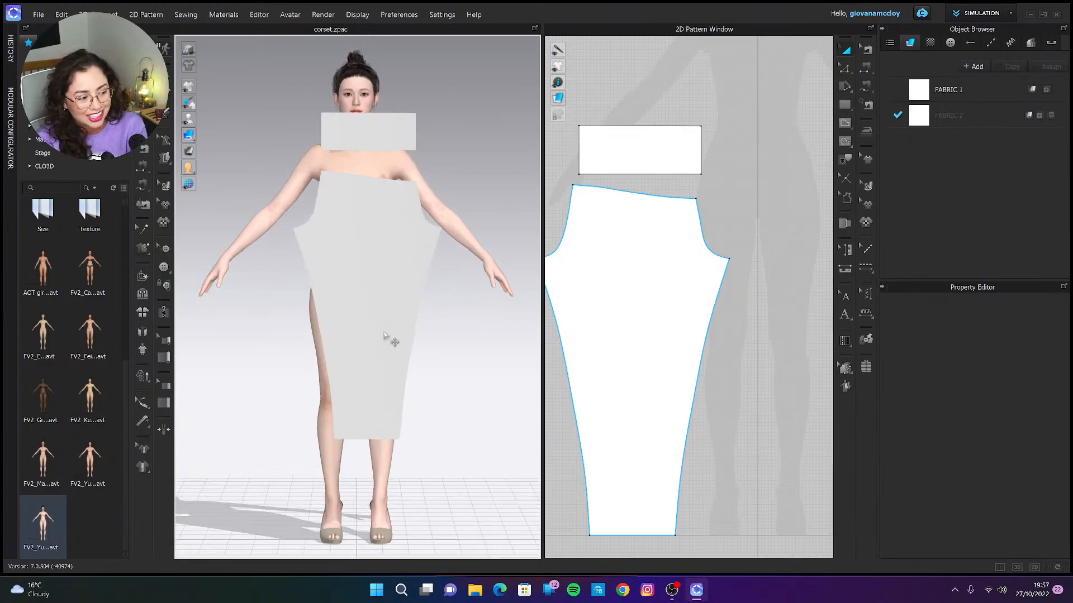
pyautogui.scroll(-4, 406, 277)
pyautogui.moveTo(394, 274); pyautogui.dragTo(306, 298)
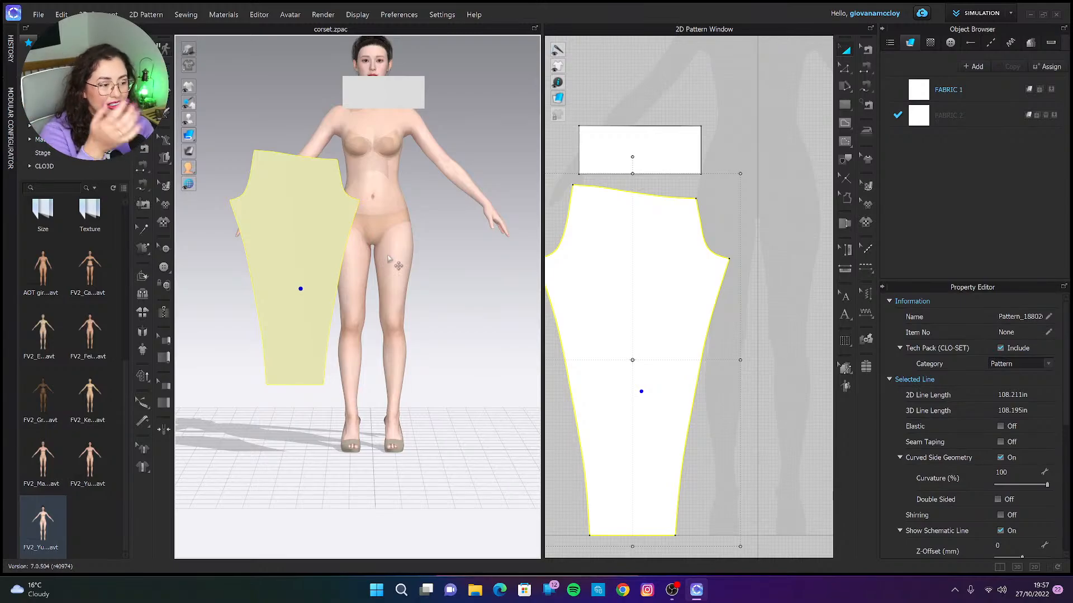
# Wrap the leg piece around the outer side of the avatar's right leg using the arrangement points.
pyautogui.moveTo(190, 120)
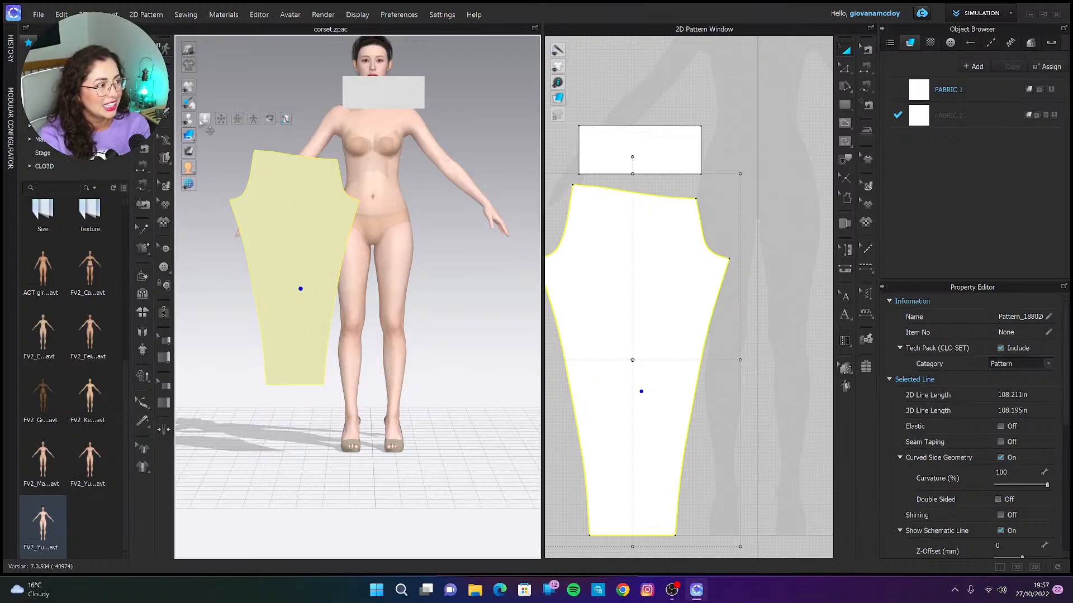
pyautogui.click(221, 119)
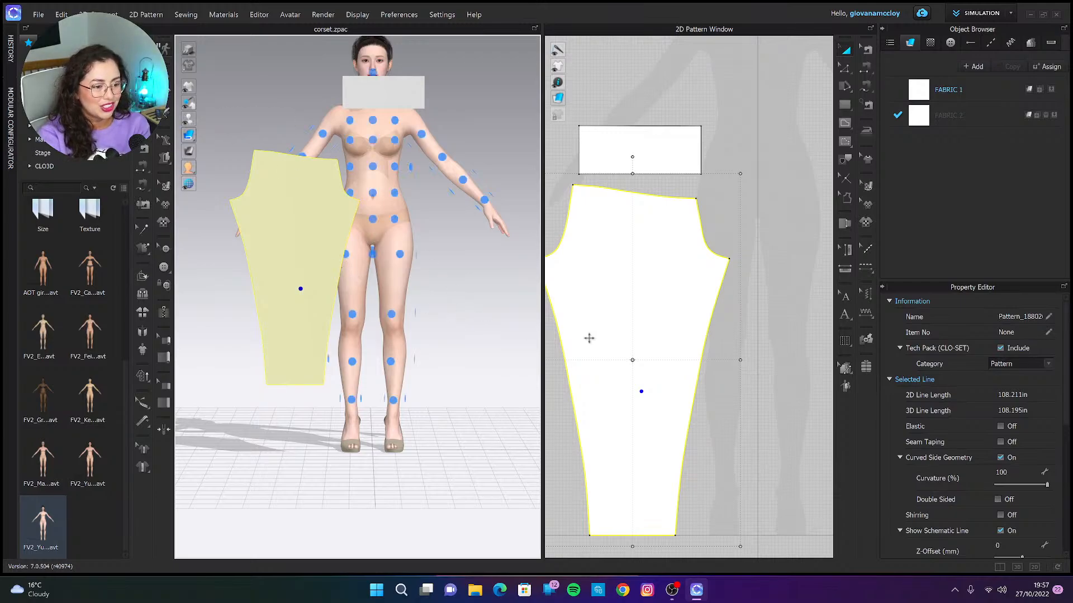
pyautogui.click(624, 338)
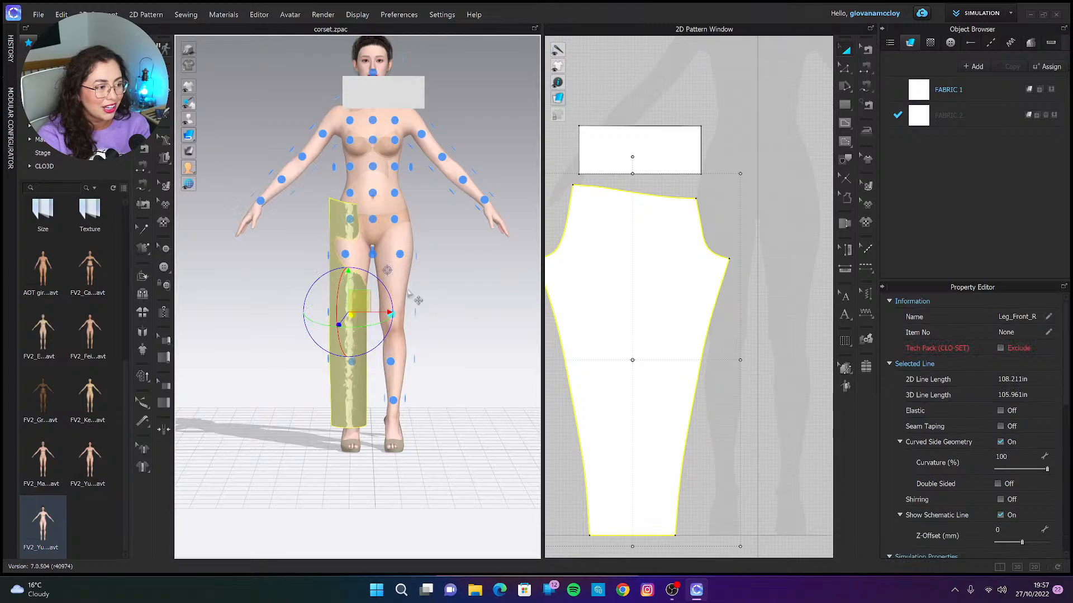
pyautogui.moveTo(408, 293); pyautogui.dragTo(399, 189, button='right')
pyautogui.click(397, 318)
# Wrap the waistband piece around the right side of the avatar's waist and hide the arrangement points.
pyautogui.click(366, 110)
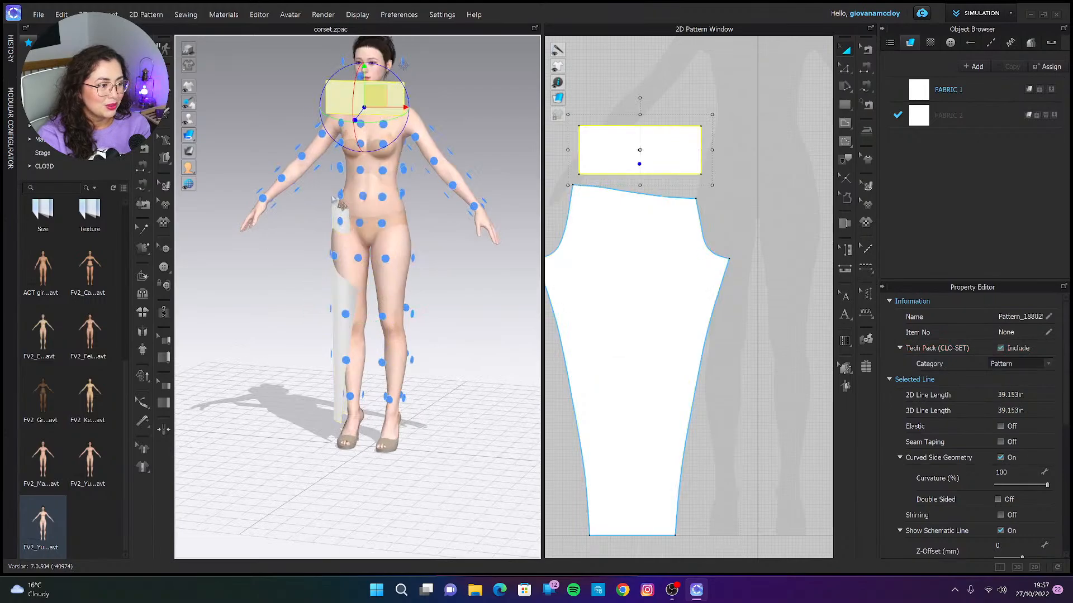
pyautogui.click(341, 205)
pyautogui.click(290, 250)
pyautogui.moveTo(290, 249); pyautogui.dragTo(335, 254, button='right')
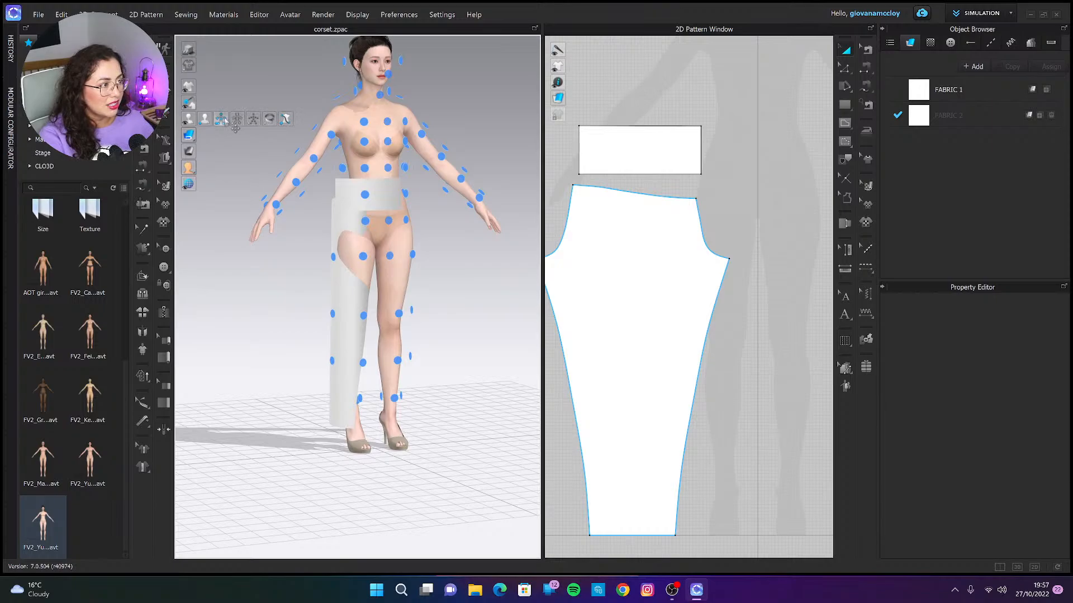
pyautogui.click(222, 119)
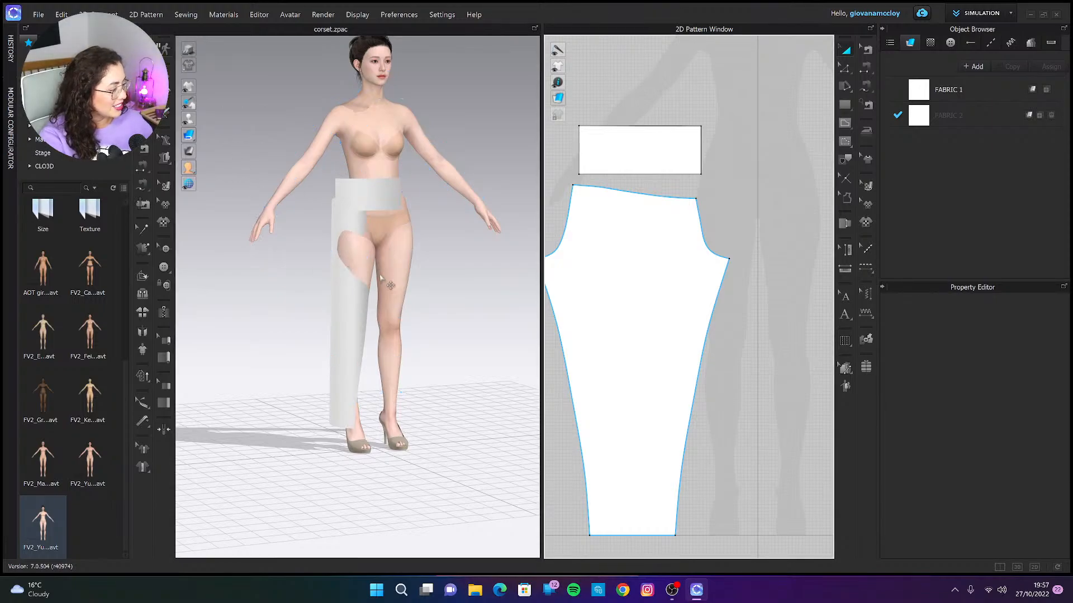
# Create a symmetric copy of the leg piece and place it beside the original, across the silhouette's centre line.
pyautogui.click(603, 280)
pyautogui.scroll(-5, 599, 296)
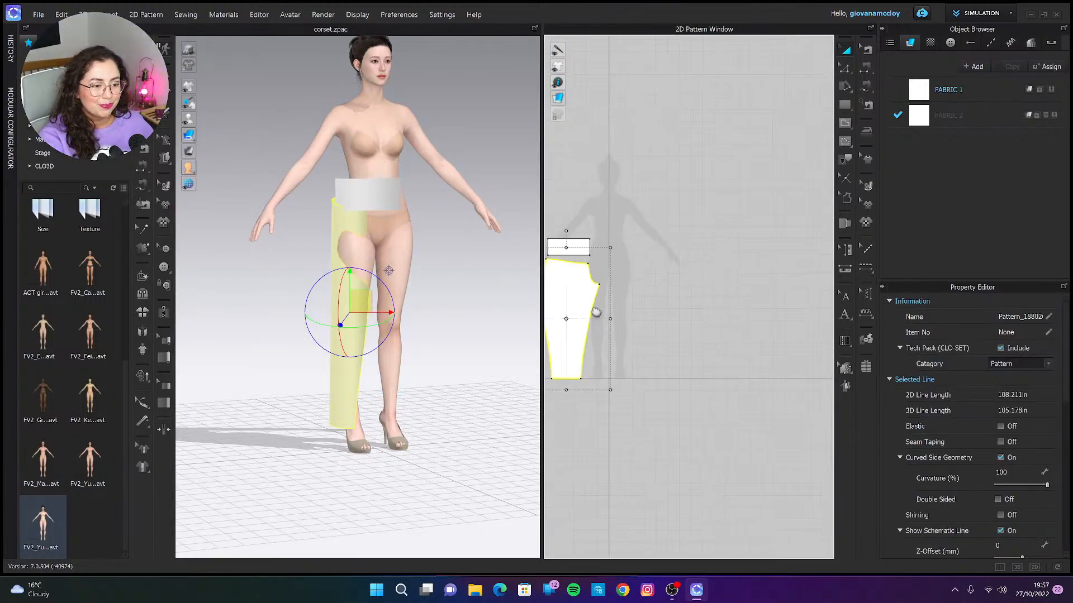
pyautogui.rightClick(596, 312)
pyautogui.click(637, 147)
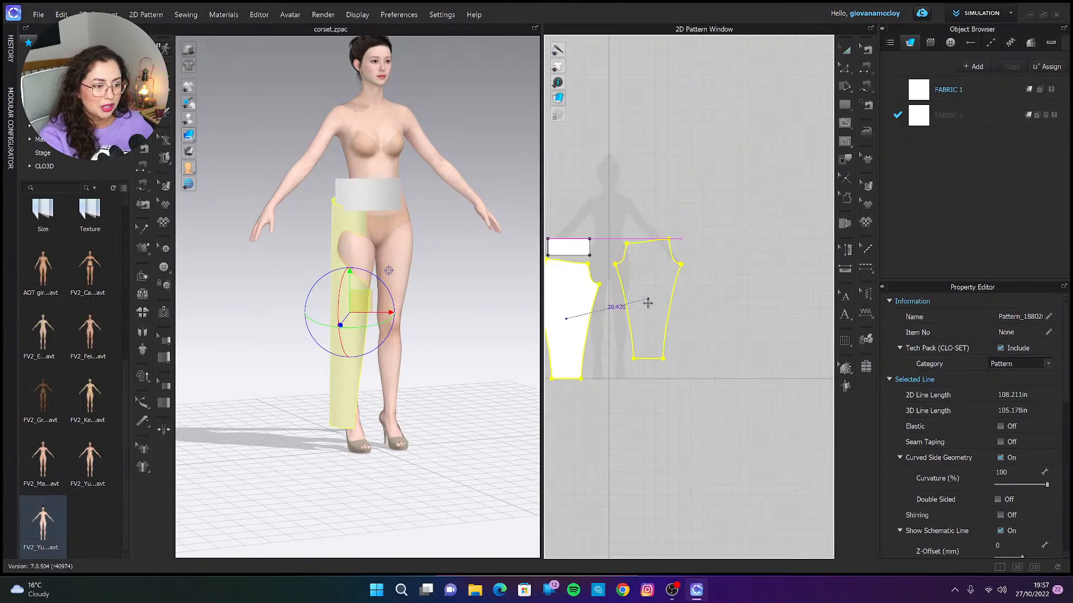
pyautogui.click(644, 320)
pyautogui.click(664, 228)
pyautogui.moveTo(668, 231); pyautogui.dragTo(725, 241, button='middle')
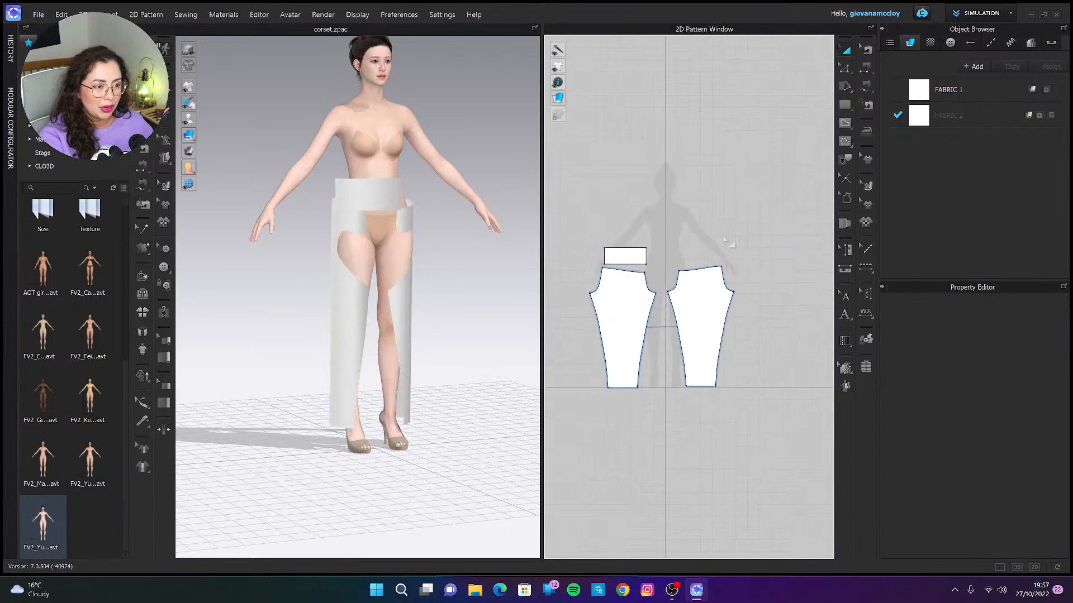
# Create a symmetric copy of the waistband piece and place it directly above the copied leg piece.
pyautogui.rightClick(625, 256)
pyautogui.click(648, 145)
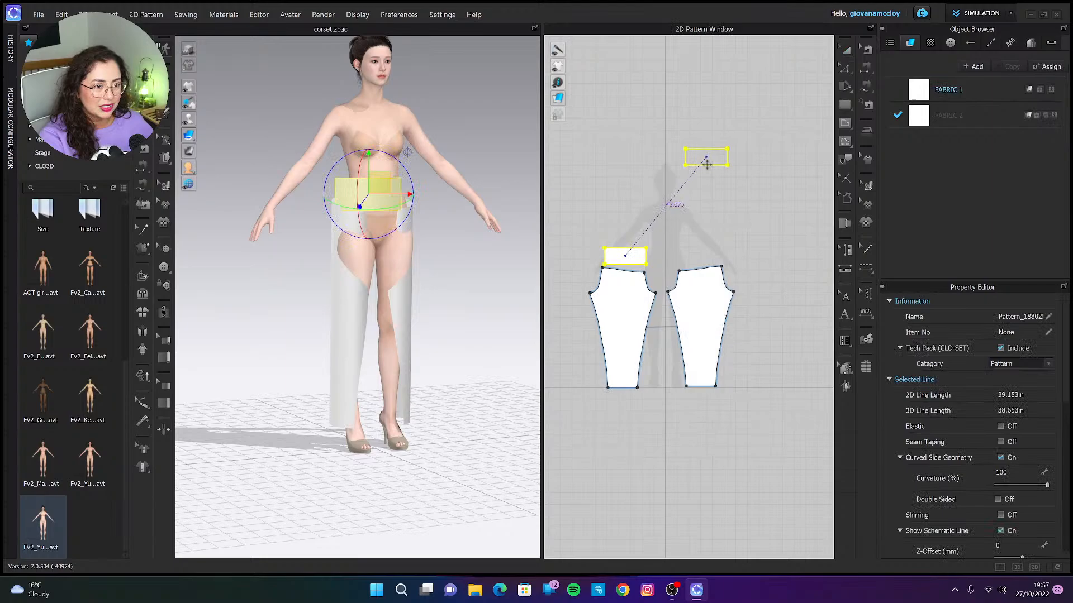
pyautogui.click(696, 253)
pyautogui.click(465, 263)
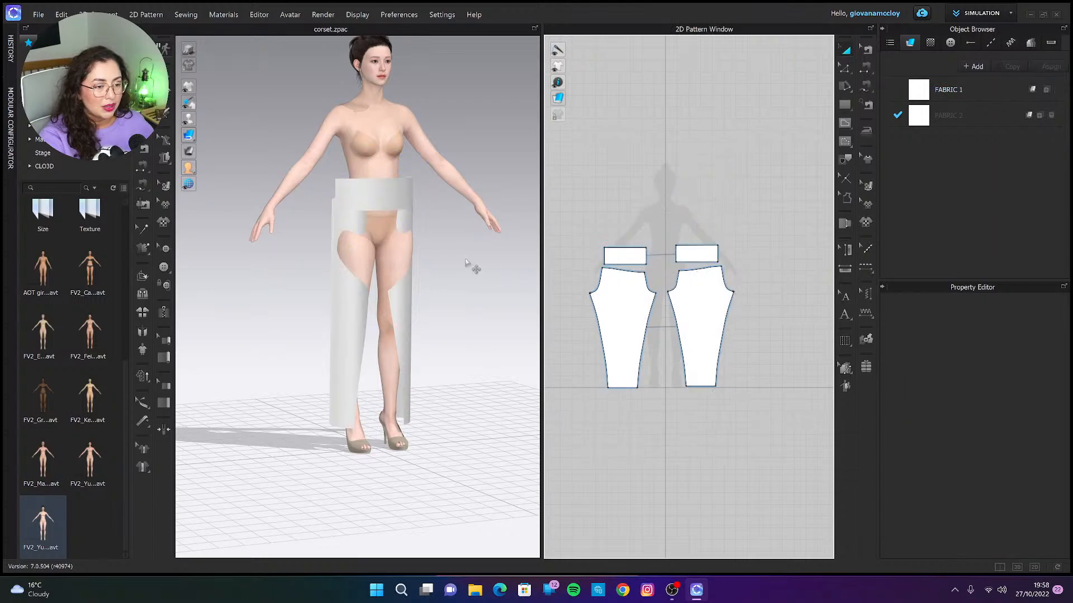
# Move the waistband piece on the avatar's right side outward and slightly up in the 3D view, clear of the leg piece.
pyautogui.scroll(3, 469, 263)
pyautogui.moveTo(475, 263); pyautogui.dragTo(419, 224, button='right')
pyautogui.scroll(4, 414, 199)
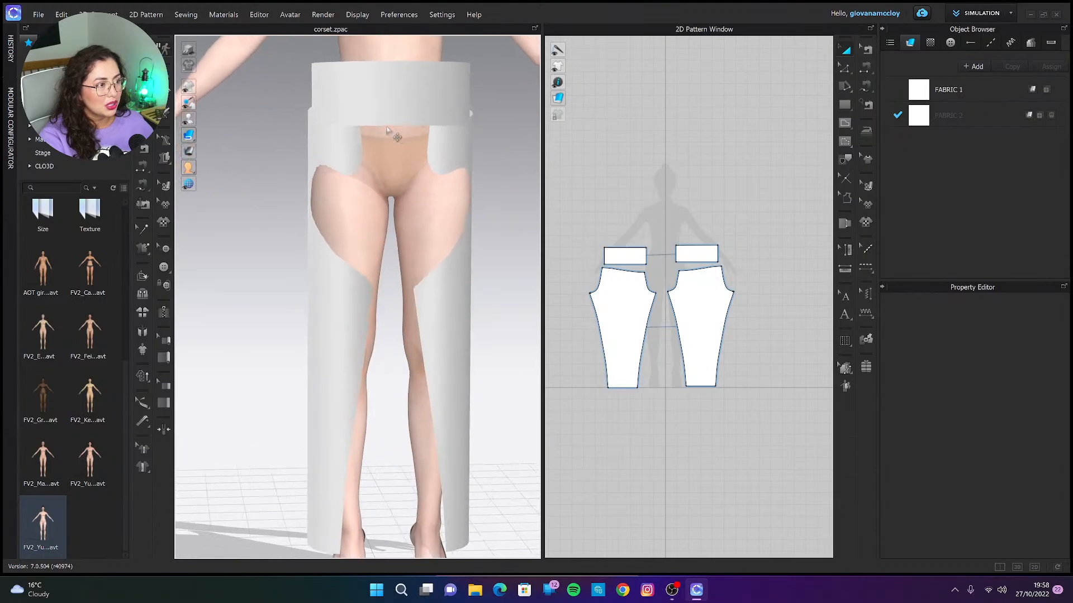
pyautogui.click(360, 102)
pyautogui.click(678, 172)
pyautogui.moveTo(356, 100); pyautogui.dragTo(302, 80)
pyautogui.click(693, 151)
# Sew the top edge of the original leg piece to the bottom edge of its waistband piece with M:N Free Sewing.
pyautogui.click(868, 87)
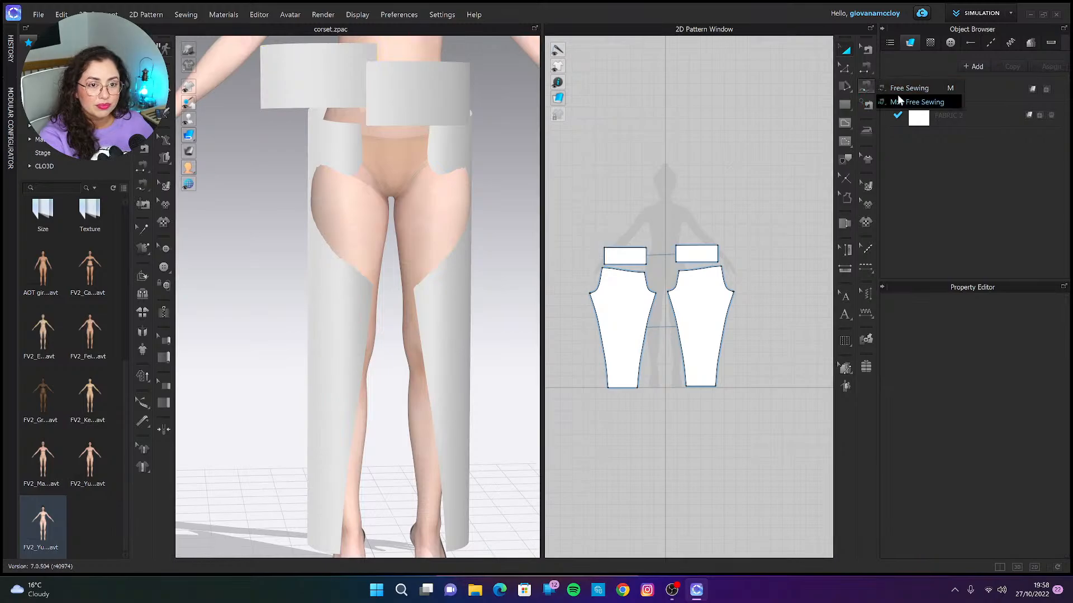
pyautogui.click(916, 101)
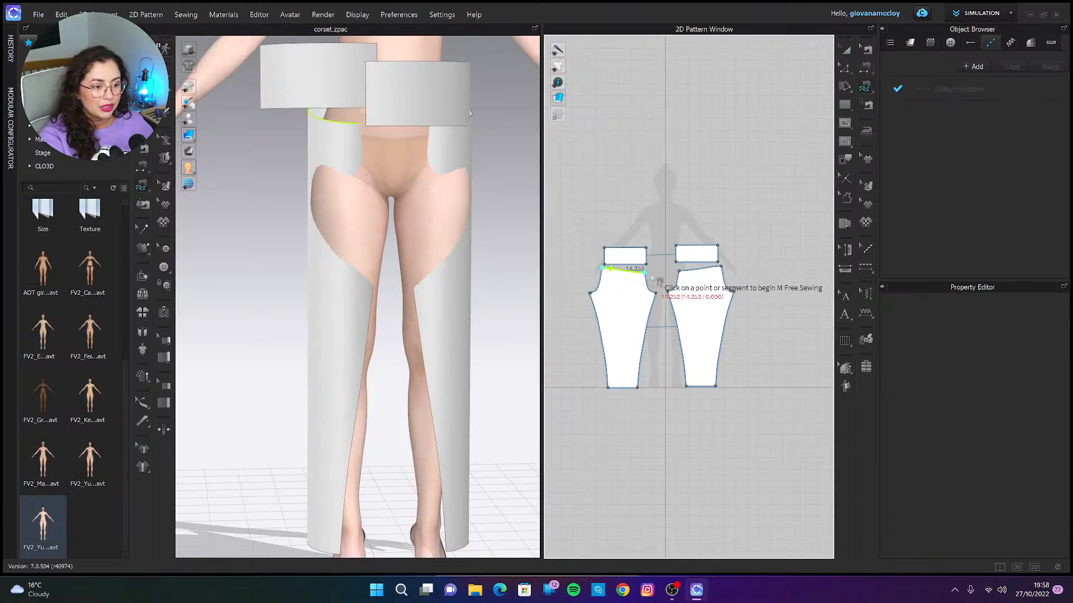
pyautogui.click(631, 270)
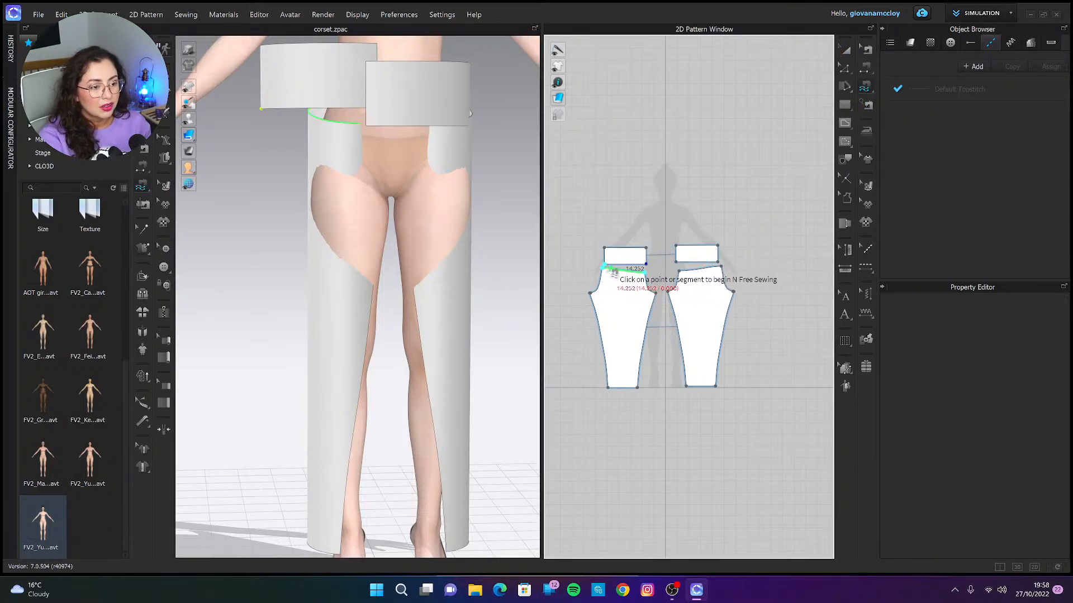
pyautogui.click(605, 265)
pyautogui.click(645, 265)
pyautogui.press('Return')
pyautogui.click(679, 272)
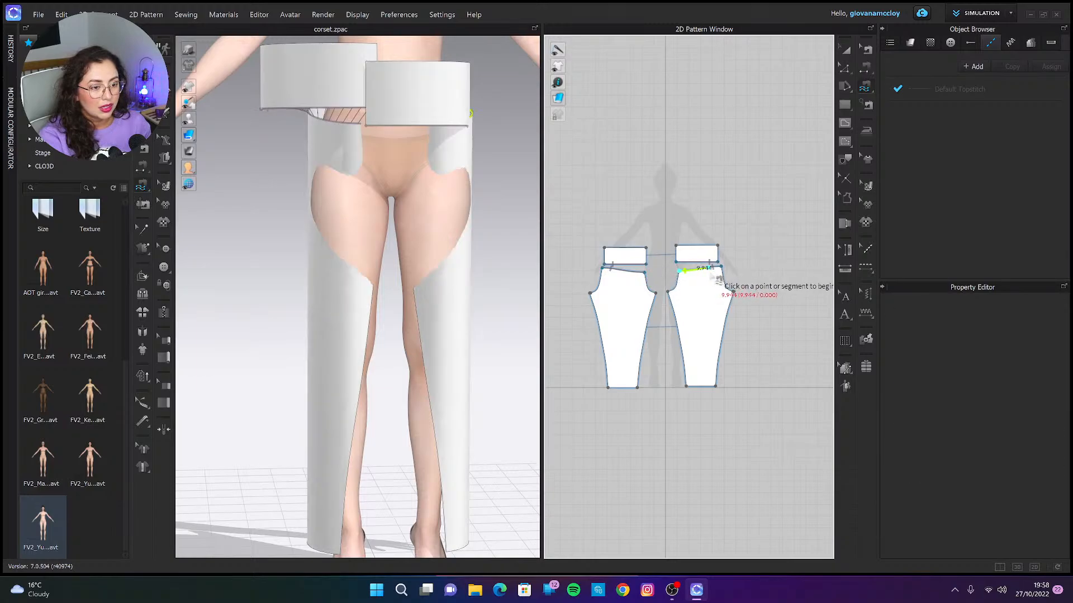
pyautogui.click(845, 49)
# Sew the two facing long edges of the leg pieces together from crotch point to hem with Free Sewing.
pyautogui.scroll(3, 668, 312)
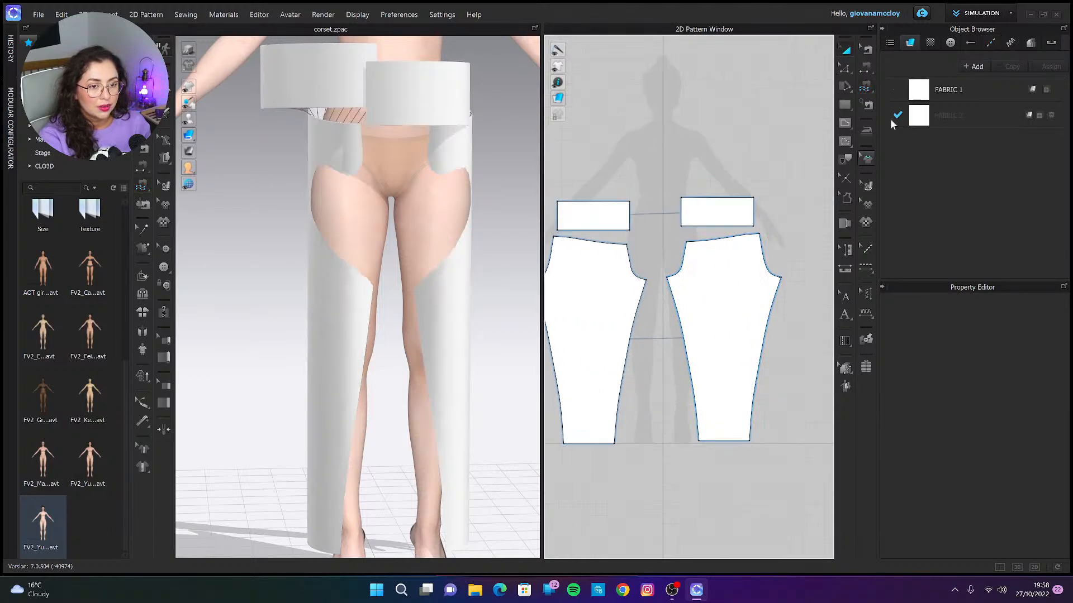
pyautogui.click(870, 88)
pyautogui.click(887, 89)
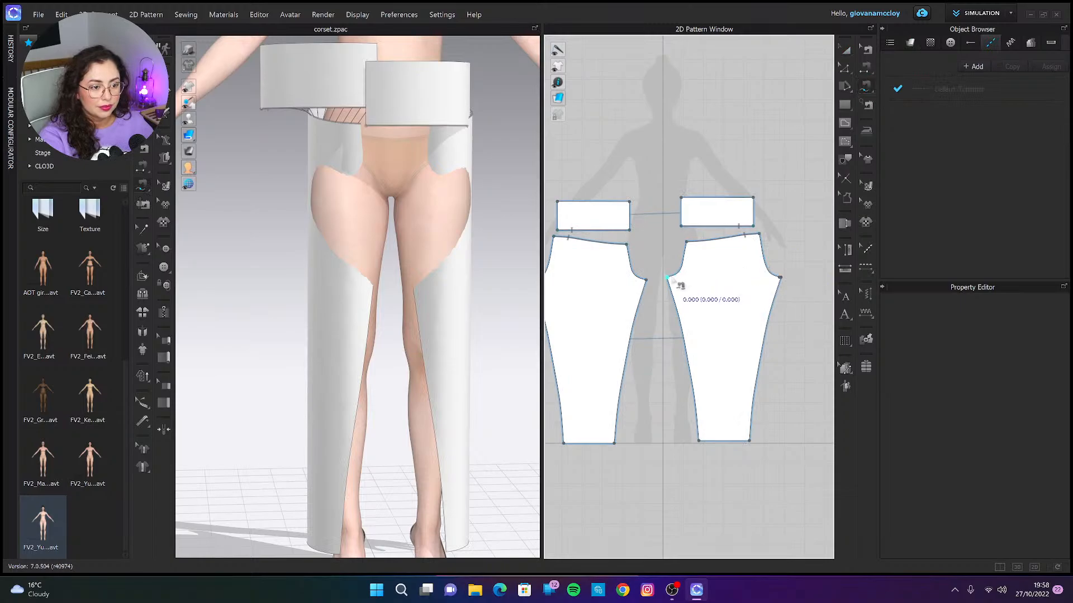
pyautogui.click(668, 278)
pyautogui.click(698, 442)
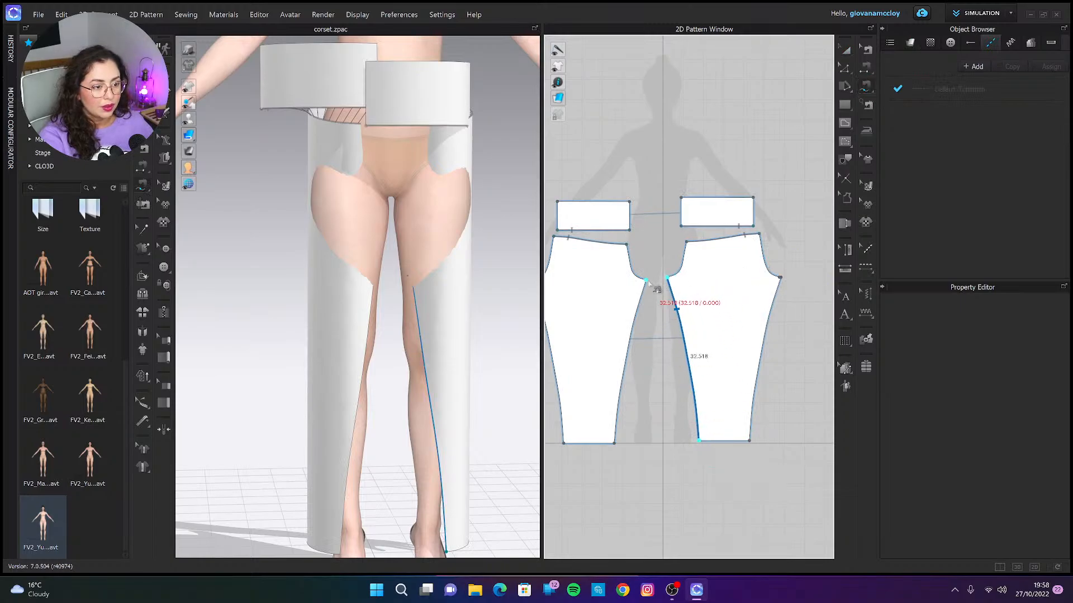
pyautogui.click(646, 279)
pyautogui.click(614, 443)
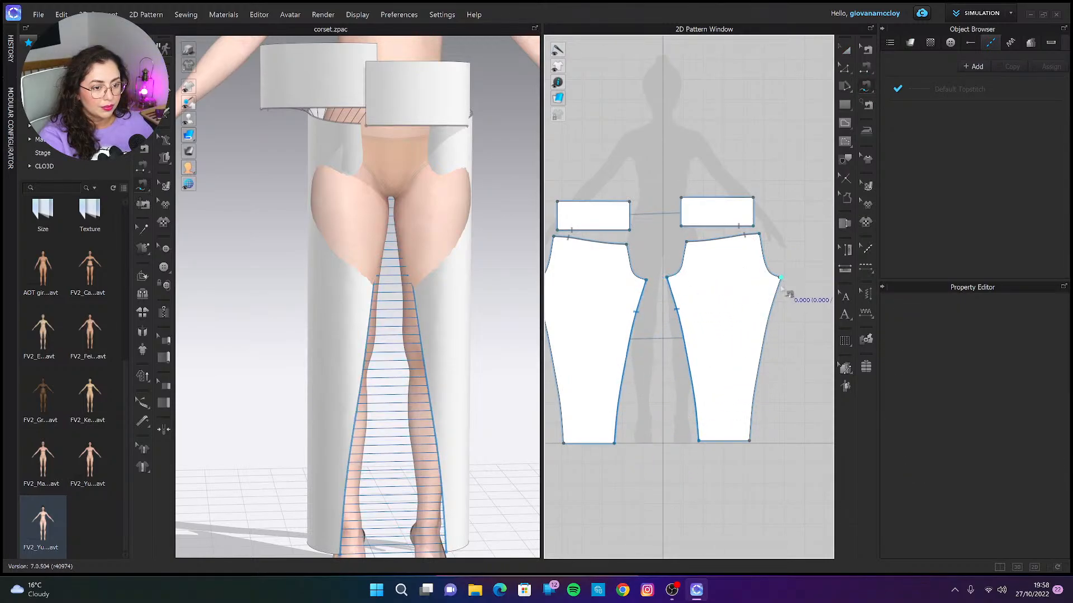
# Sew the two outward-facing long edges of the leg pieces together from crotch point to hem.
pyautogui.click(780, 277)
pyautogui.click(749, 441)
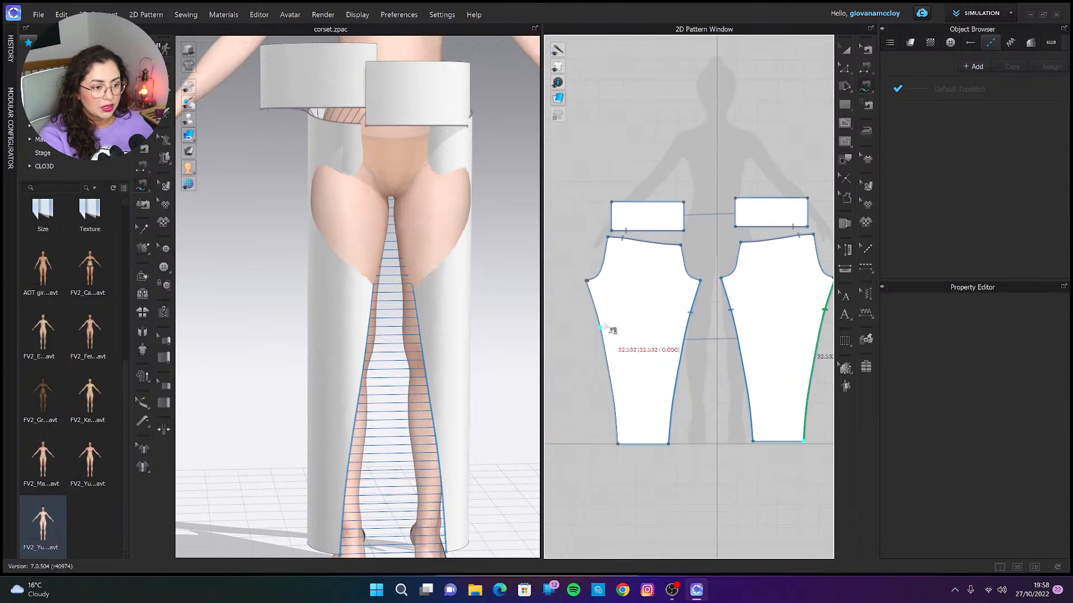
pyautogui.click(586, 281)
pyautogui.click(617, 444)
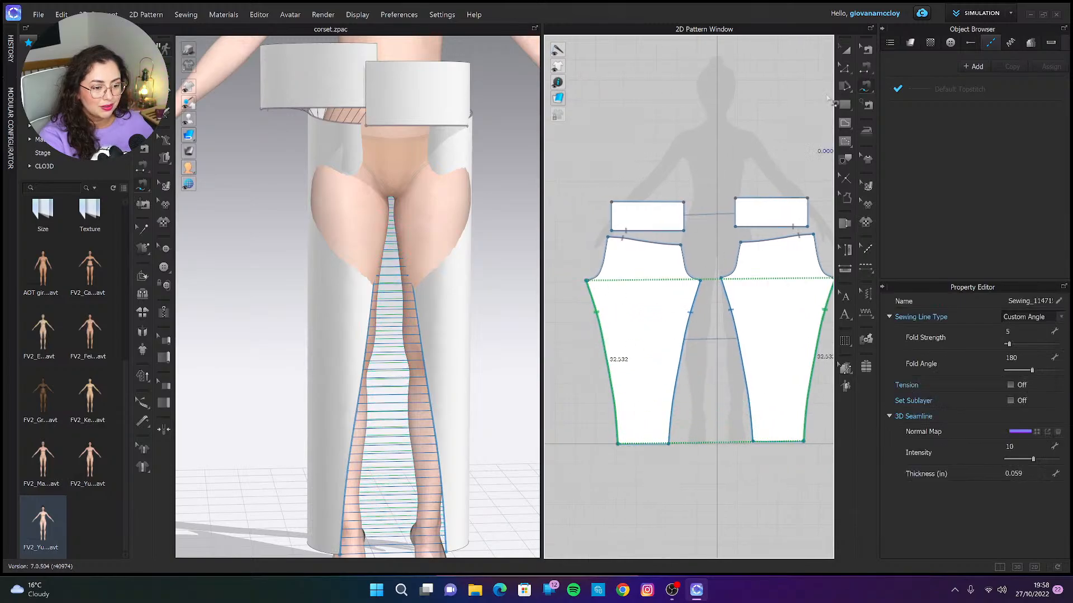
pyautogui.click(846, 49)
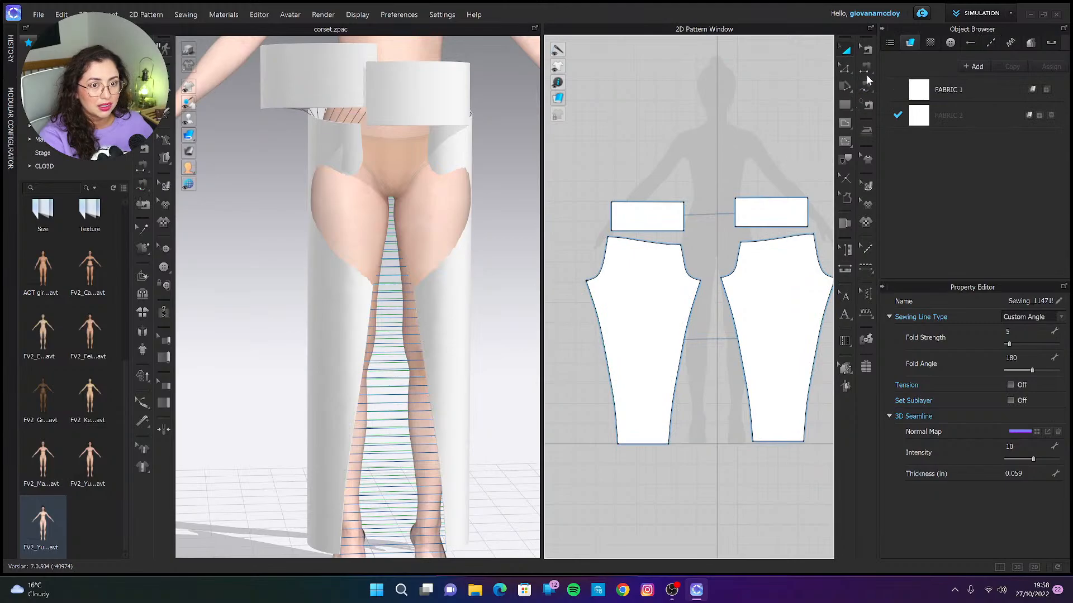
# Sew the facing crotch curves of the two leg pieces together, and likewise their outer crotch curves.
pyautogui.click(867, 81)
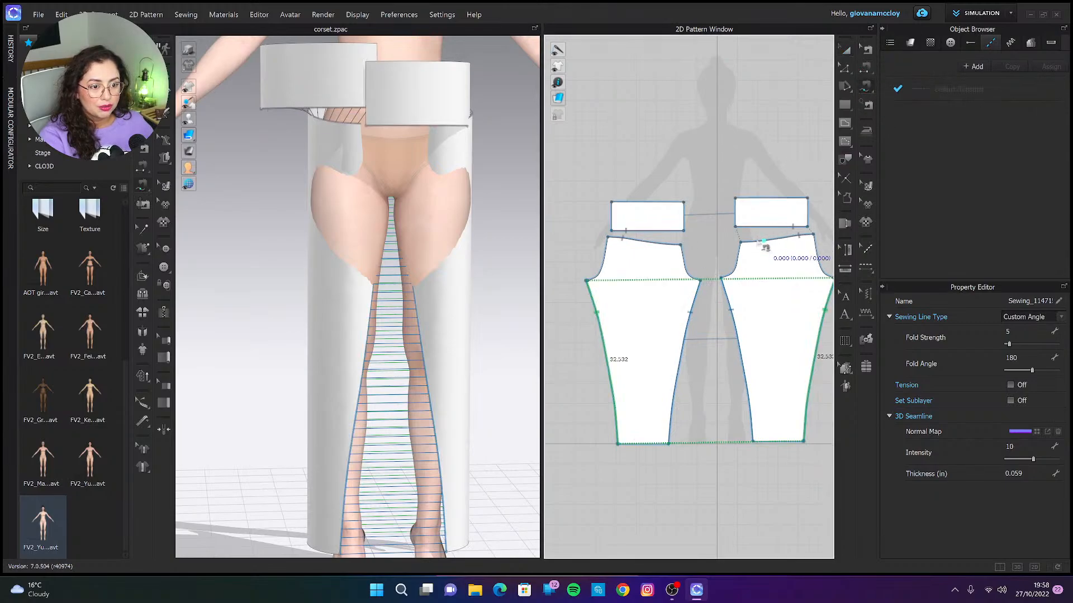
pyautogui.click(731, 262)
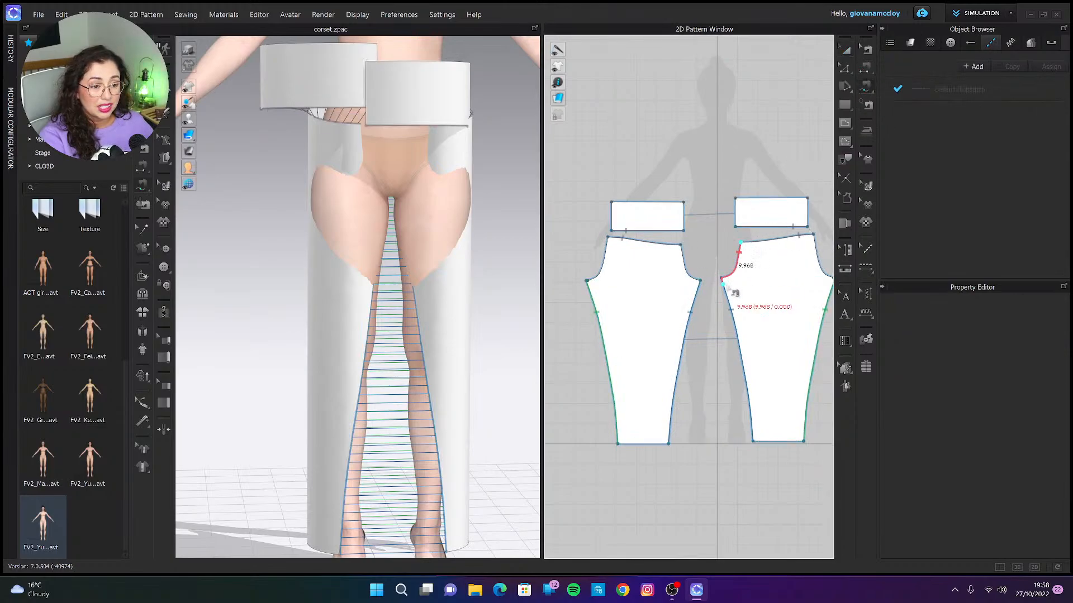
pyautogui.click(691, 261)
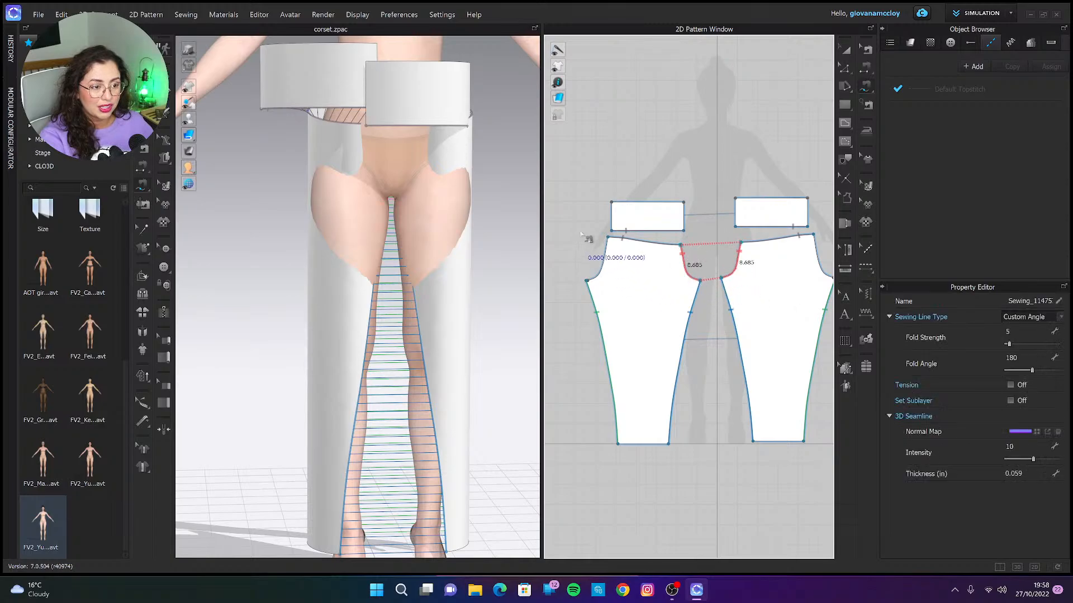
pyautogui.click(614, 249)
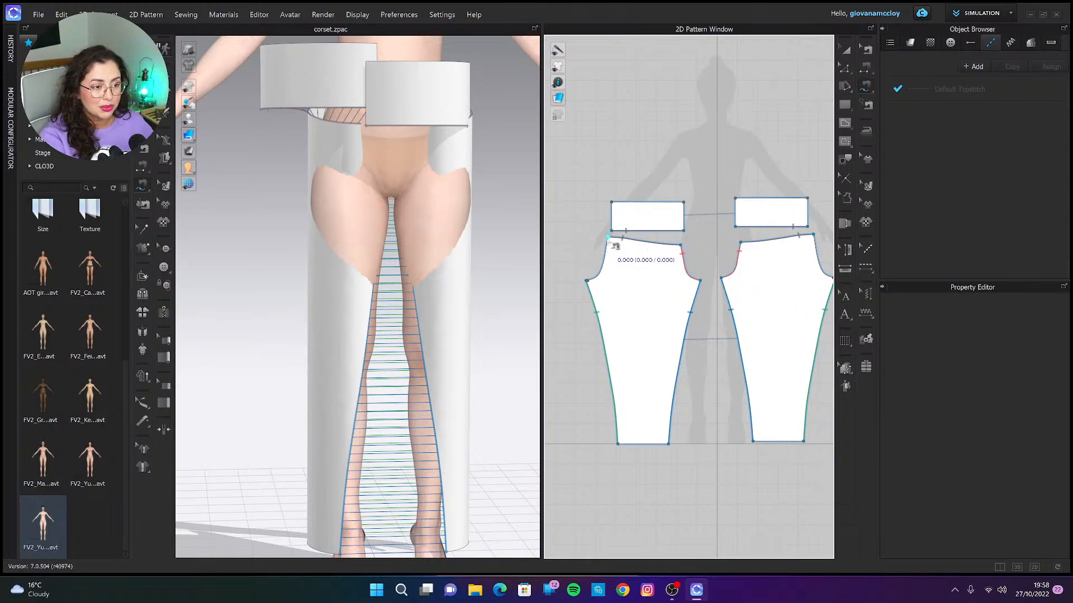
pyautogui.moveTo(747, 259); pyautogui.dragTo(671, 272, button='middle')
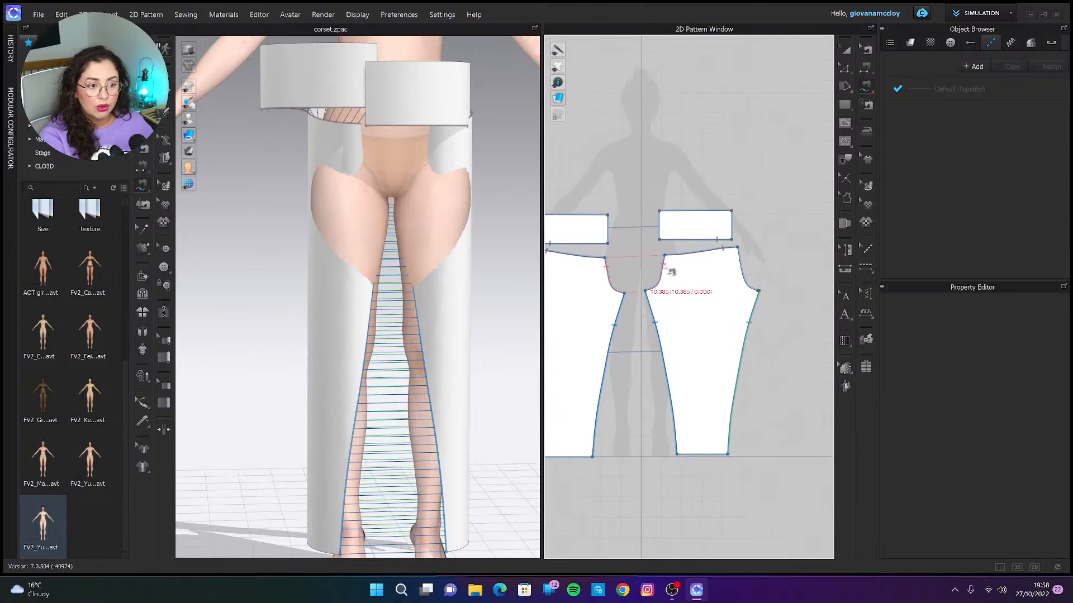
pyautogui.click(757, 289)
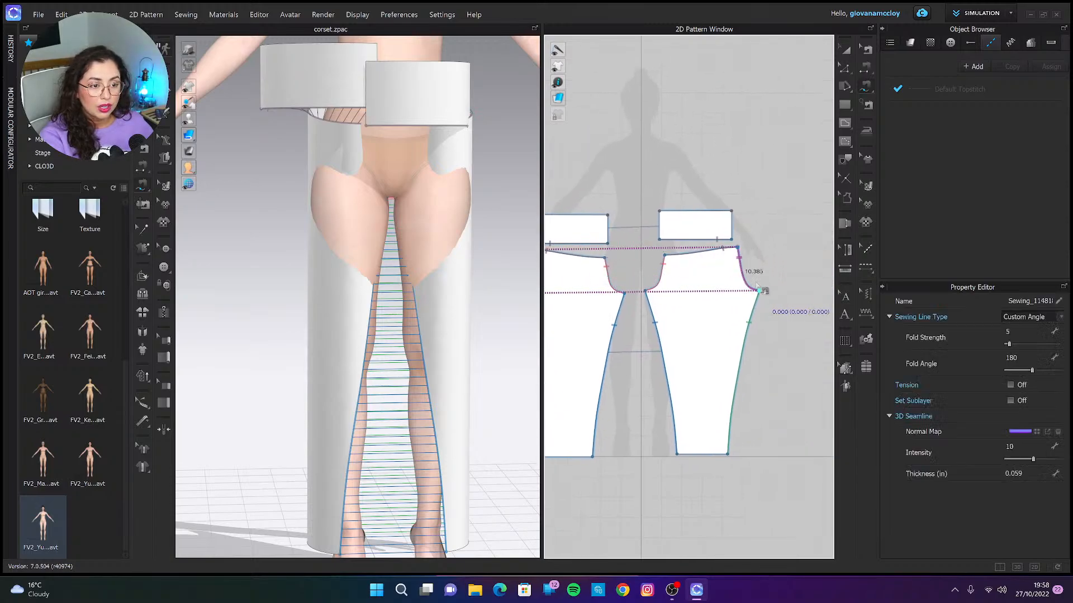
# Sew the facing short ends of the two waistband pieces together, and likewise their outer short ends.
pyautogui.click(661, 213)
pyautogui.click(660, 239)
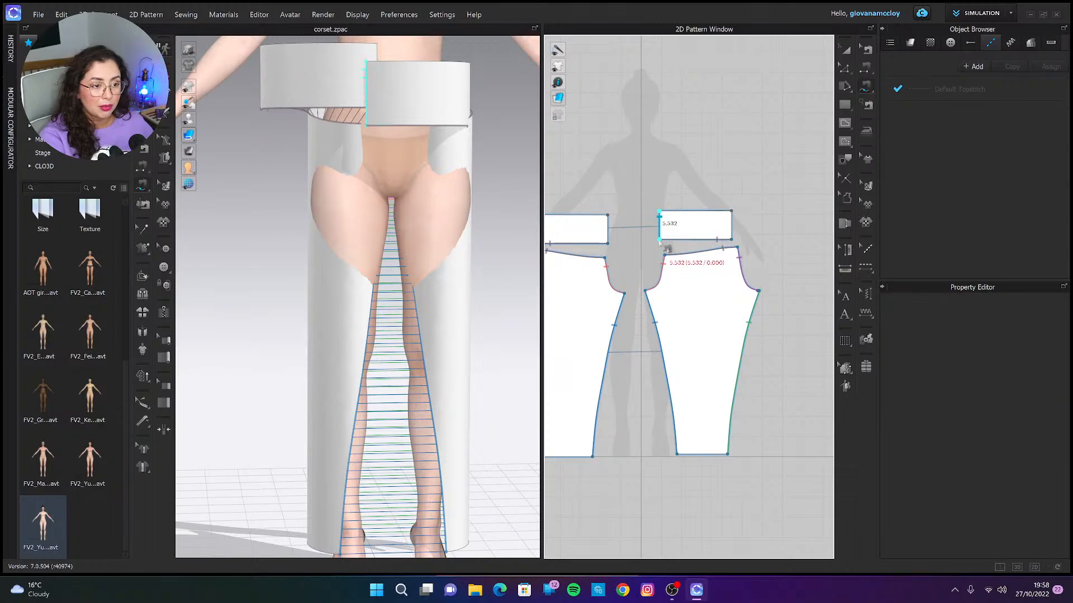
pyautogui.click(607, 215)
pyautogui.click(608, 241)
pyautogui.click(731, 212)
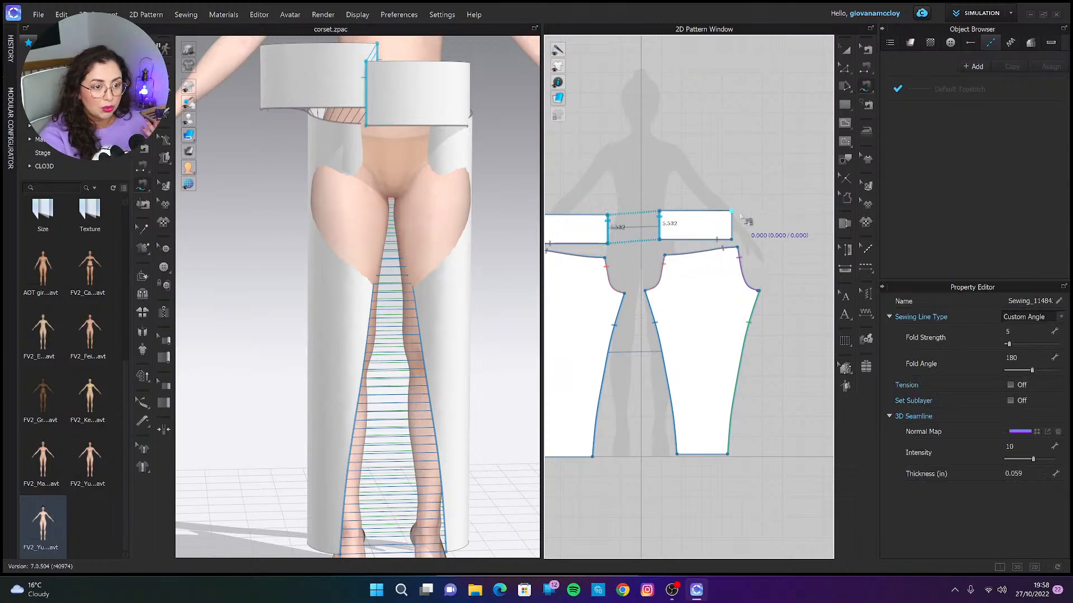
pyautogui.click(732, 239)
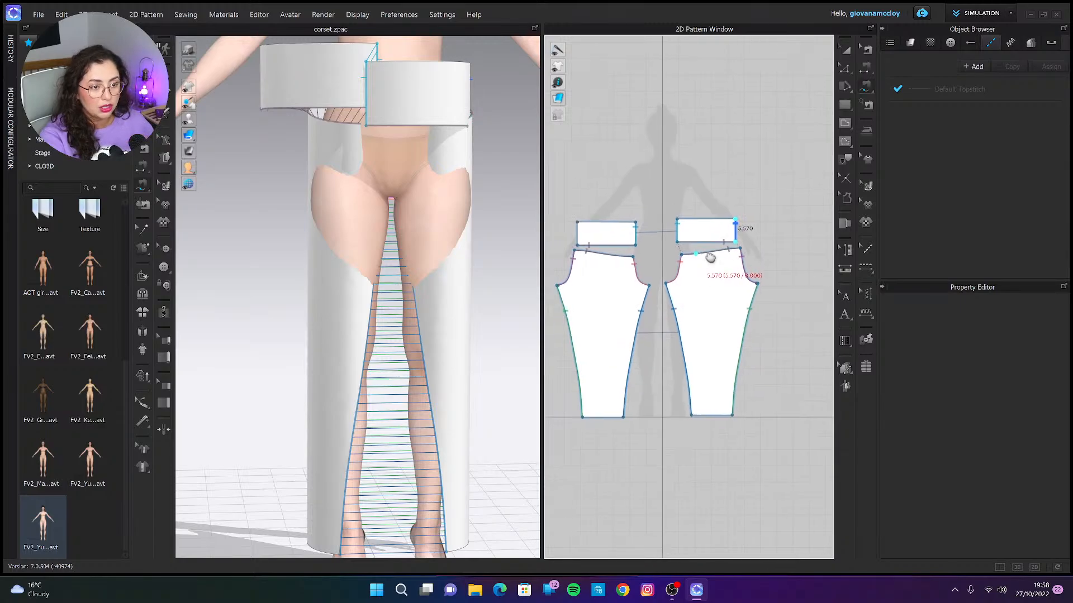
pyautogui.scroll(-2, 738, 235)
pyautogui.click(608, 234)
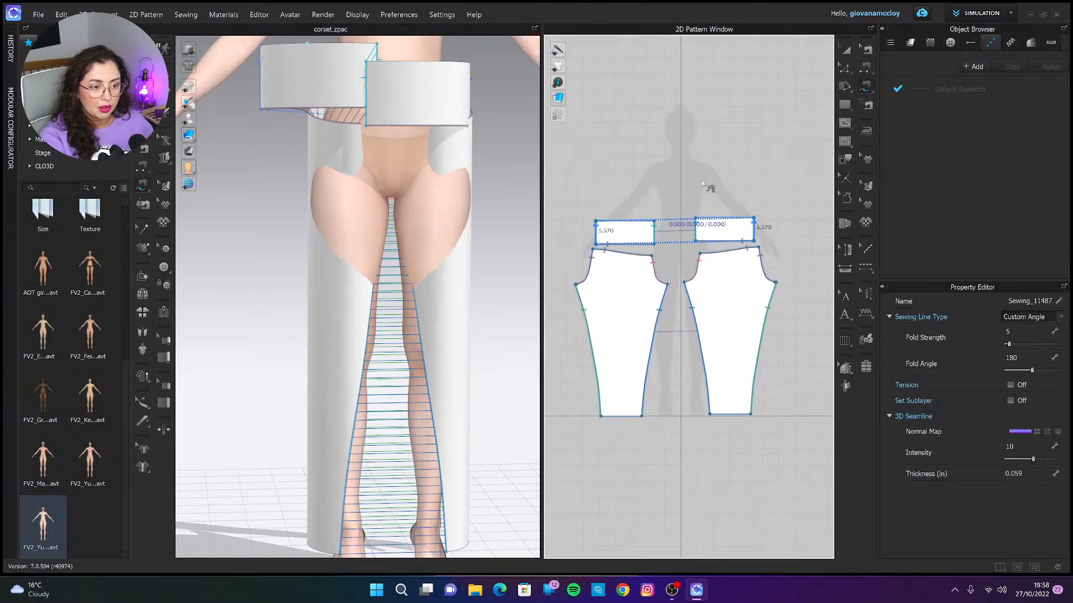
# Simulate the sewn garment on the avatar and inspect its fit from the front and back.
pyautogui.press('a')
pyautogui.scroll(-5, 495, 196)
pyautogui.press('space')
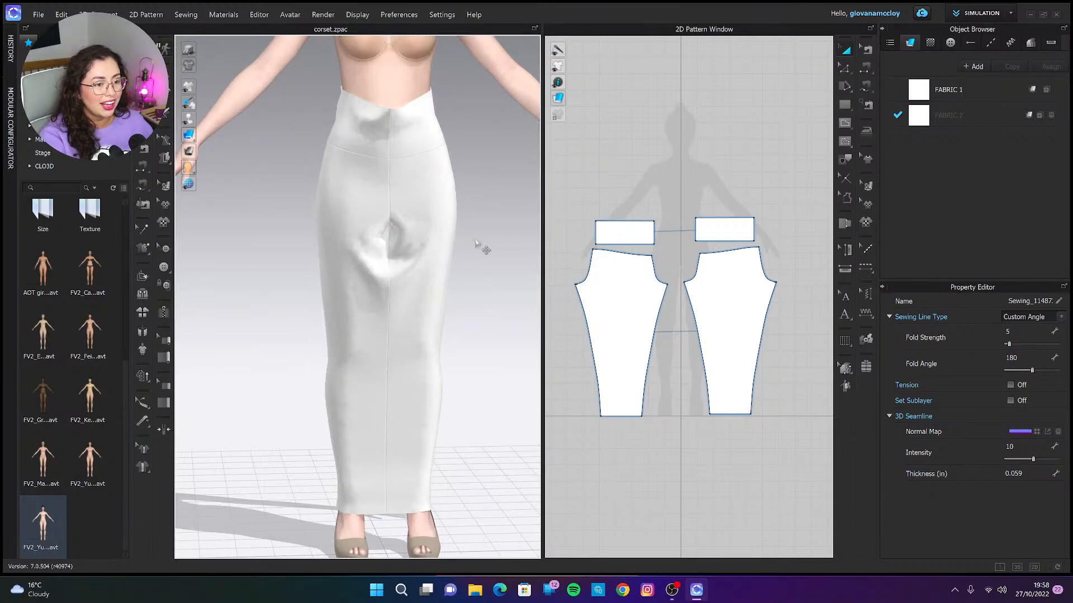
pyautogui.scroll(3, 478, 242)
pyautogui.moveTo(464, 257); pyautogui.dragTo(497, 265, button='right')
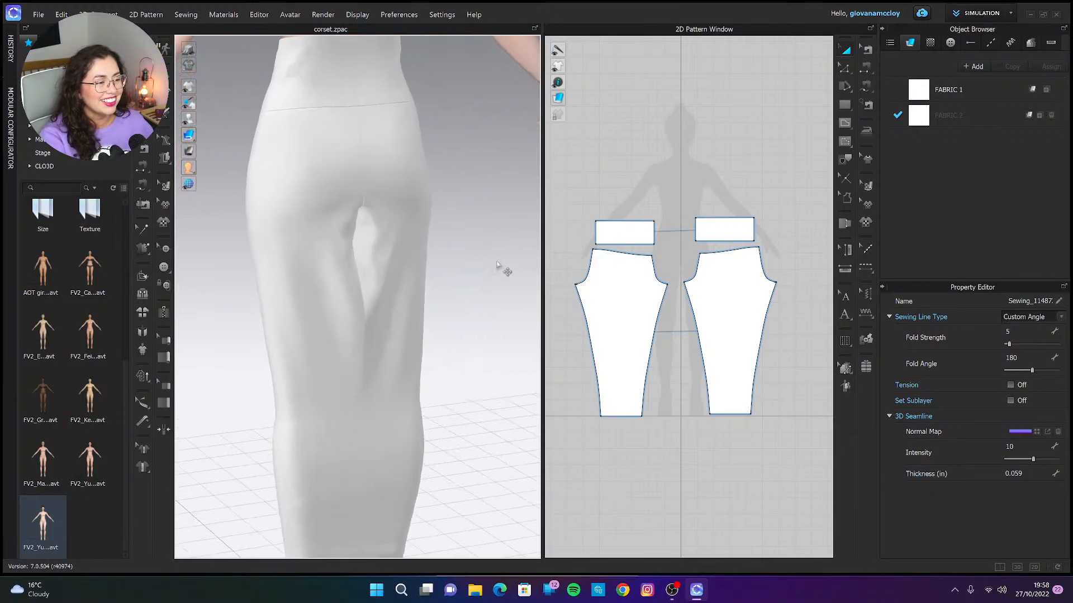
# Remove the two leg-to-leg seams along the inner and outer long edges, from crotch point to hem.
pyautogui.click(865, 50)
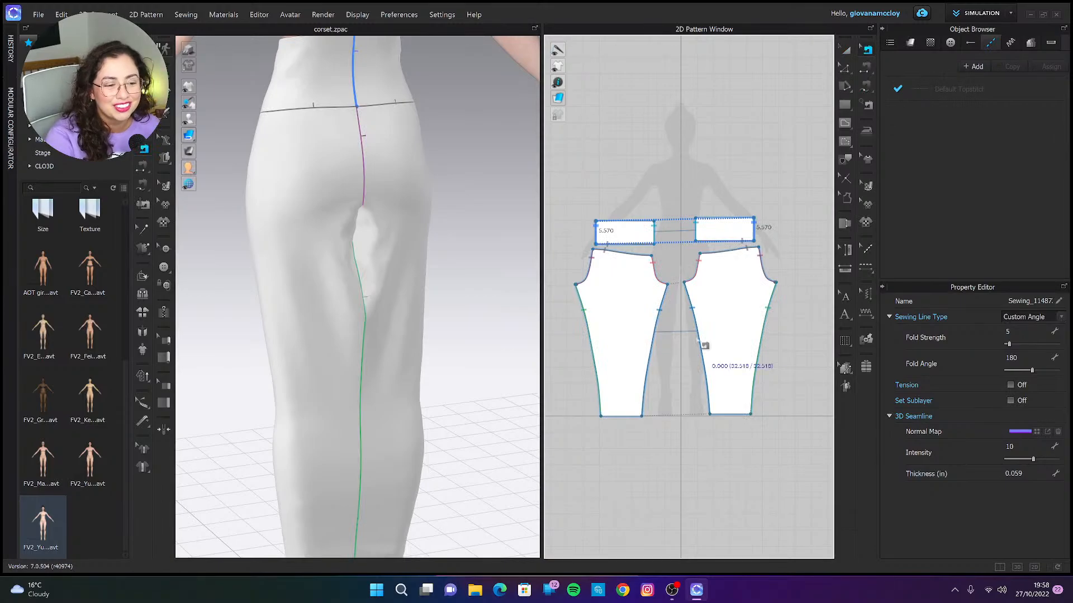
pyautogui.press('Delete')
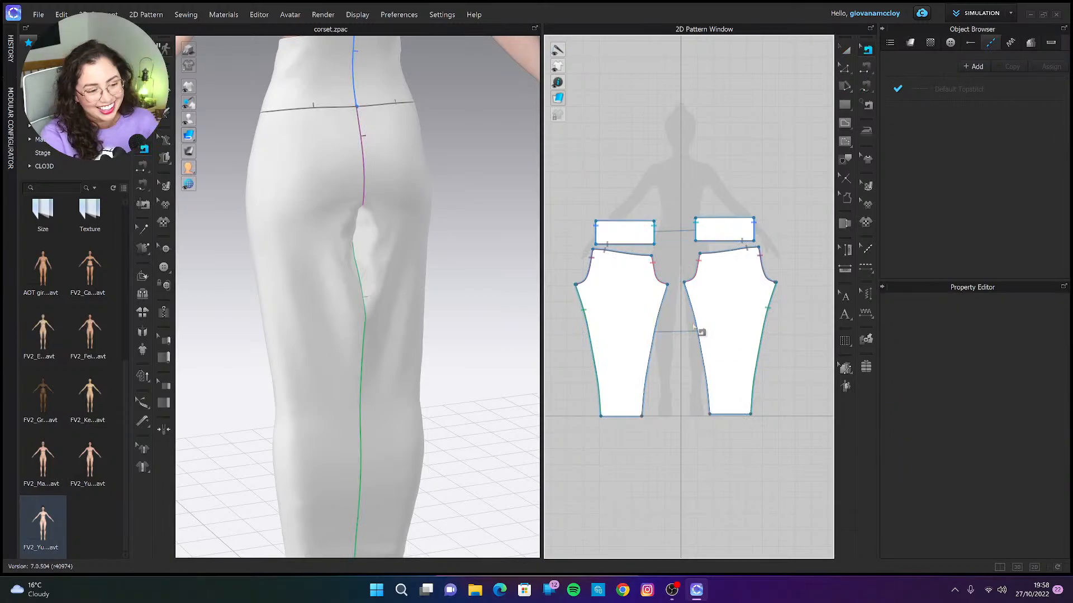
pyautogui.click(591, 326)
pyautogui.press('Delete')
# Sew the two long edges of the same leg piece to each other from crotch point to hem, forming separate trouser legs.
pyautogui.click(868, 87)
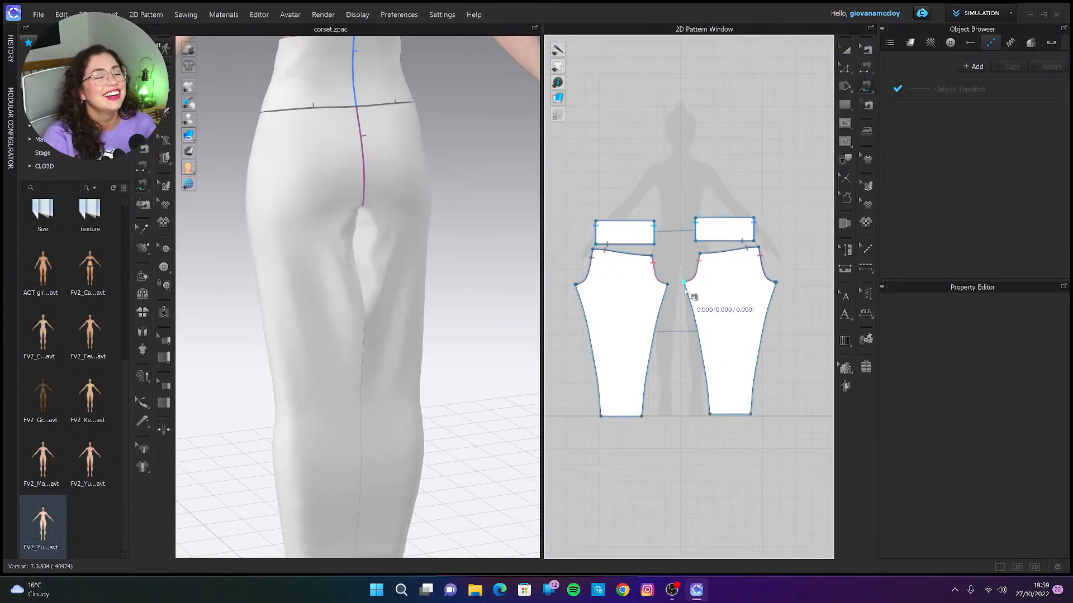
pyautogui.click(668, 285)
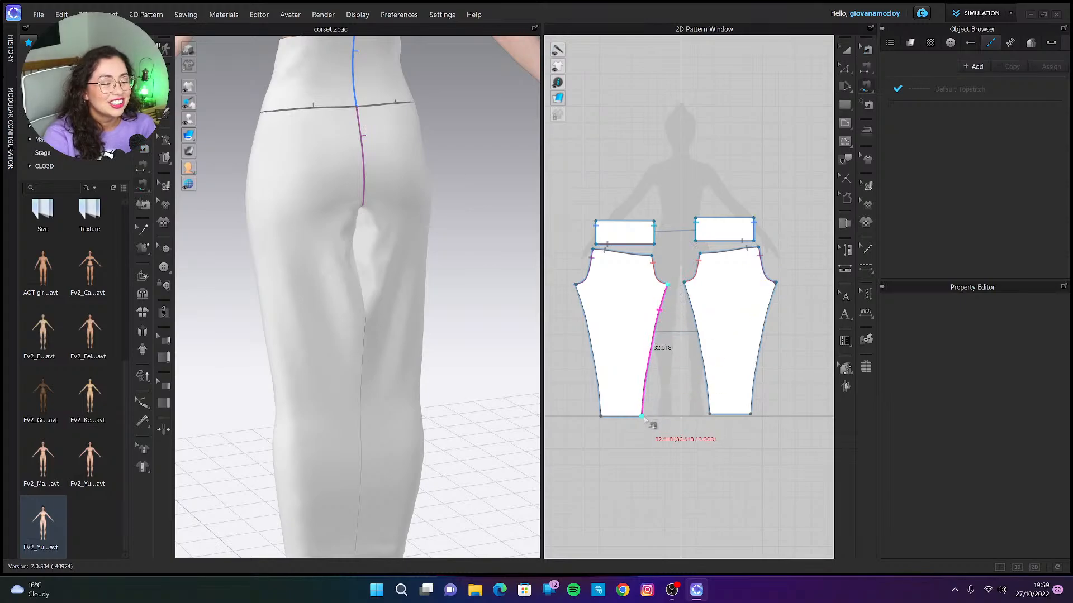
pyautogui.click(641, 416)
pyautogui.click(576, 286)
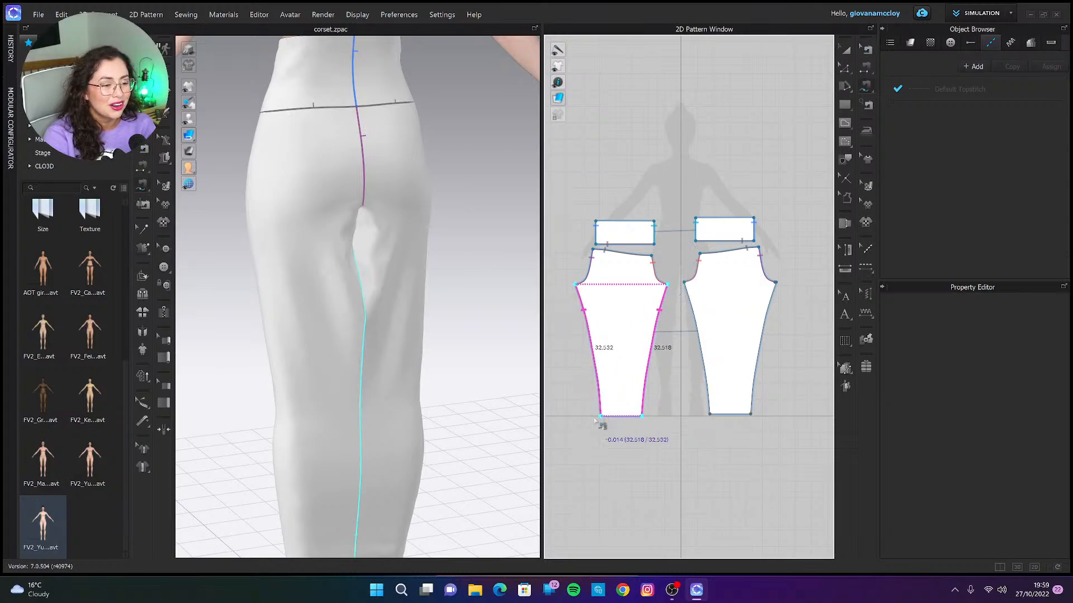
pyautogui.click(601, 416)
# Simulate the re-sewn trousers and inspect the leg and waistband fit from the front.
pyautogui.press('space')
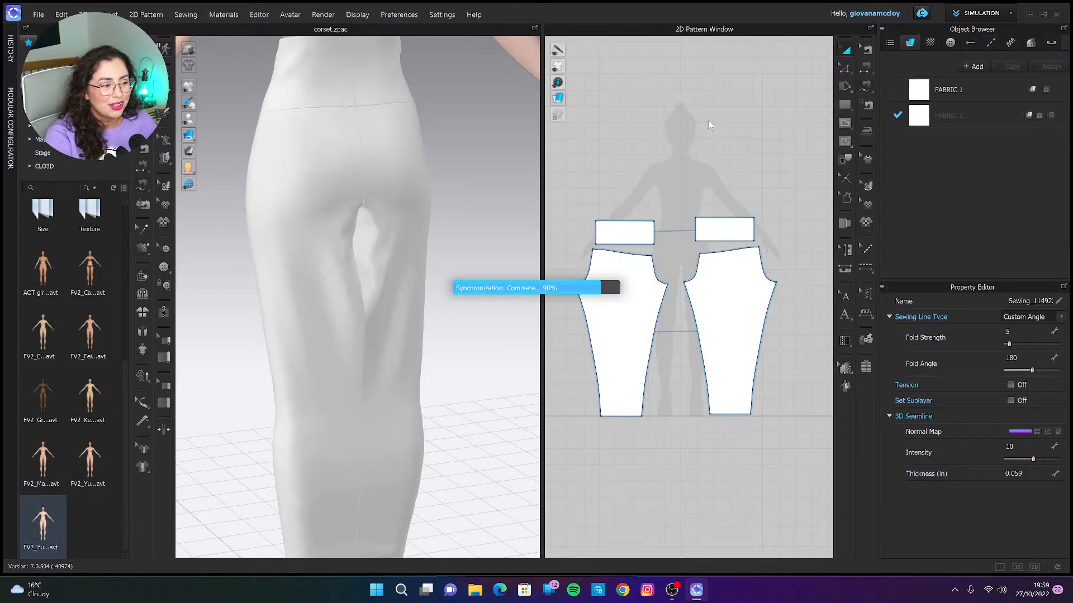
pyautogui.press('2')
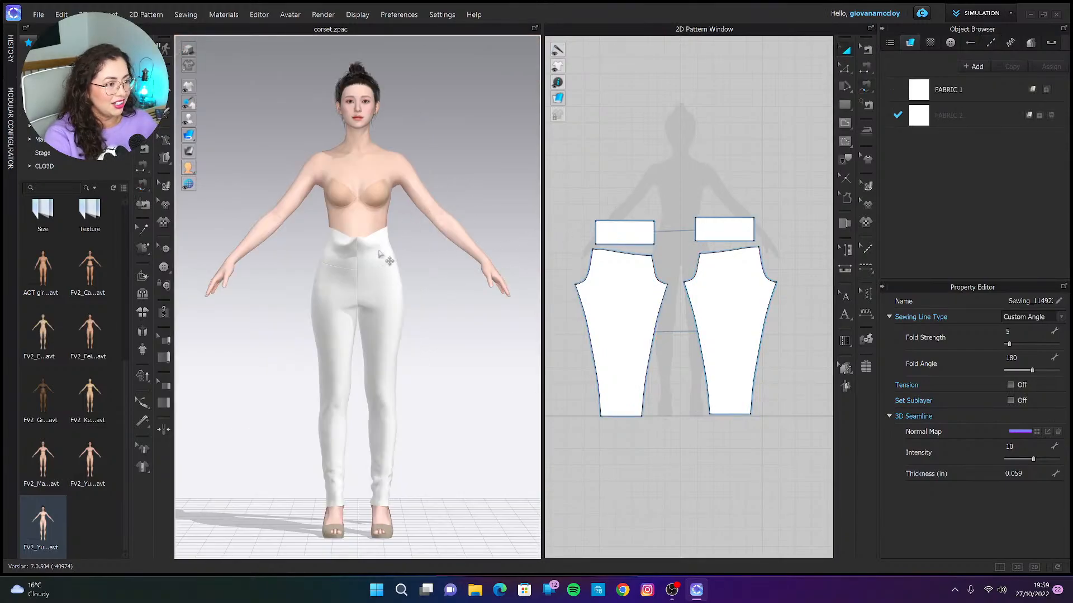
pyautogui.scroll(2, 384, 257)
pyautogui.moveTo(384, 411); pyautogui.dragTo(382, 321, button='middle')
pyautogui.click(366, 224)
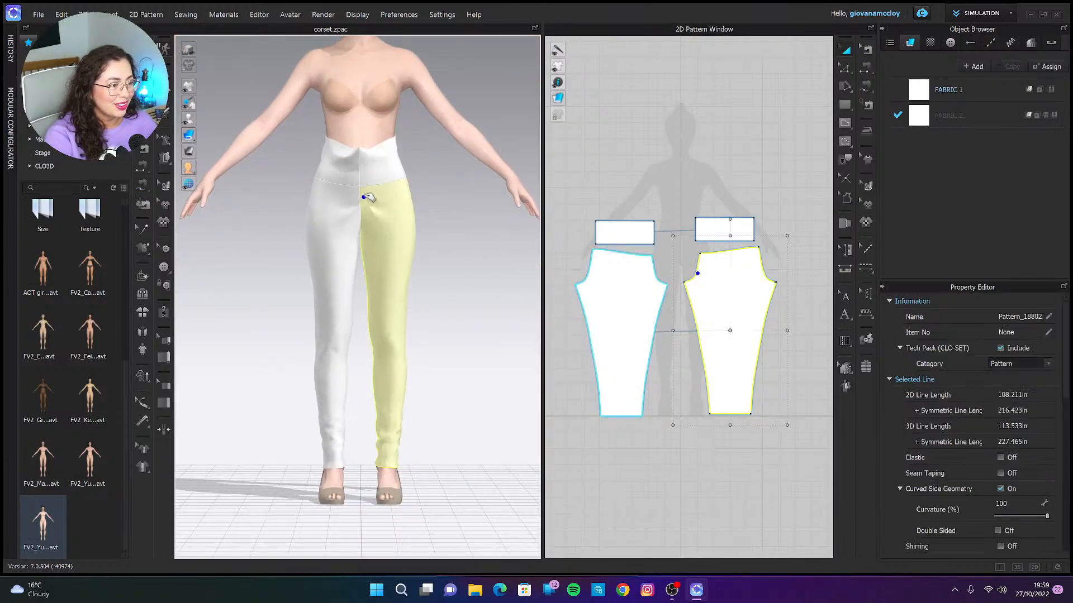
pyautogui.click(335, 194)
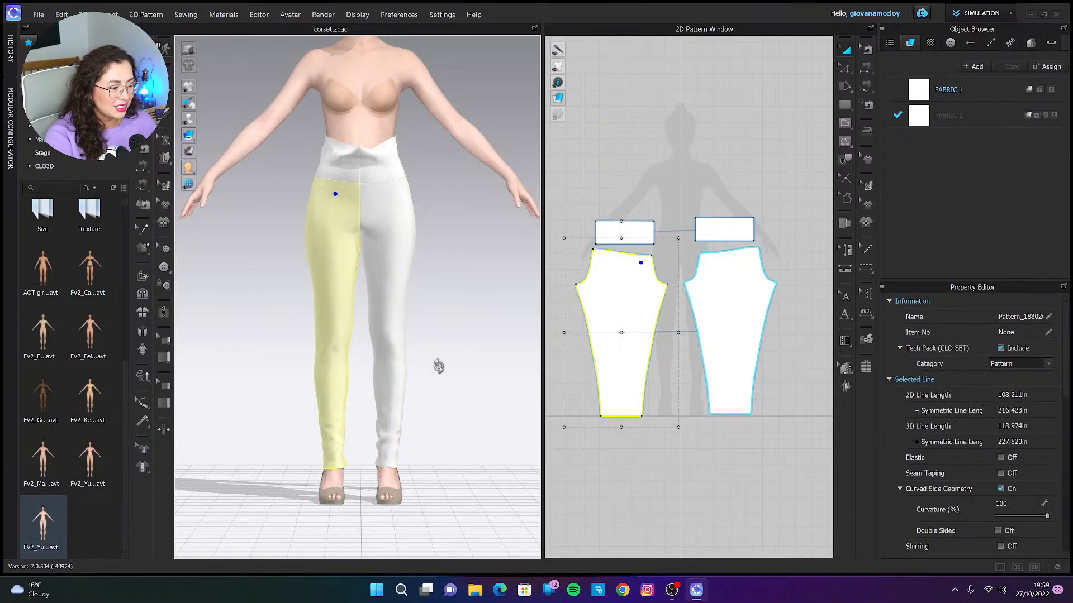
pyautogui.moveTo(439, 367)
pyautogui.mouseDown(button='right')
pyautogui.moveTo(347, 383)
pyautogui.moveTo(343, 364)
pyautogui.moveTo(454, 362)
pyautogui.mouseUp(button='right')
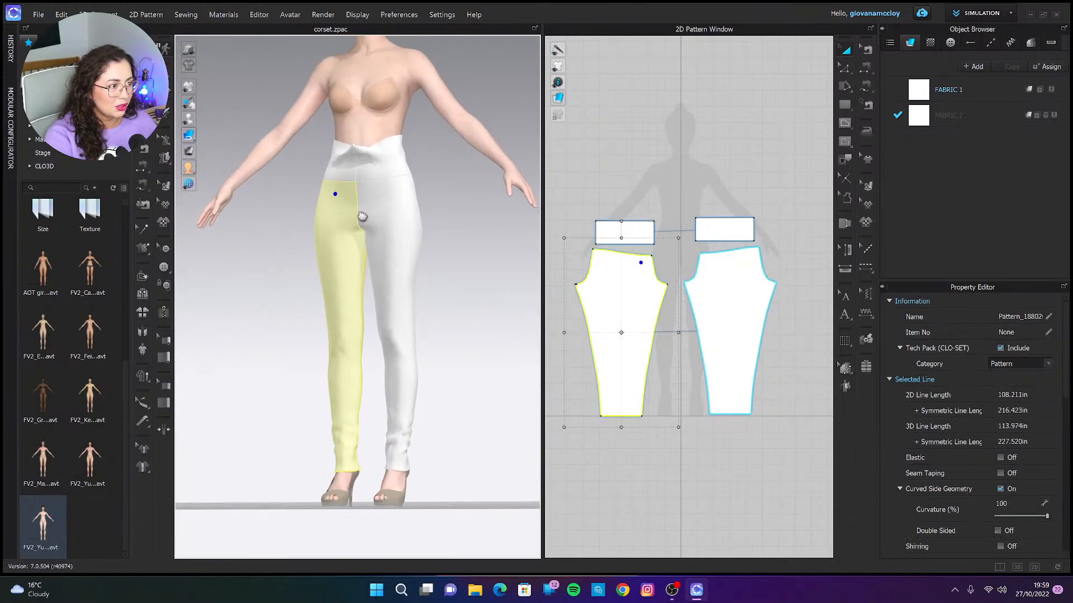
pyautogui.moveTo(363, 216); pyautogui.dragTo(371, 269, button='middle')
pyautogui.scroll(3, 387, 275)
pyautogui.scroll(3, 428, 279)
pyautogui.moveTo(425, 272); pyautogui.dragTo(435, 274, button='right')
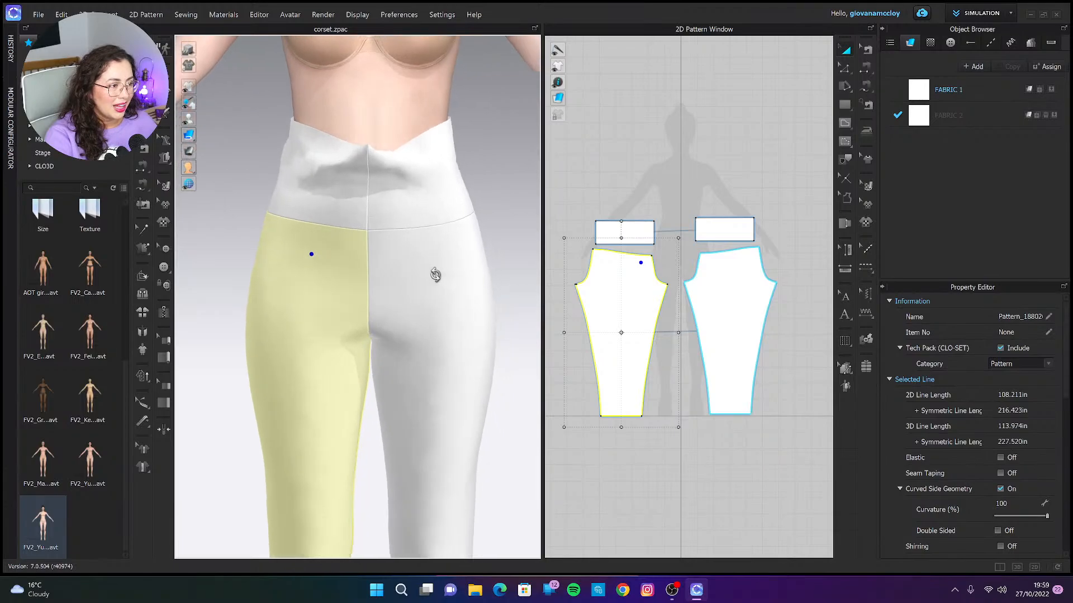
# Pull the collapsed waistband upward and outward on the avatar to straighten it.
pyautogui.click(629, 148)
pyautogui.scroll(3, 682, 258)
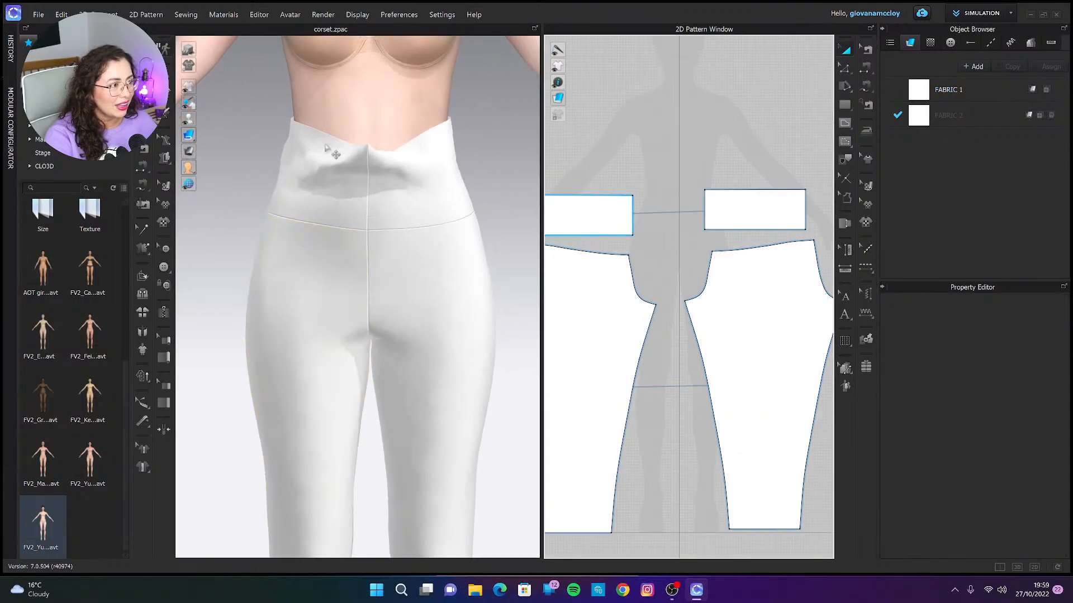
pyautogui.moveTo(325, 147); pyautogui.dragTo(468, 107)
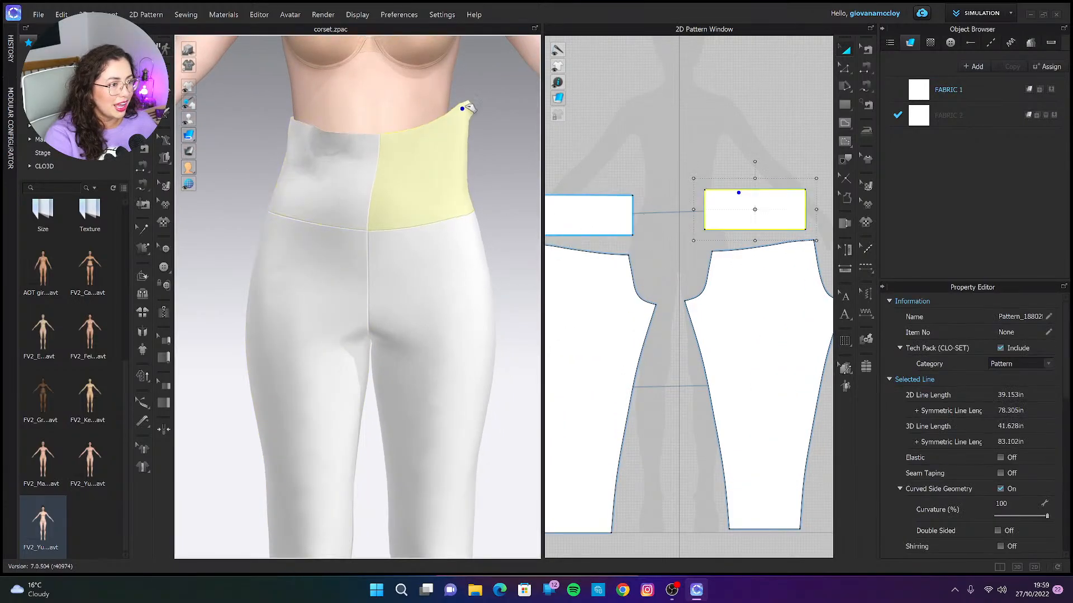
pyautogui.click(650, 175)
# Lower the waistband's top edge to make the piece about 3.6 in high, and simulate the result.
pyautogui.scroll(2, 744, 193)
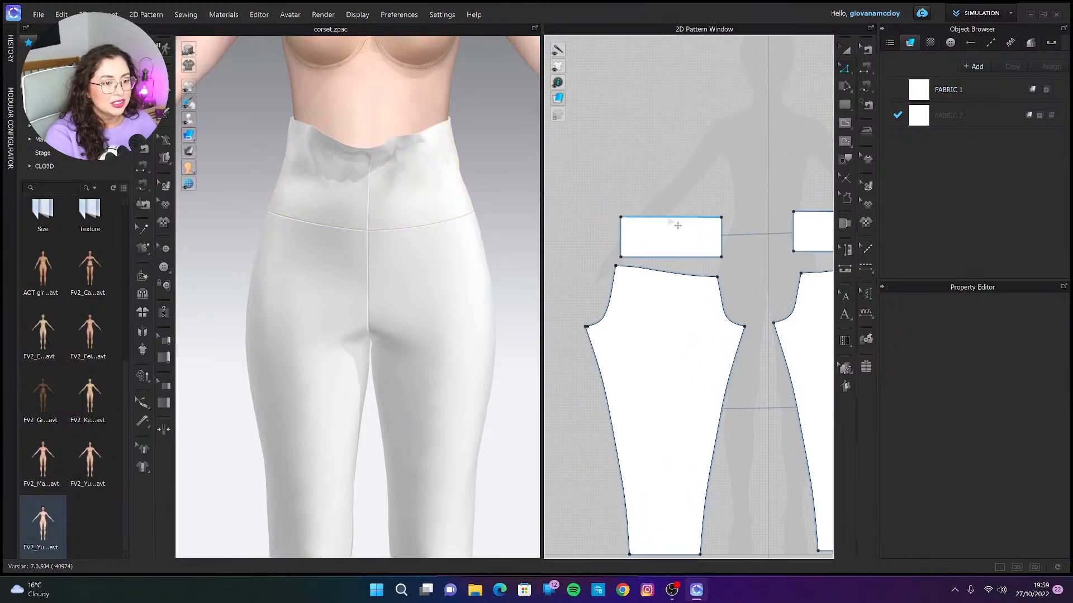
pyautogui.moveTo(668, 219)
pyautogui.mouseDown()
pyautogui.moveTo(668, 239)
pyautogui.moveTo(675, 231)
pyautogui.mouseUp()
pyautogui.click(690, 146)
pyautogui.press('space')
pyautogui.click(673, 176)
pyautogui.press('space')
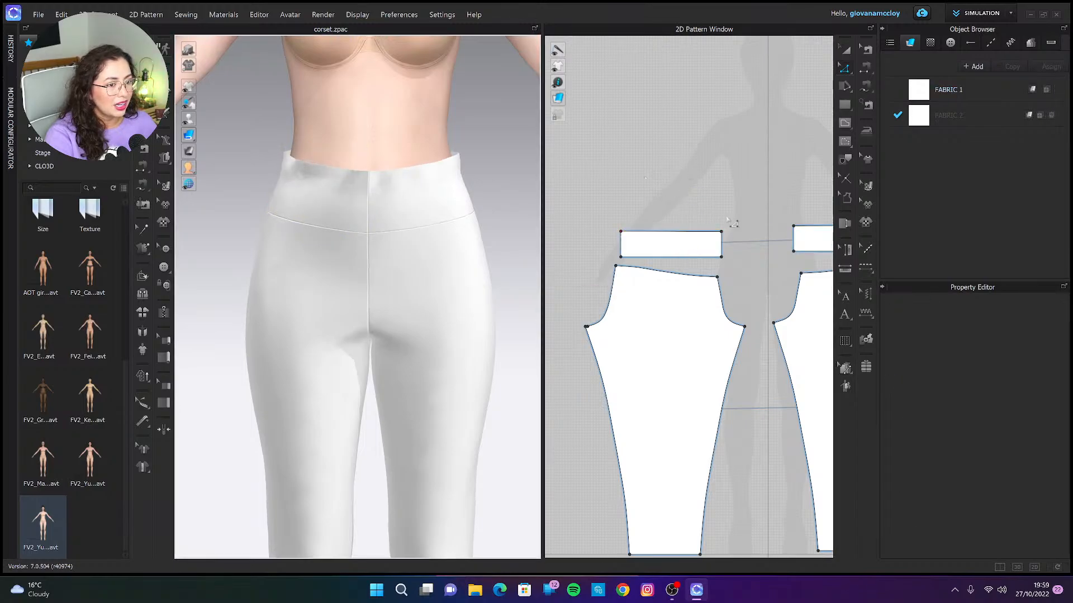
# Move the waistband piece's upper centre-front corner inward by 0.25 in.
pyautogui.scroll(2, 726, 237)
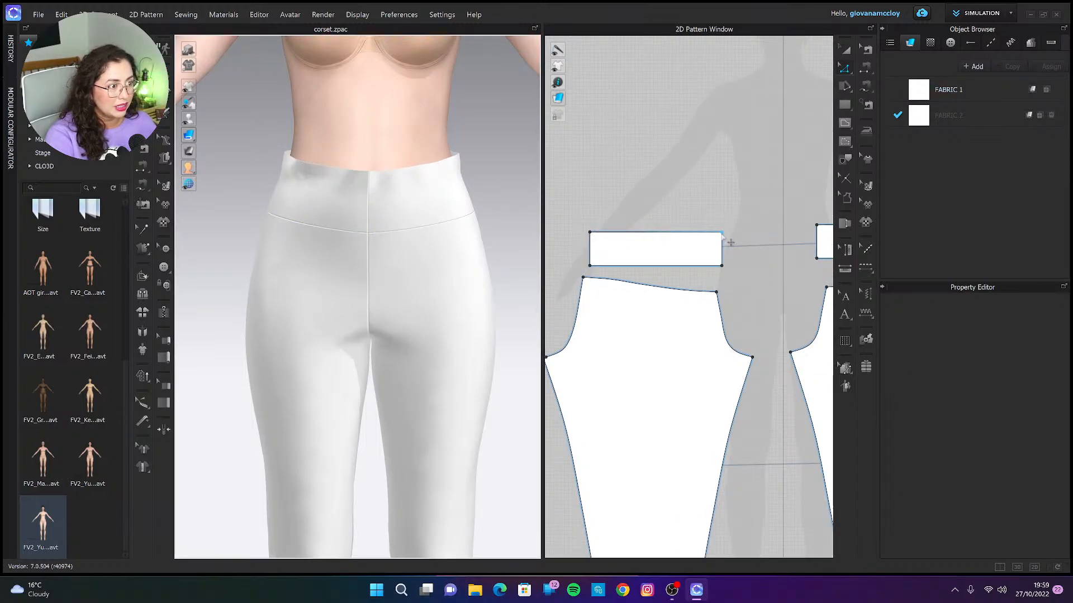
pyautogui.click(722, 233)
pyautogui.rightClick(721, 233)
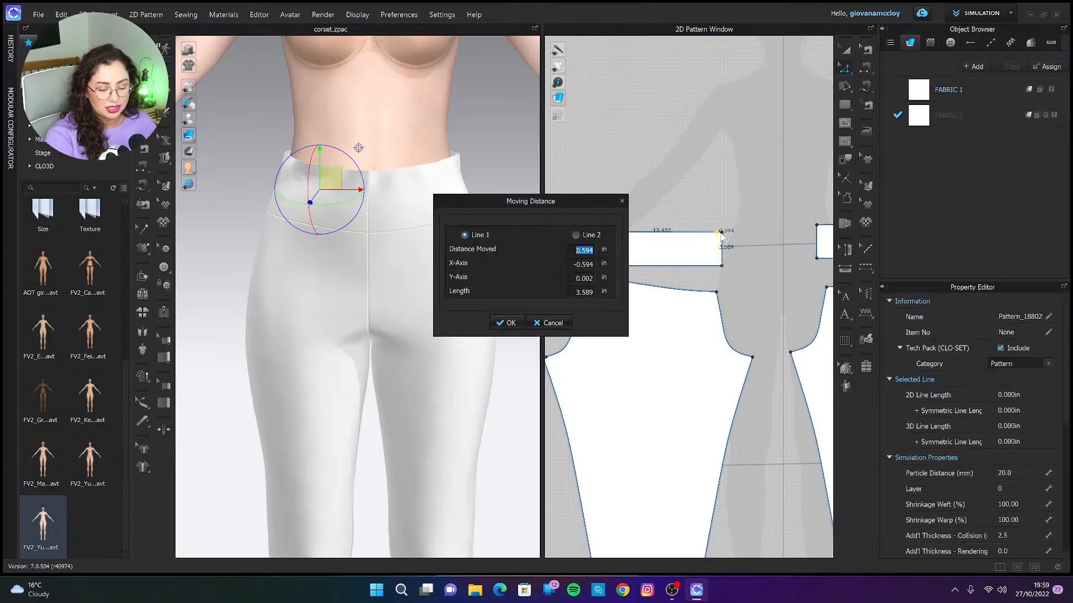
pyautogui.write('0.25')
pyautogui.press('Return')
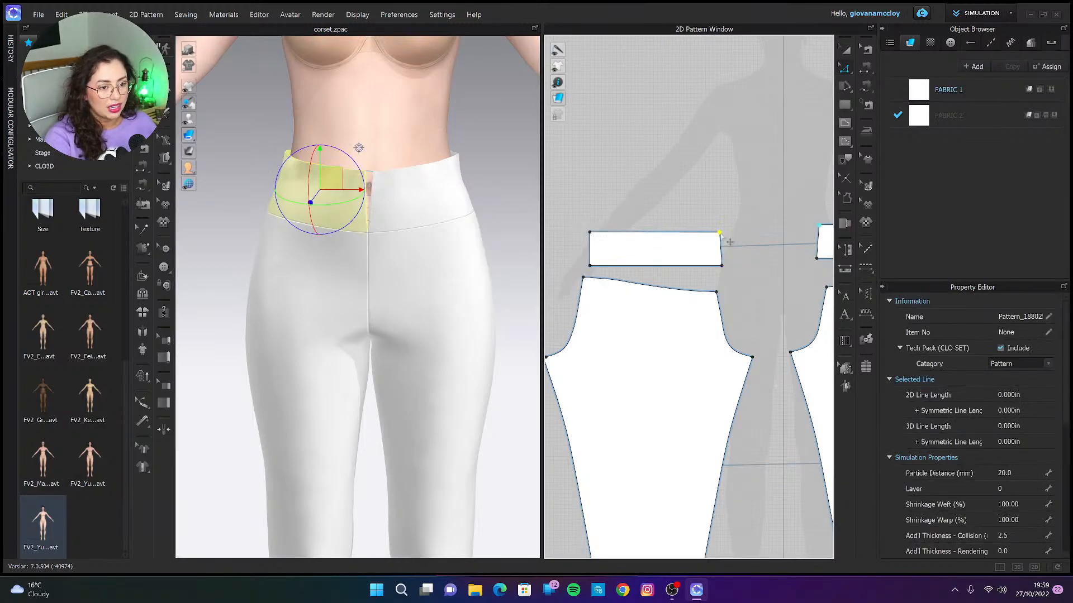
# Move the waistband piece's opposite upper corner inward by 0.25 in and simulate the garment.
pyautogui.click(623, 215)
pyautogui.moveTo(590, 233); pyautogui.dragTo(592, 232)
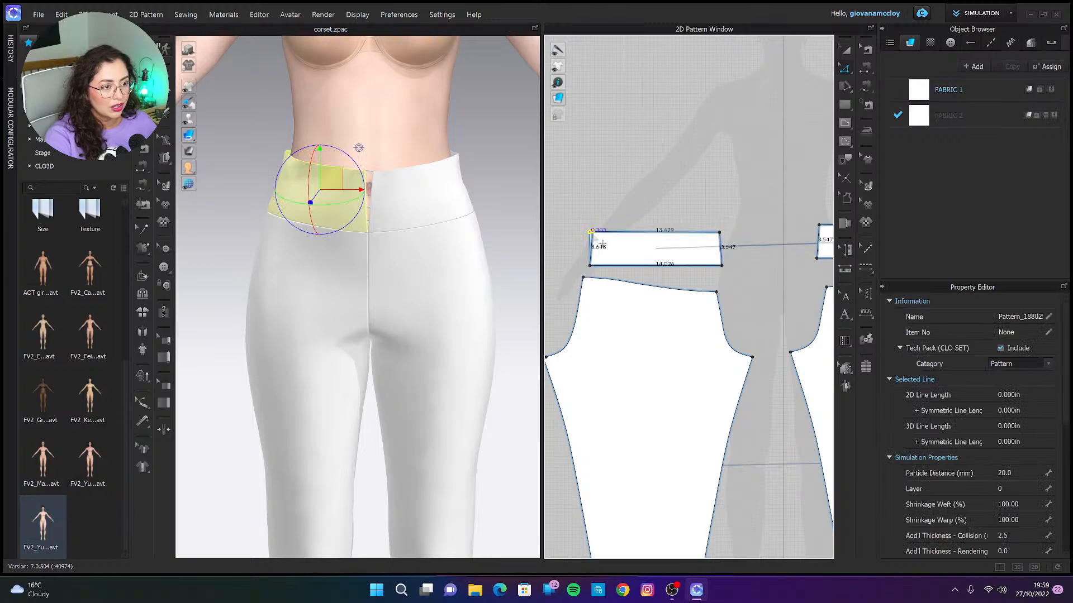
pyautogui.rightClick(593, 232)
pyautogui.write('0.25')
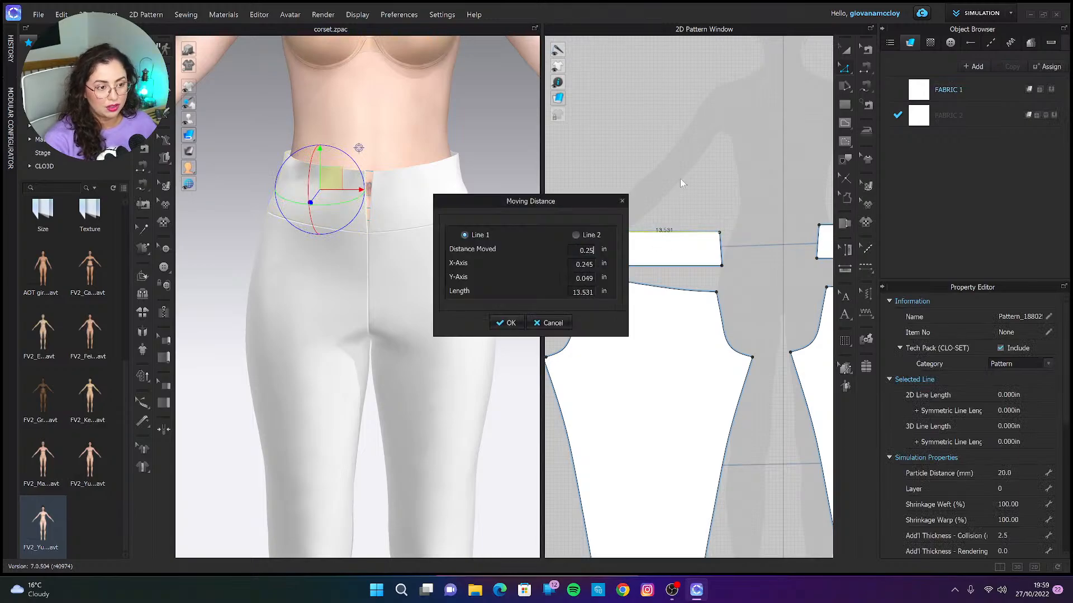
pyautogui.press('Return')
pyautogui.click(699, 143)
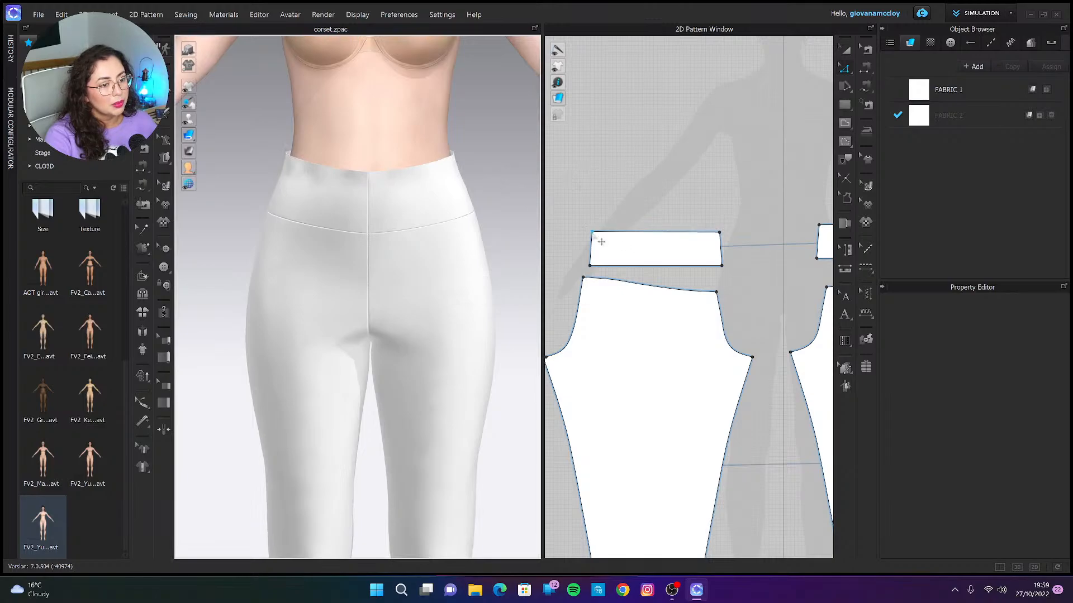
# Undo the 0.25 in moves of both upper waistband corners.
pyautogui.scroll(2, 594, 234)
pyautogui.hotkey('ctrl', 'z')
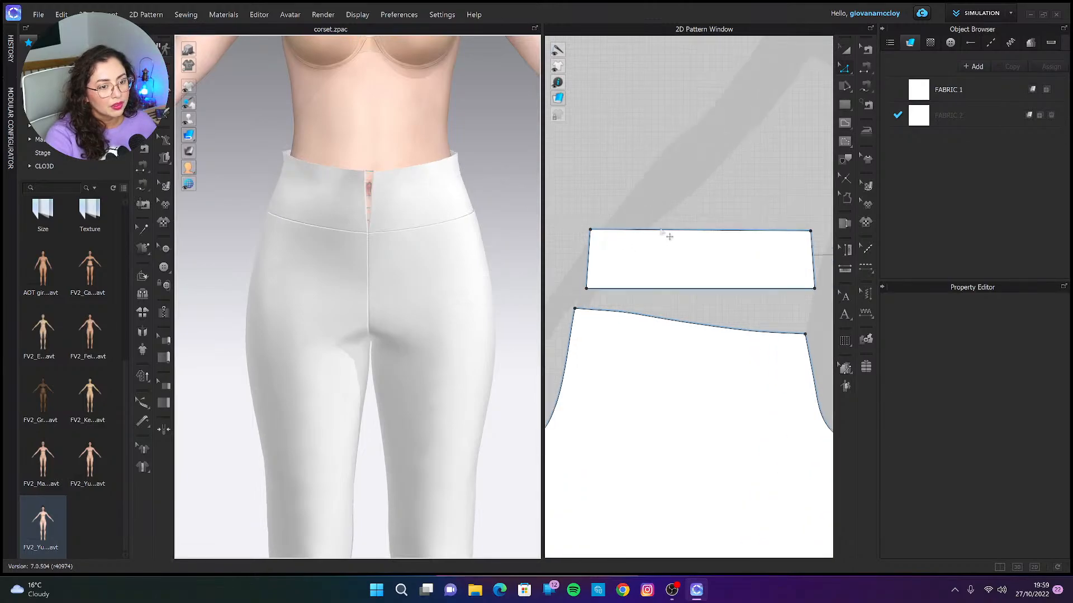
pyautogui.hotkey('ctrl', 'z')
pyautogui.hotkey('ctrl', 'z')
pyautogui.hotkey('ctrl', 'z')
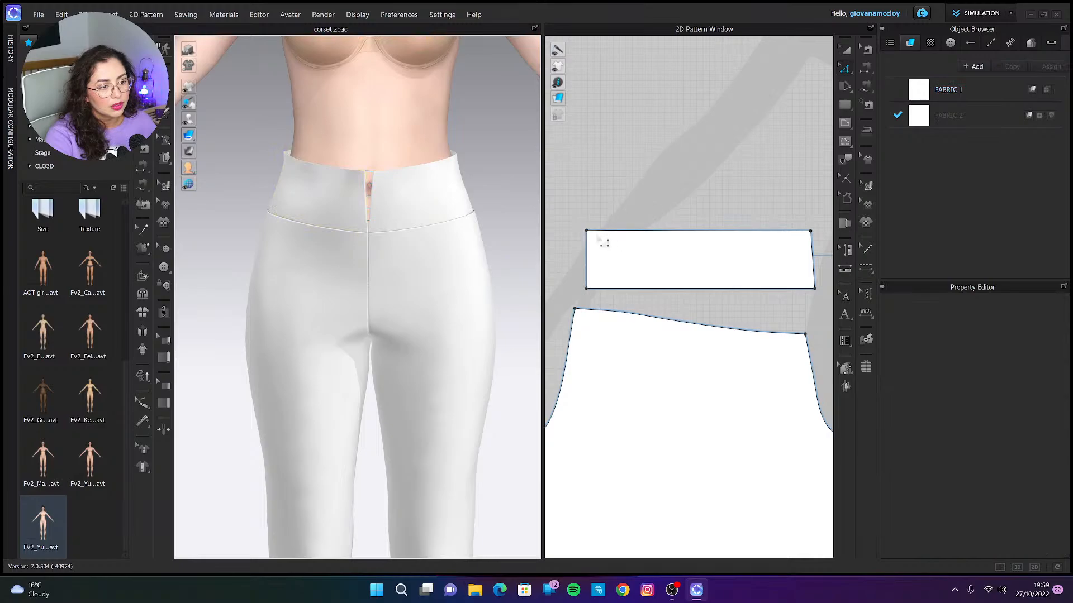
pyautogui.hotkey('ctrl', 'z')
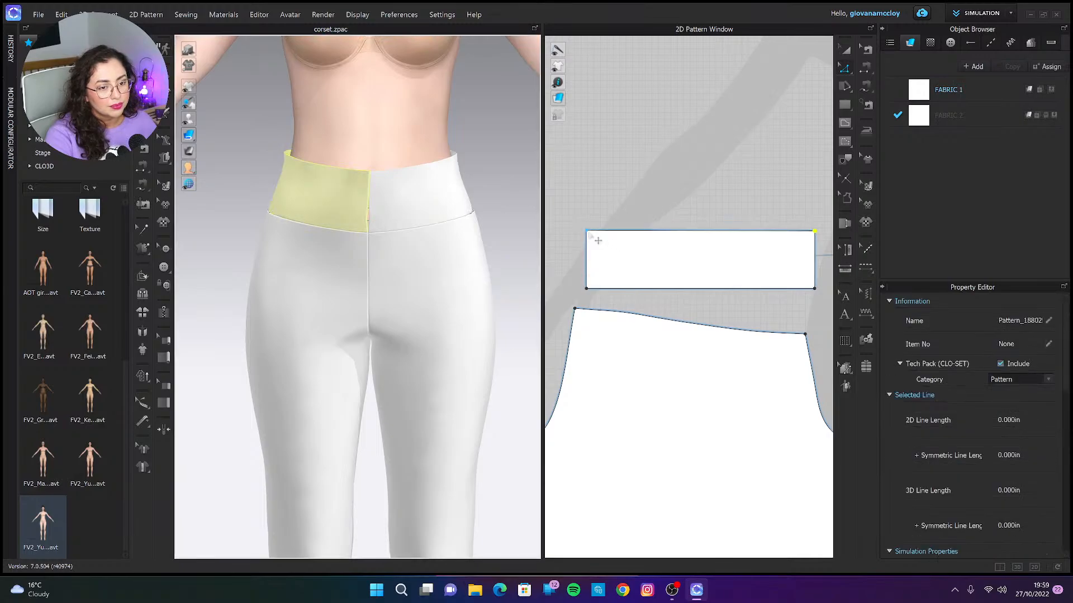
pyautogui.hotkey('ctrl', 'z')
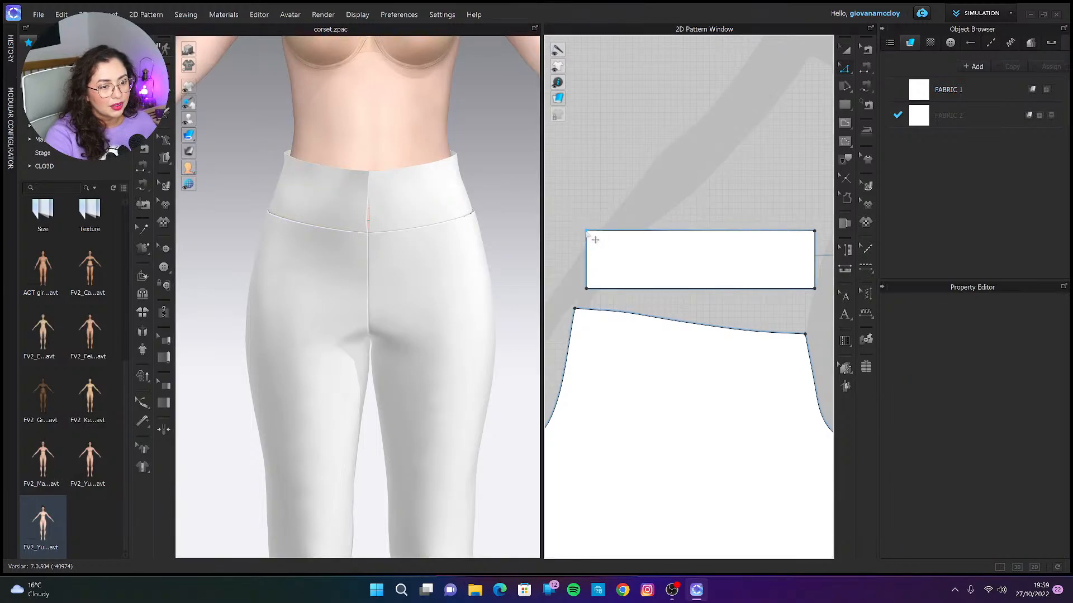
# Move the waistband piece's upper outer corner inward by 0.5 in.
pyautogui.moveTo(587, 230); pyautogui.dragTo(590, 230)
pyautogui.press('Return')
pyautogui.write('0.5')
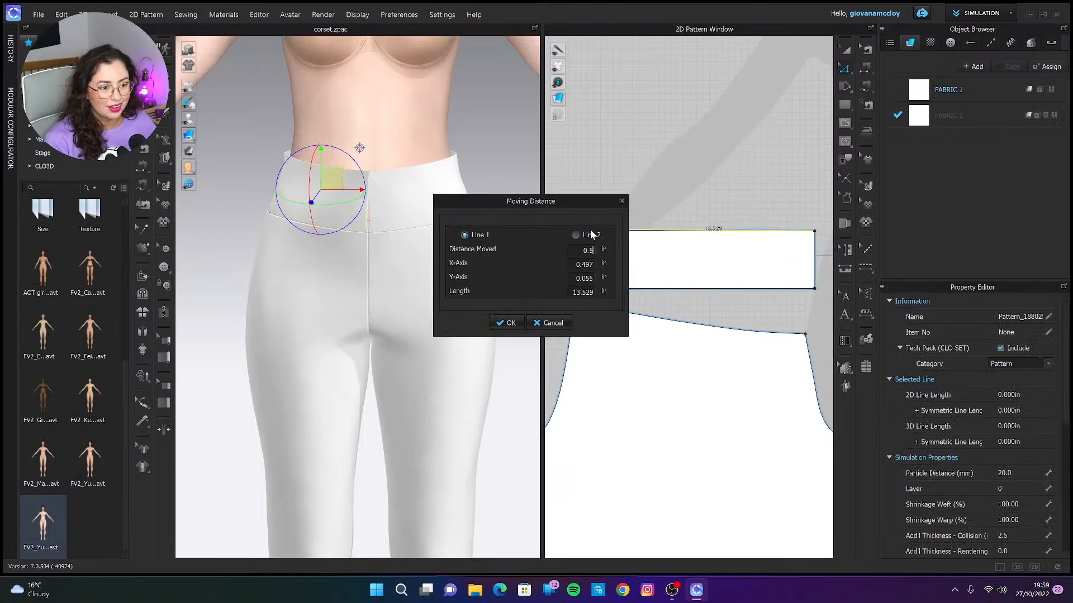
pyautogui.press('Return')
pyautogui.click(809, 226)
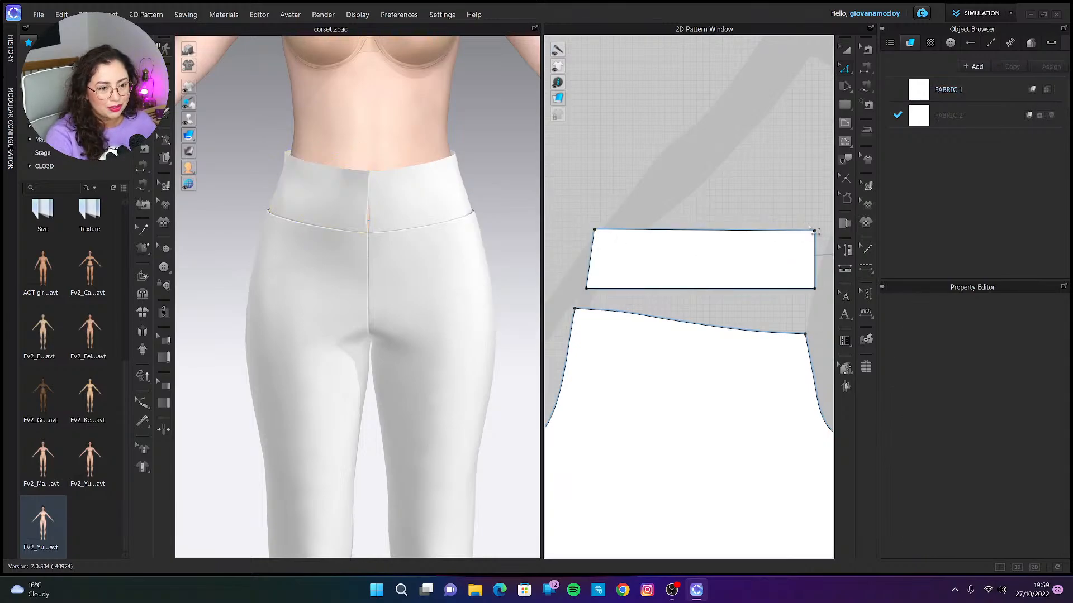
# Move the waistband piece's upper corner nearest the mirrored piece inward by 0.5 in.
pyautogui.moveTo(815, 231); pyautogui.dragTo(808, 231)
pyautogui.press('Return')
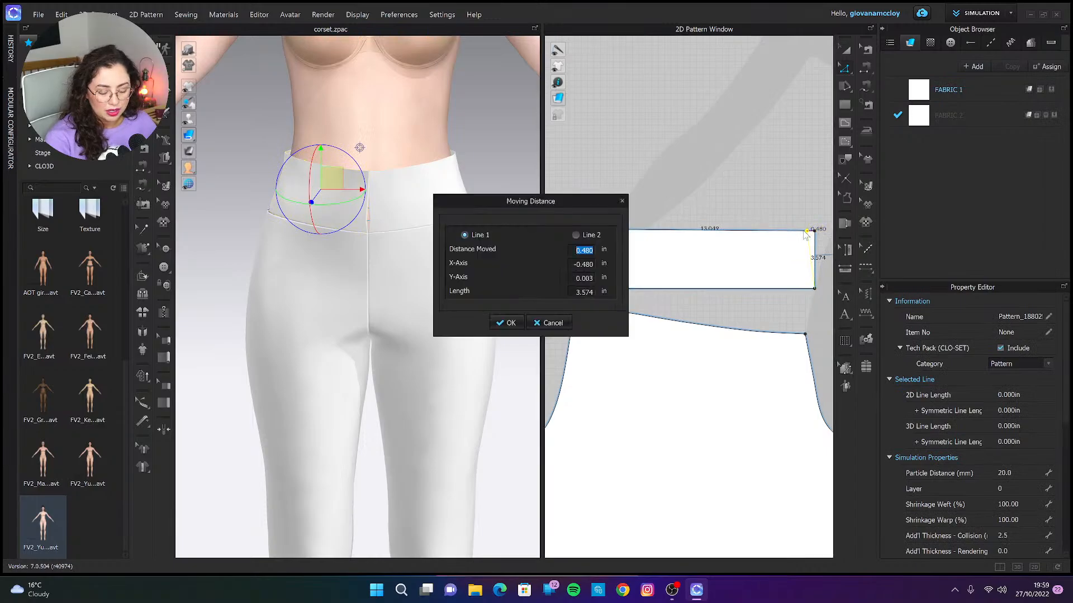
pyautogui.write('0.5')
pyautogui.press('Return')
pyautogui.click(768, 182)
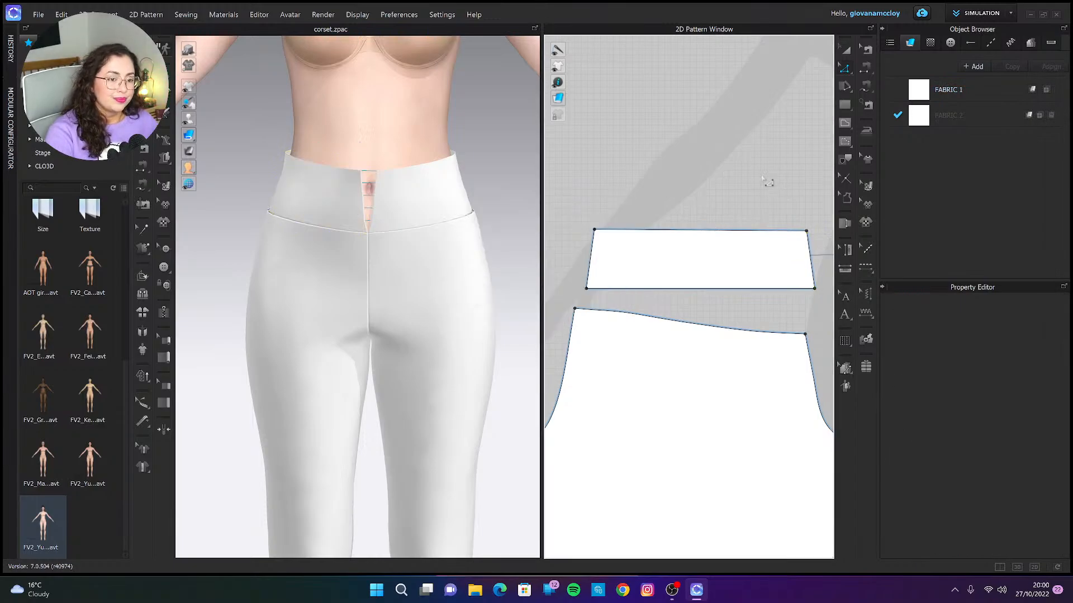
# Simulate the tapered waistband on the avatar and inspect the trousers' fit from the back and front.
pyautogui.scroll(-2, 703, 276)
pyautogui.press('space')
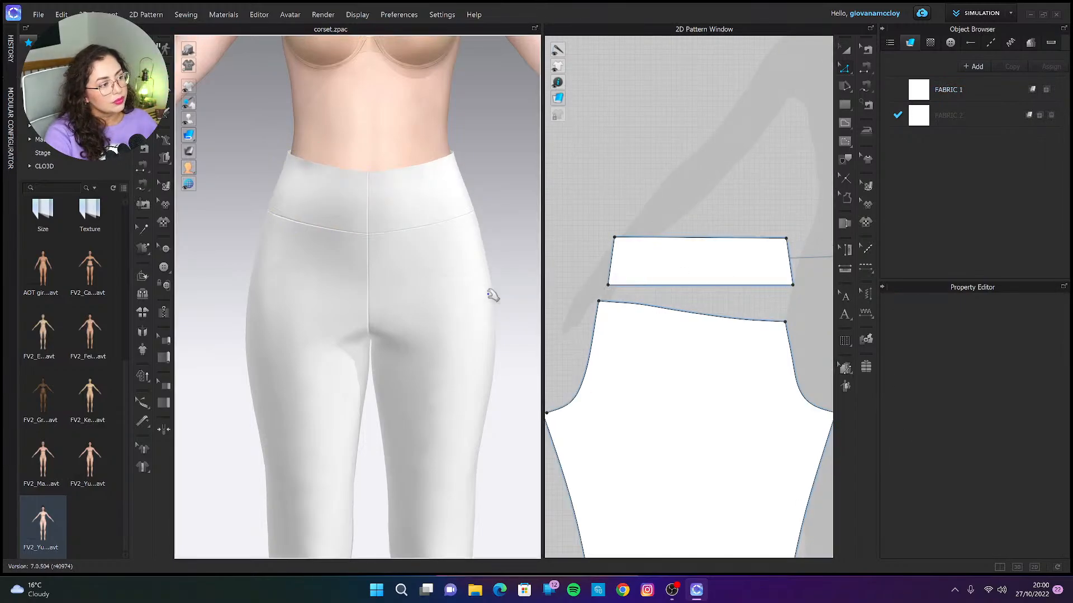
pyautogui.moveTo(468, 280); pyautogui.dragTo(353, 321, button='right')
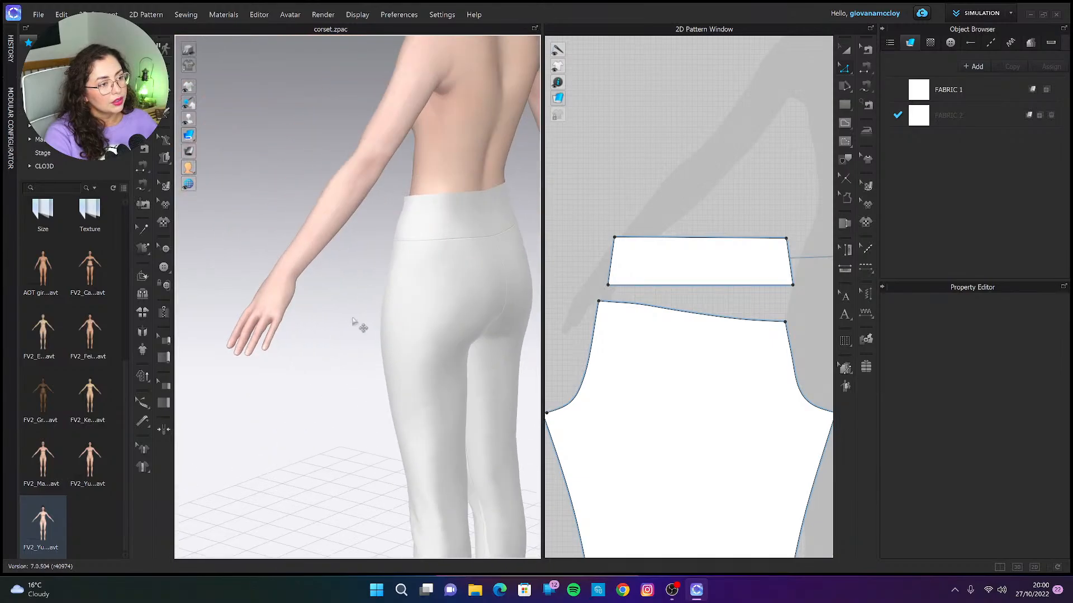
pyautogui.press('2')
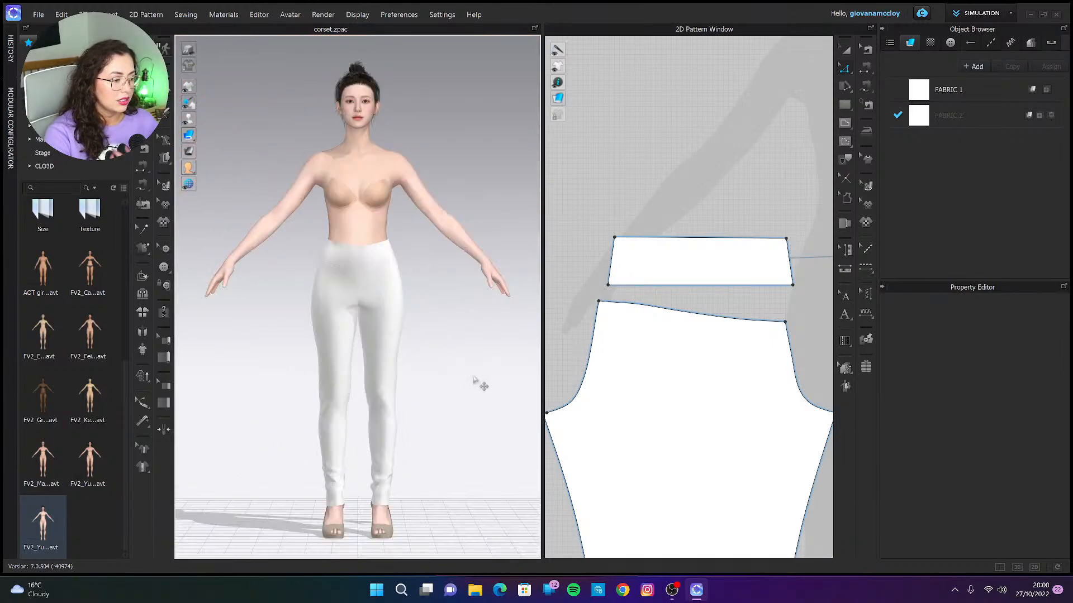
pyautogui.scroll(5, 408, 290)
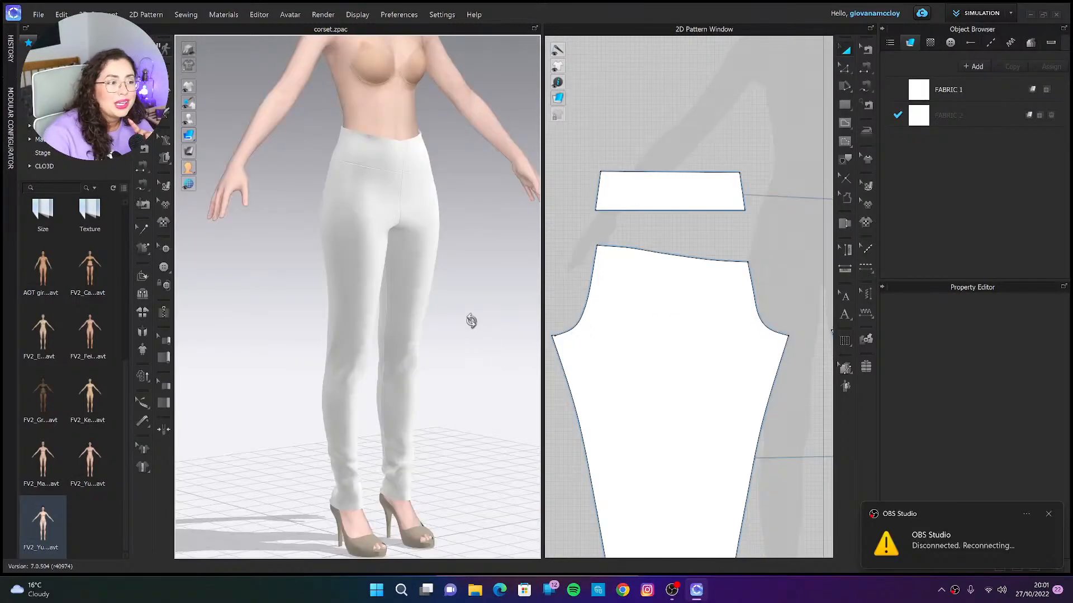
pyautogui.scroll(2, 472, 318)
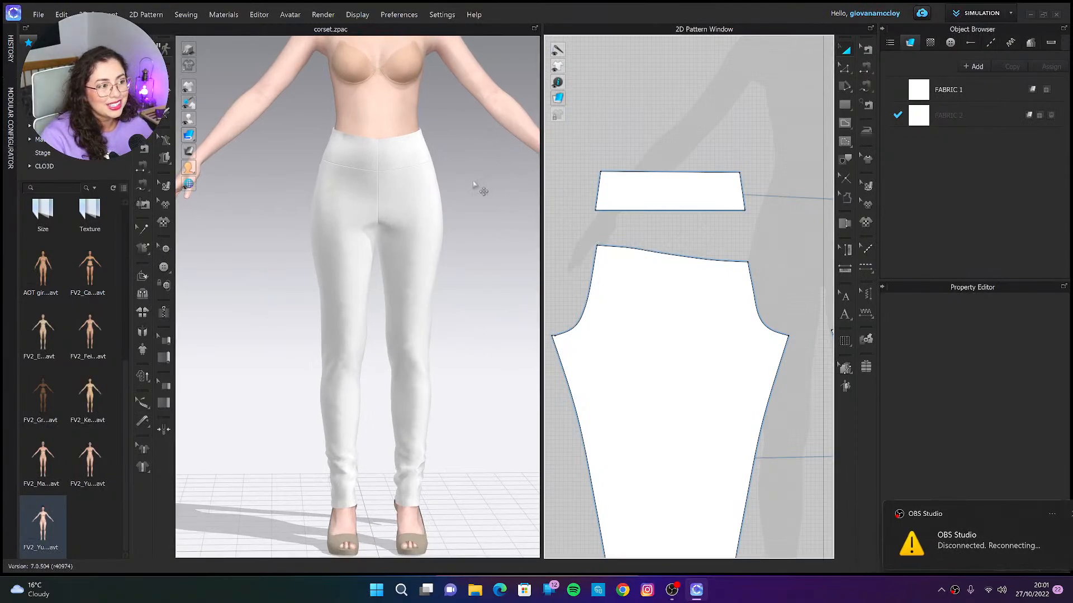
# Check the lengths of the waistband piece's upper, lower and side edges.
pyautogui.click(687, 177)
pyautogui.scroll(2, 718, 182)
pyautogui.moveTo(719, 215); pyautogui.dragTo(762, 274, button='middle')
pyautogui.press('z')
pyautogui.scroll(3, 748, 216)
pyautogui.scroll(-2, 775, 258)
pyautogui.click(686, 247)
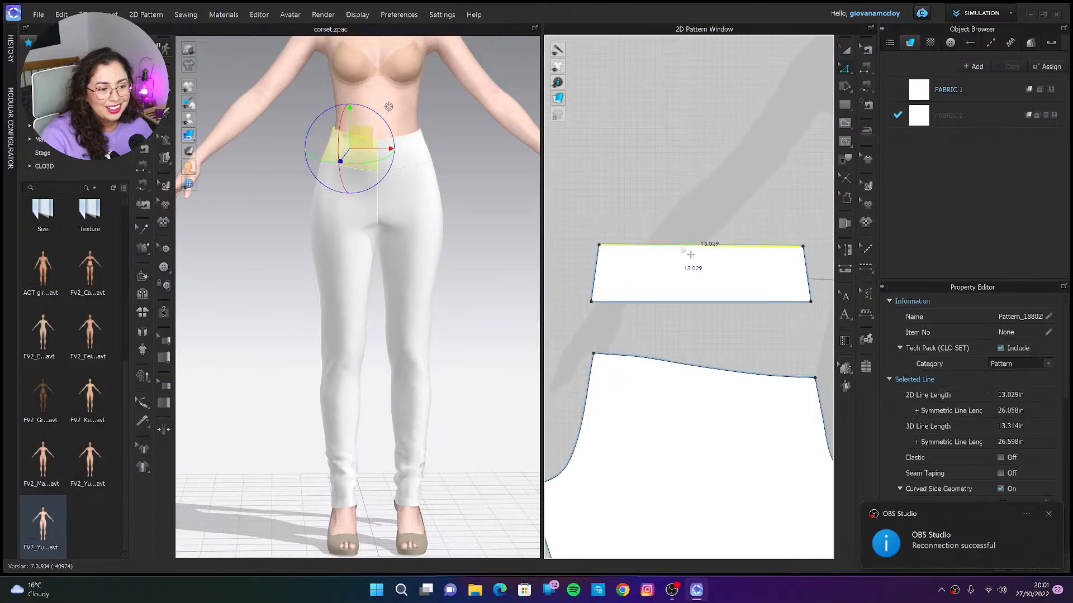
pyautogui.click(806, 252)
pyautogui.click(791, 257)
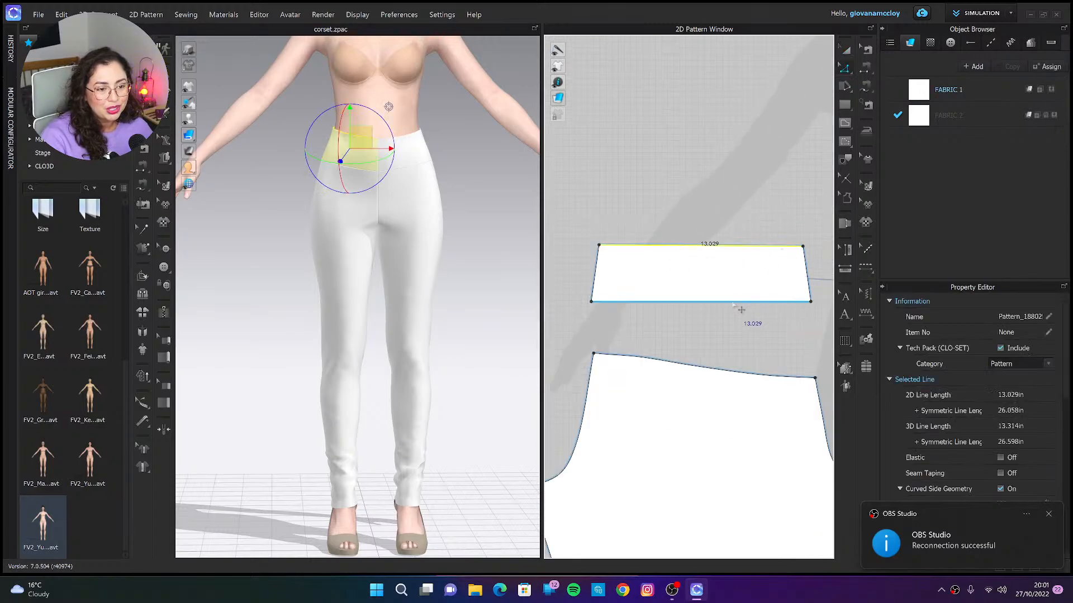
pyautogui.click(741, 310)
pyautogui.click(803, 272)
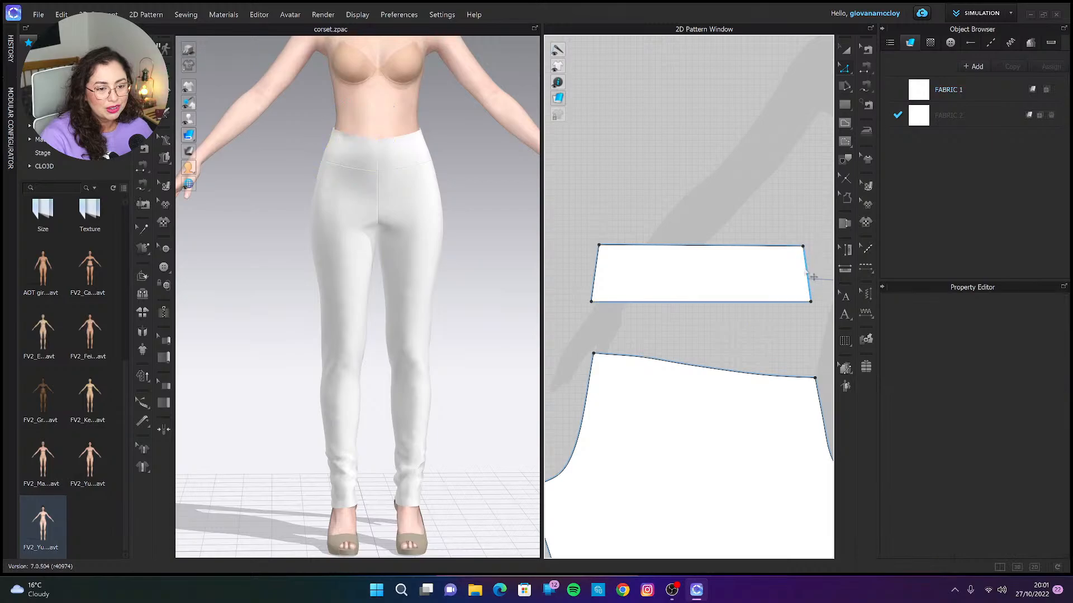
pyautogui.click(805, 266)
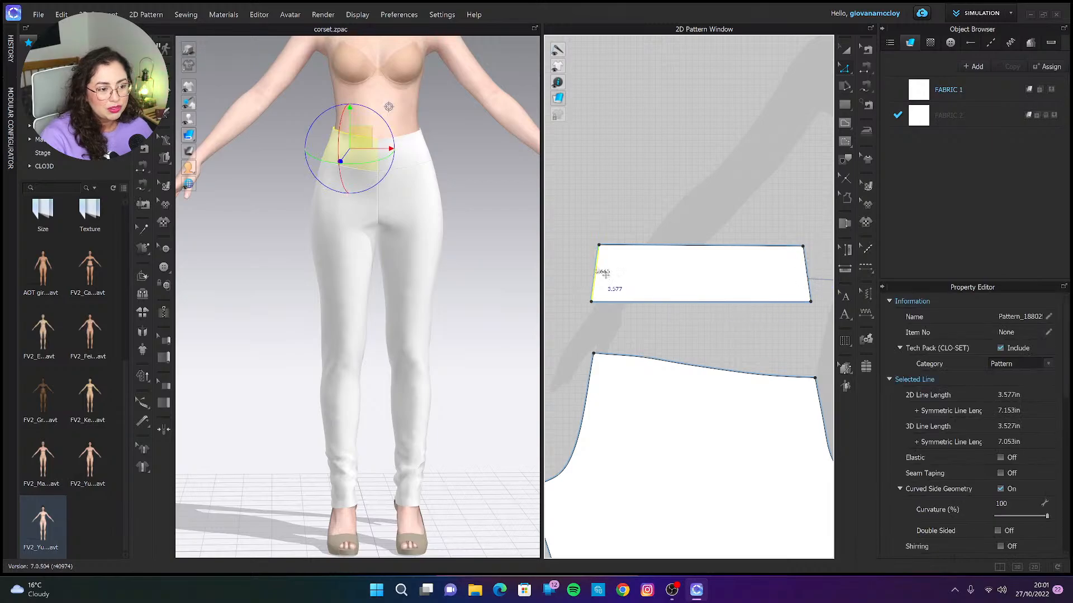
pyautogui.click(579, 269)
# Raise the waistband piece's upper corner nearest the mirrored piece by 0.089 in.
pyautogui.scroll(2, 788, 256)
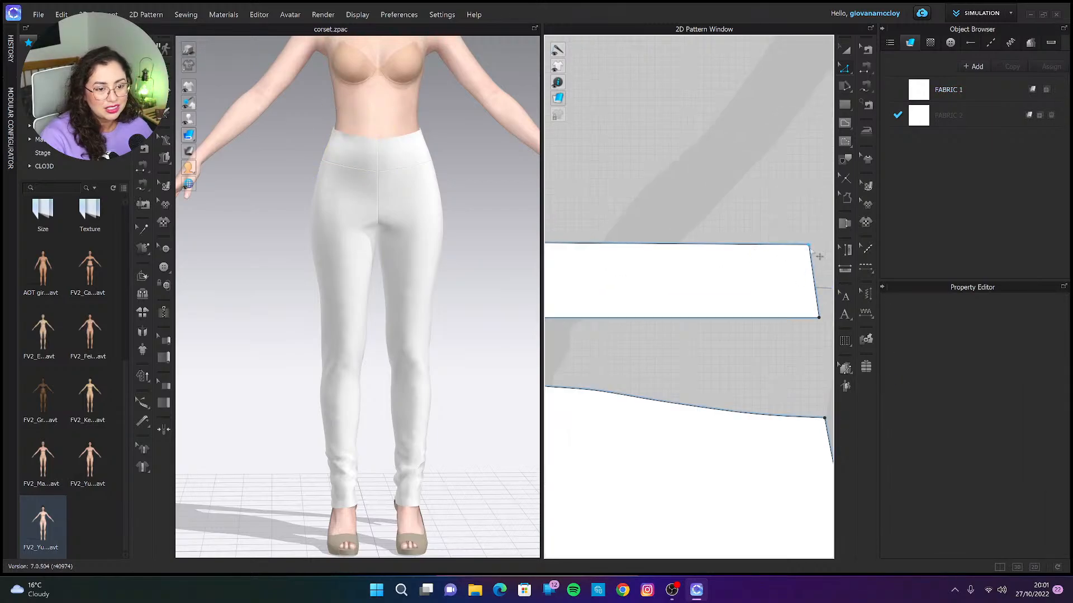
pyautogui.click(809, 244)
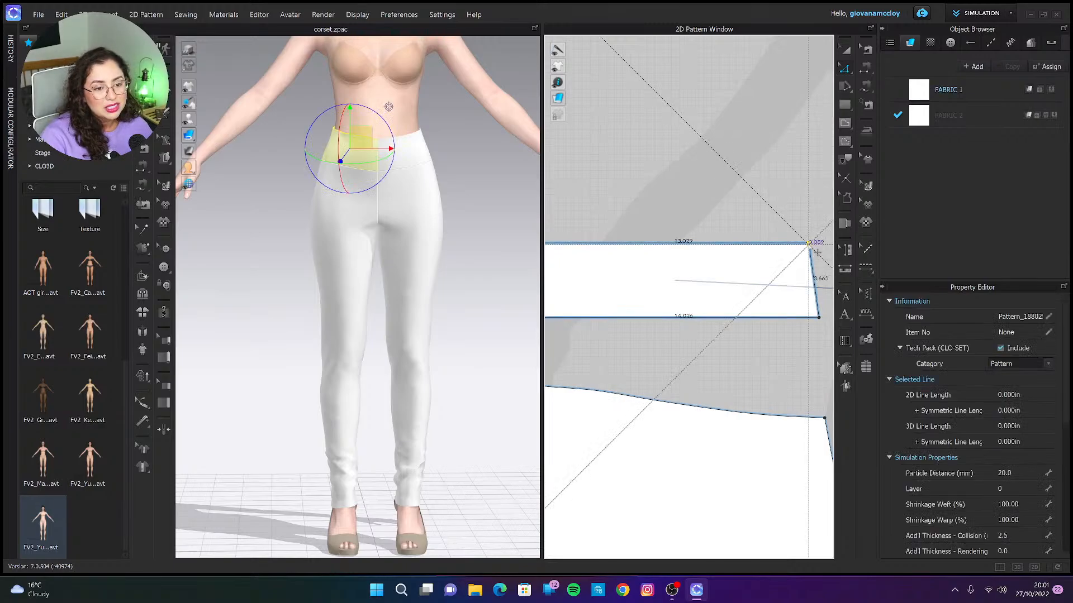
pyautogui.rightClick(816, 253)
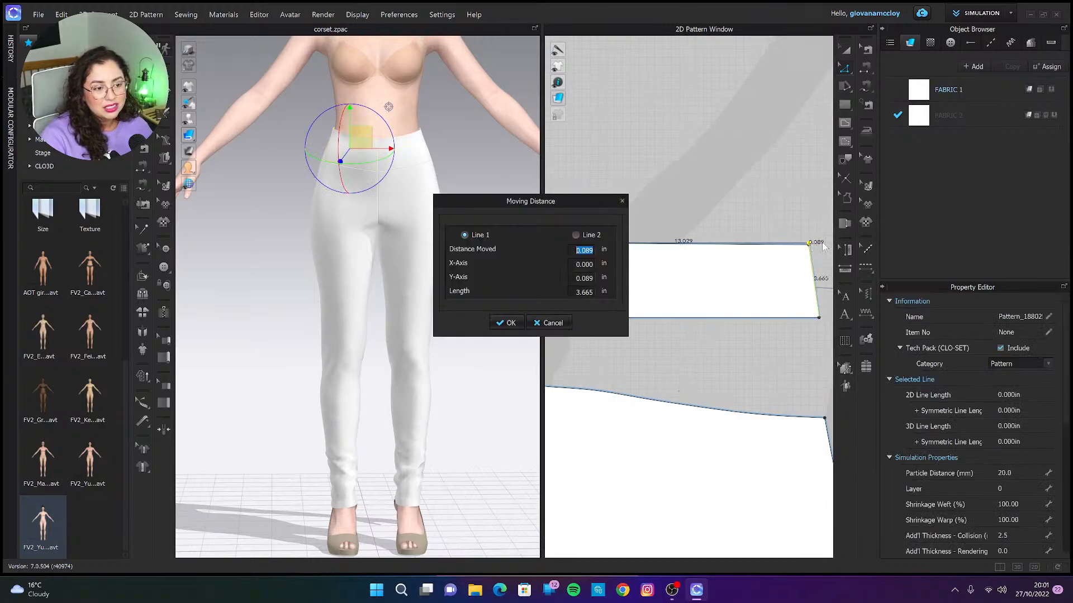
pyautogui.click(506, 323)
# Unfold the waistband piece along its upper edge to add a mirrored facing half.
pyautogui.scroll(-3, 760, 328)
pyautogui.moveTo(807, 285); pyautogui.dragTo(740, 285, button='middle')
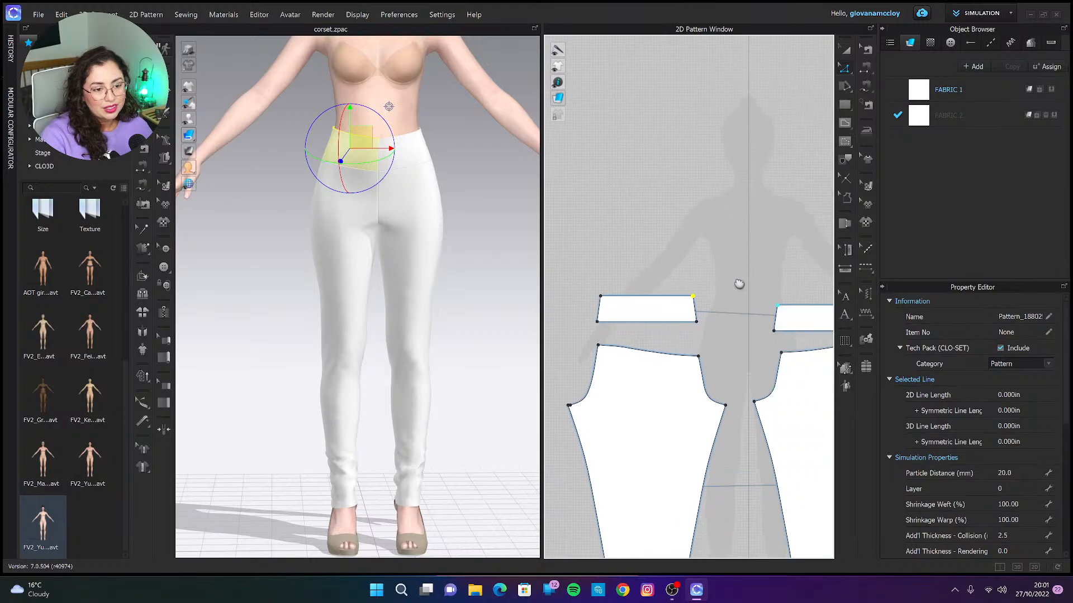
pyautogui.click(750, 304)
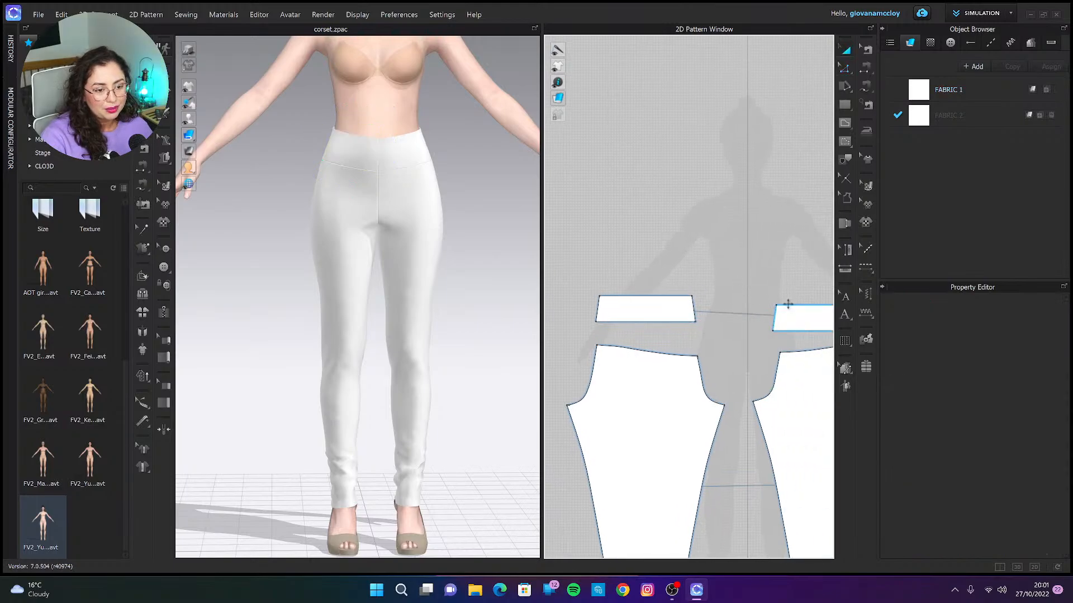
pyautogui.scroll(1, 625, 309)
pyautogui.press('z')
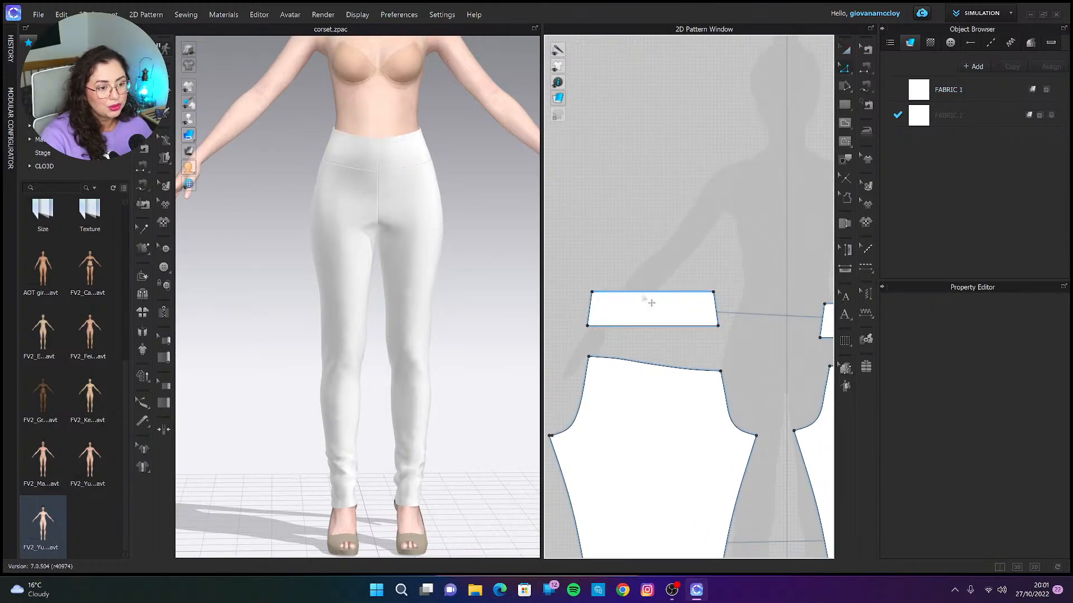
pyautogui.rightClick(643, 296)
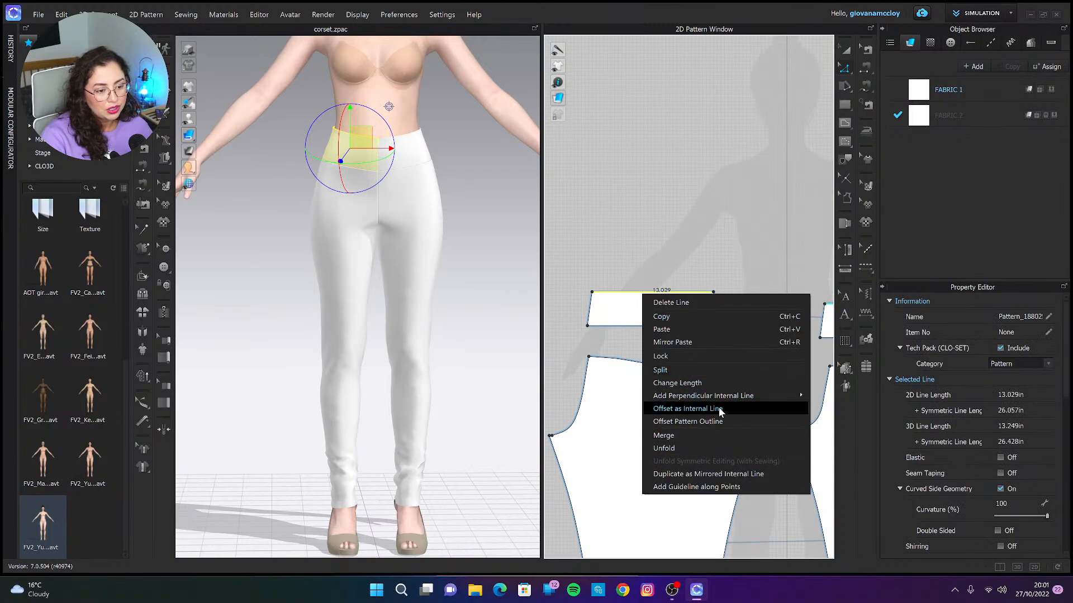
pyautogui.click(710, 450)
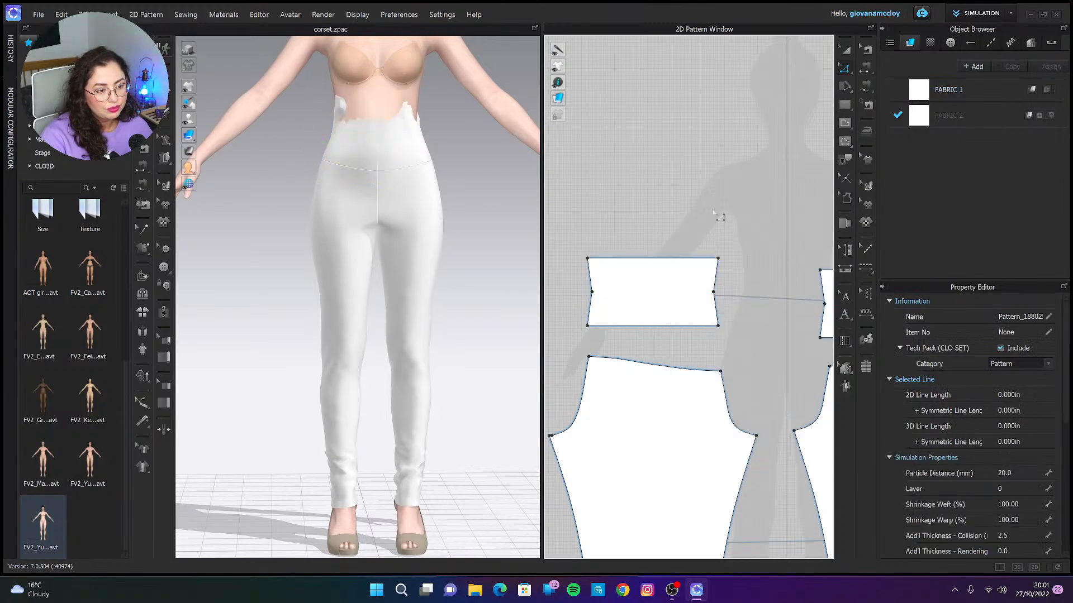
pyautogui.click(713, 212)
pyautogui.moveTo(401, 179); pyautogui.dragTo(400, 320, button='middle')
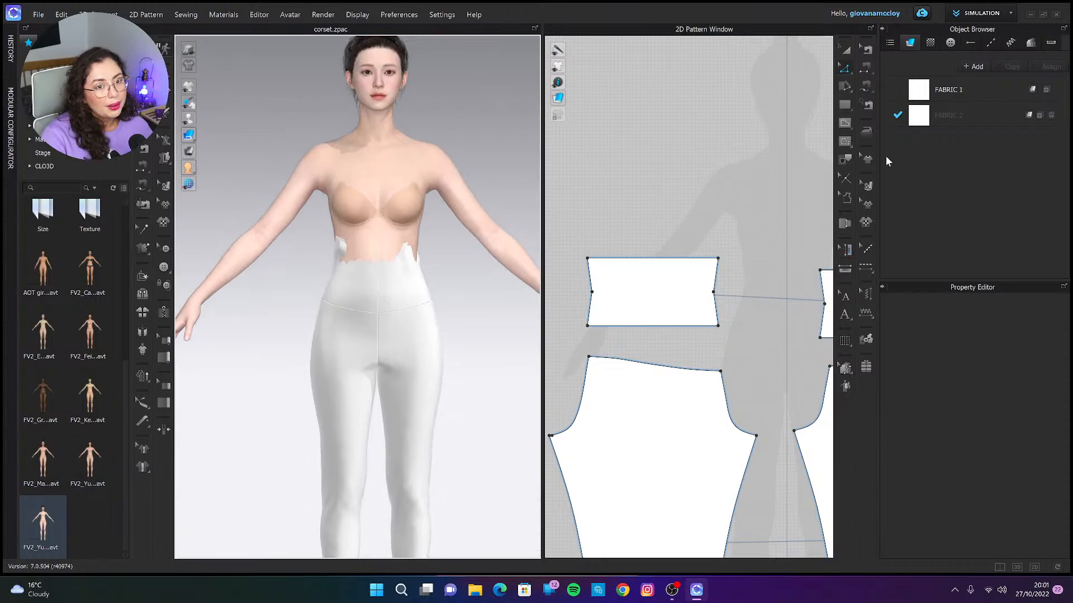
# Draw a straight internal fold line across the unfolded waistband between the middle points of its two side edges.
pyautogui.click(845, 123)
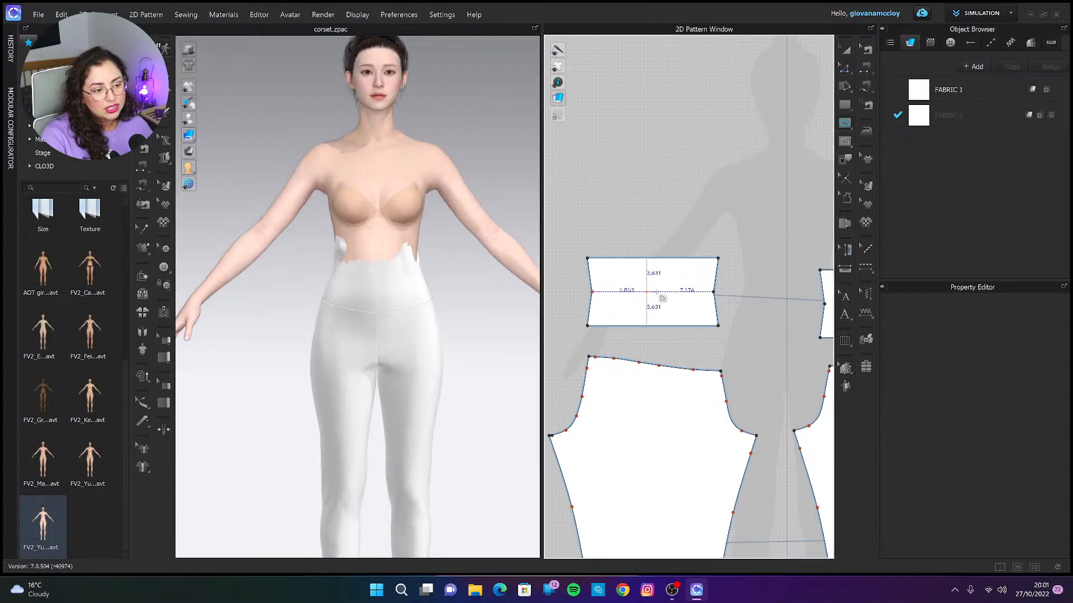
pyautogui.click(593, 291)
pyautogui.click(716, 291)
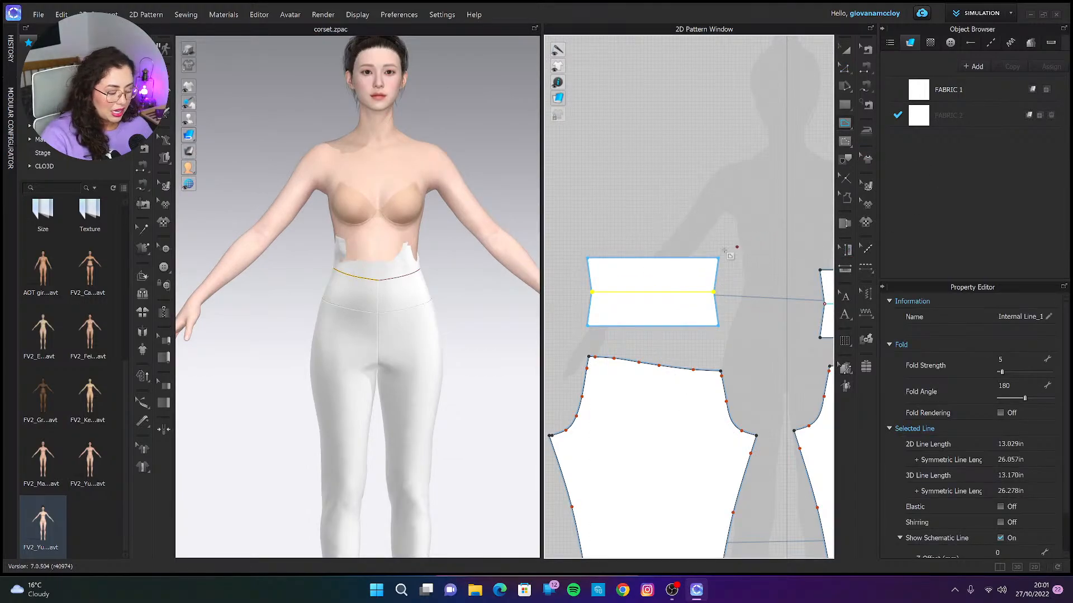
# Fold the waistband's facing half inward along the internal line with Fold Arrangement on the avatar.
pyautogui.click(143, 276)
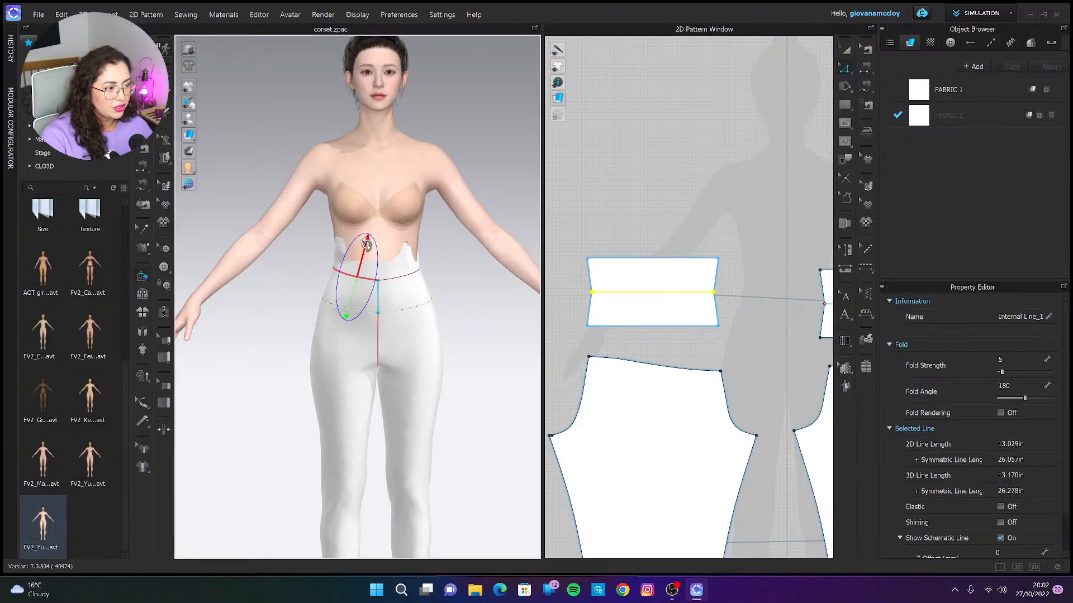
pyautogui.moveTo(366, 244); pyautogui.dragTo(349, 310)
pyautogui.click(415, 296)
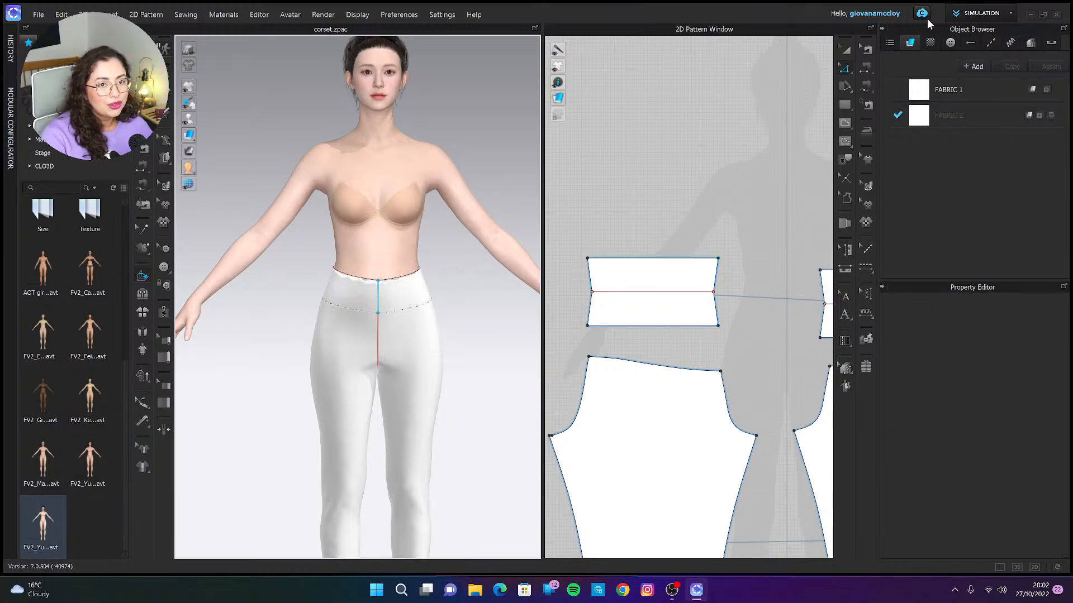
# Sew the waistband facing's free edge to the waistband's lower edge and inspect the folded waistband from back and front.
pyautogui.click(865, 67)
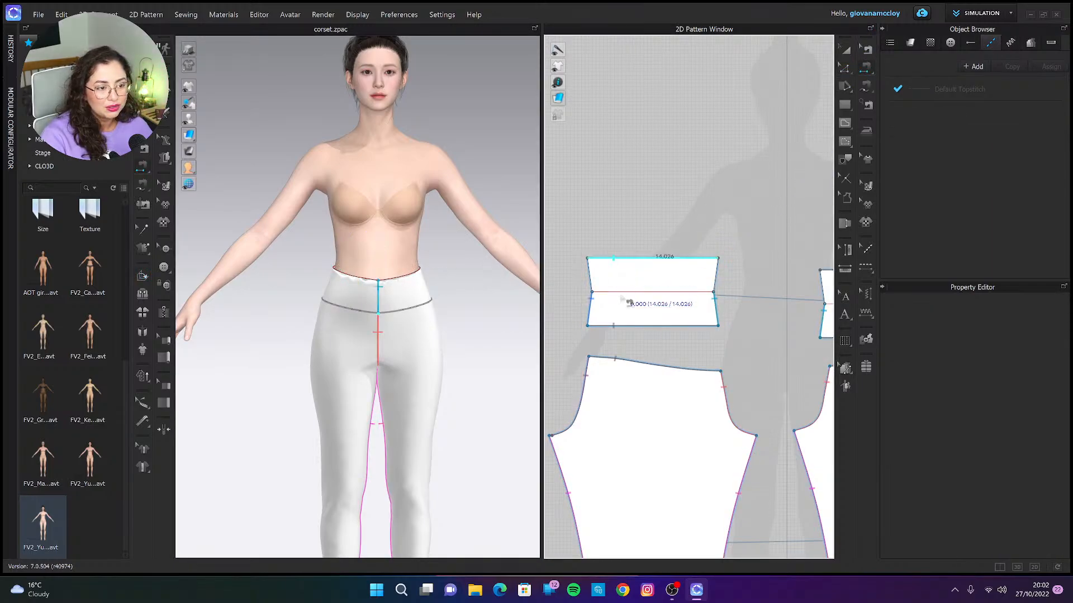
pyautogui.click(617, 335)
pyautogui.click(846, 49)
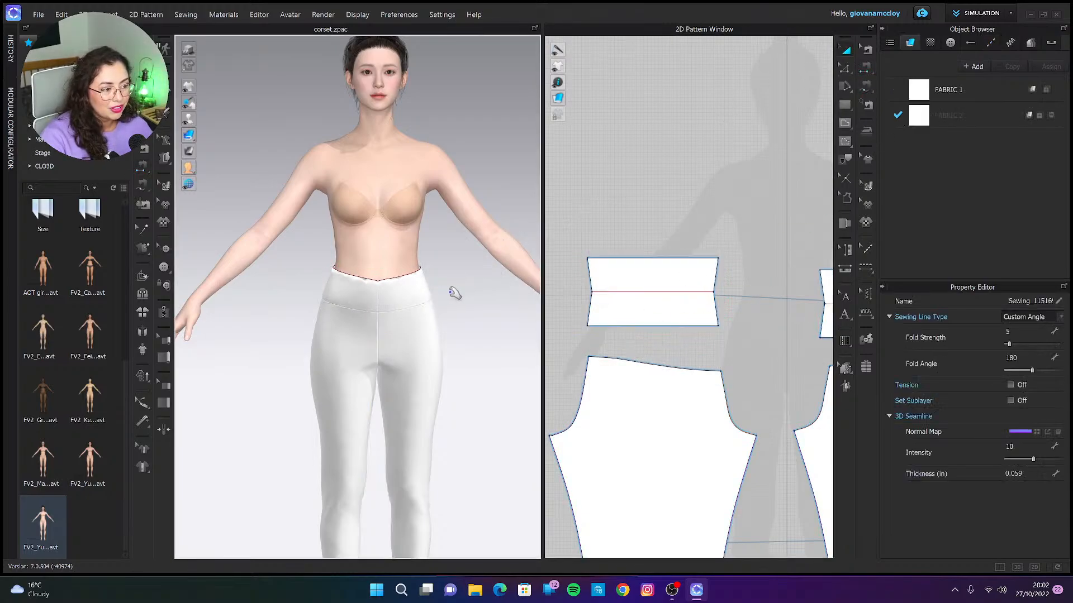
pyautogui.moveTo(454, 293); pyautogui.dragTo(342, 307, button='right')
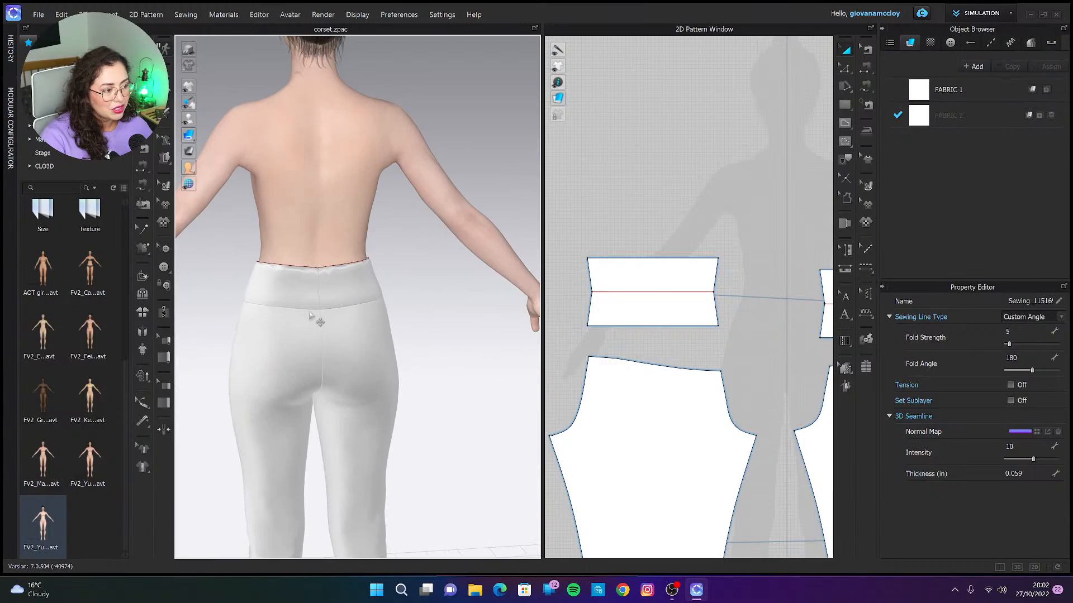
pyautogui.moveTo(333, 369); pyautogui.dragTo(475, 367, button='right')
pyautogui.scroll(3, 416, 272)
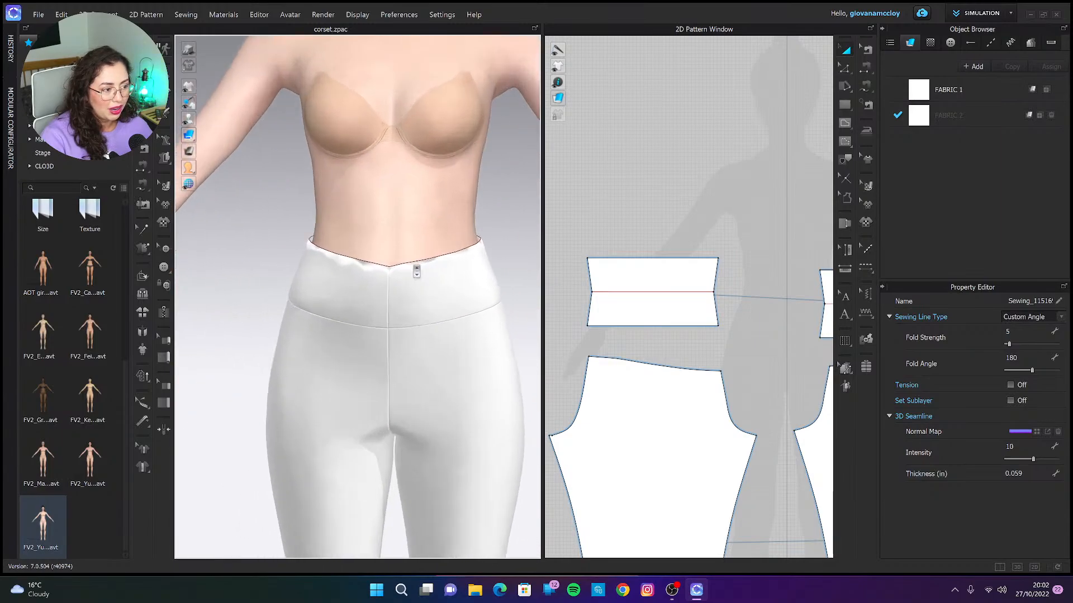
# Sew the facing halves' inner side edges together and their outer side edges together across the mirrored waistband pieces.
pyautogui.click(866, 68)
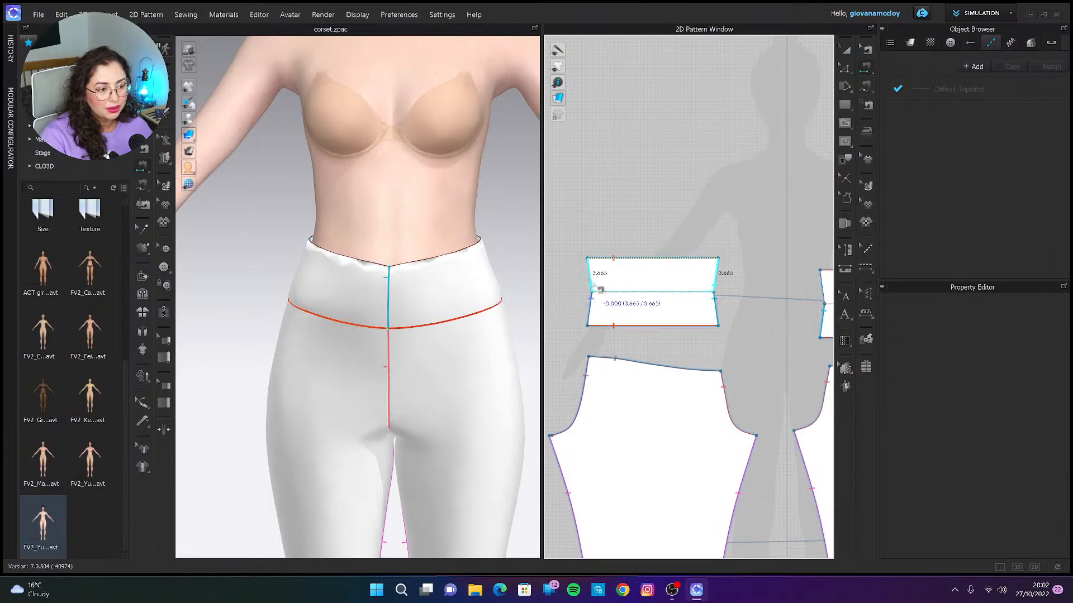
pyautogui.click(717, 290)
pyautogui.click(776, 309)
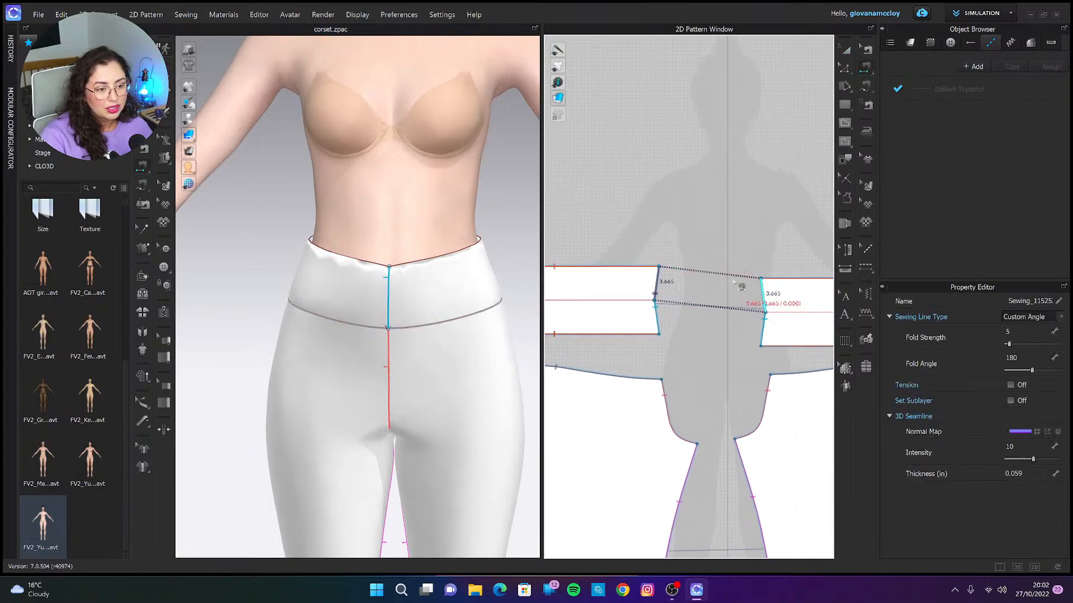
pyautogui.scroll(-3, 720, 260)
pyautogui.click(616, 275)
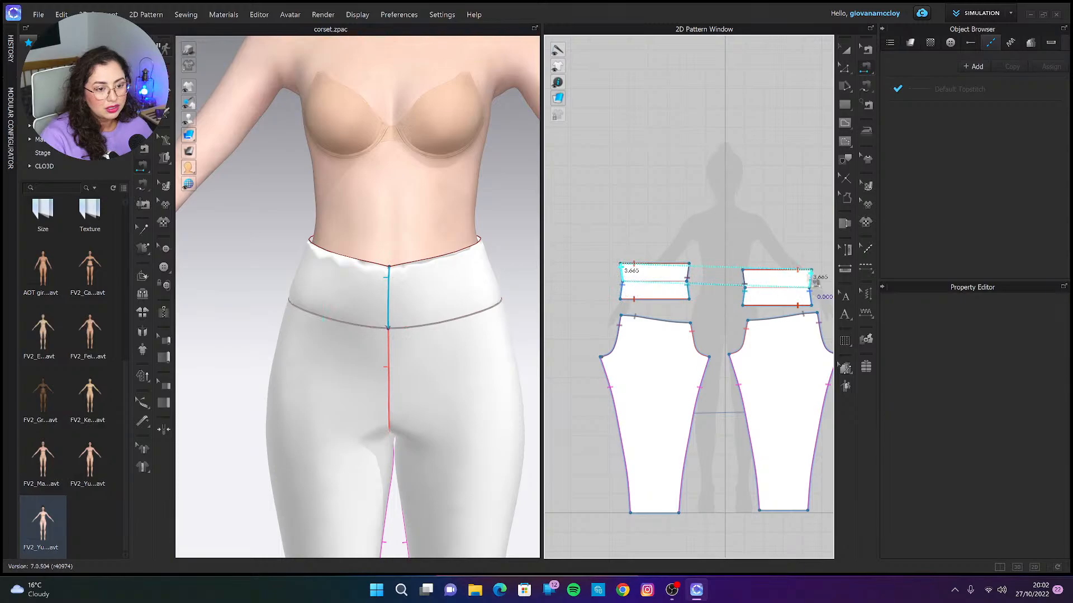
pyautogui.click(814, 277)
# Simulate the sewn waistband facing and inspect the trousers from the front and side down to the hems.
pyautogui.press('space')
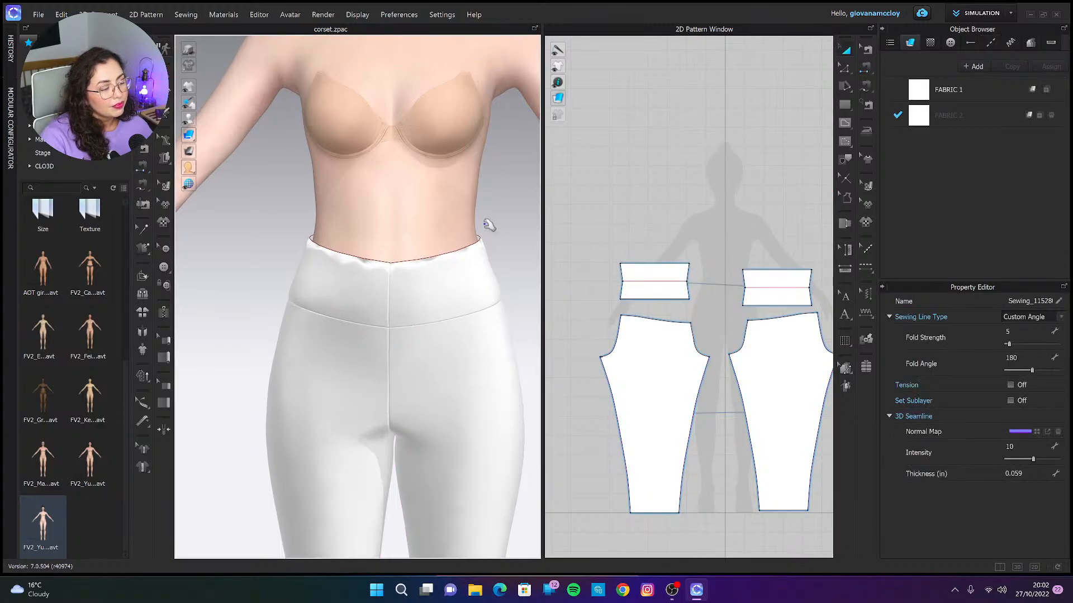
pyautogui.scroll(-5, 474, 270)
pyautogui.press('b')
pyautogui.scroll(-2, 481, 260)
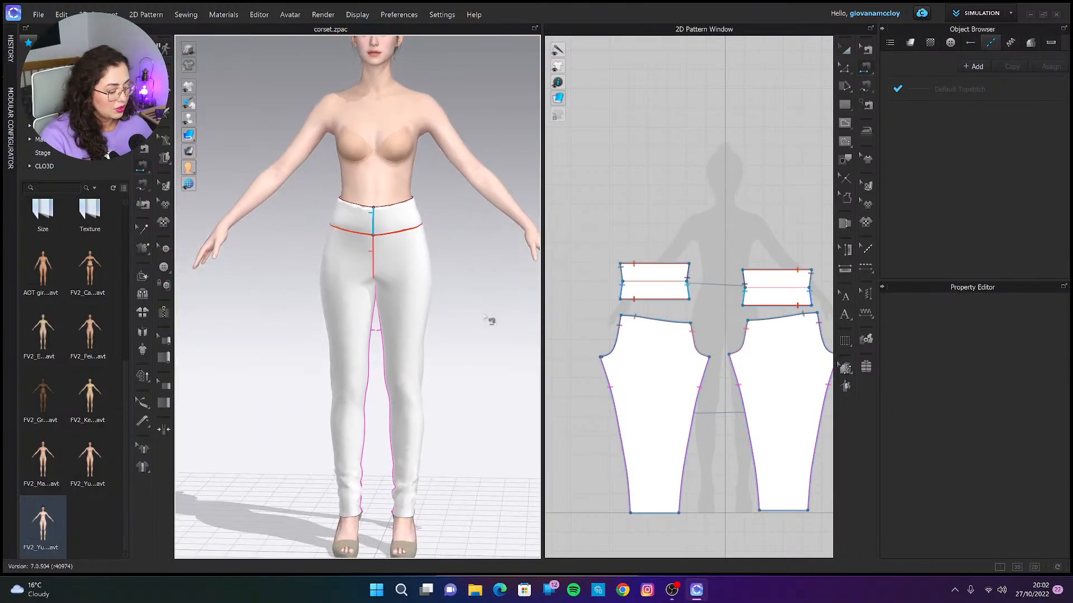
pyautogui.scroll(-2, 490, 319)
pyautogui.press('a')
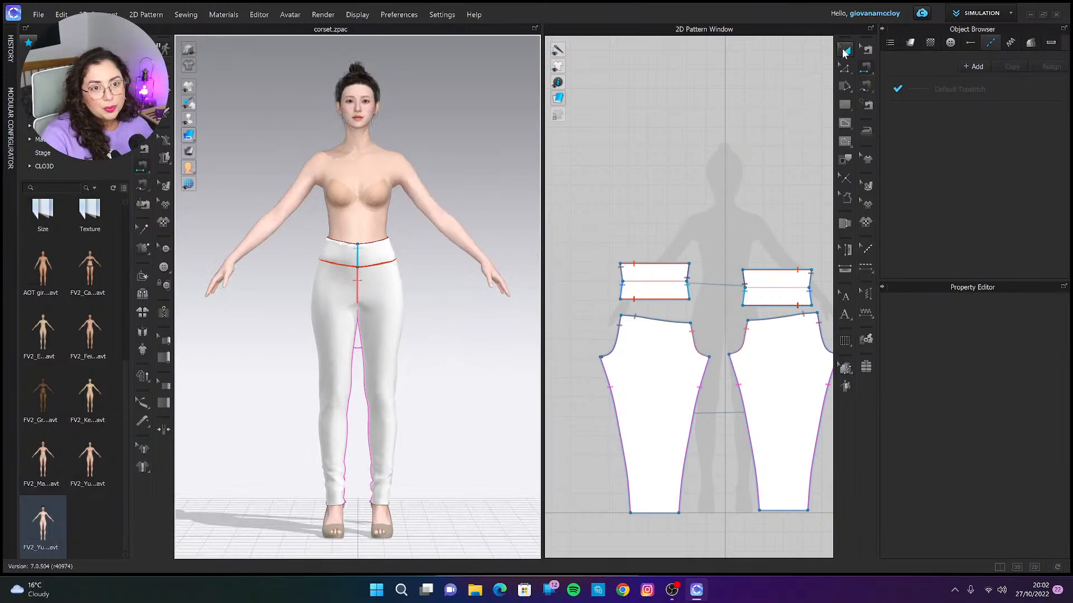
pyautogui.moveTo(464, 366)
pyautogui.mouseDown(button='right')
pyautogui.moveTo(481, 311)
pyautogui.moveTo(397, 313)
pyautogui.moveTo(412, 300)
pyautogui.moveTo(491, 301)
pyautogui.moveTo(435, 360)
pyautogui.moveTo(458, 354)
pyautogui.moveTo(448, 358)
pyautogui.mouseUp(button='right')
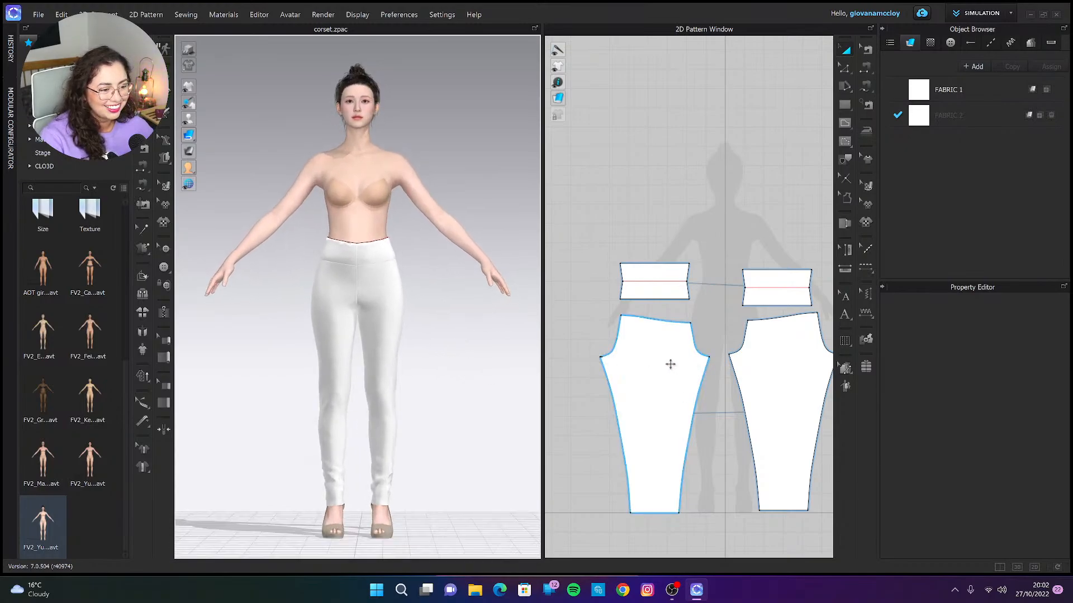
pyautogui.scroll(5, 633, 351)
pyautogui.scroll(5, 390, 431)
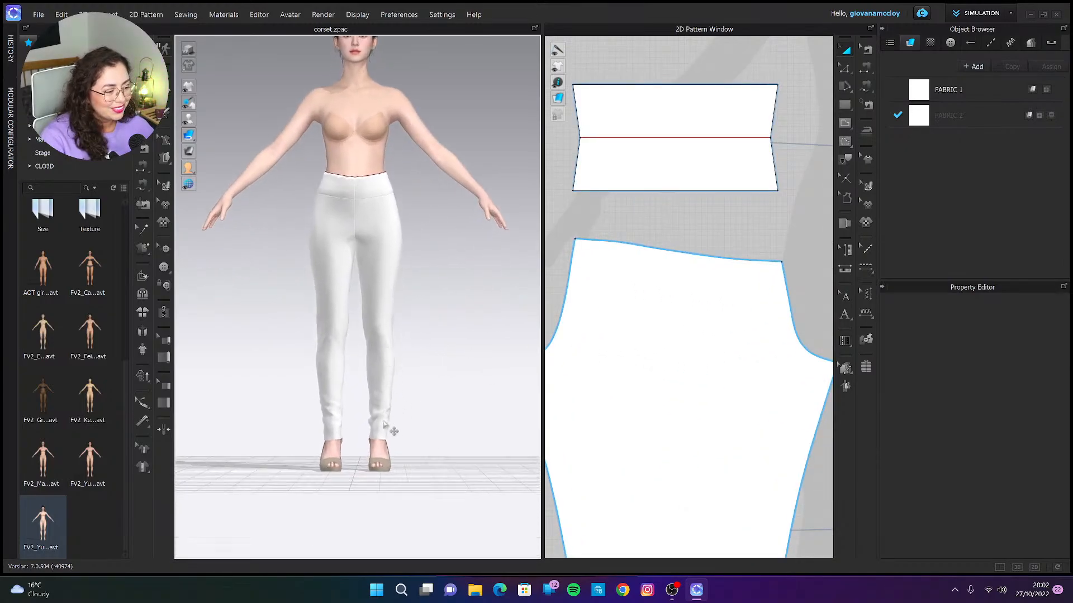
pyautogui.moveTo(380, 438); pyautogui.dragTo(340, 436, button='right')
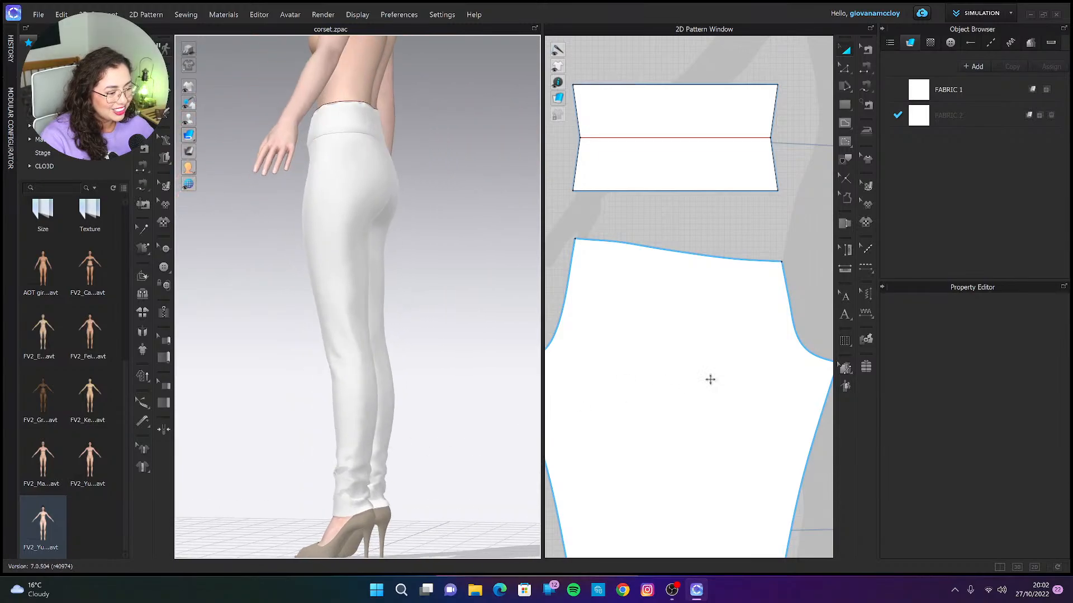
# Offset the leg piece's hem edge as one internal line at a distance of 1 in.
pyautogui.scroll(-3, 709, 378)
pyautogui.press('z')
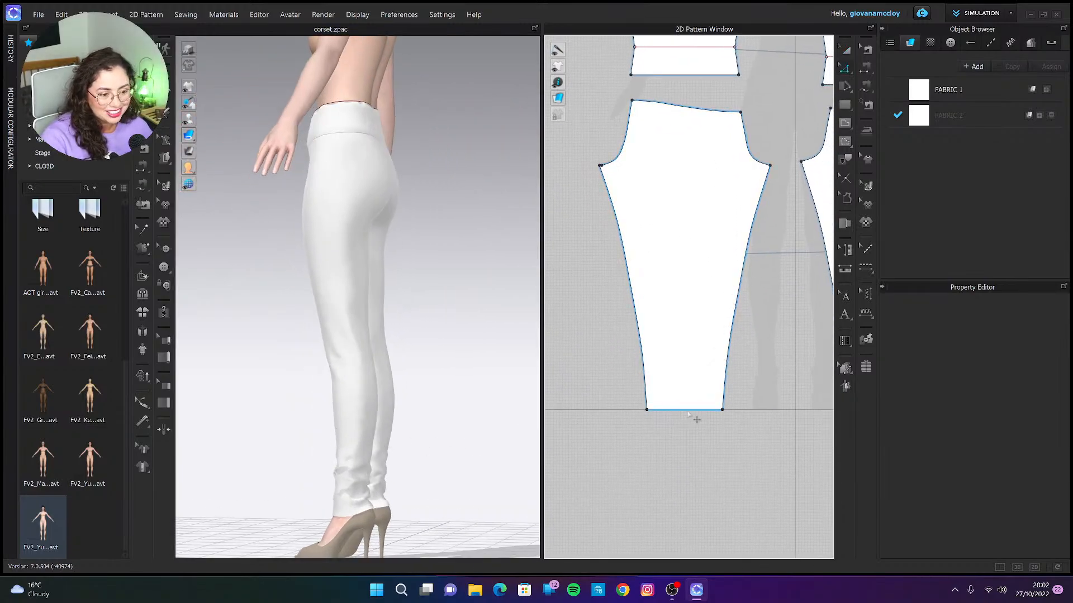
pyautogui.rightClick(689, 411)
pyautogui.click(720, 329)
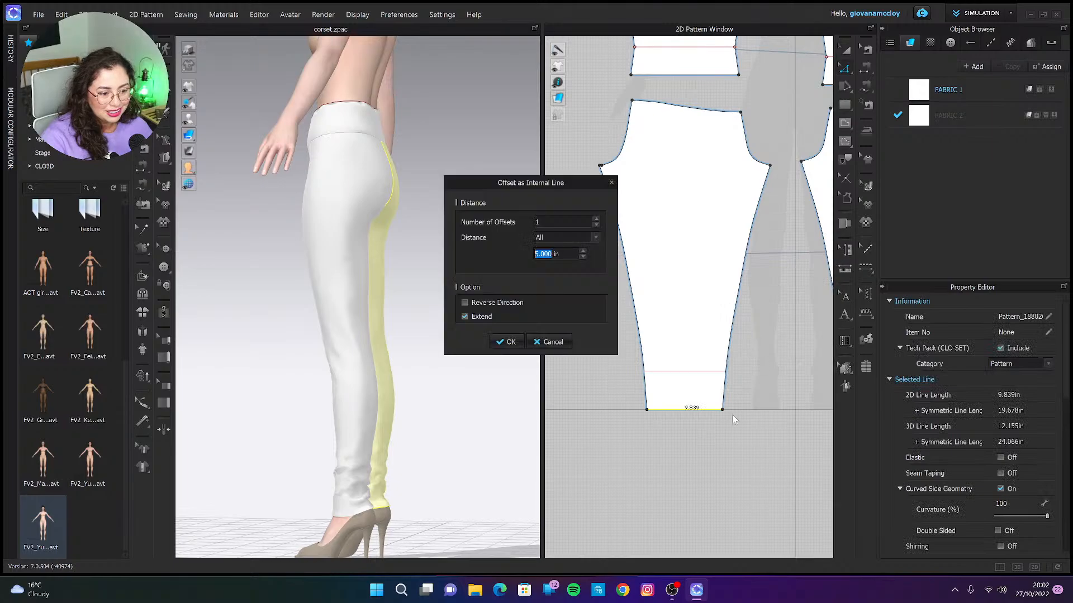
pyautogui.write('1')
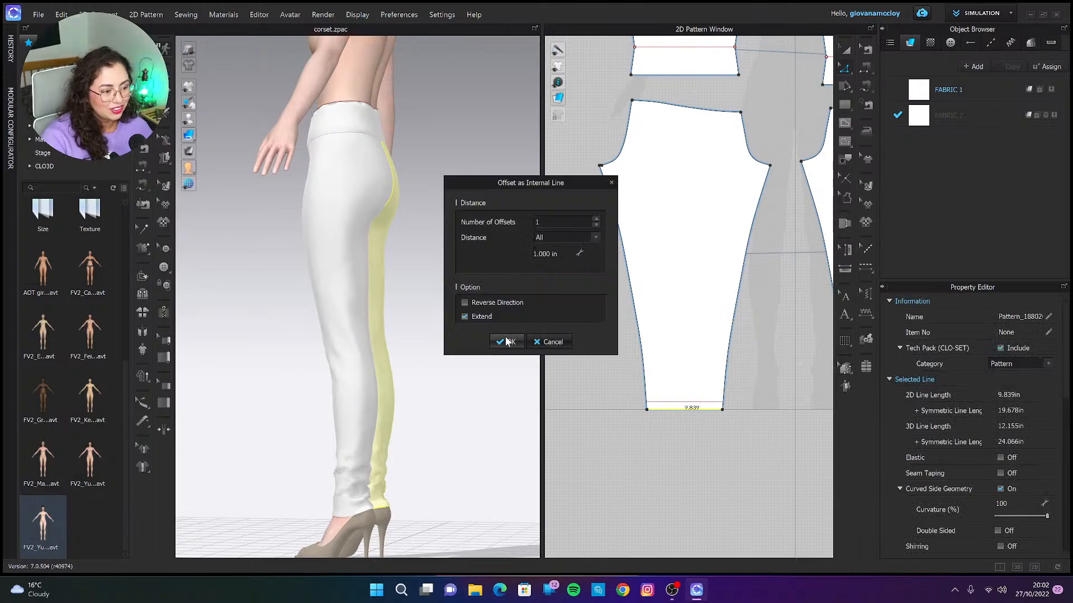
pyautogui.click(507, 342)
pyautogui.scroll(-5, 696, 450)
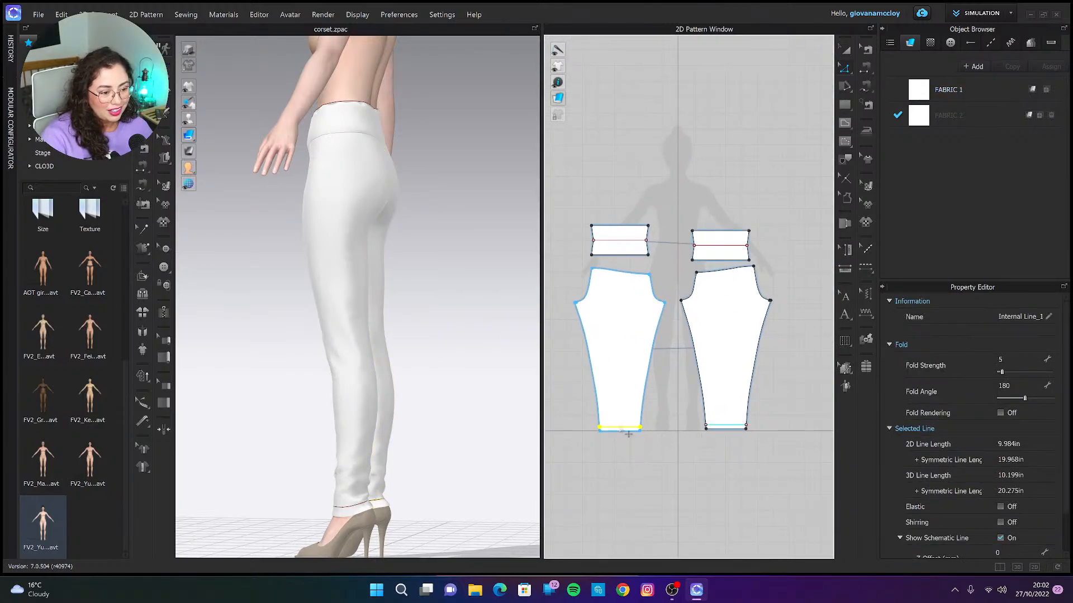
pyautogui.rightClick(619, 428)
pyautogui.click(701, 320)
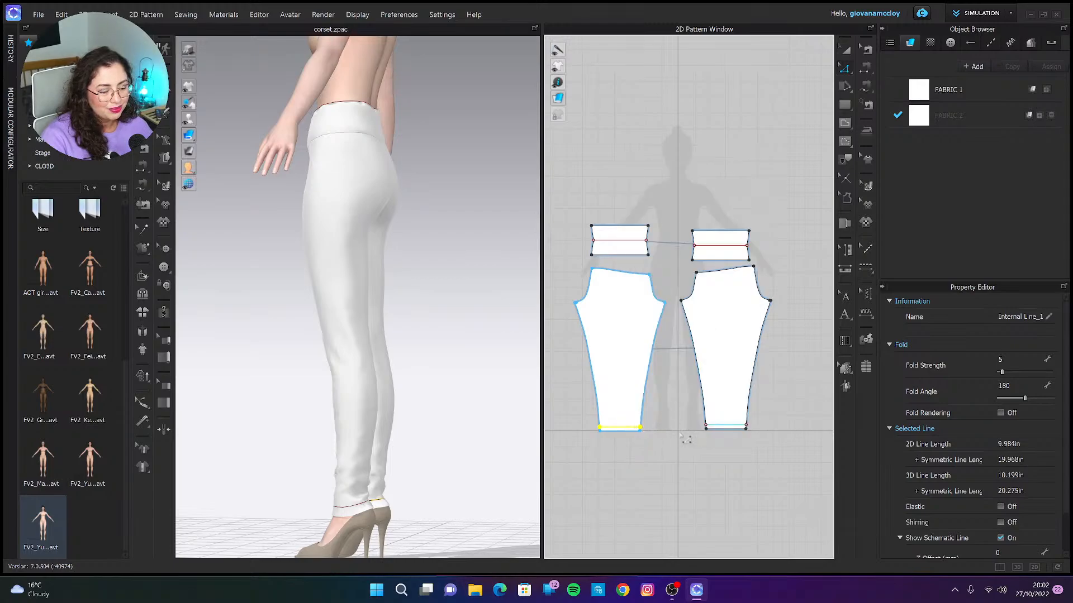
# Cut the leg pieces along the internal line above the hem and delete both separated hem strips.
pyautogui.rightClick(626, 428)
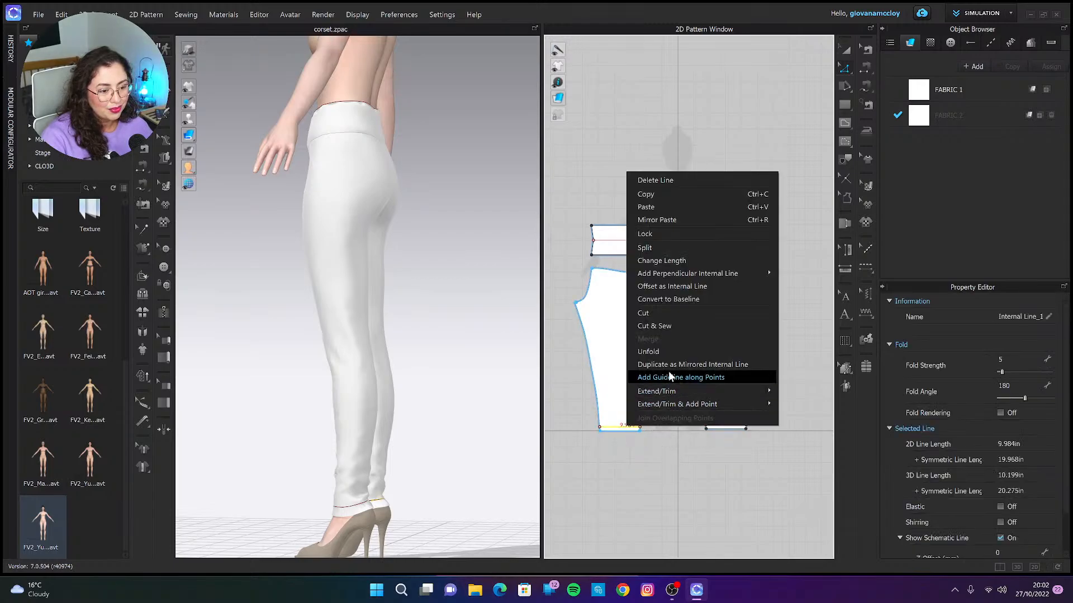
pyautogui.click(658, 317)
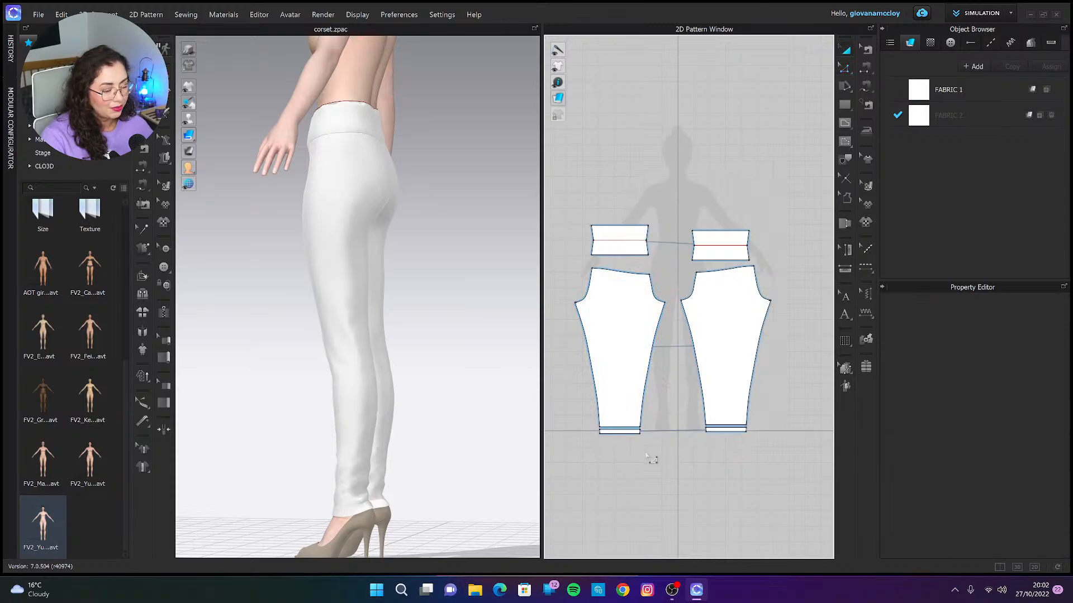
pyautogui.click(627, 431)
pyautogui.press('Delete')
pyautogui.click(724, 428)
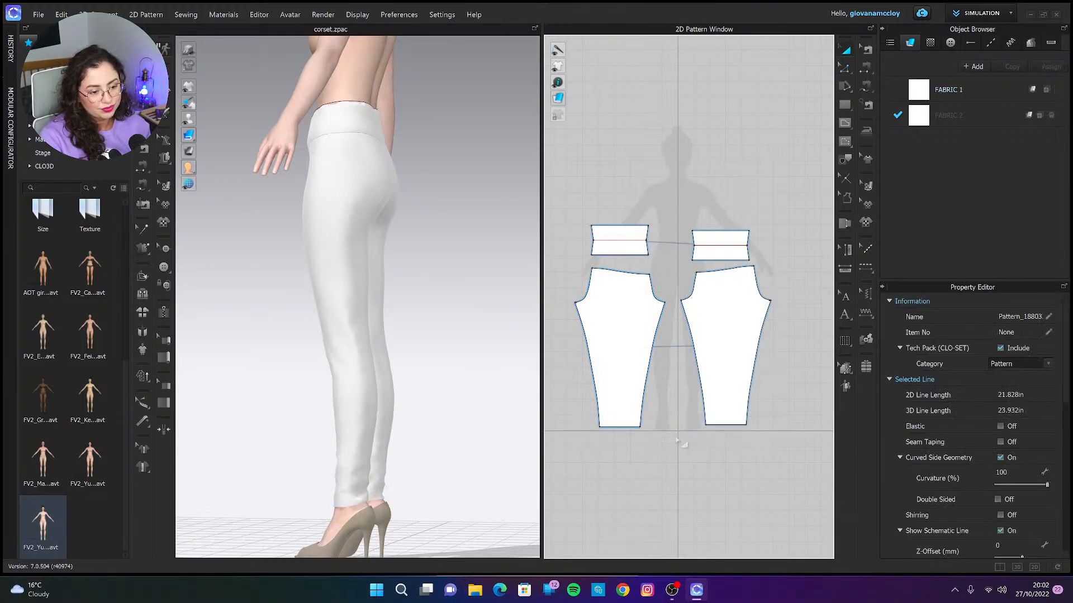
pyautogui.press('Delete')
# Inspect the shortened trousers on the avatar from the front and at an angle, including the hems.
pyautogui.press('2')
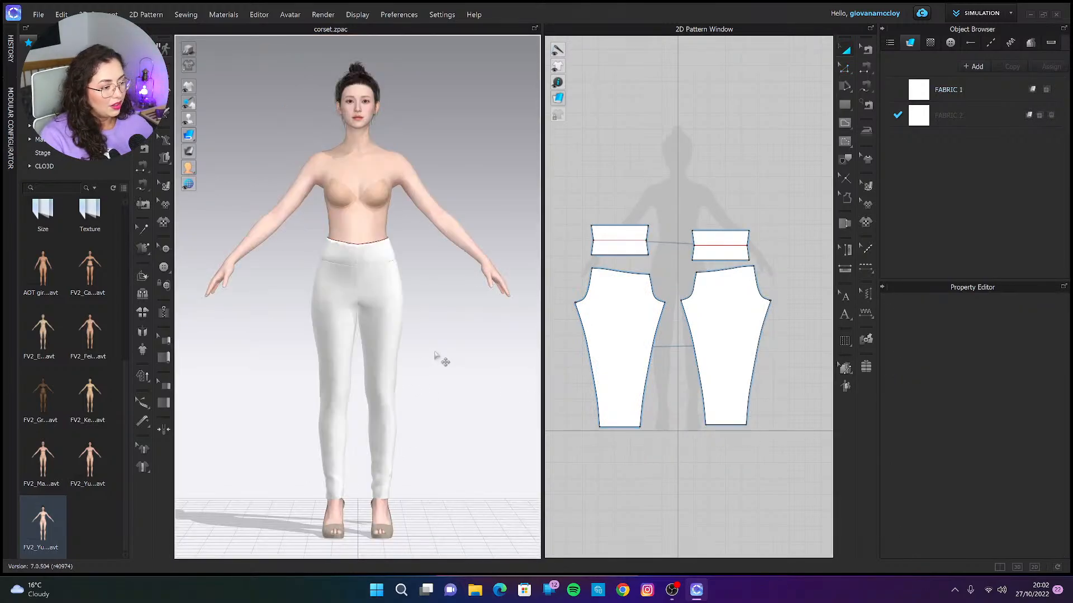
pyautogui.click(391, 487)
pyautogui.click(447, 424)
pyautogui.moveTo(469, 426); pyautogui.dragTo(440, 384, button='right')
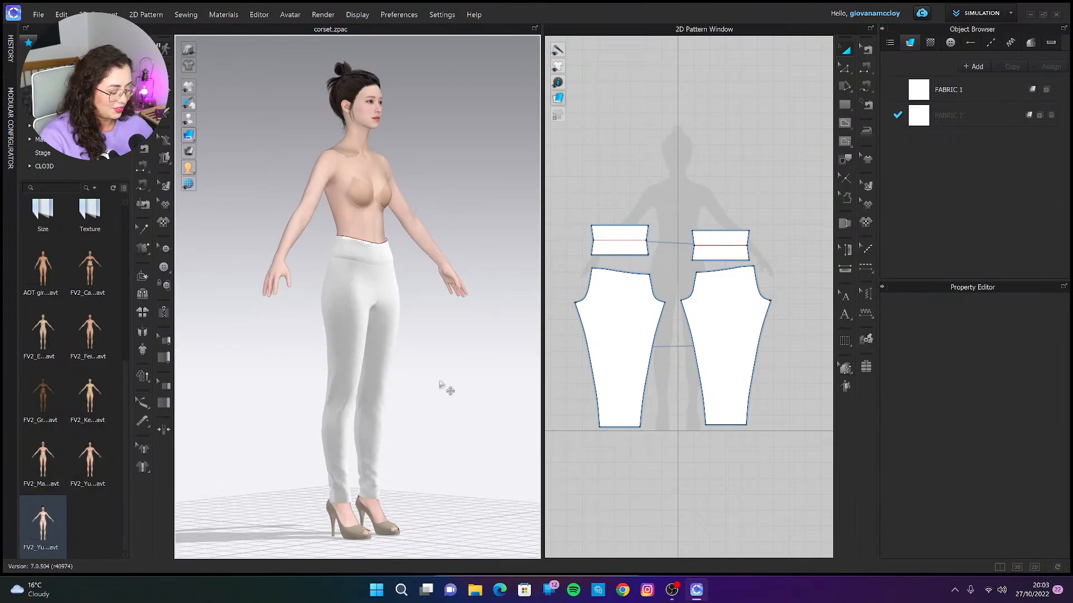
pyautogui.scroll(4, 398, 287)
pyautogui.moveTo(435, 316); pyautogui.dragTo(467, 328, button='right')
pyautogui.scroll(2, 390, 323)
pyautogui.press('2')
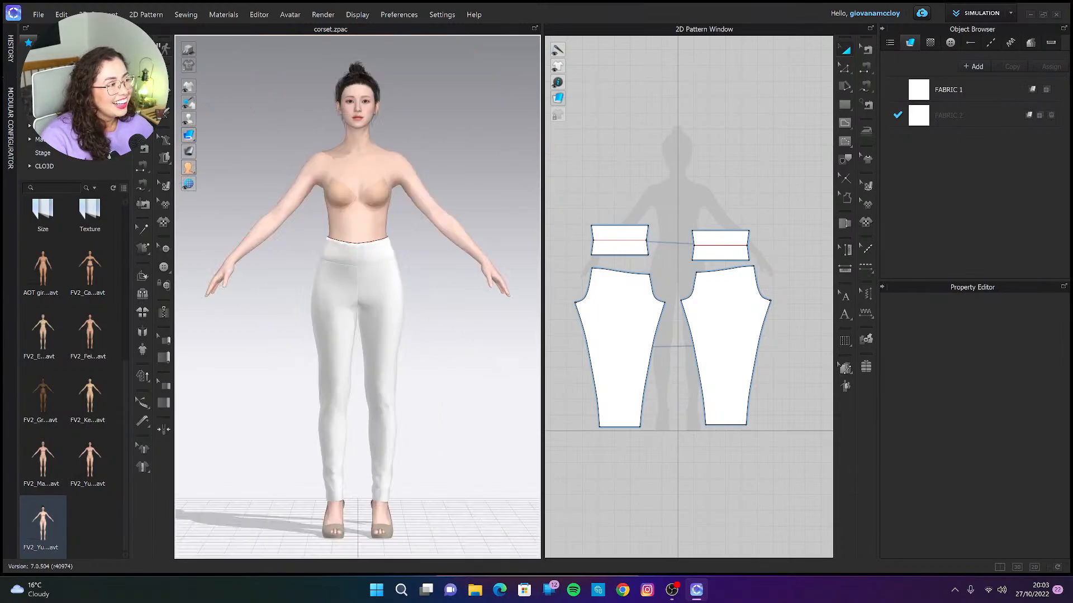
# Open the fabric library, replace FABRIC 1 with Denim_Stretch, and inspect the trousers from front and back.
pyautogui.doubleClick(44, 112)
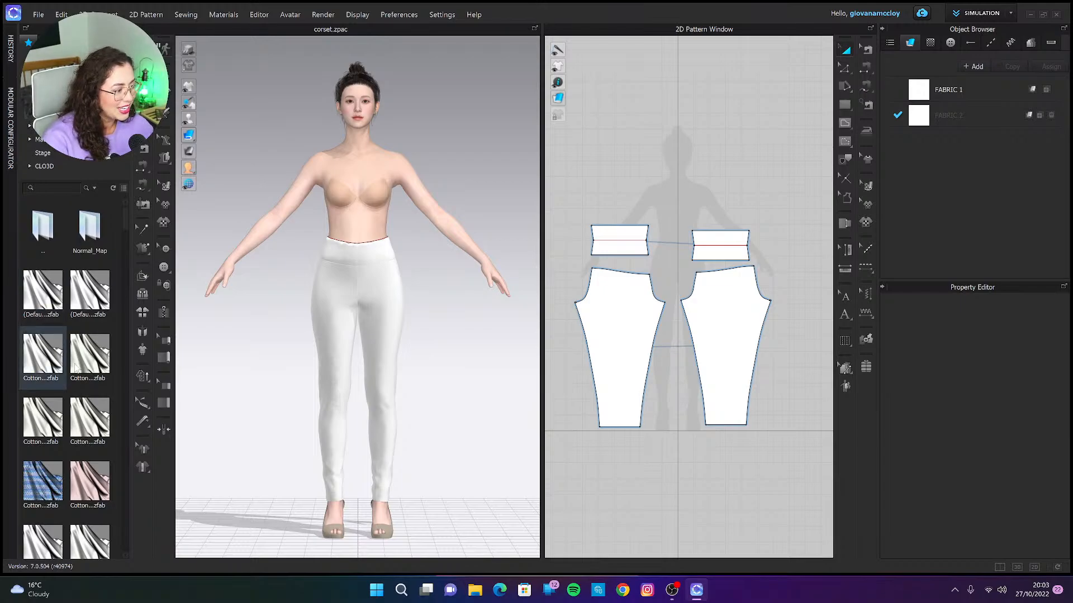
pyautogui.scroll(-5, 81, 368)
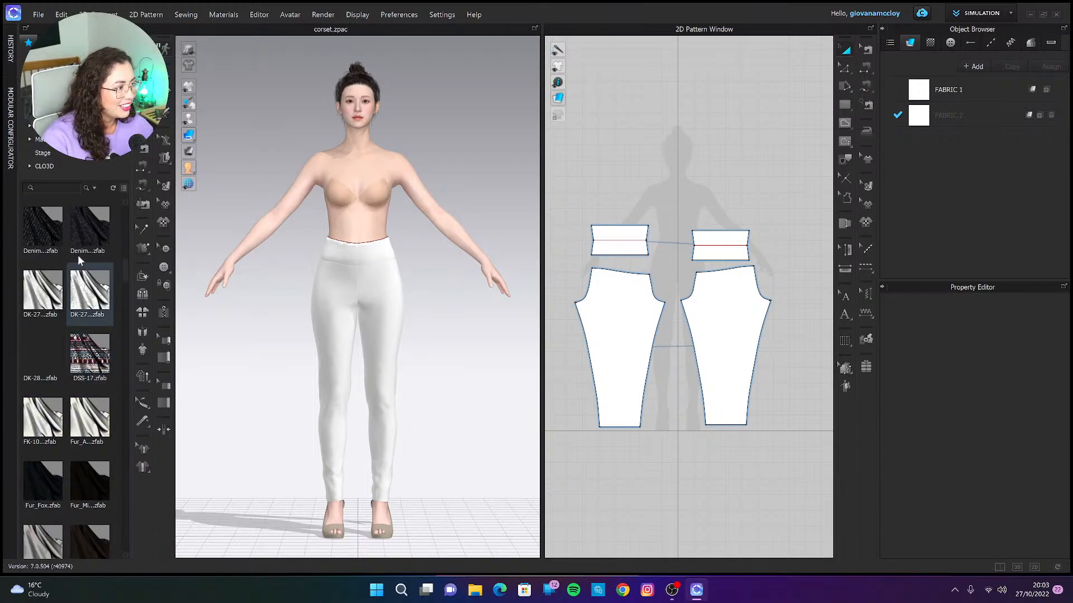
pyautogui.moveTo(90, 230); pyautogui.dragTo(931, 93)
pyautogui.scroll(3, 358, 368)
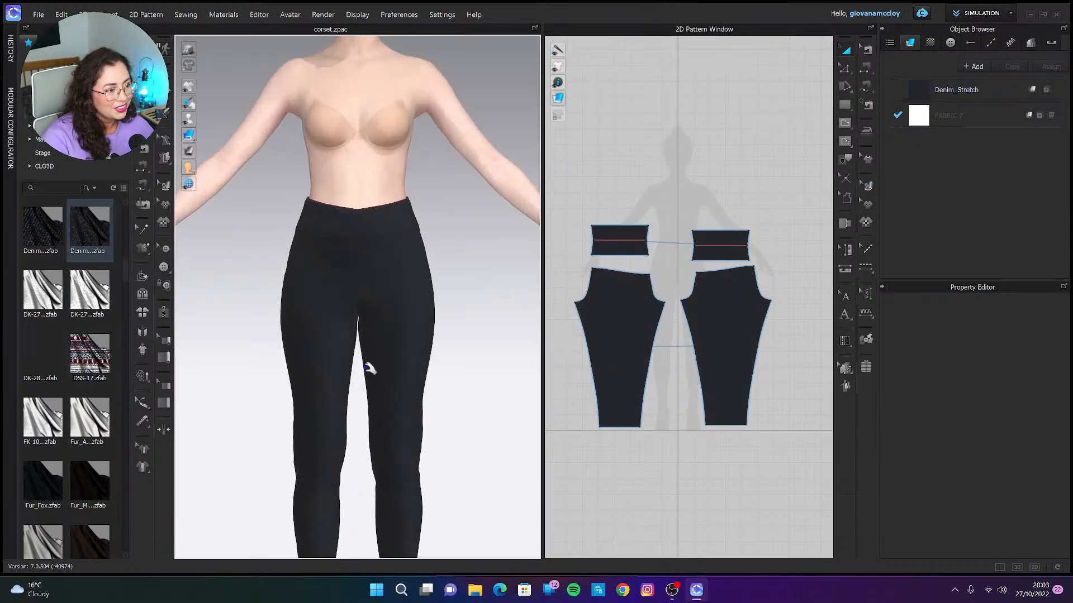
pyautogui.scroll(5, 408, 279)
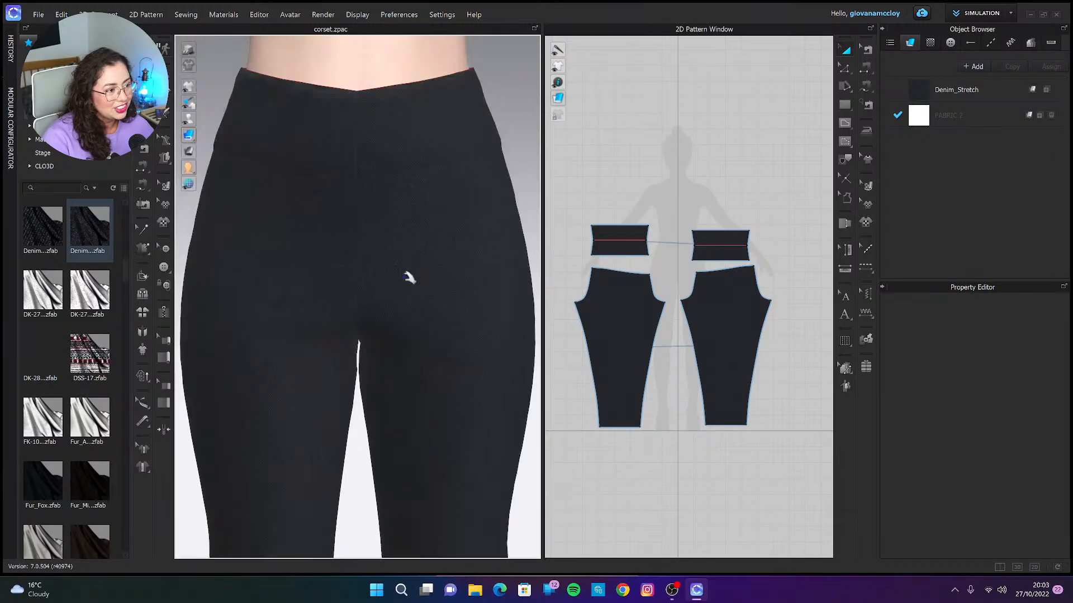
pyautogui.scroll(-8, 425, 313)
pyautogui.moveTo(438, 337)
pyautogui.mouseDown(button='right')
pyautogui.moveTo(423, 376)
pyautogui.moveTo(438, 337)
pyautogui.mouseUp(button='right')
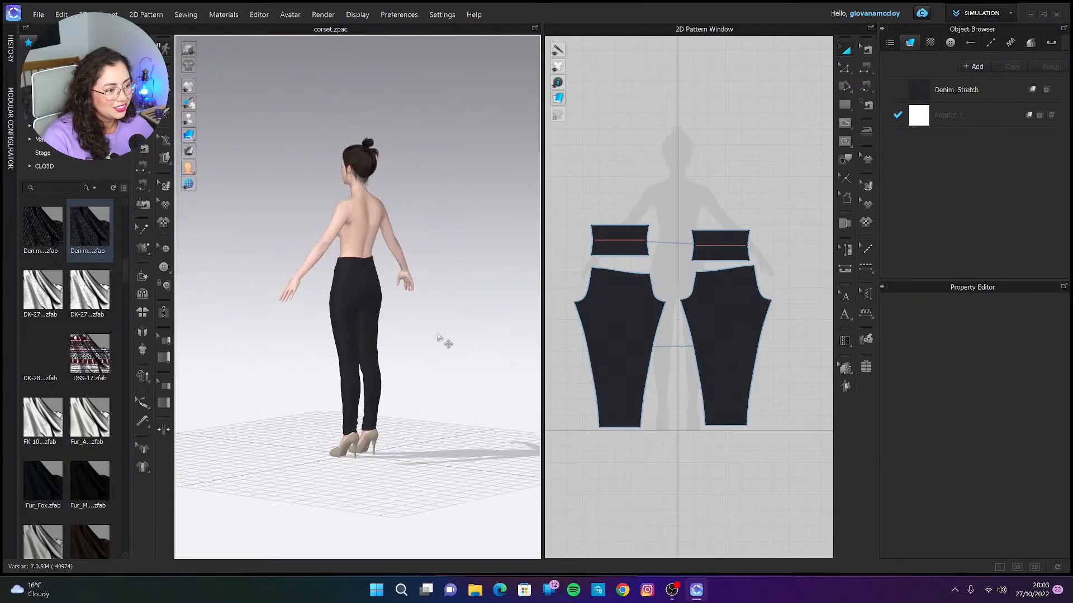
pyautogui.press('2')
# Replace the trousers' fabric with the blue PD-00300917 double knit and view it up close.
pyautogui.scroll(-10, 78, 363)
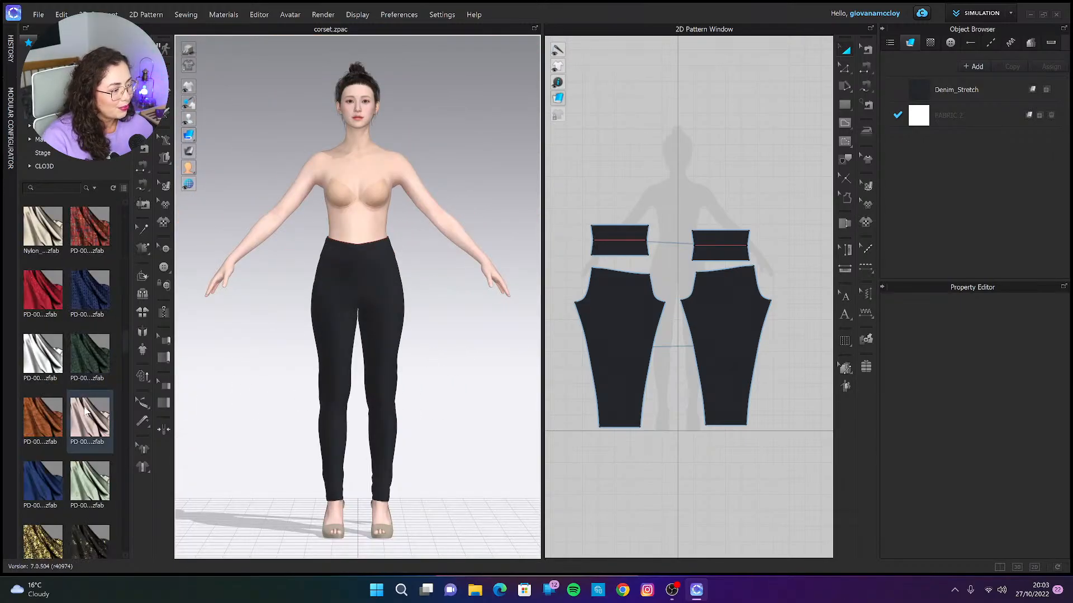
pyautogui.scroll(-3, 84, 391)
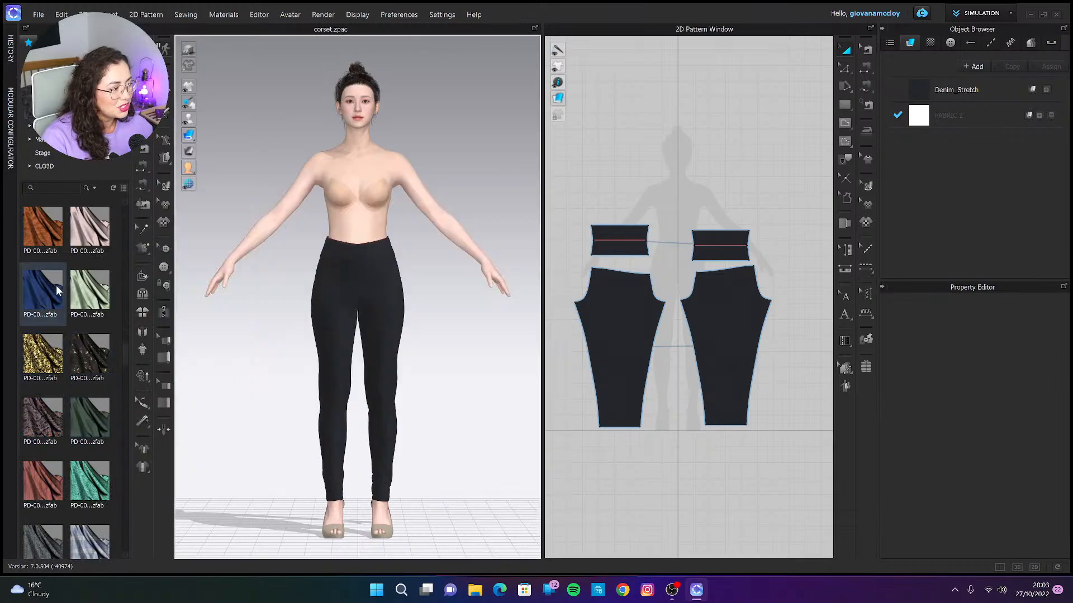
pyautogui.moveTo(56, 286); pyautogui.dragTo(945, 92)
pyautogui.scroll(5, 447, 330)
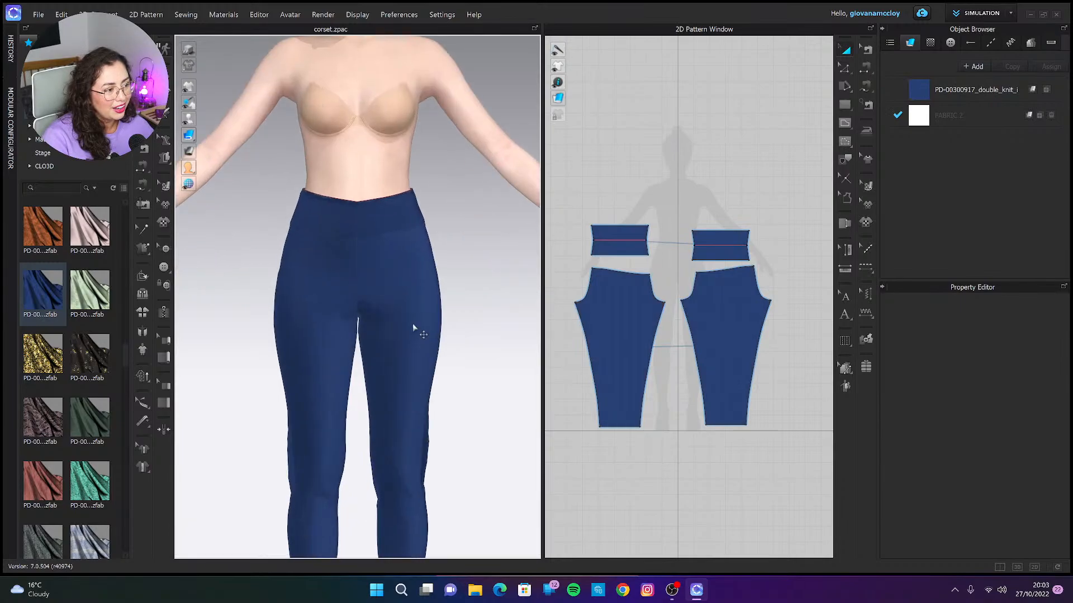
pyautogui.scroll(5, 424, 327)
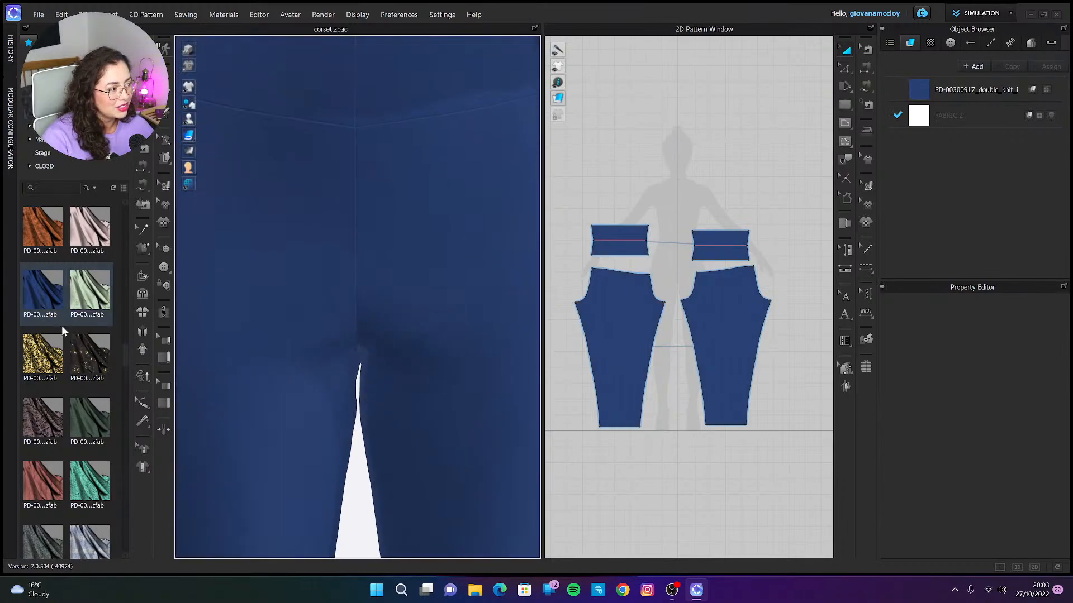
# Replace the trousers' fabric with the dark brown Sherpa_Fleece_Poly_240gsm.
pyautogui.scroll(-10, 63, 331)
pyautogui.moveTo(87, 303)
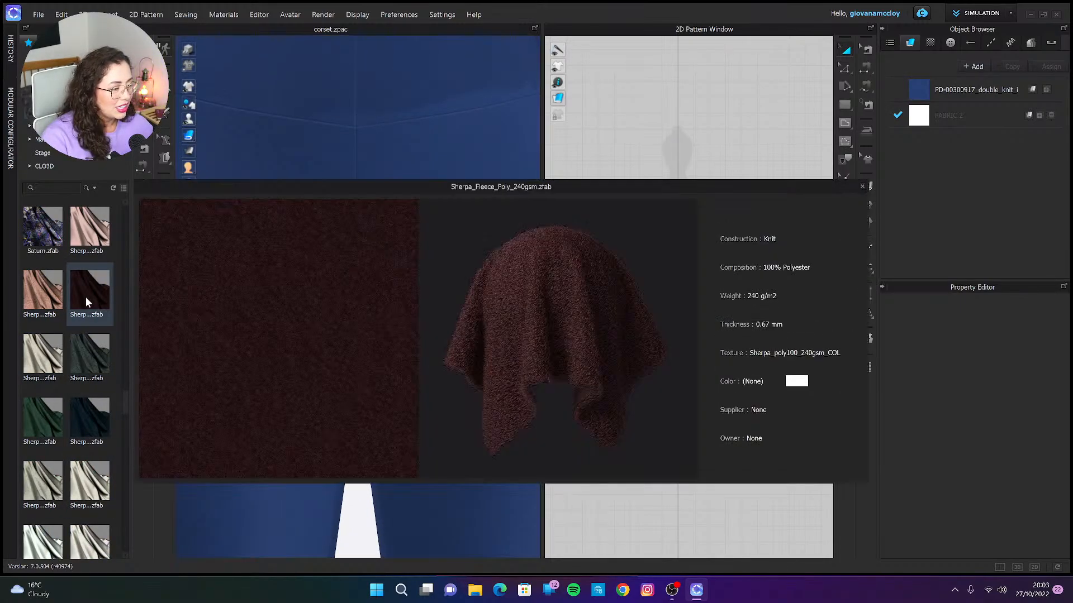
pyautogui.moveTo(85, 296); pyautogui.dragTo(924, 82)
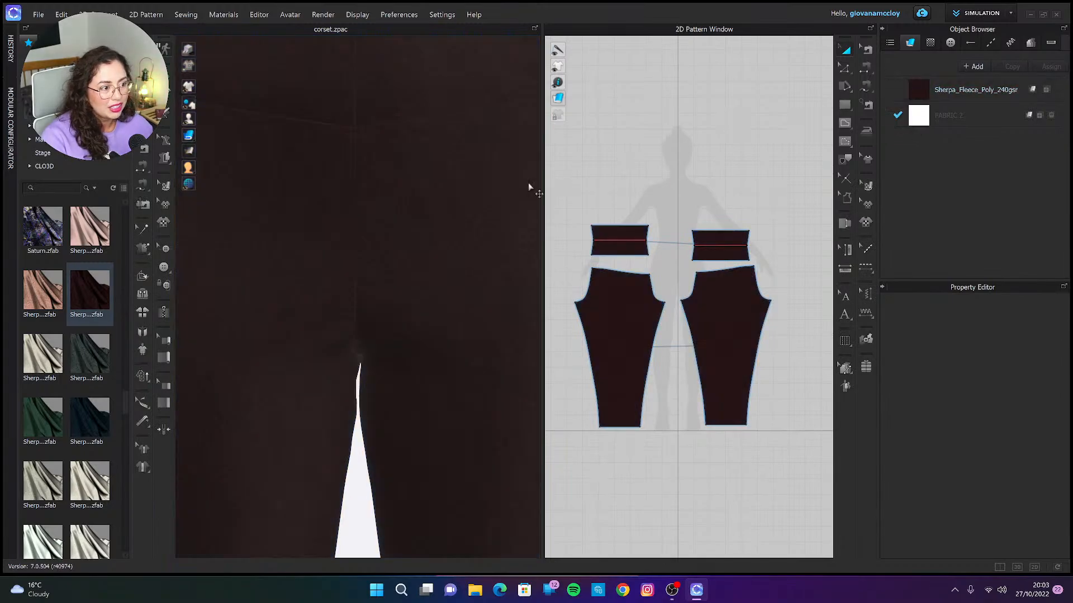
# Try the sheer SK-1923-1_Crepe and Silk_Organza fabrics on the trousers and check them on the avatar.
pyautogui.scroll(-5, 55, 463)
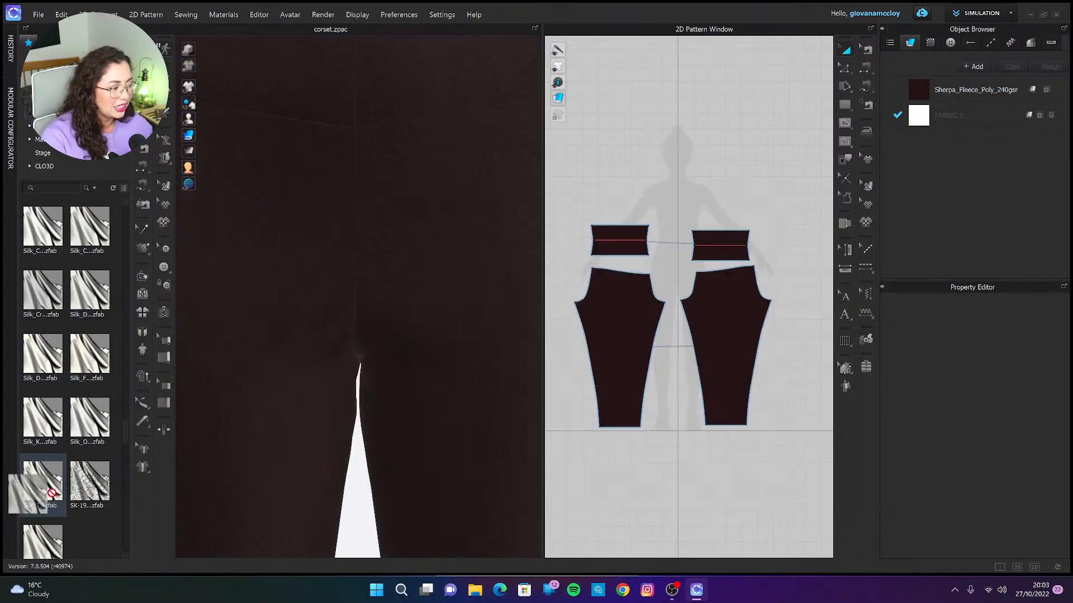
pyautogui.moveTo(88, 481); pyautogui.dragTo(921, 90)
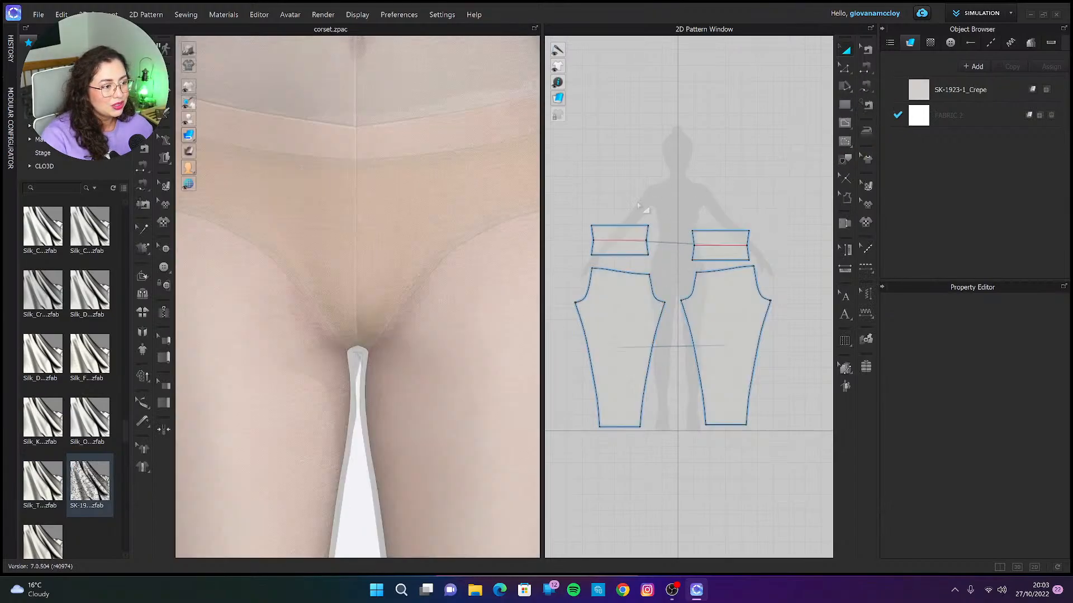
pyautogui.scroll(-5, 391, 335)
pyautogui.moveTo(390, 336); pyautogui.dragTo(416, 353, button='right')
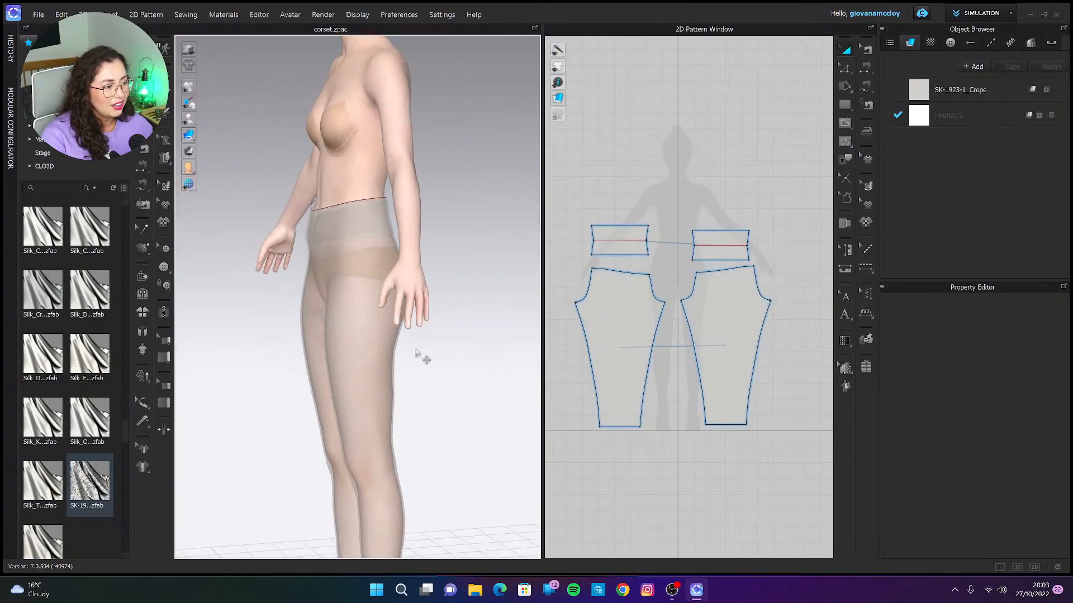
pyautogui.moveTo(90, 419); pyautogui.dragTo(932, 91)
pyautogui.press('2')
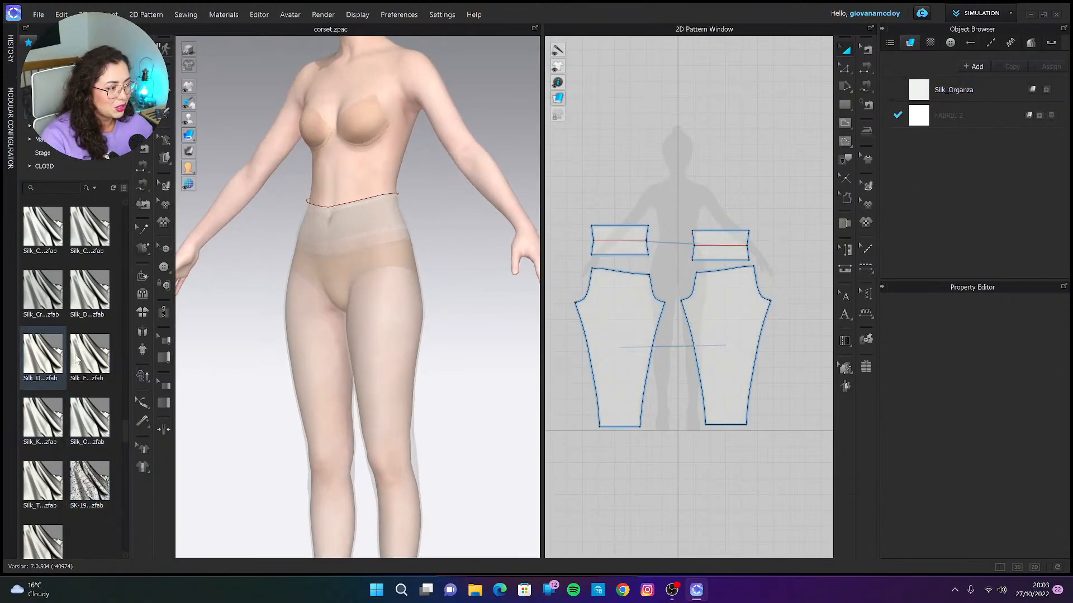
# Replace the trousers' fabric with Silk_Faille and view the whole garment from the front.
pyautogui.moveTo(77, 361); pyautogui.dragTo(927, 91)
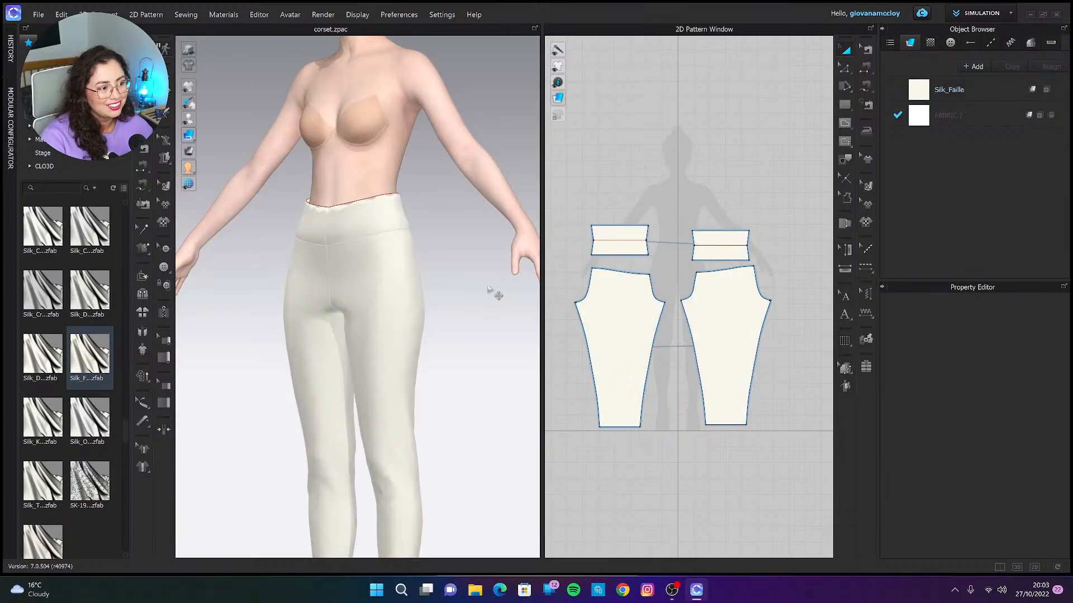
pyautogui.click(327, 196)
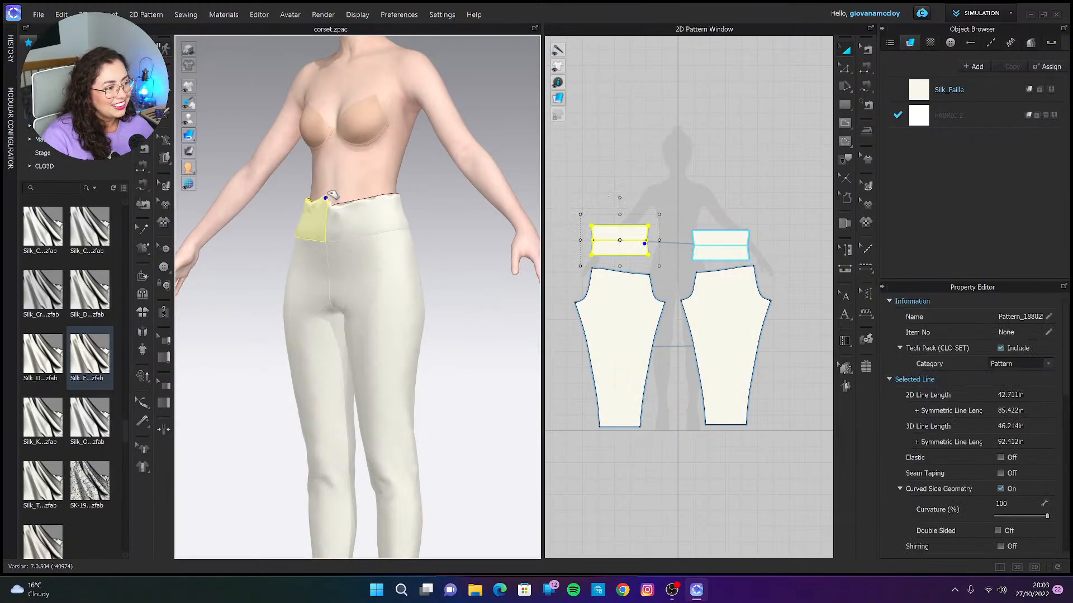
pyautogui.click(447, 246)
pyautogui.press('2')
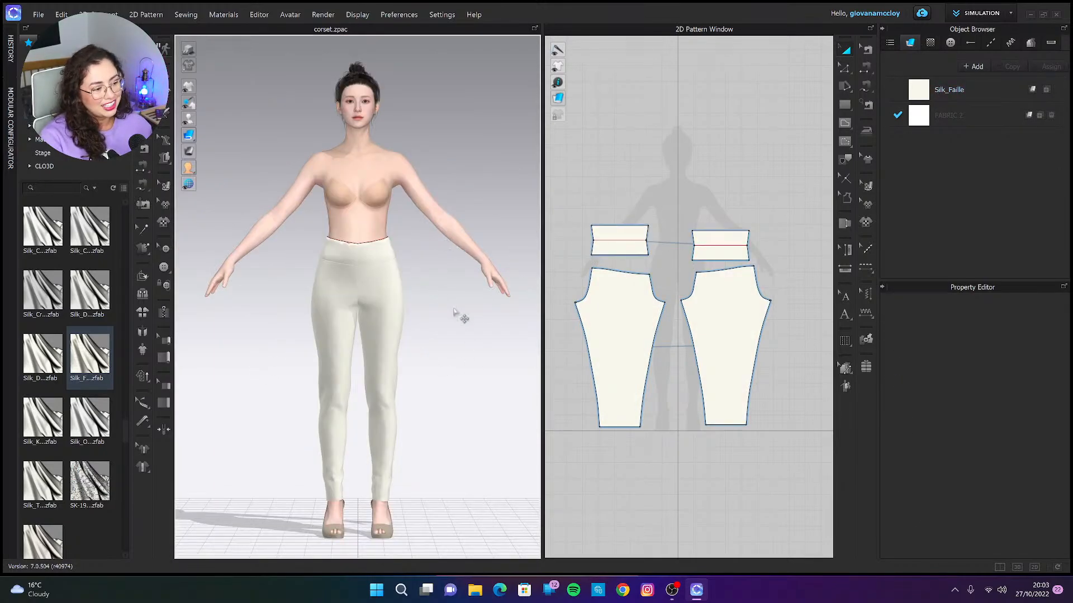